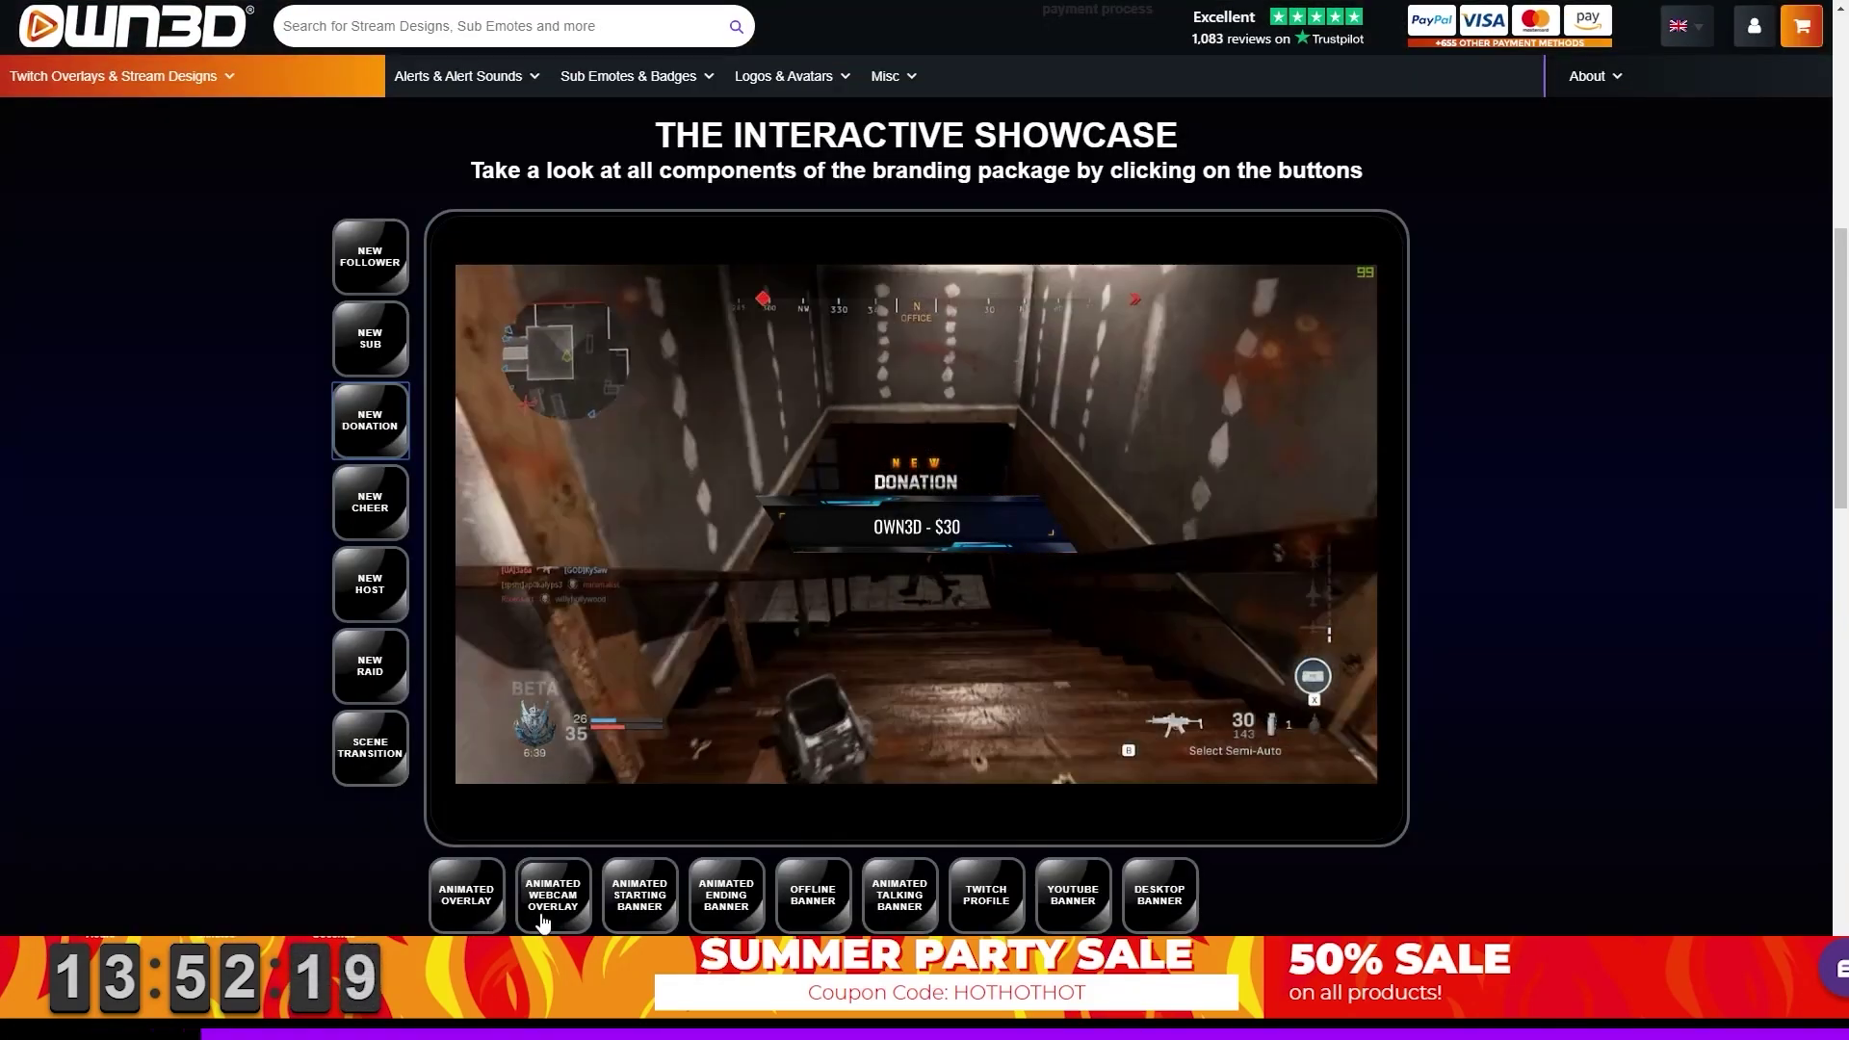
Preview OWN3D's Animated Webcam Overlay design in the Interactive Showcase.
click(543, 923)
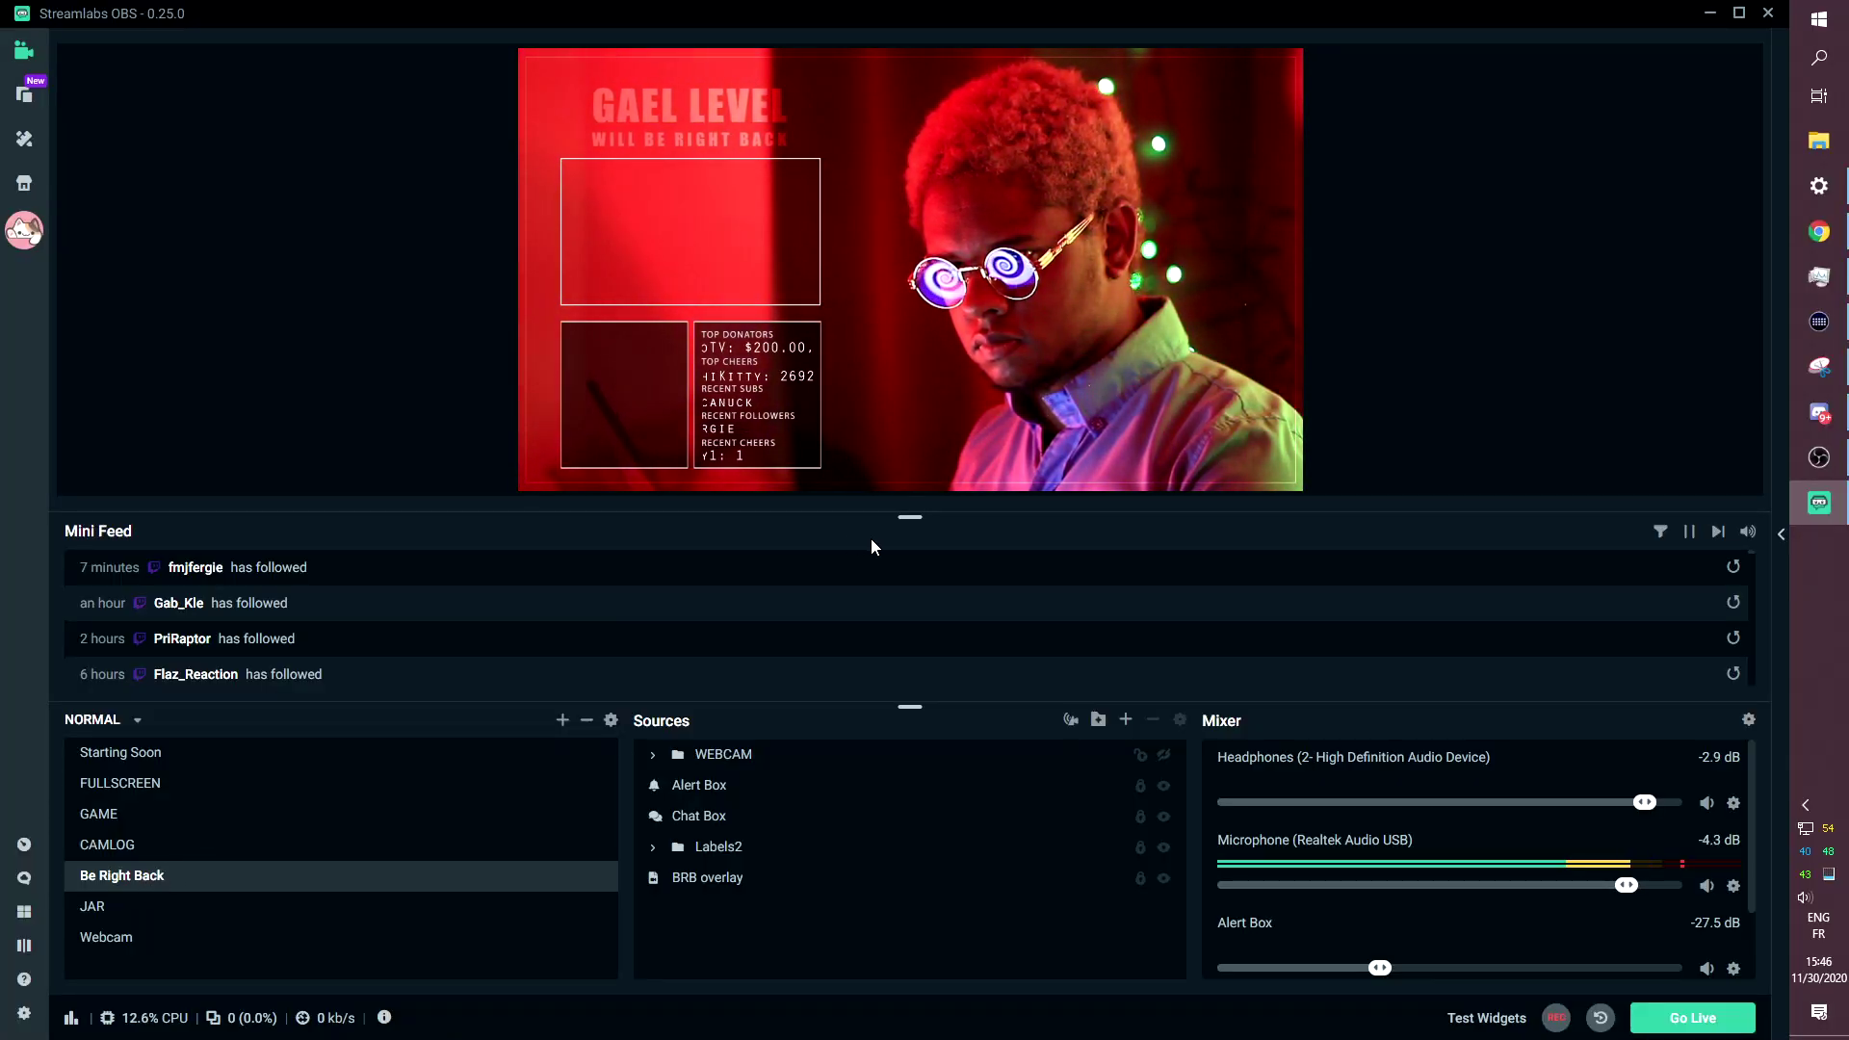
Lower the Mini Feed divider to give the scene preview more vertical space.
drag(907, 517, 887, 749)
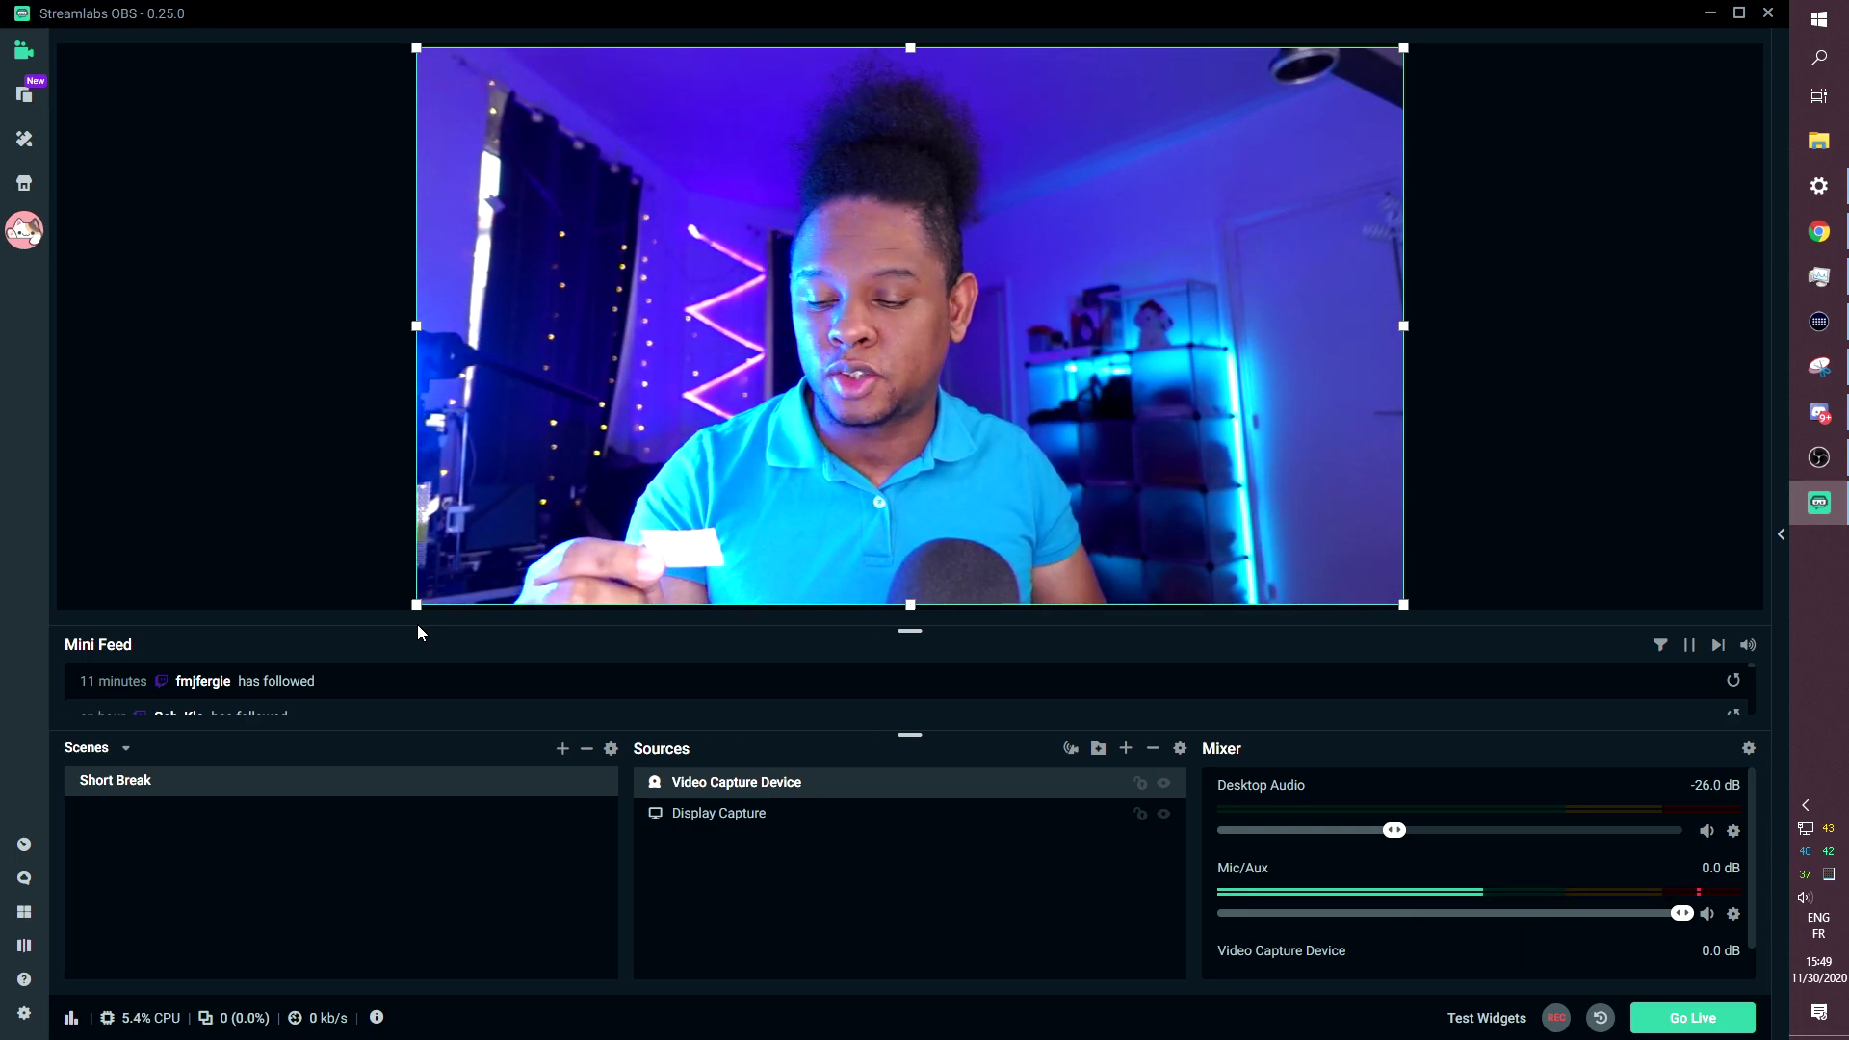
Set the Output (Scaled) Resolution to 1920x1080 in the Video settings.
click(22, 1020)
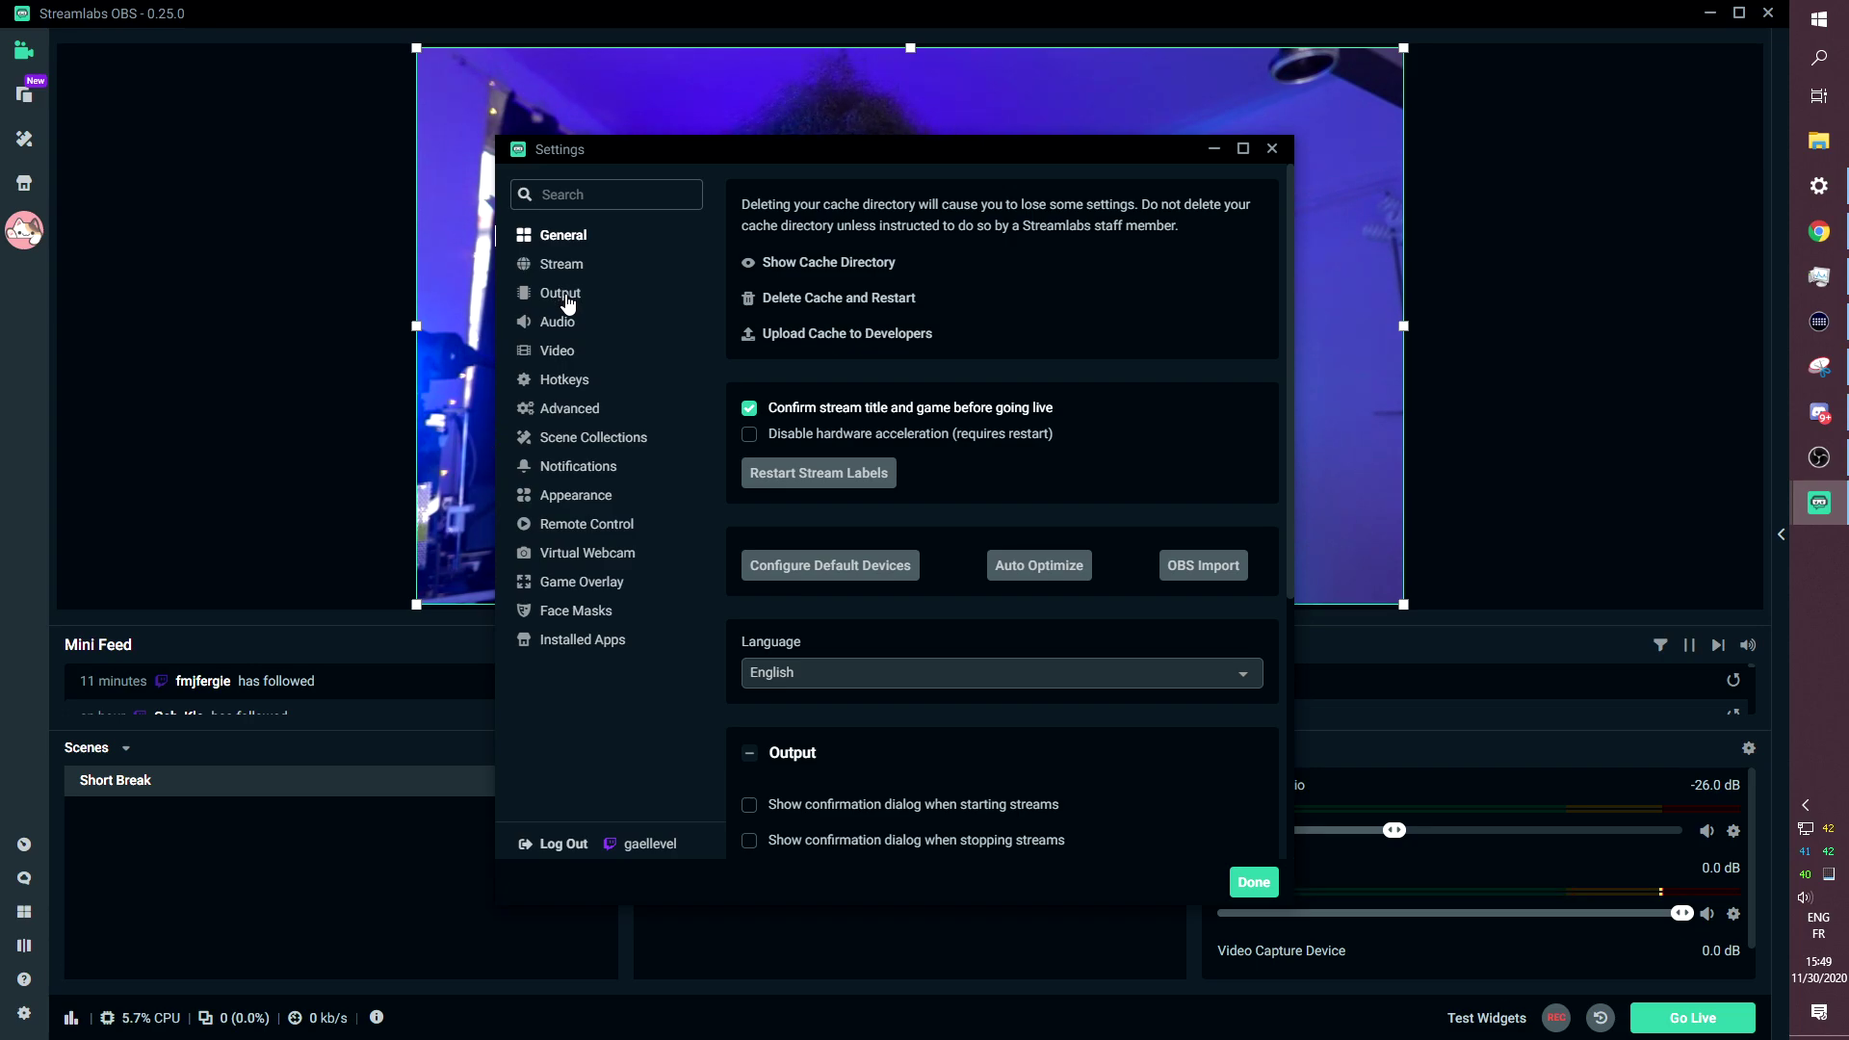
click(559, 351)
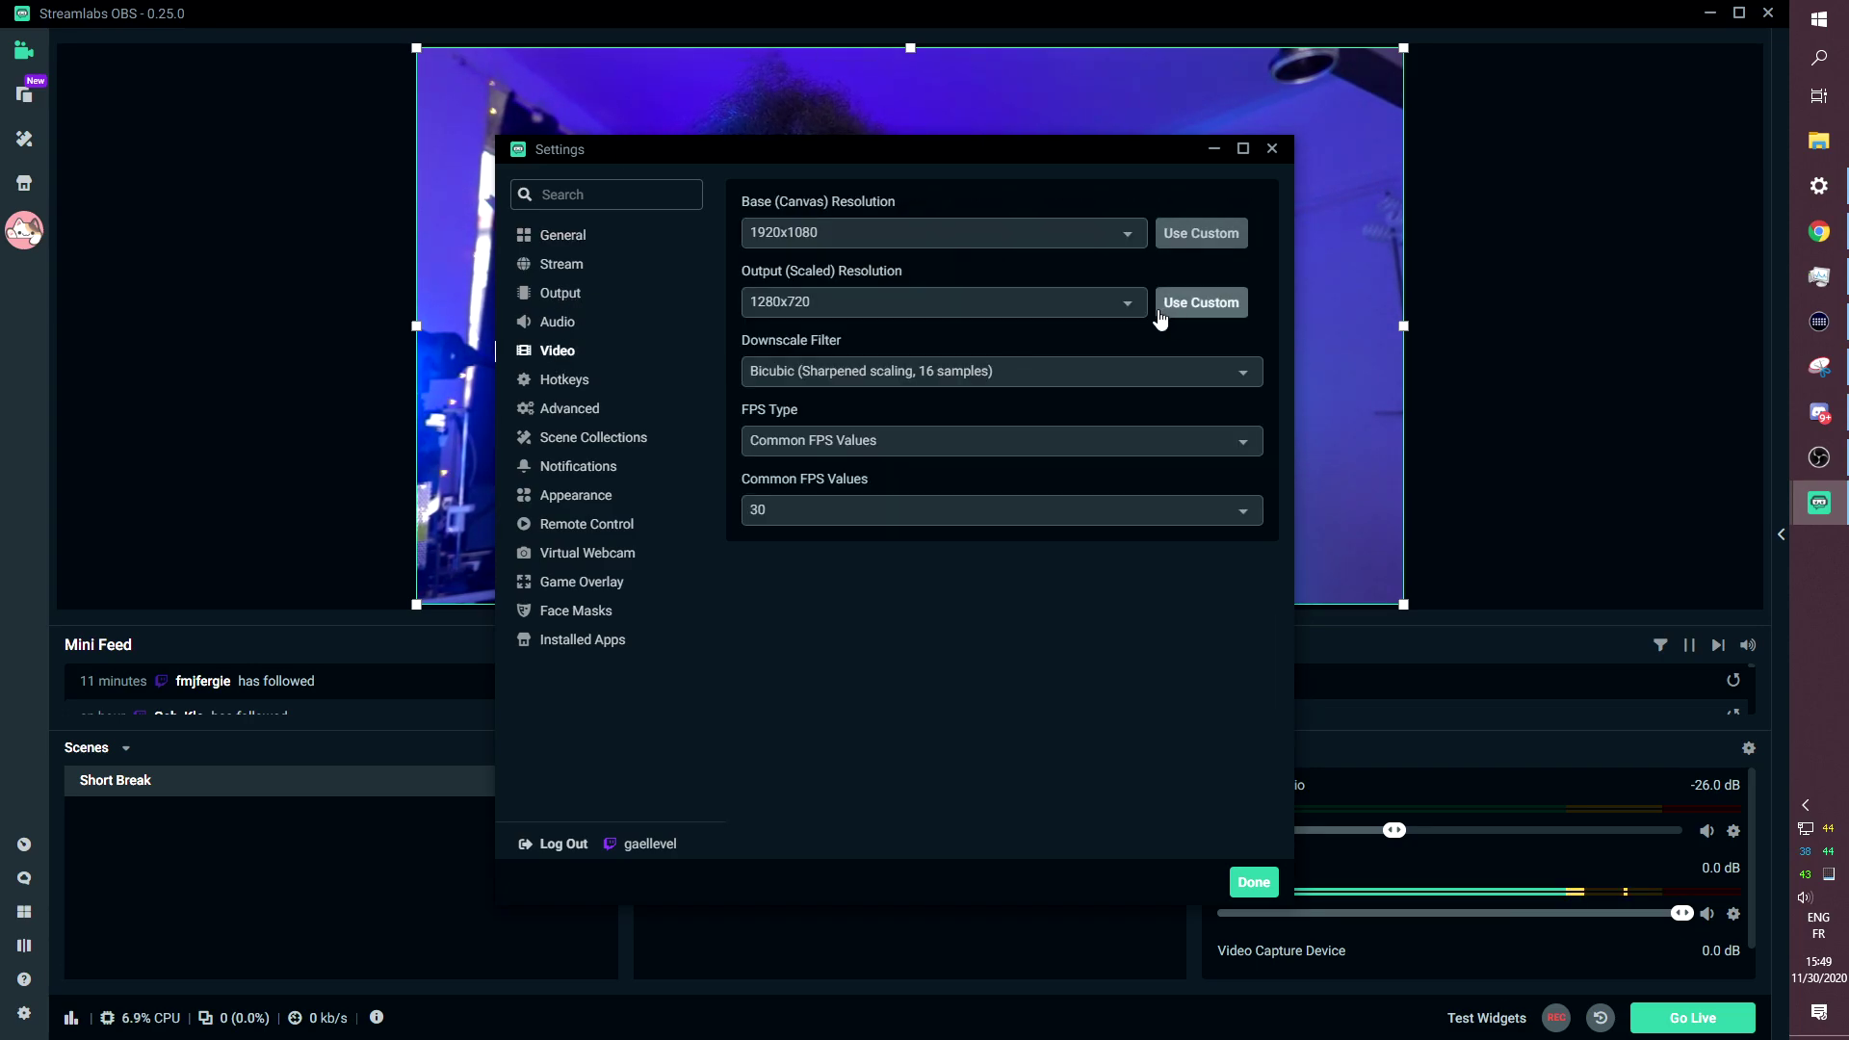
click(1130, 303)
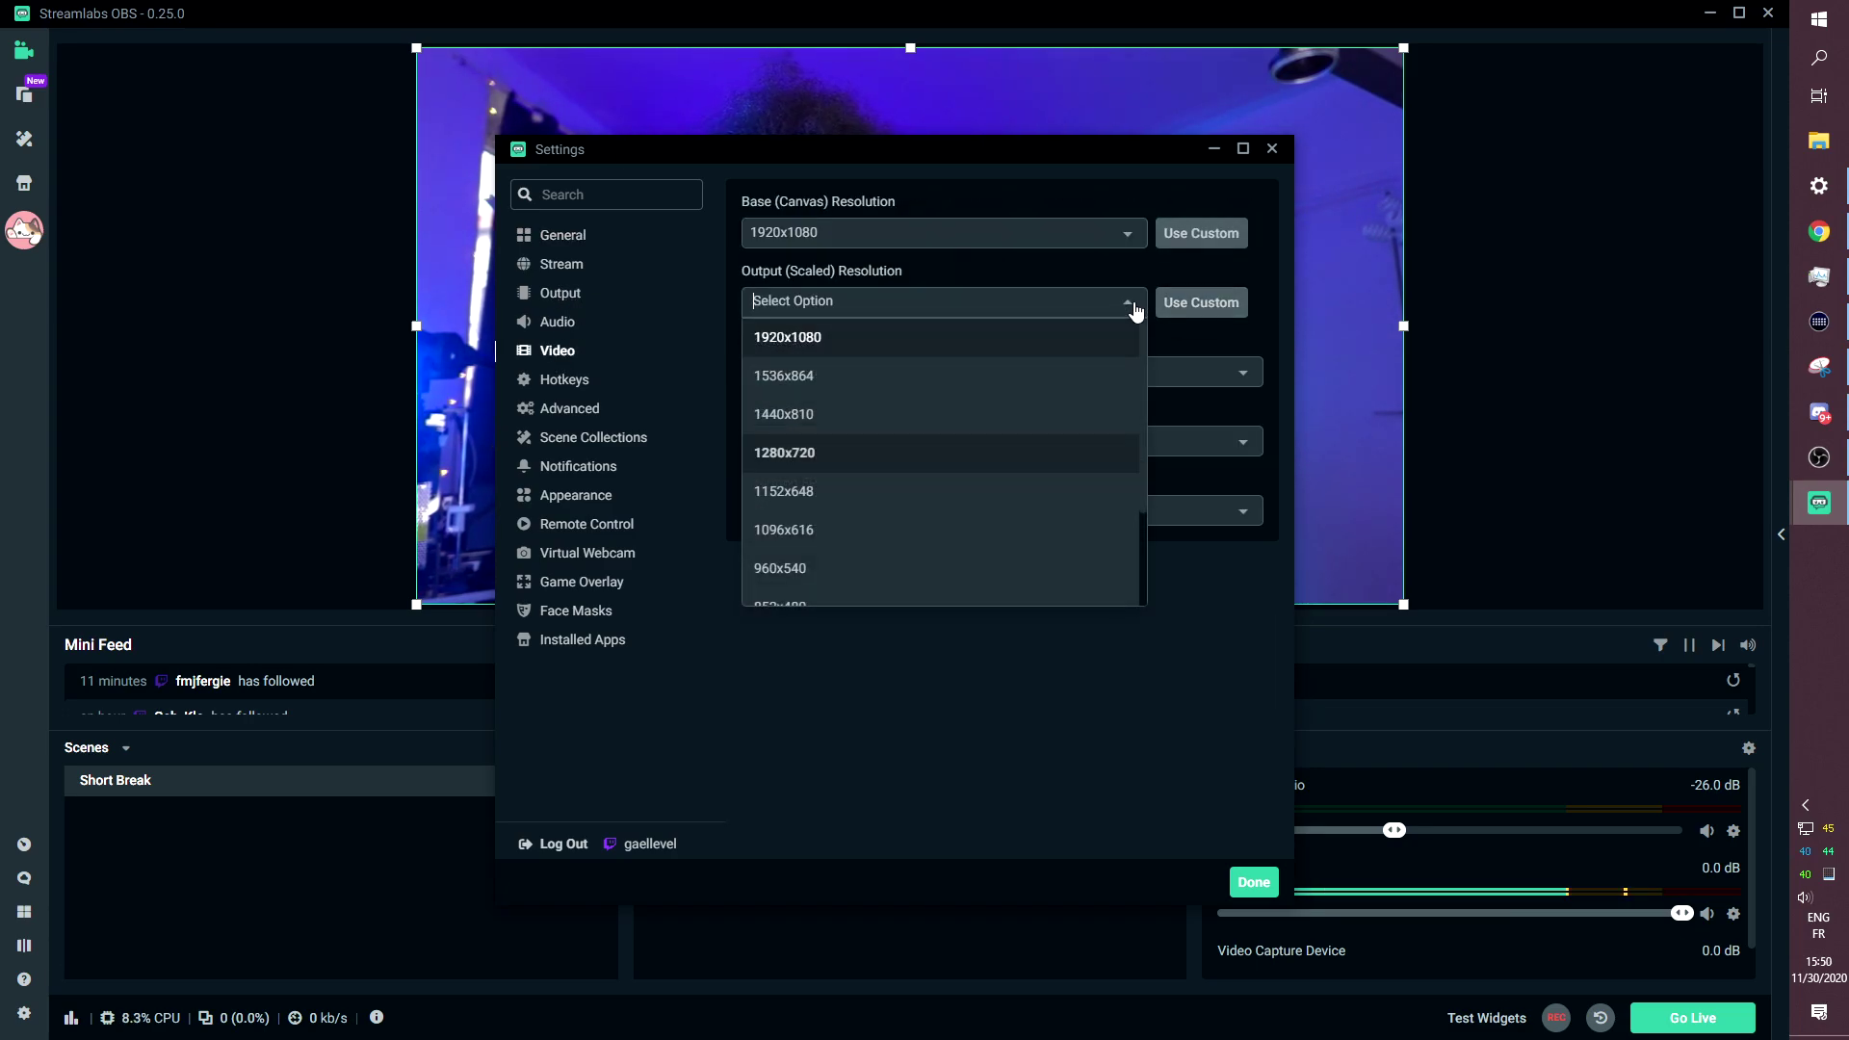
click(878, 348)
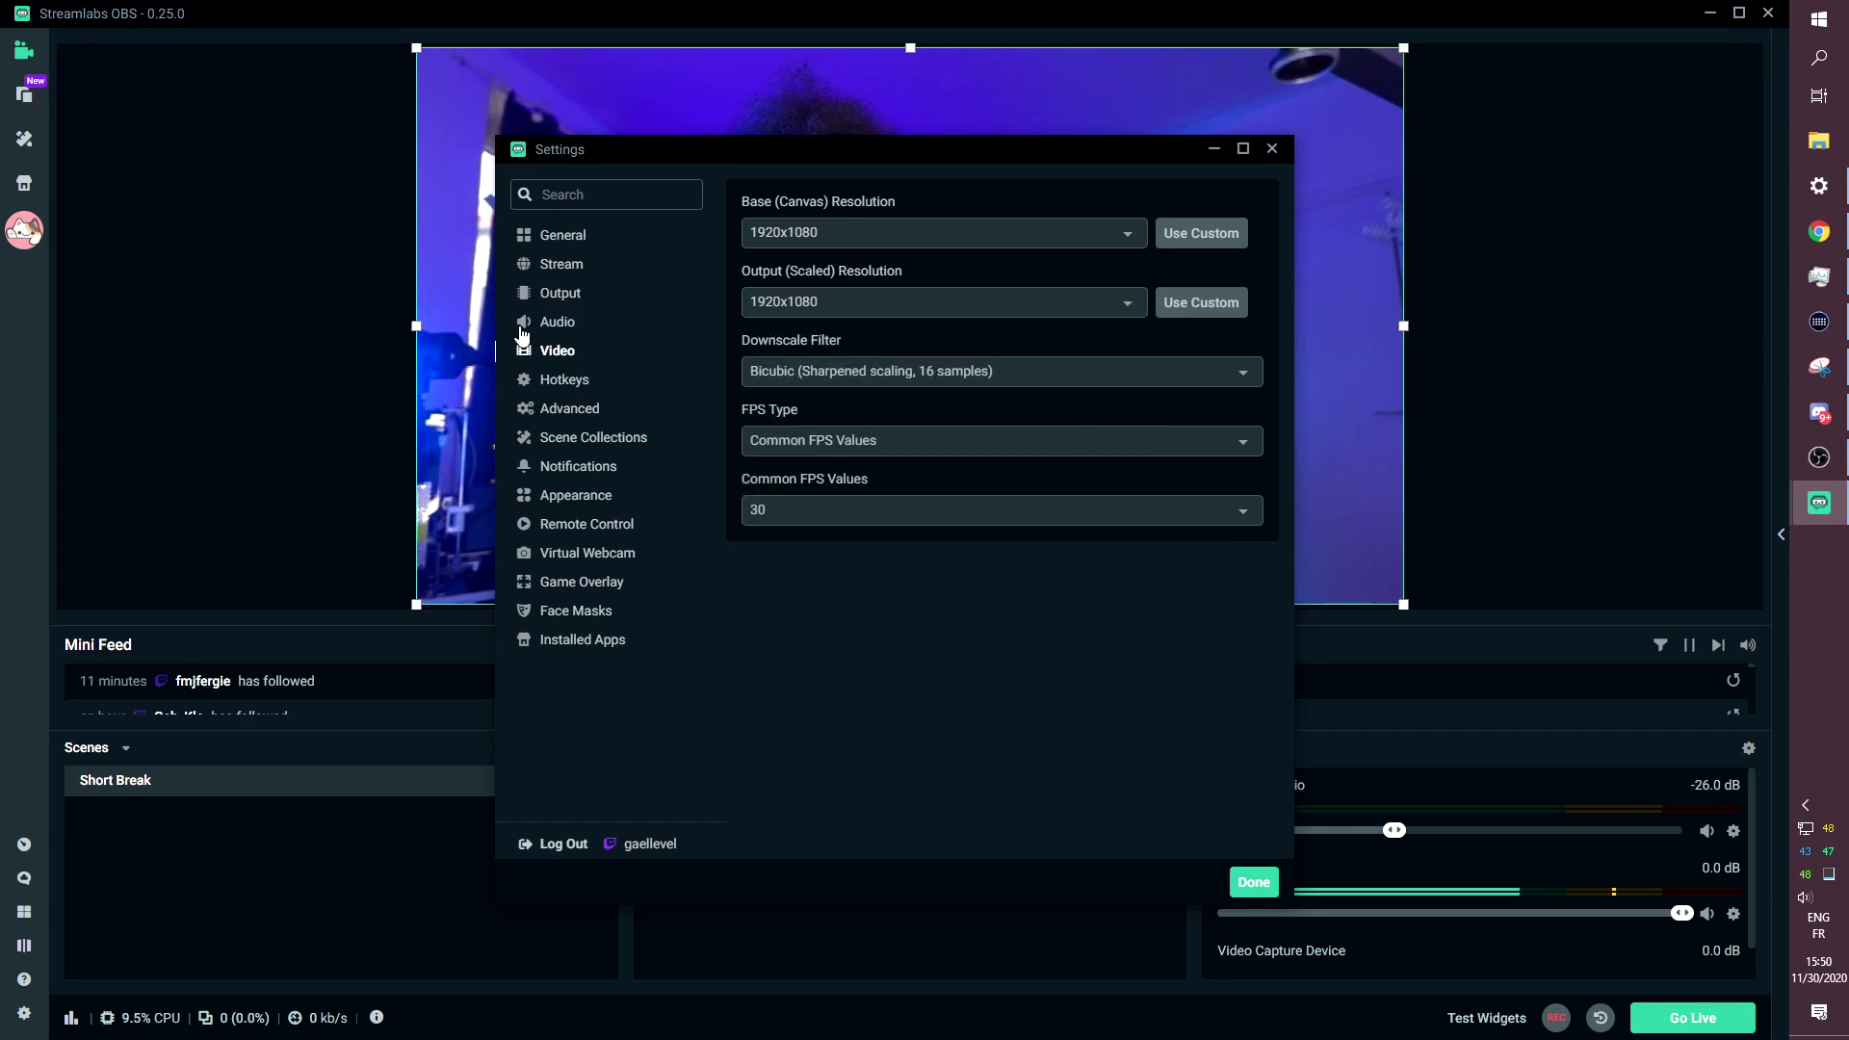
Review the Output recording settings, then close Settings.
click(561, 264)
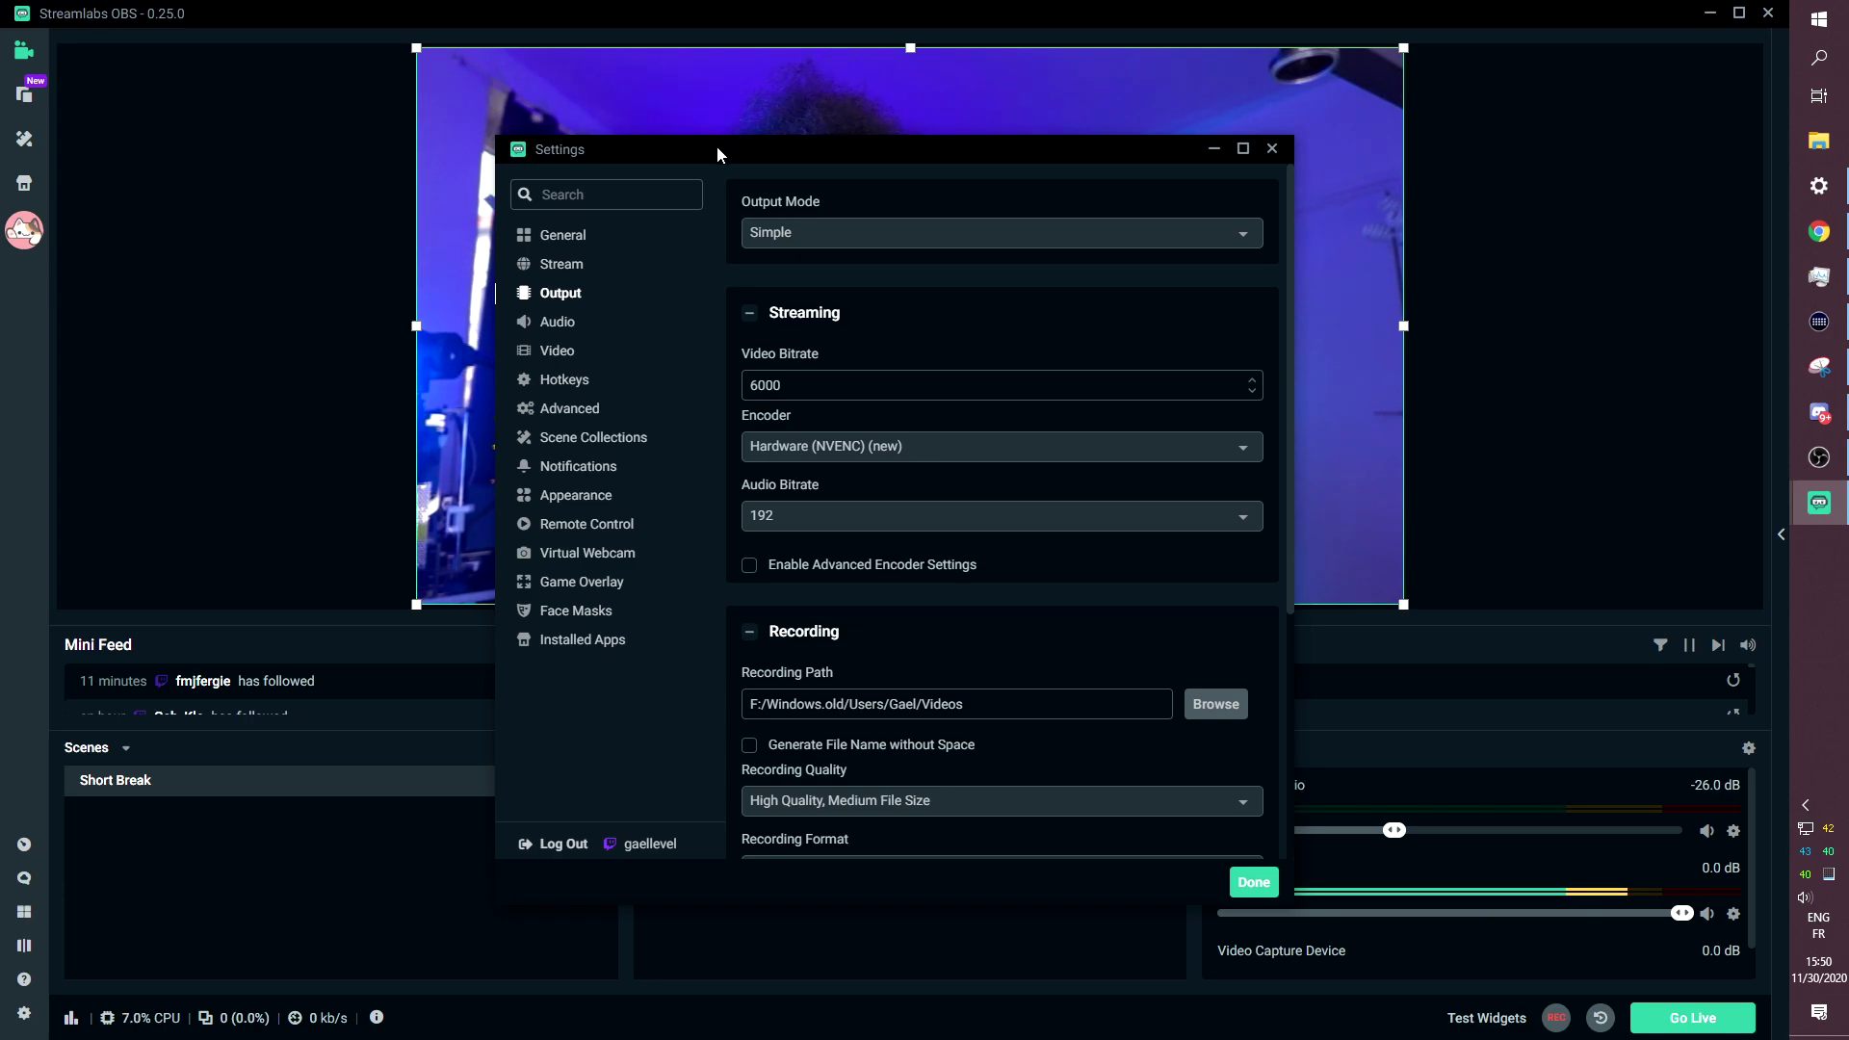
drag(716, 147, 616, 160)
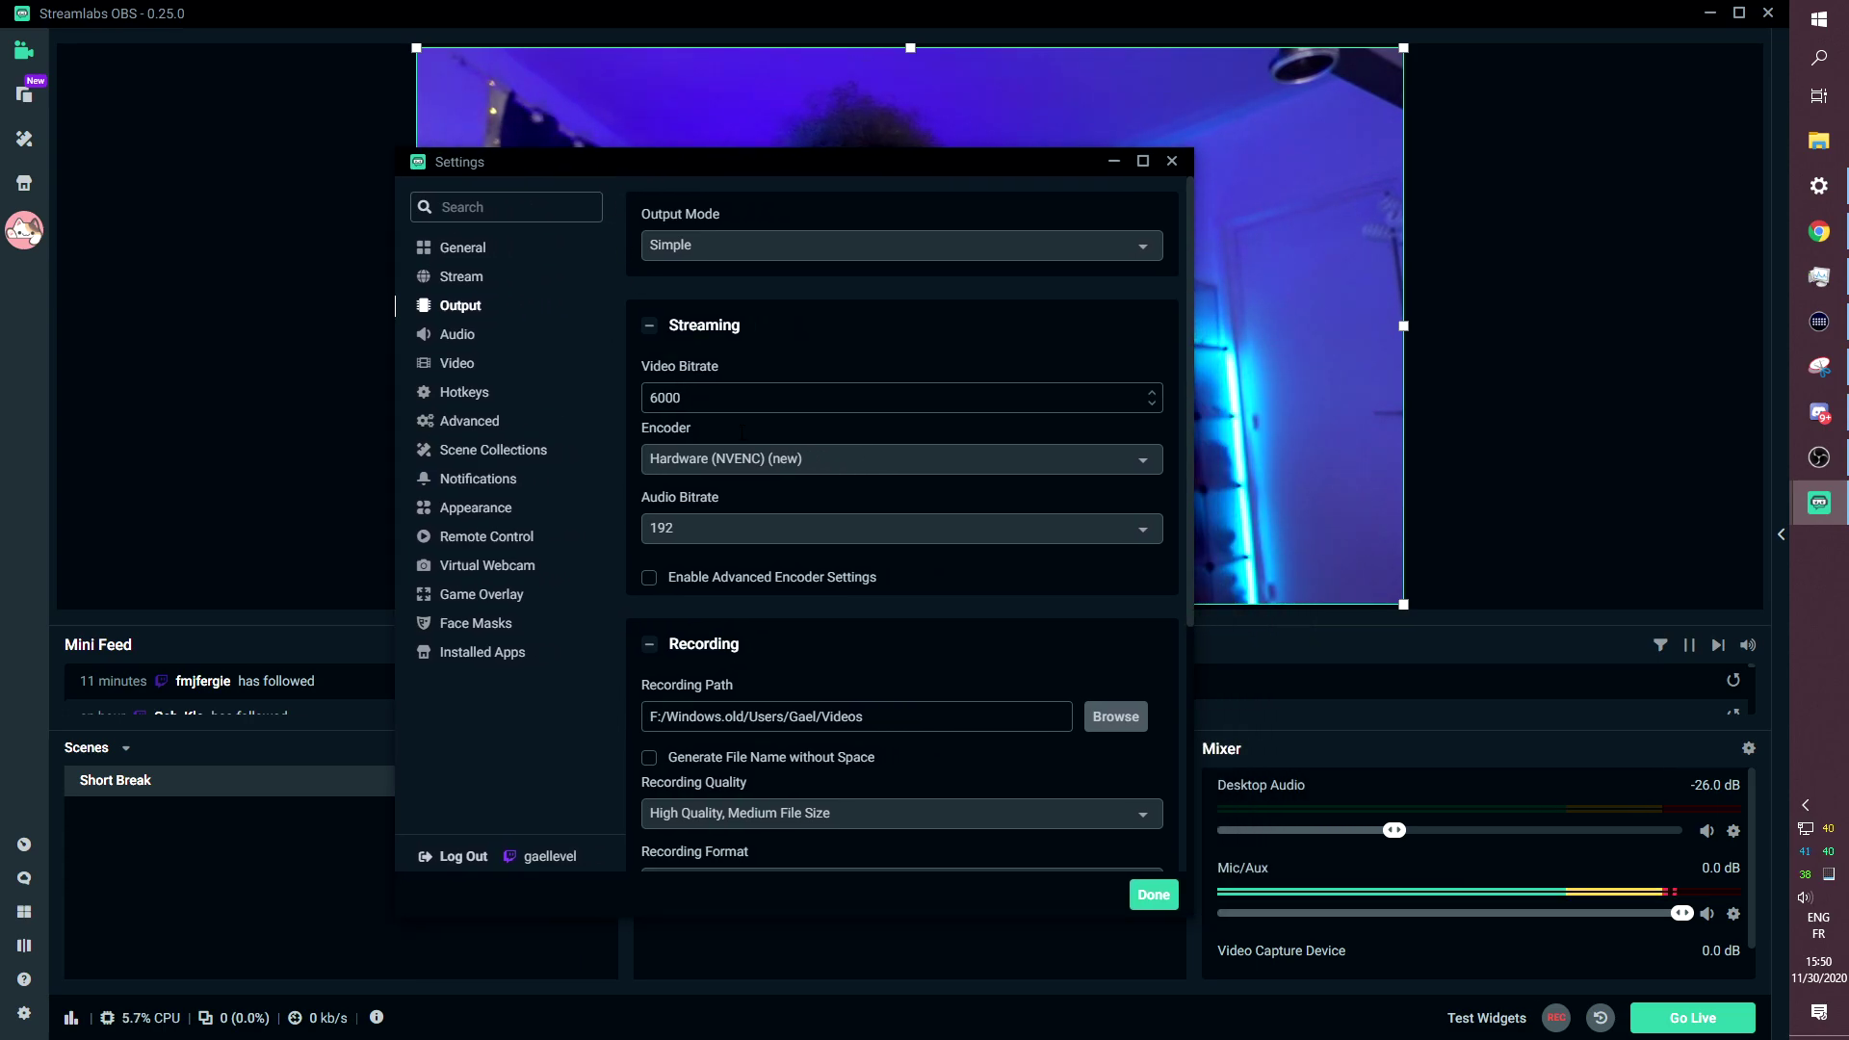
scroll(1143, 663, down, 2)
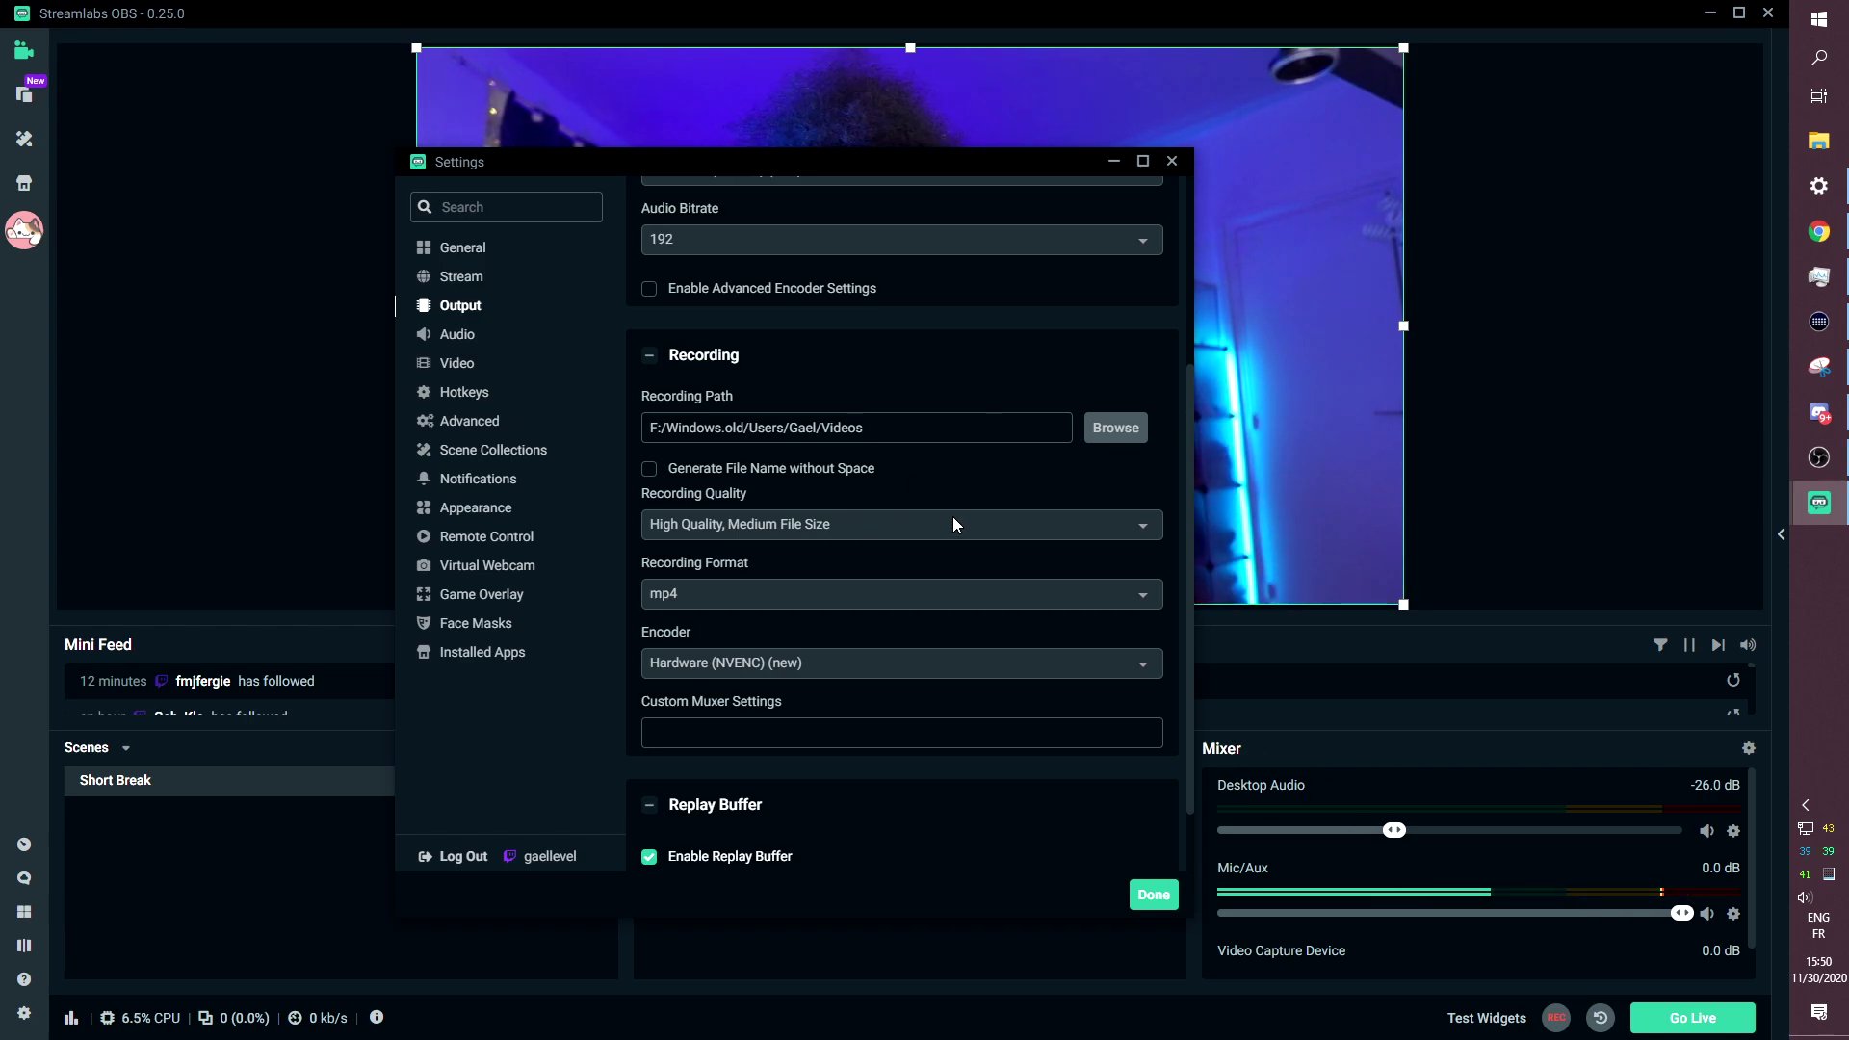
click(1153, 895)
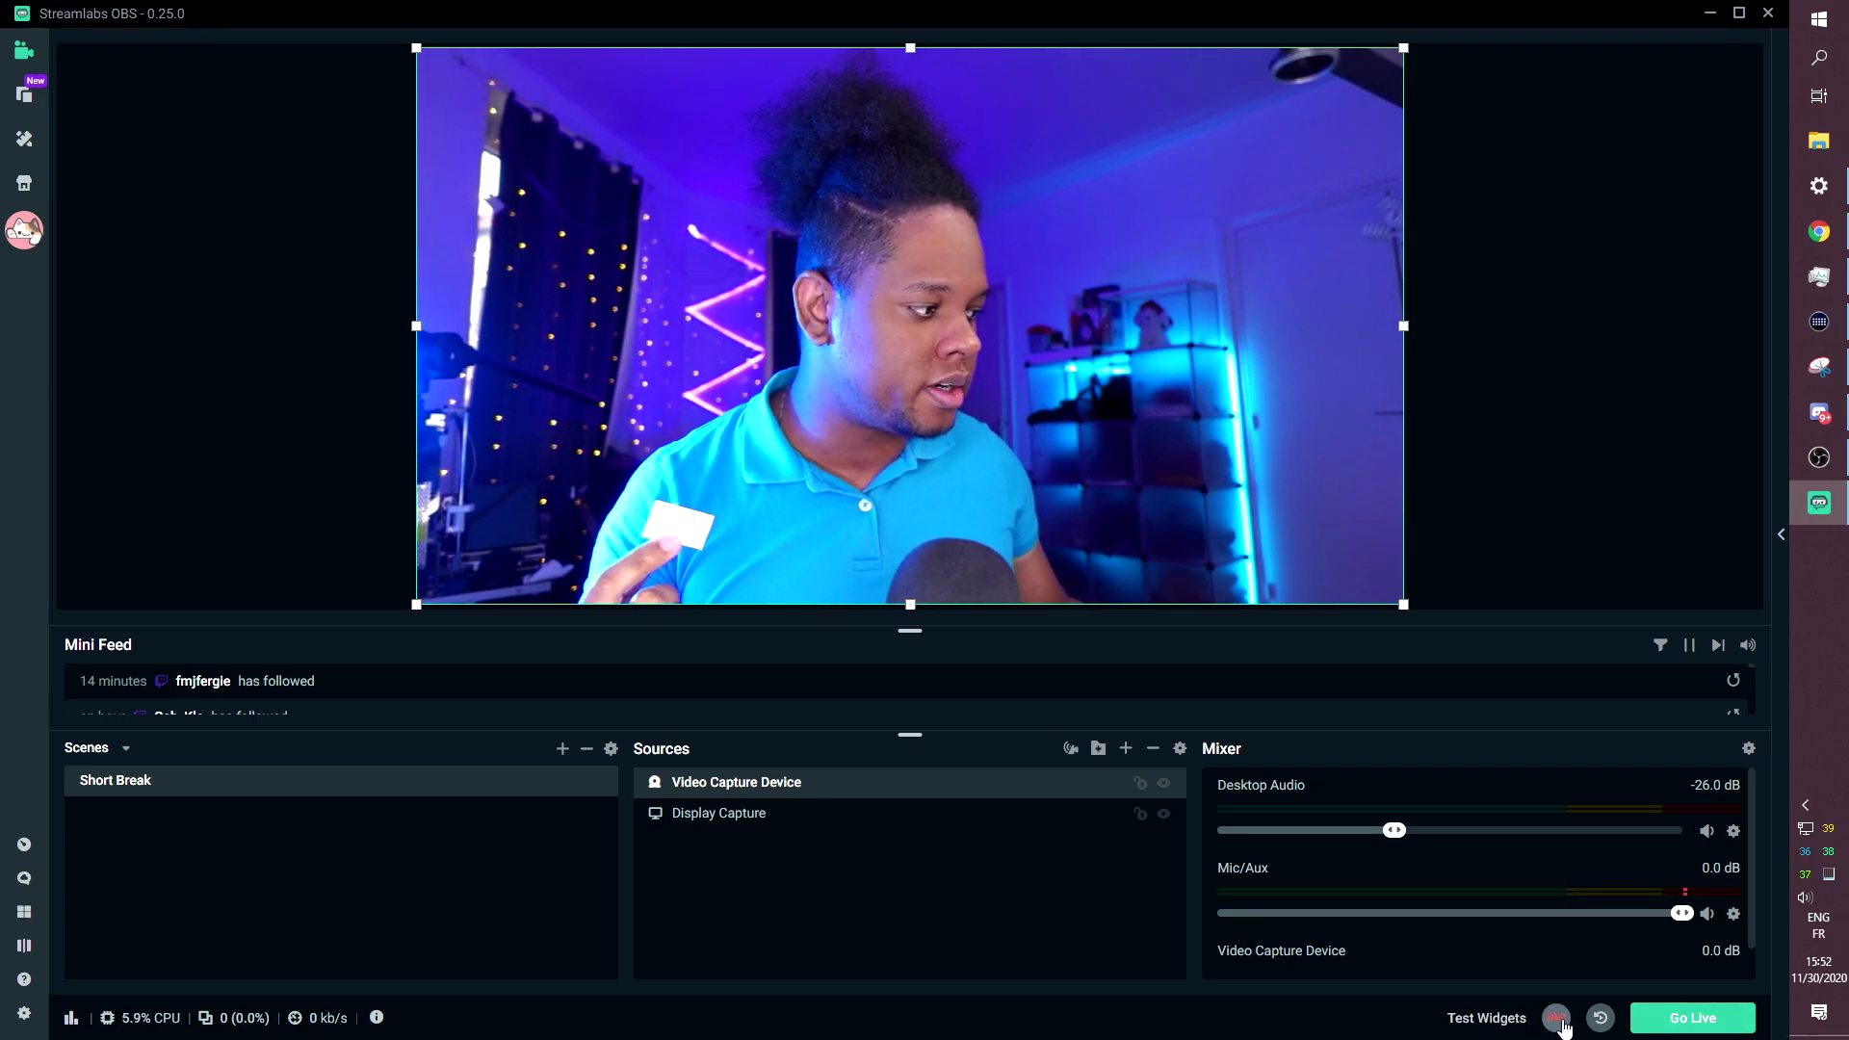
Record a short webcam test clip and play it back from File Explorer.
click(1555, 1017)
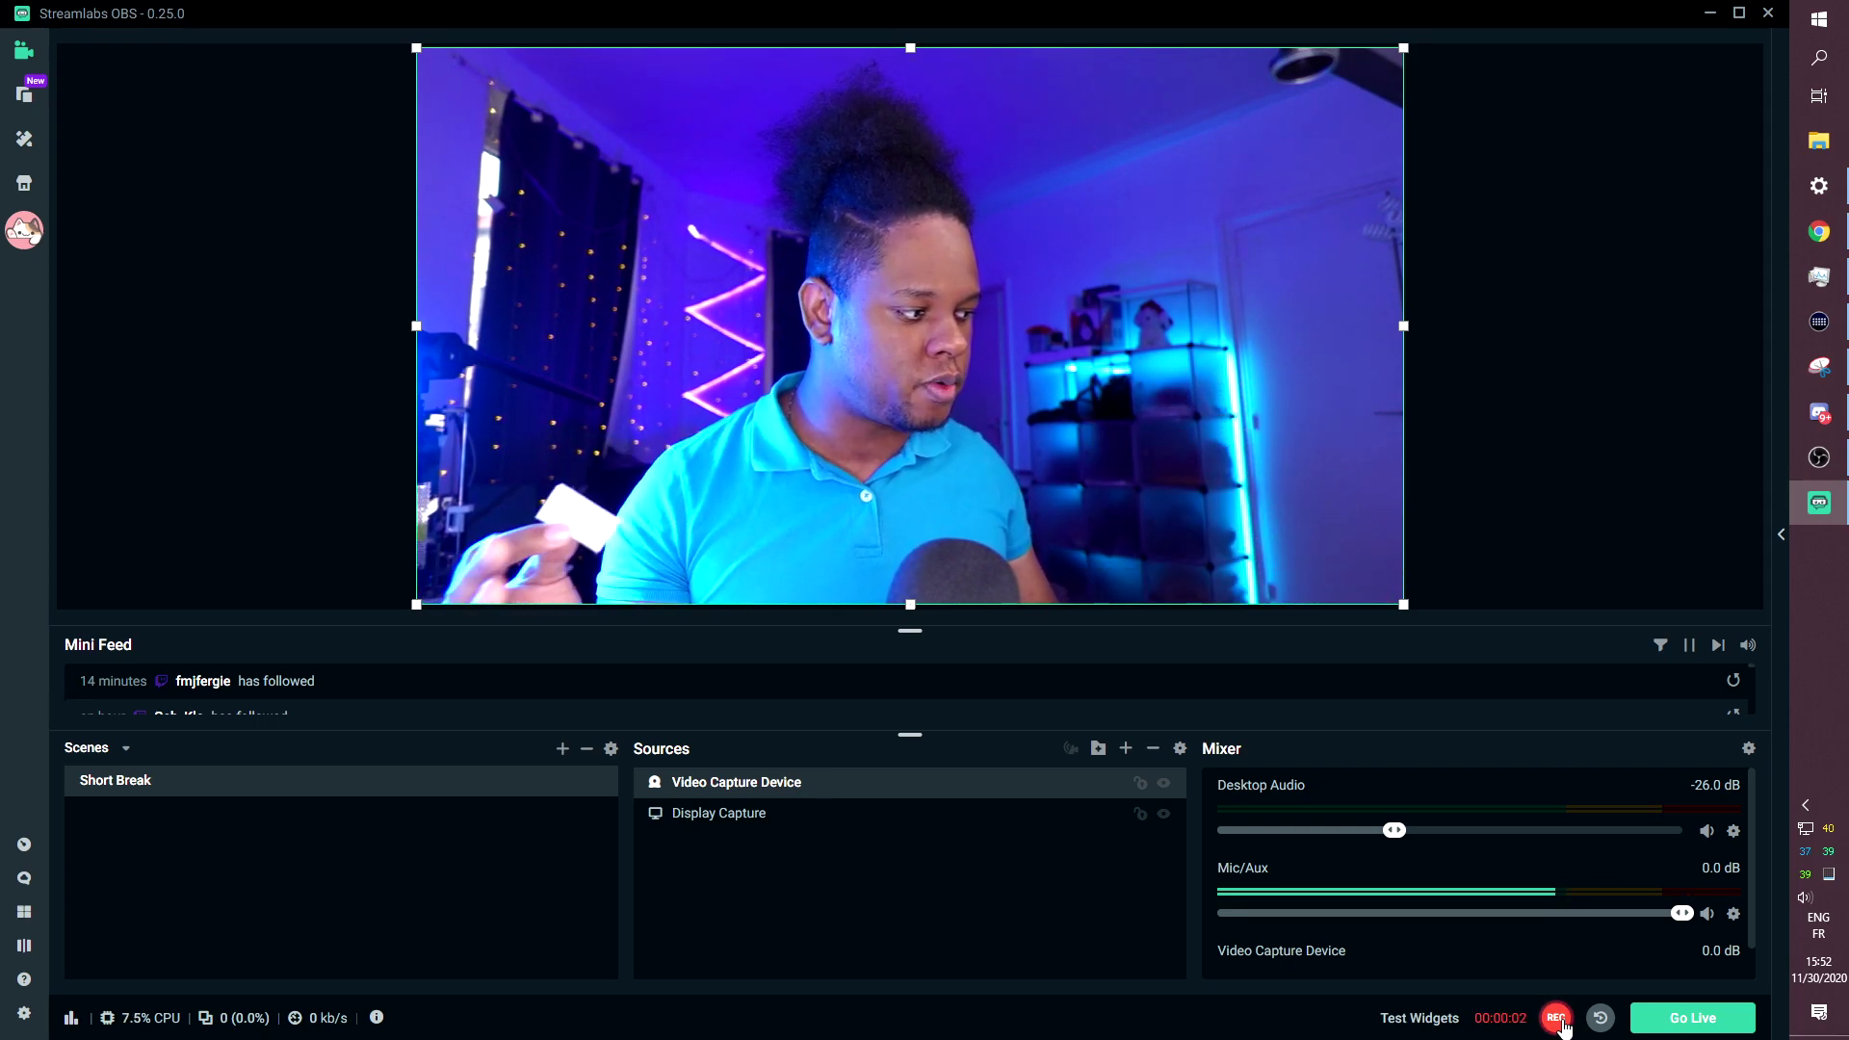
click(1556, 1018)
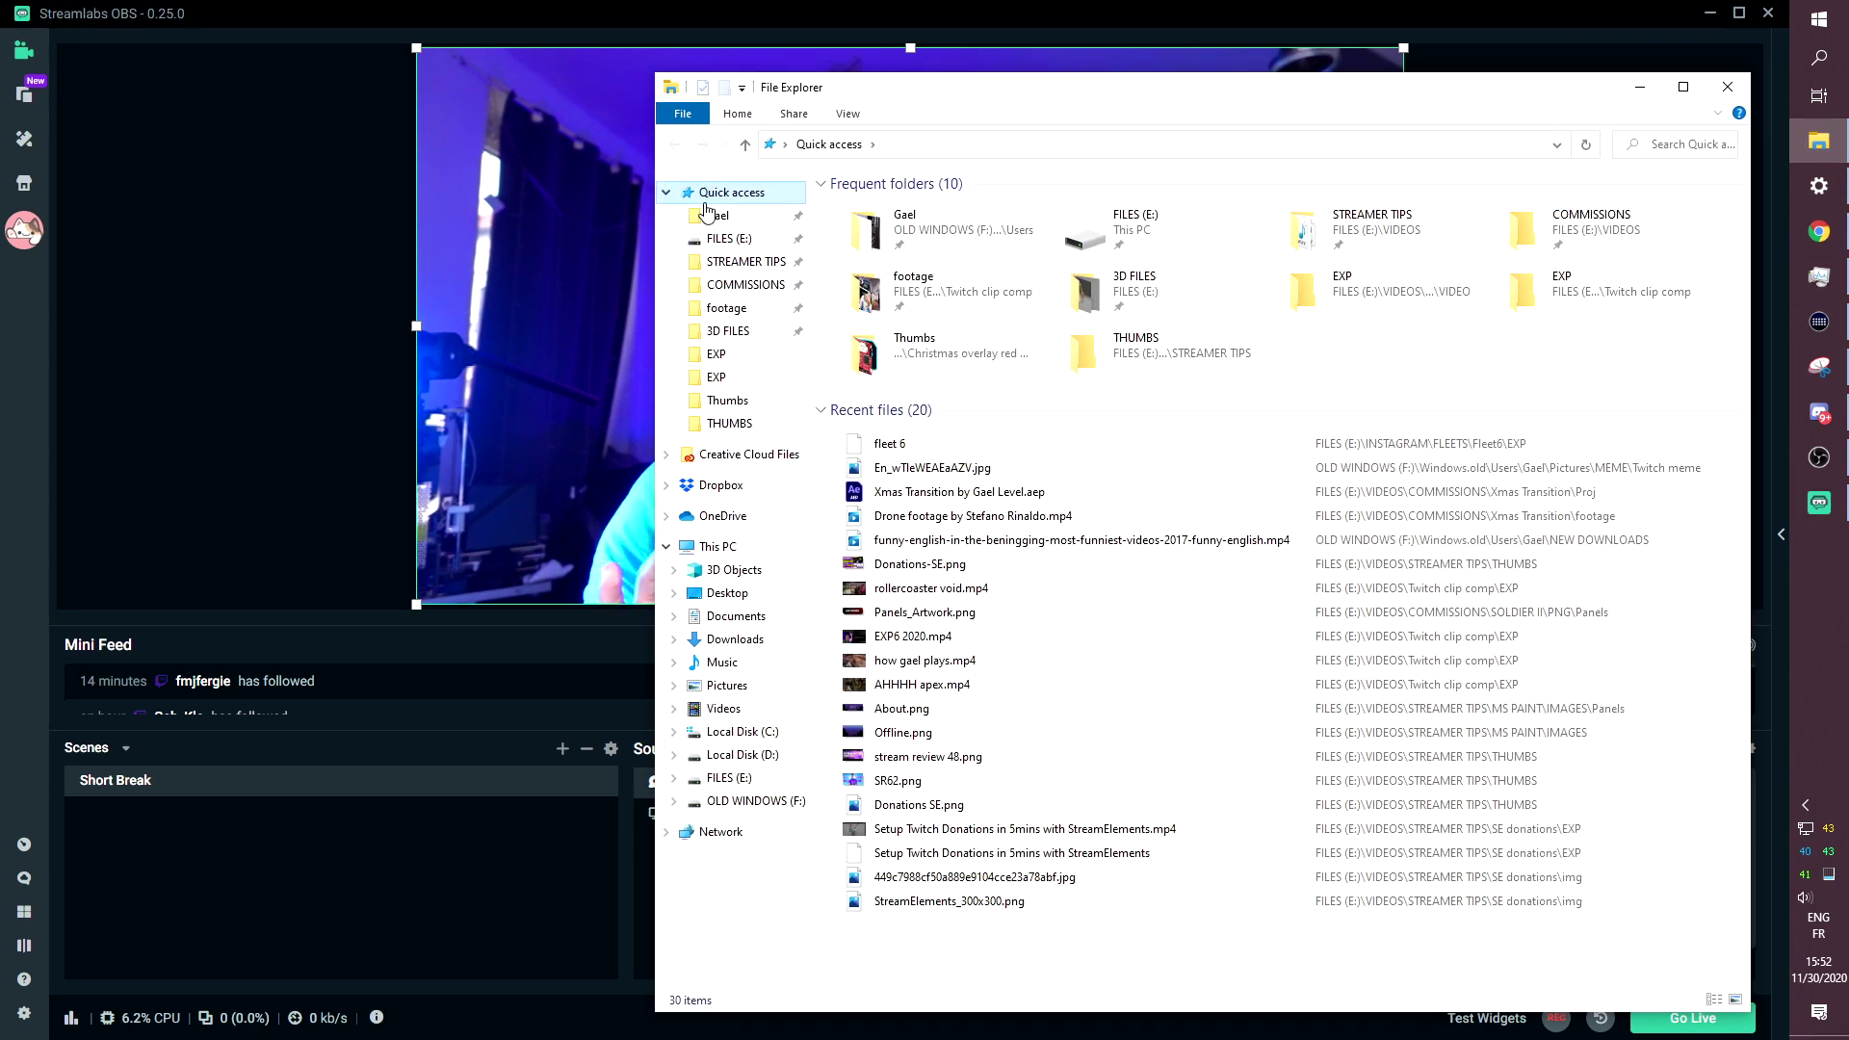
click(706, 214)
double_click(1177, 443)
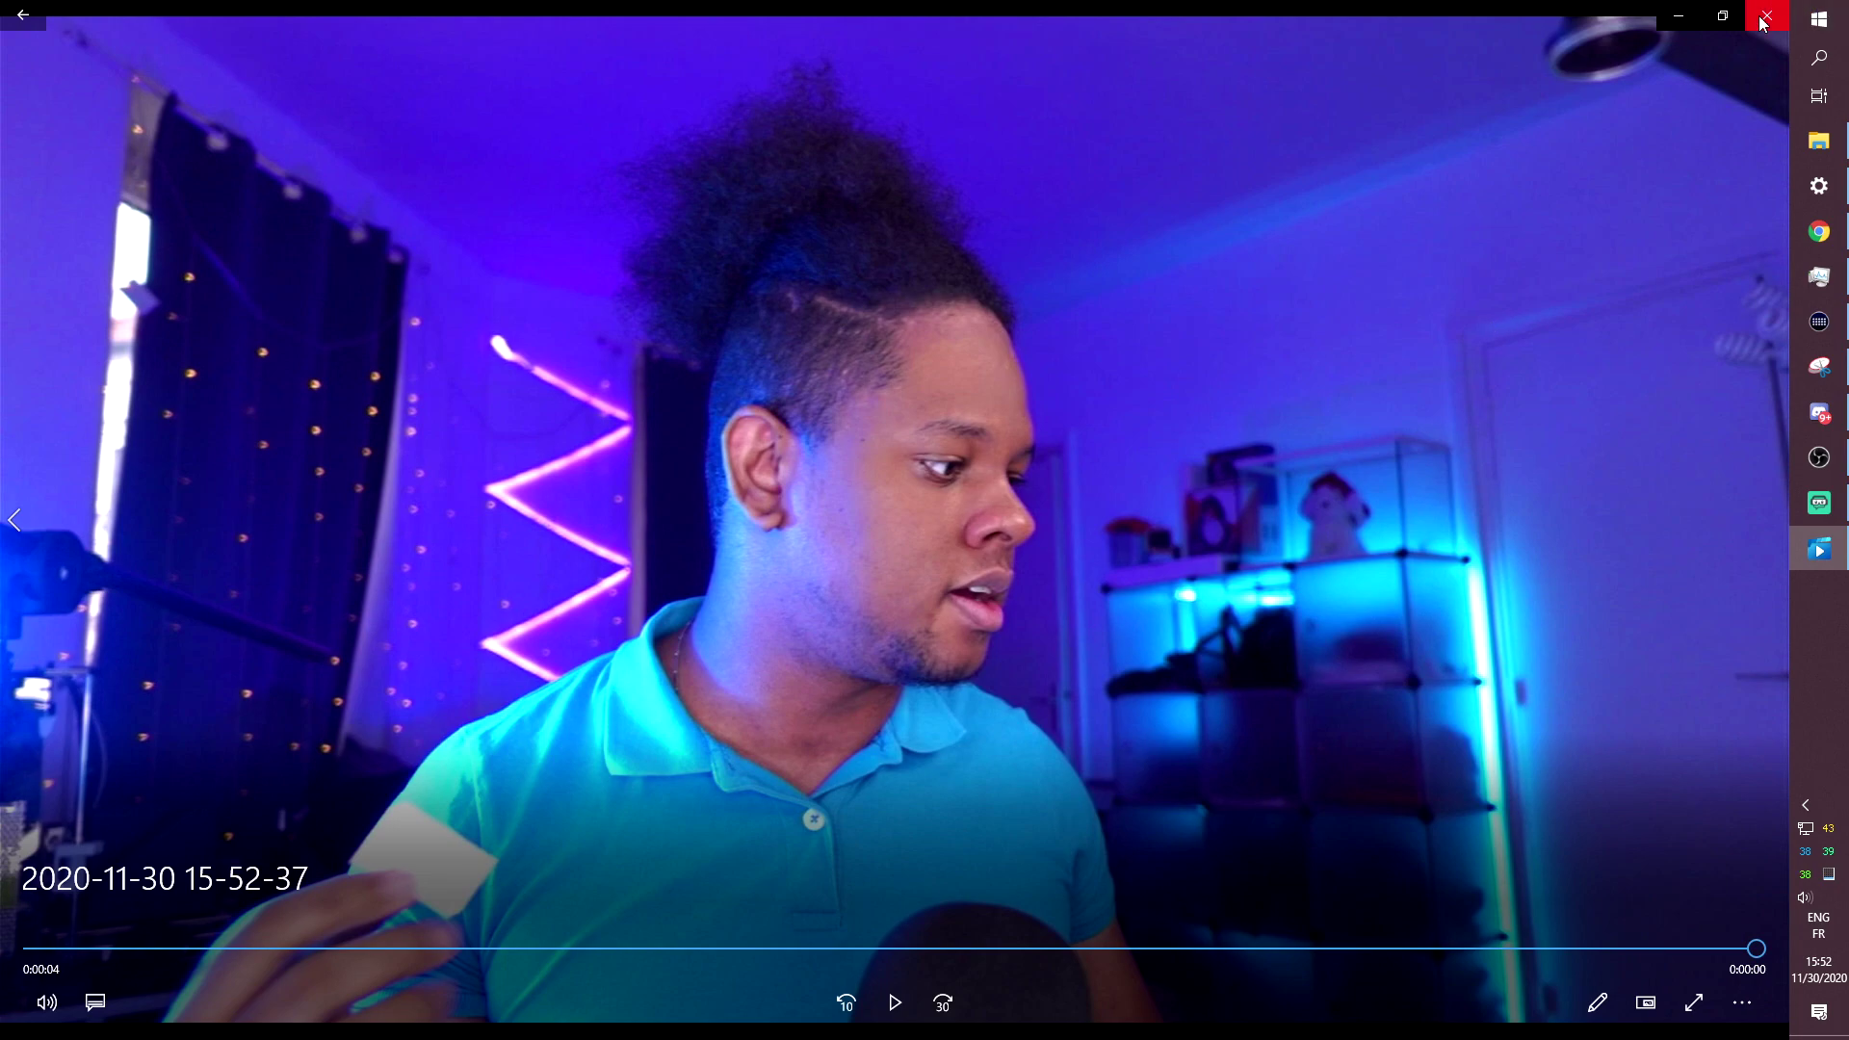
click(1763, 20)
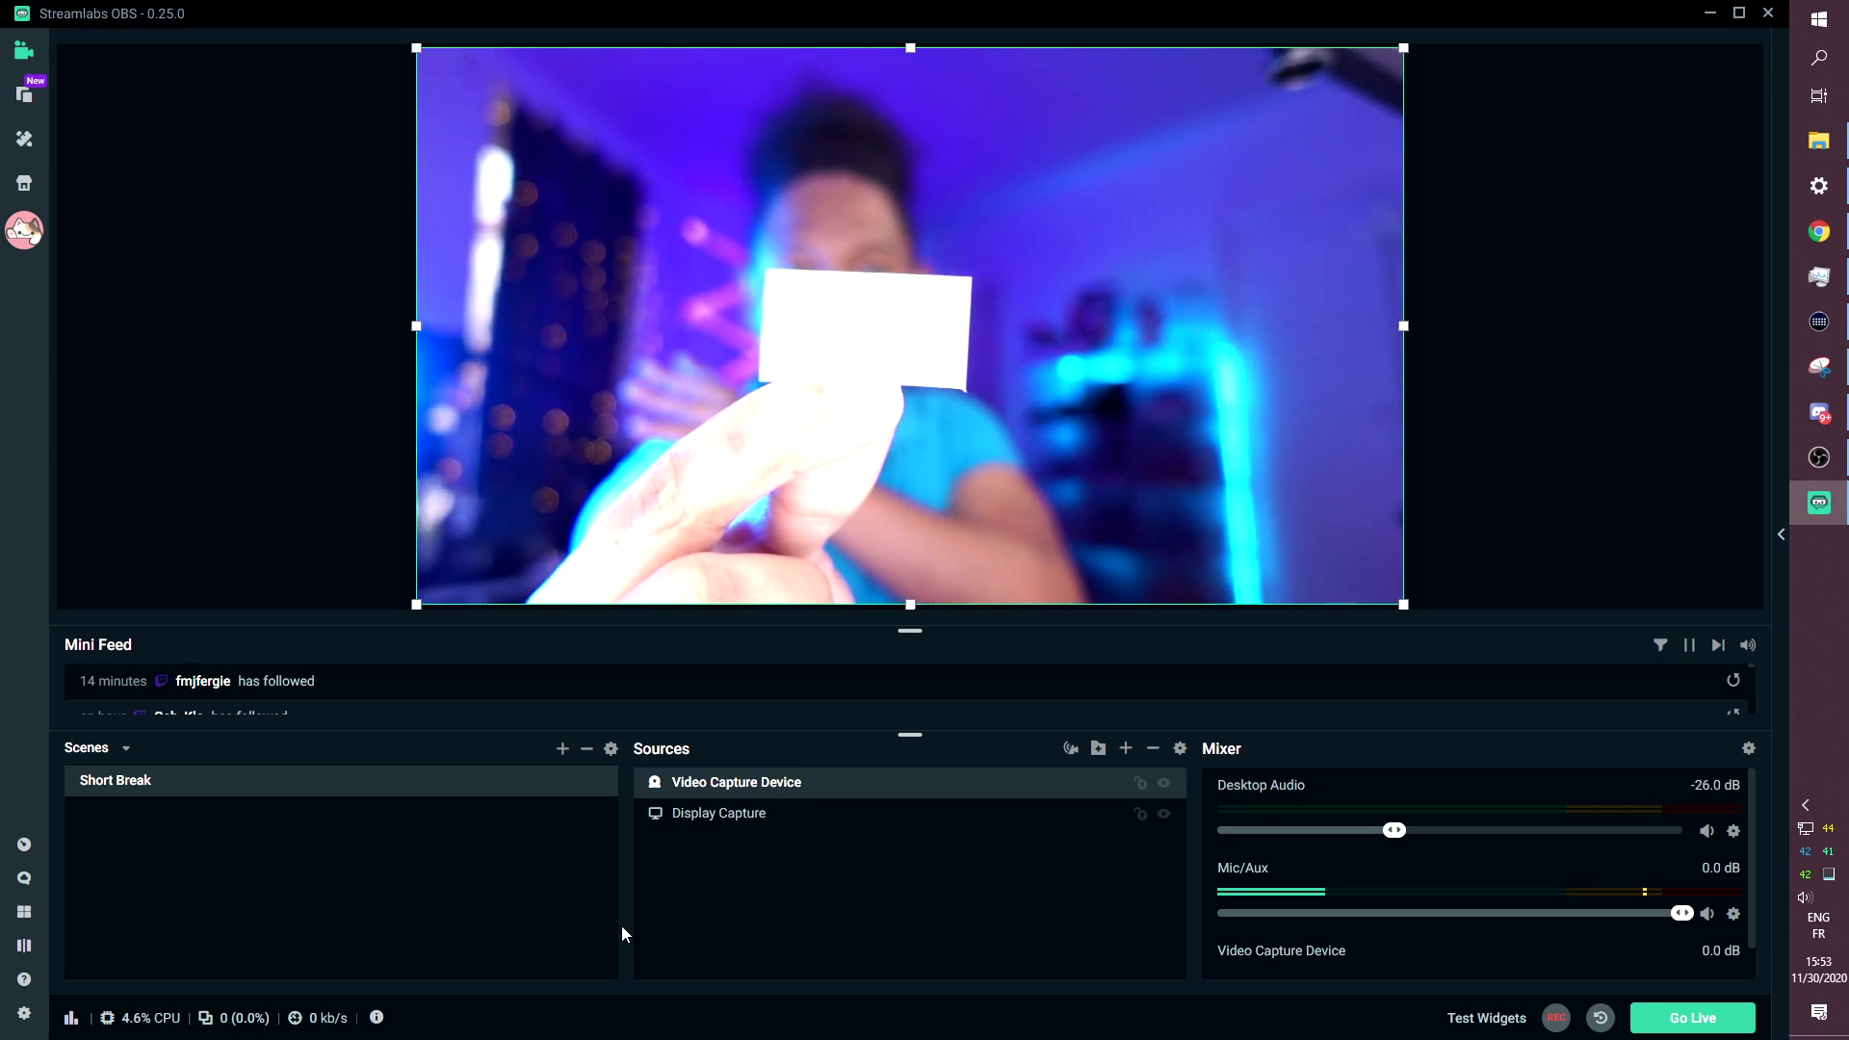
Record two brief card test clips, checking the Videos folder between them.
click(1557, 1019)
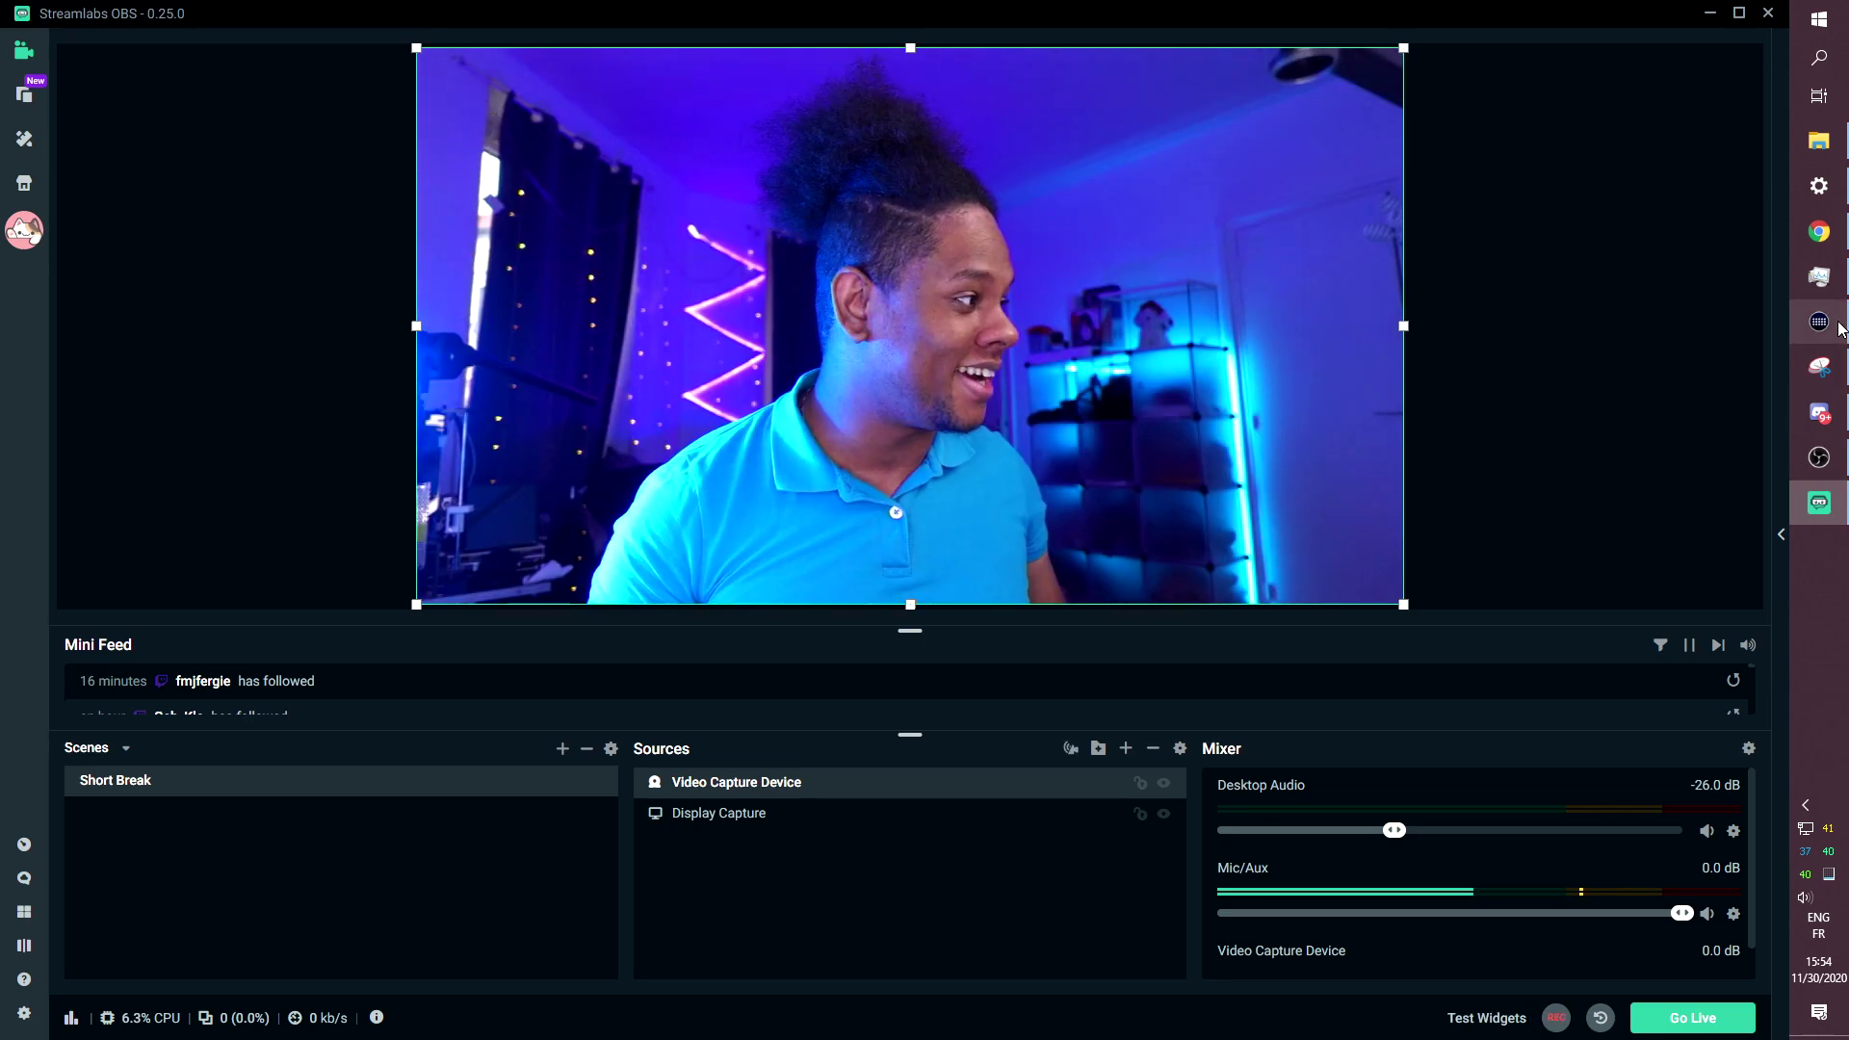
click(1835, 140)
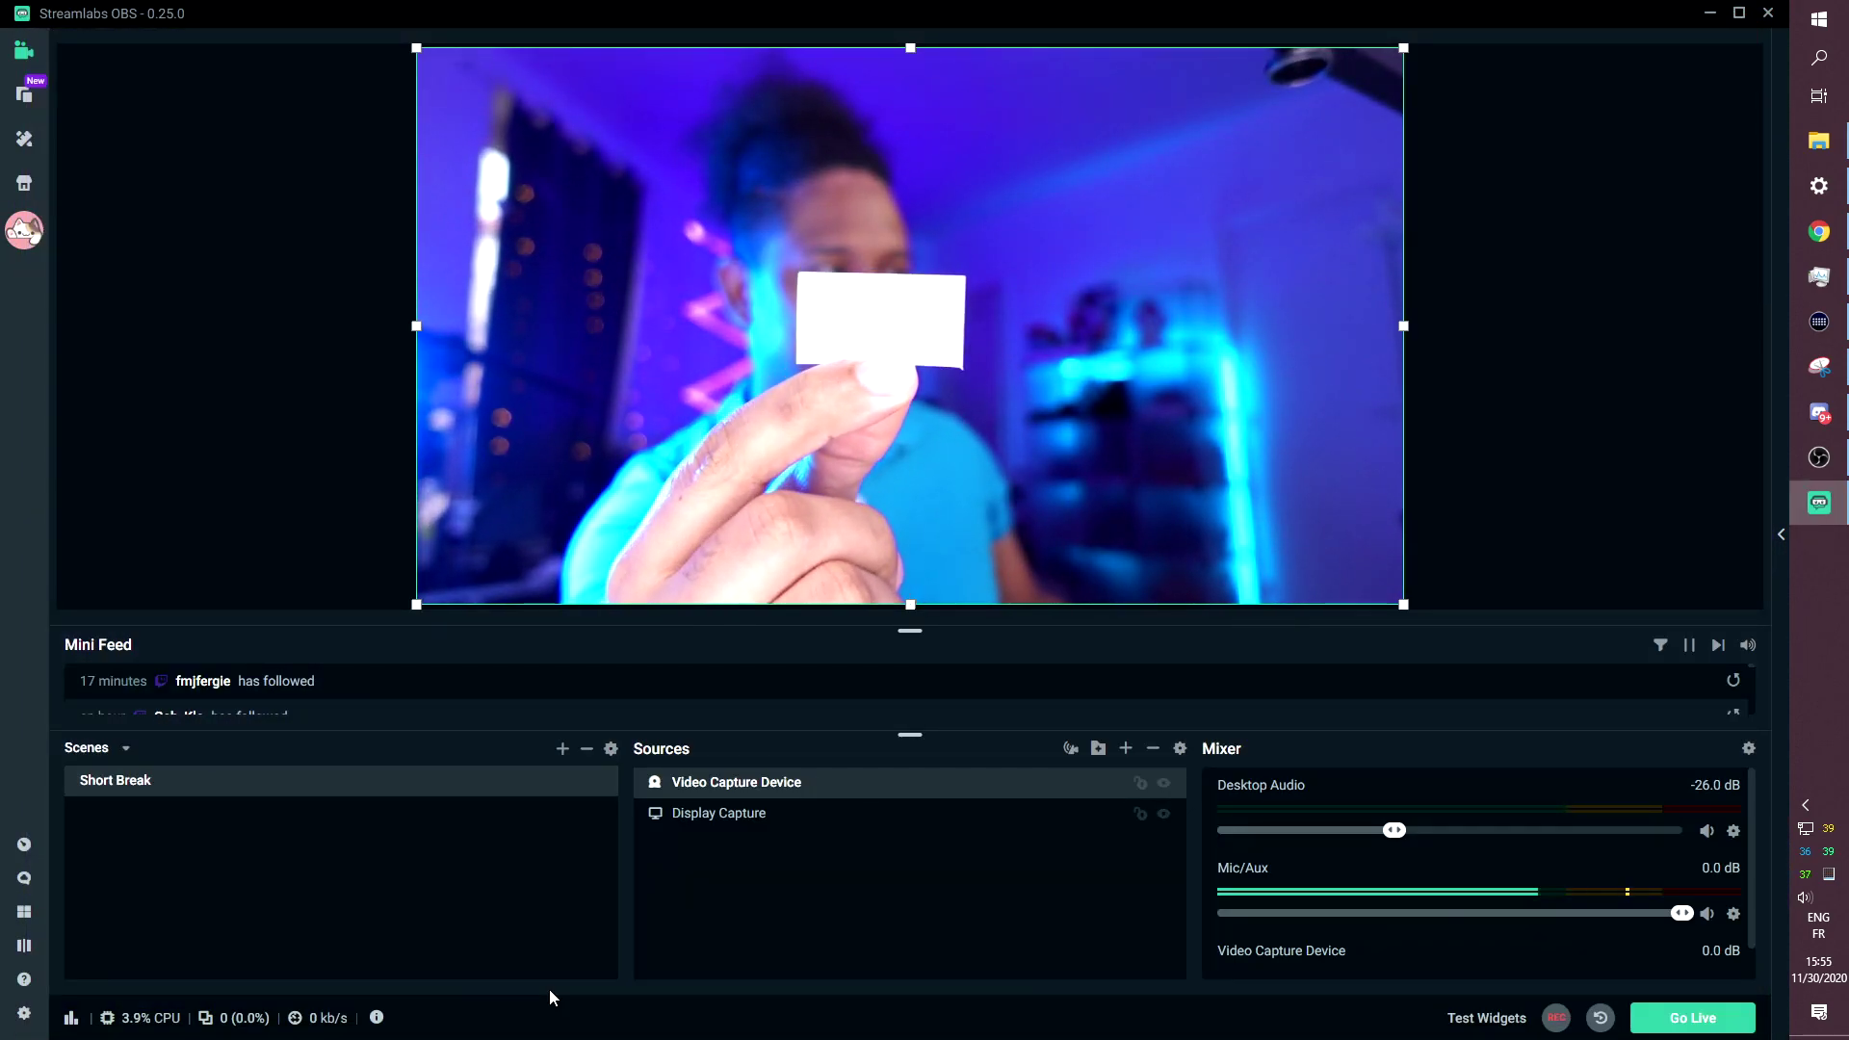
click(1556, 1019)
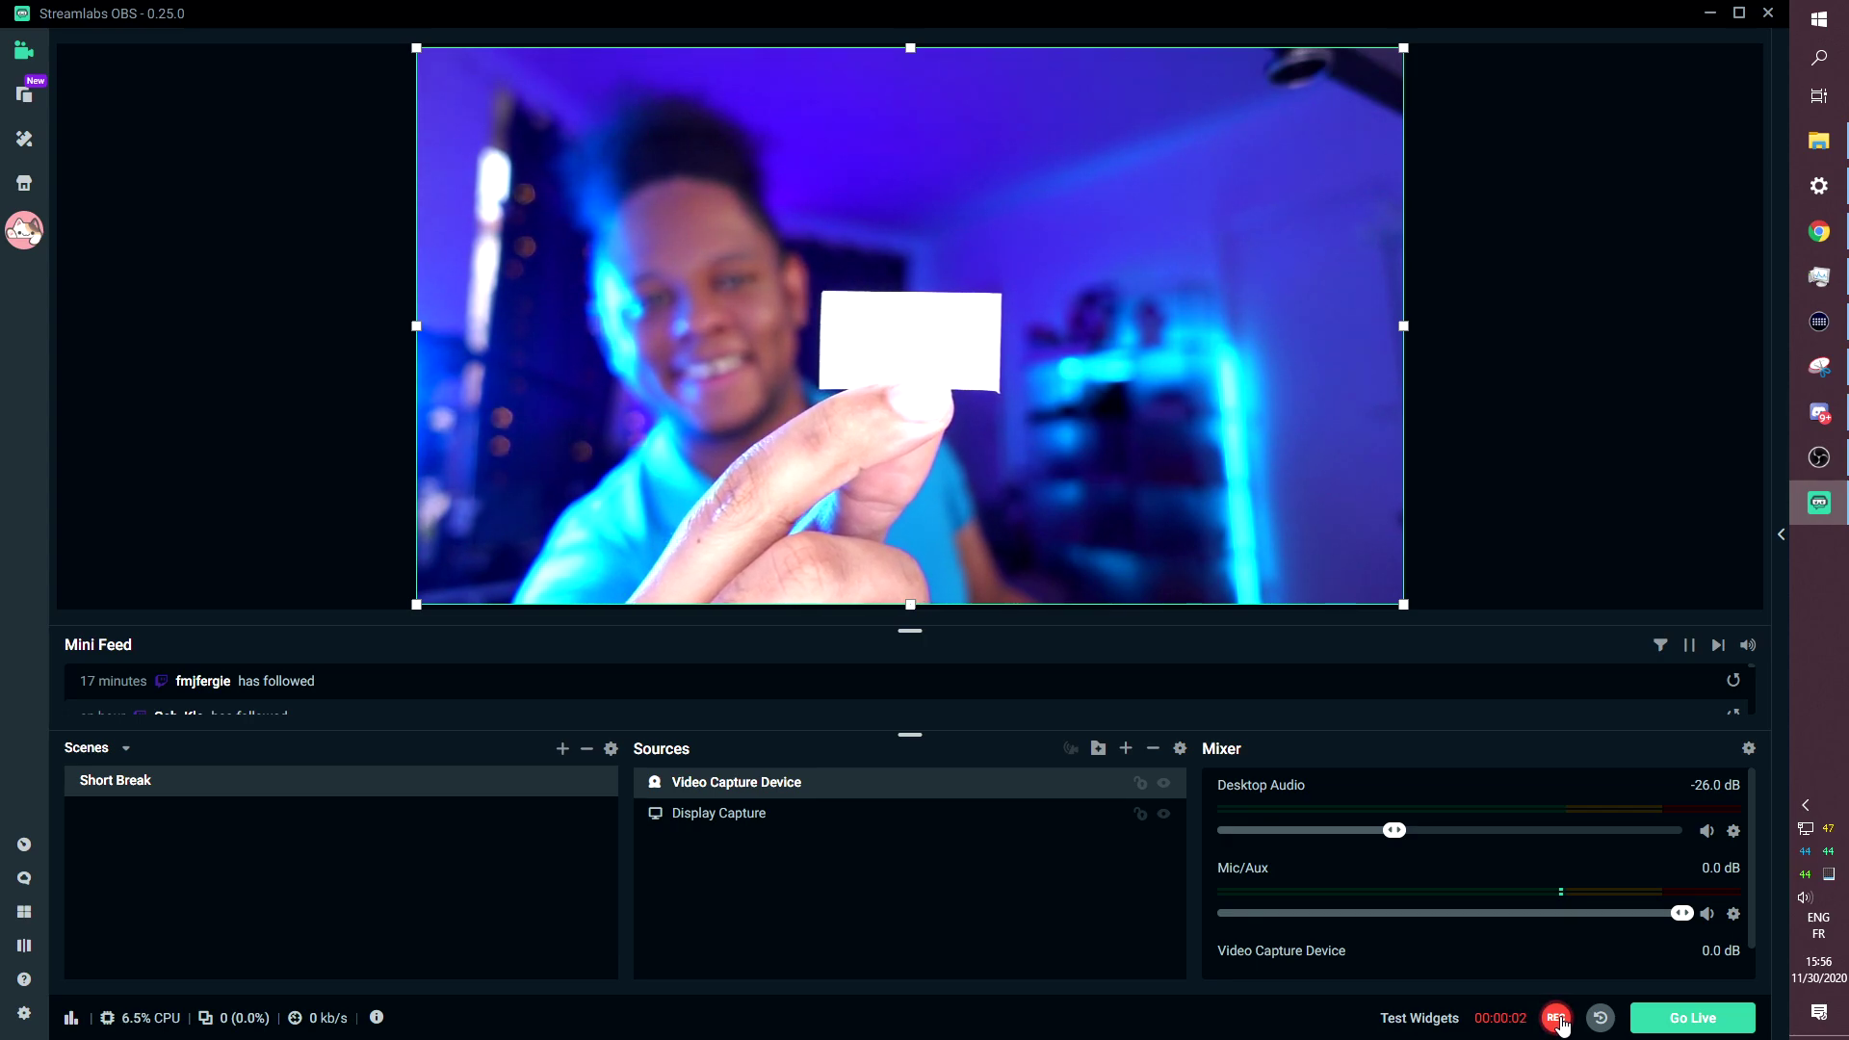
click(1556, 1018)
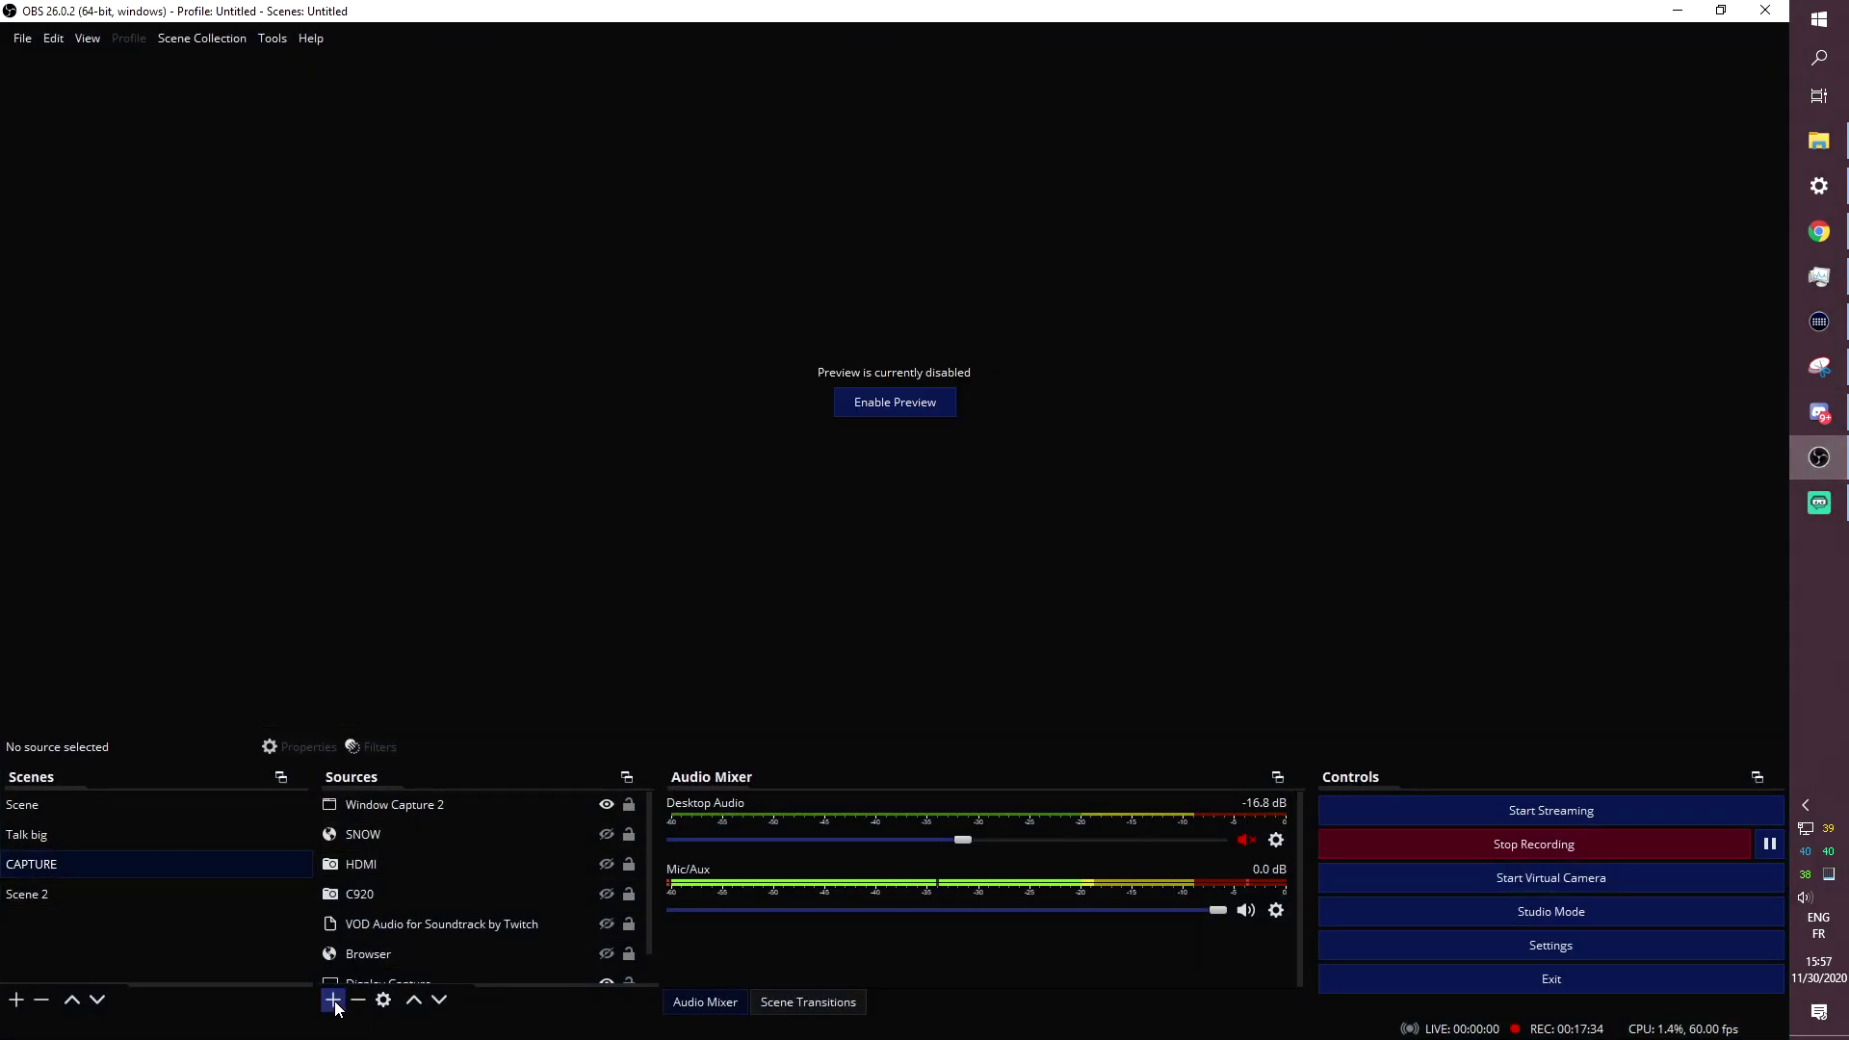
click(333, 1002)
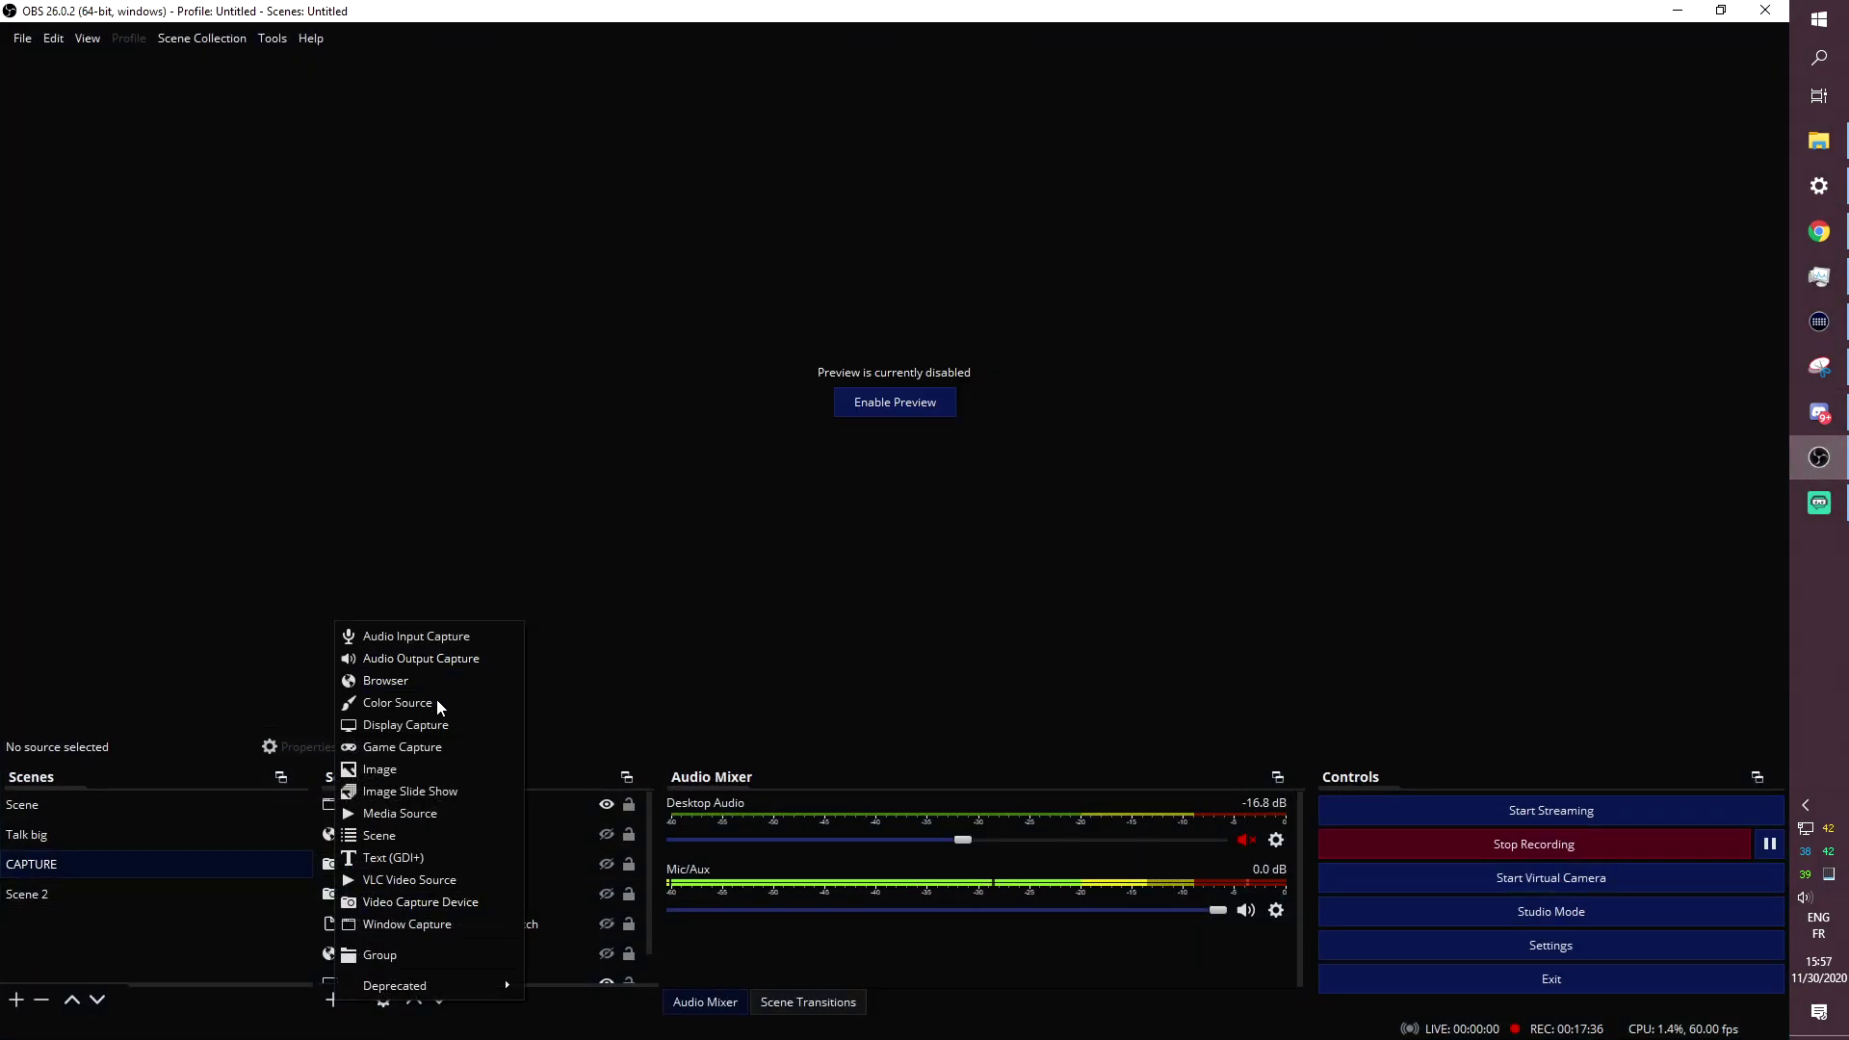
click(427, 814)
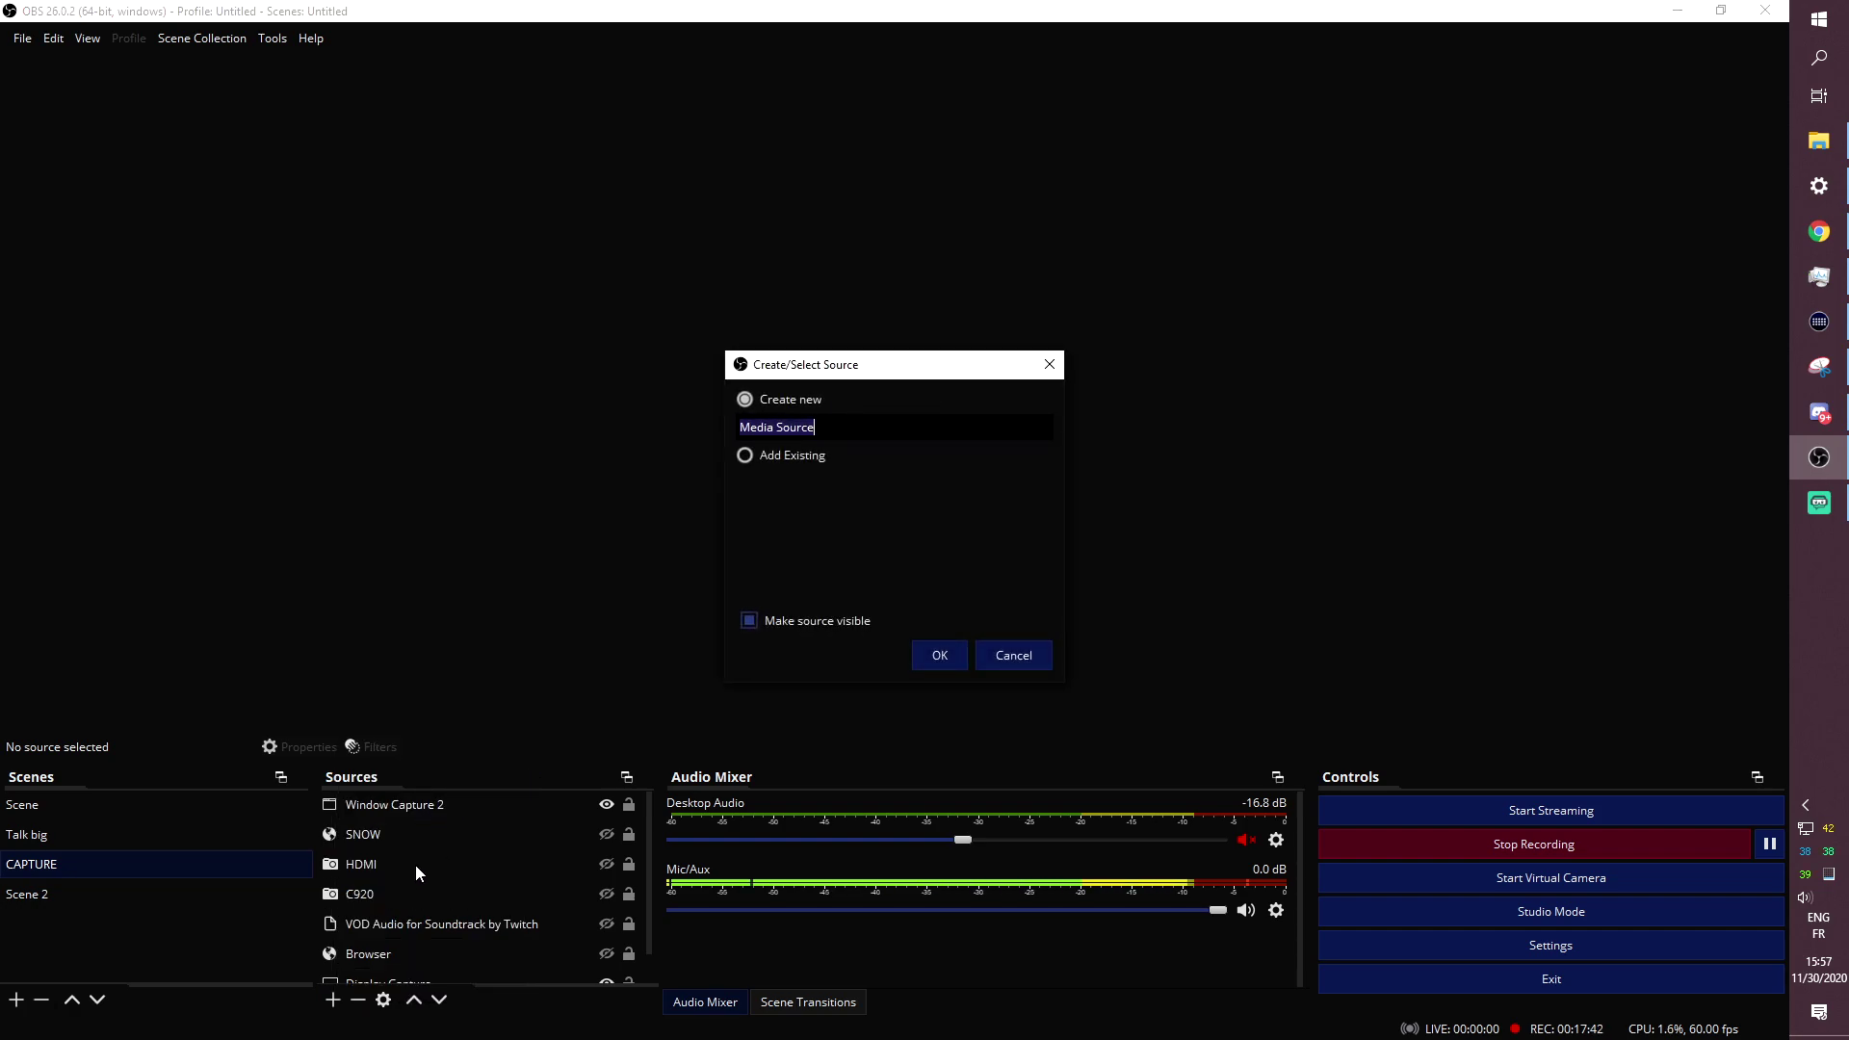
click(938, 655)
click(1179, 648)
click(629, 241)
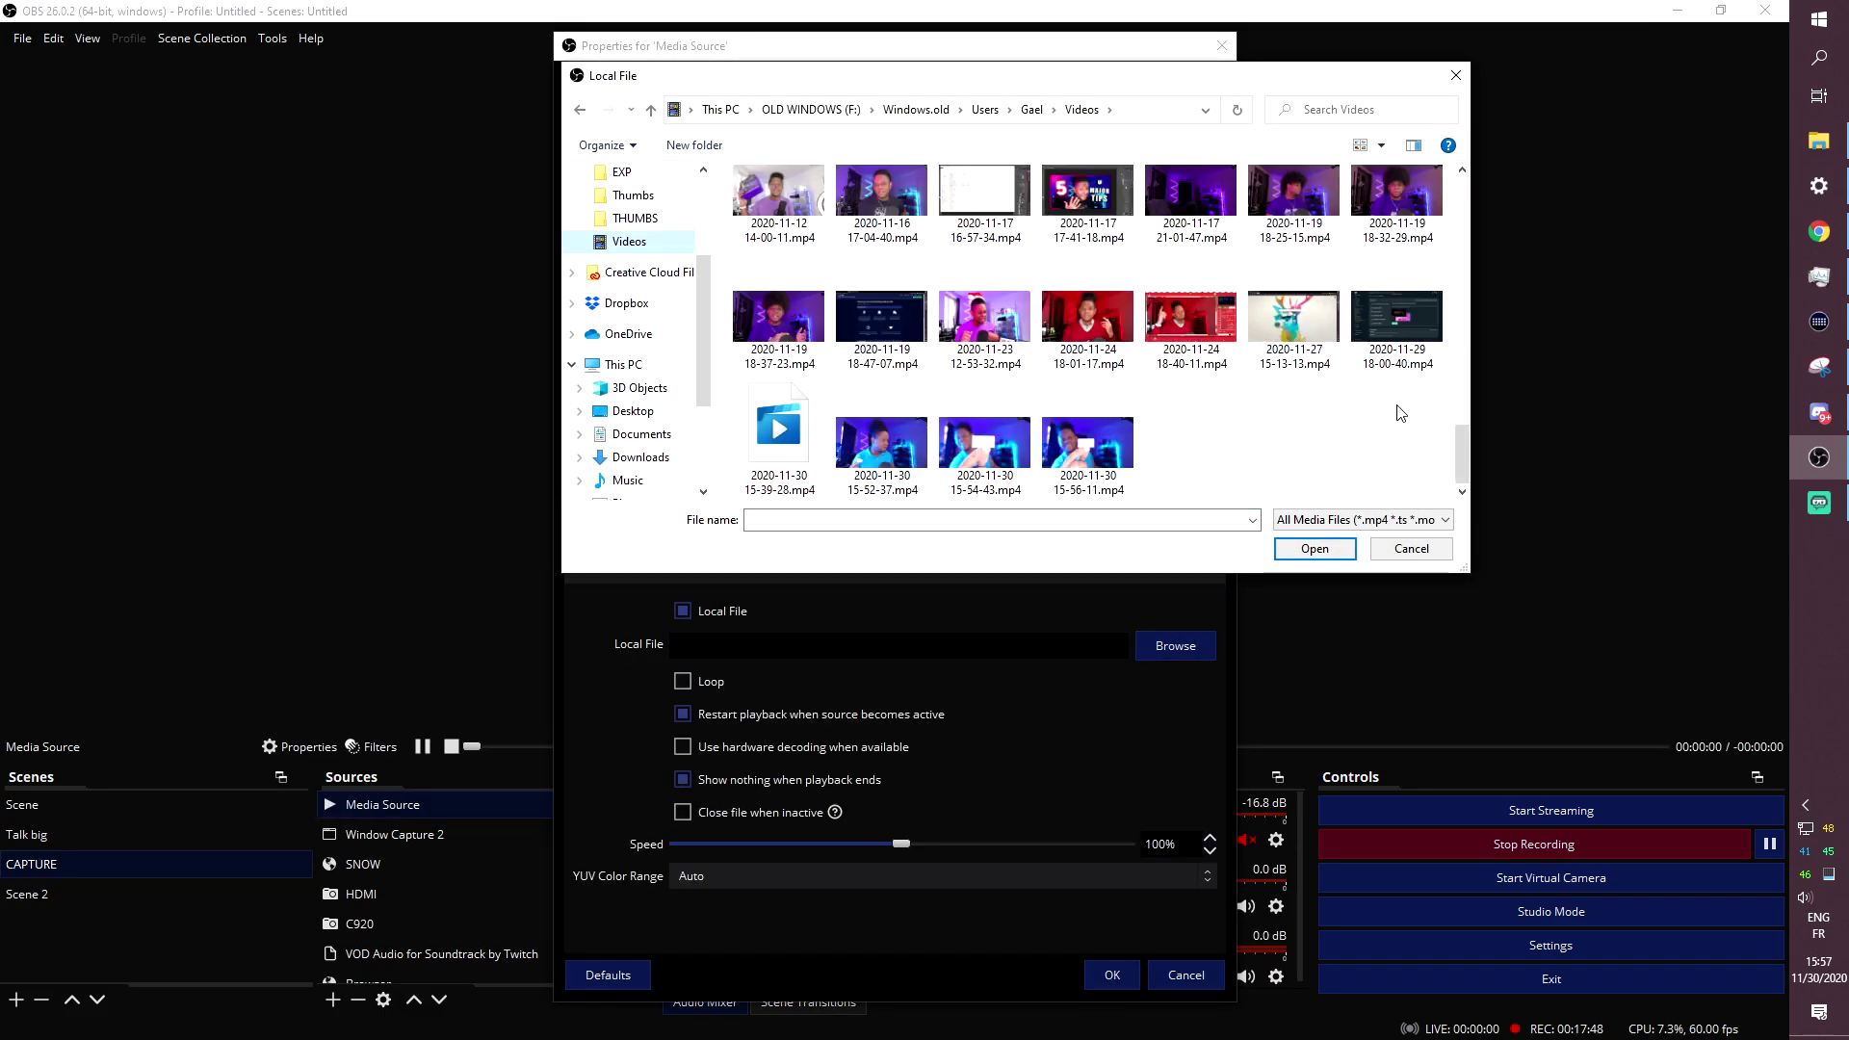
click(1116, 456)
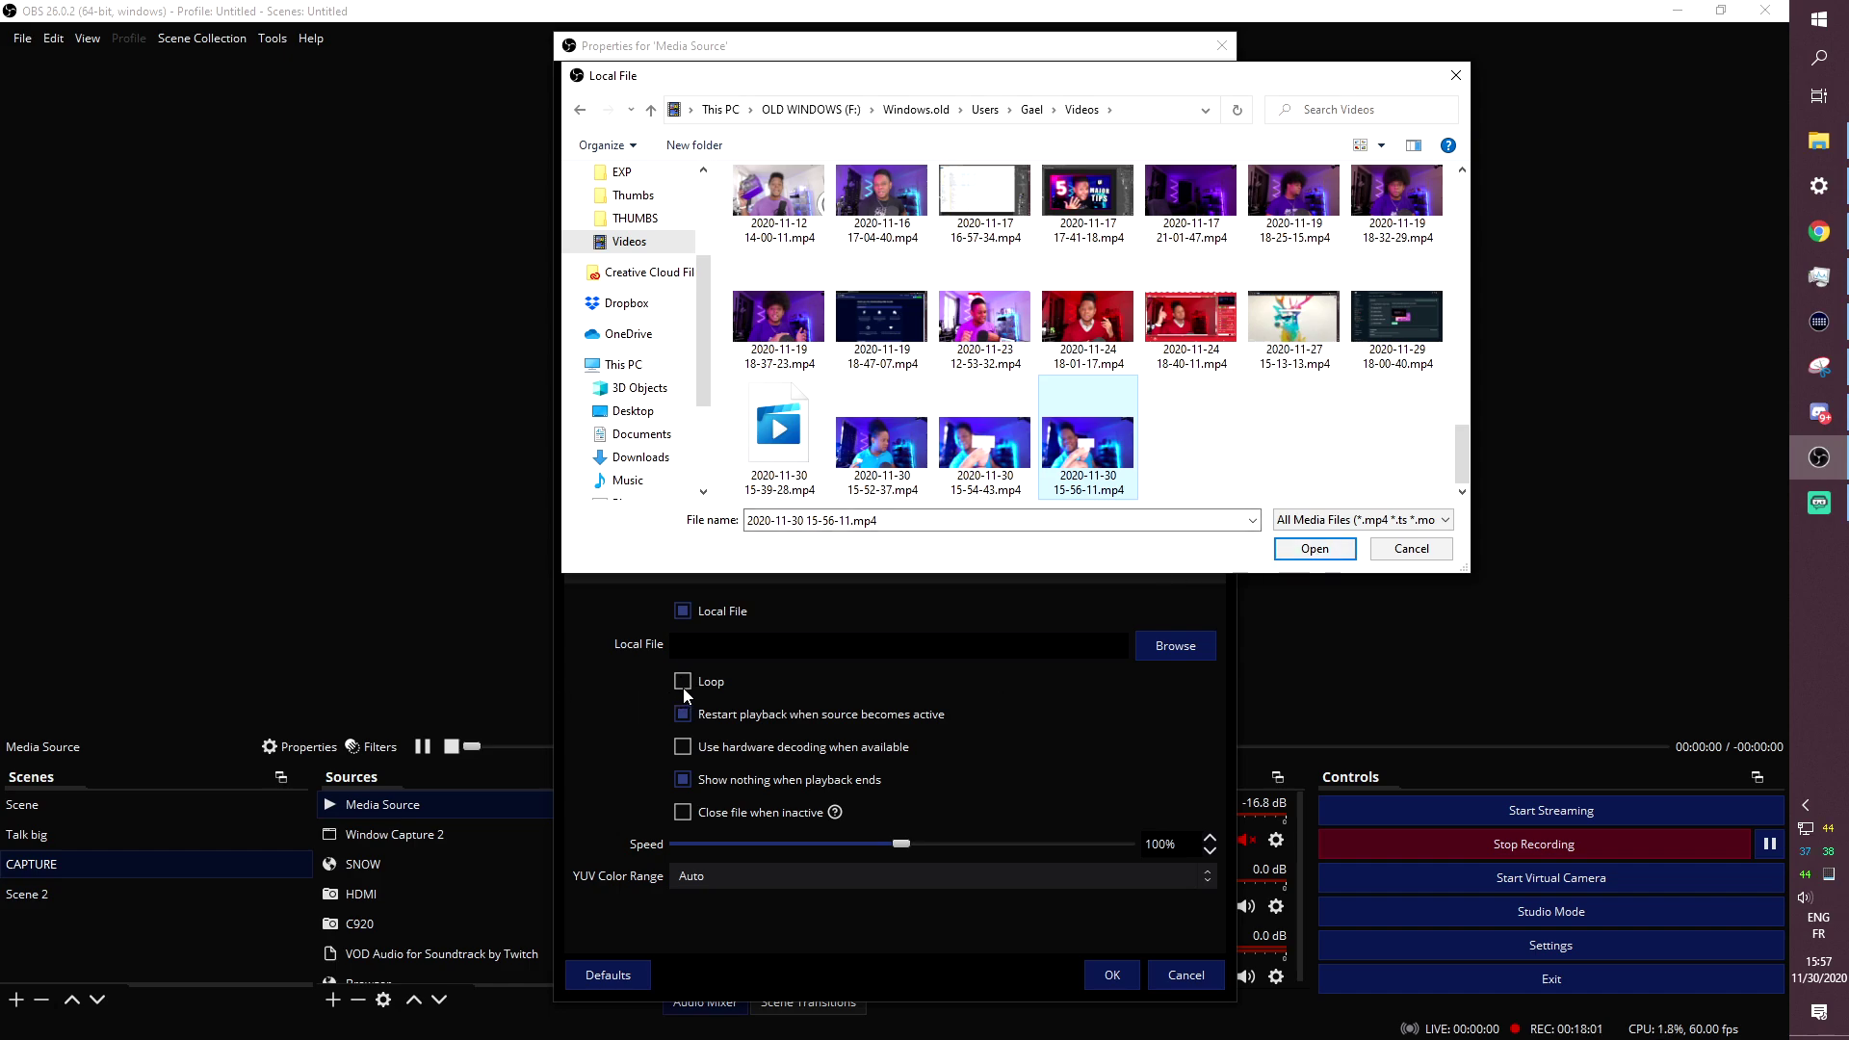
click(1311, 550)
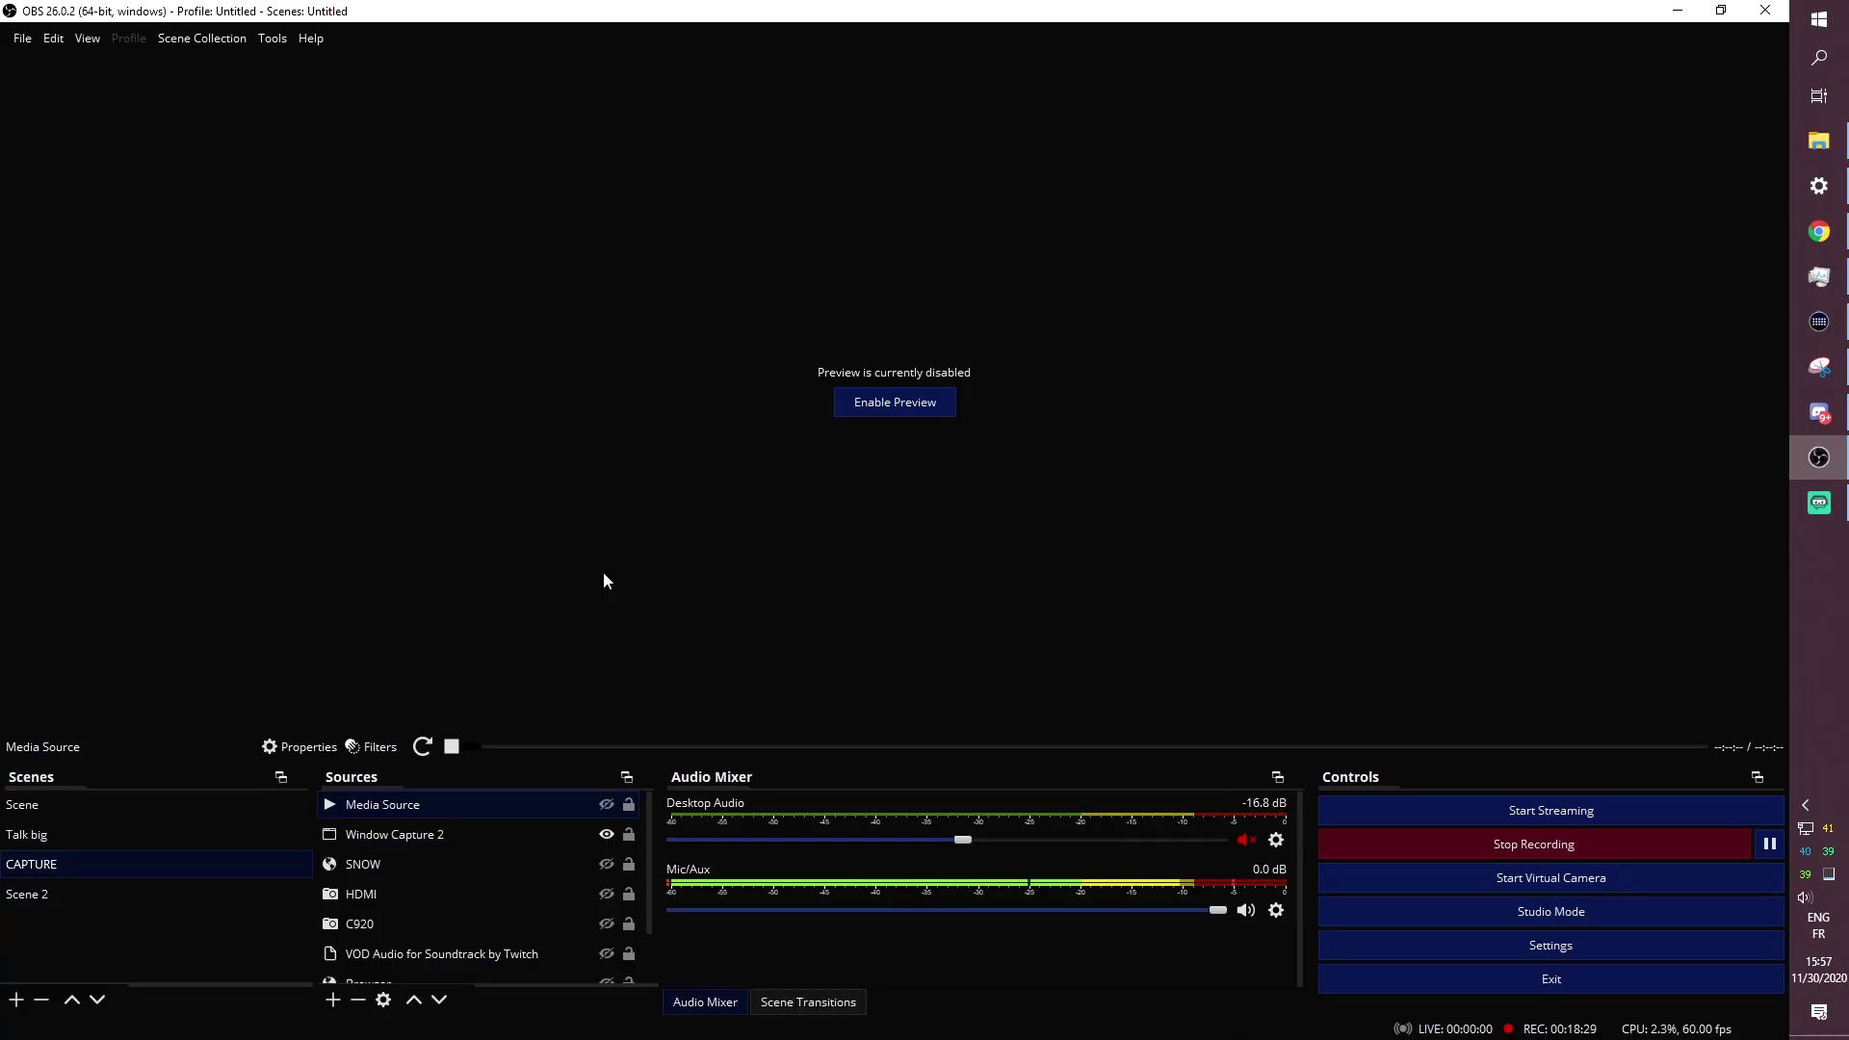
Hide Video Capture Device and add a default-named Media Source playing the card clip.
click(1820, 501)
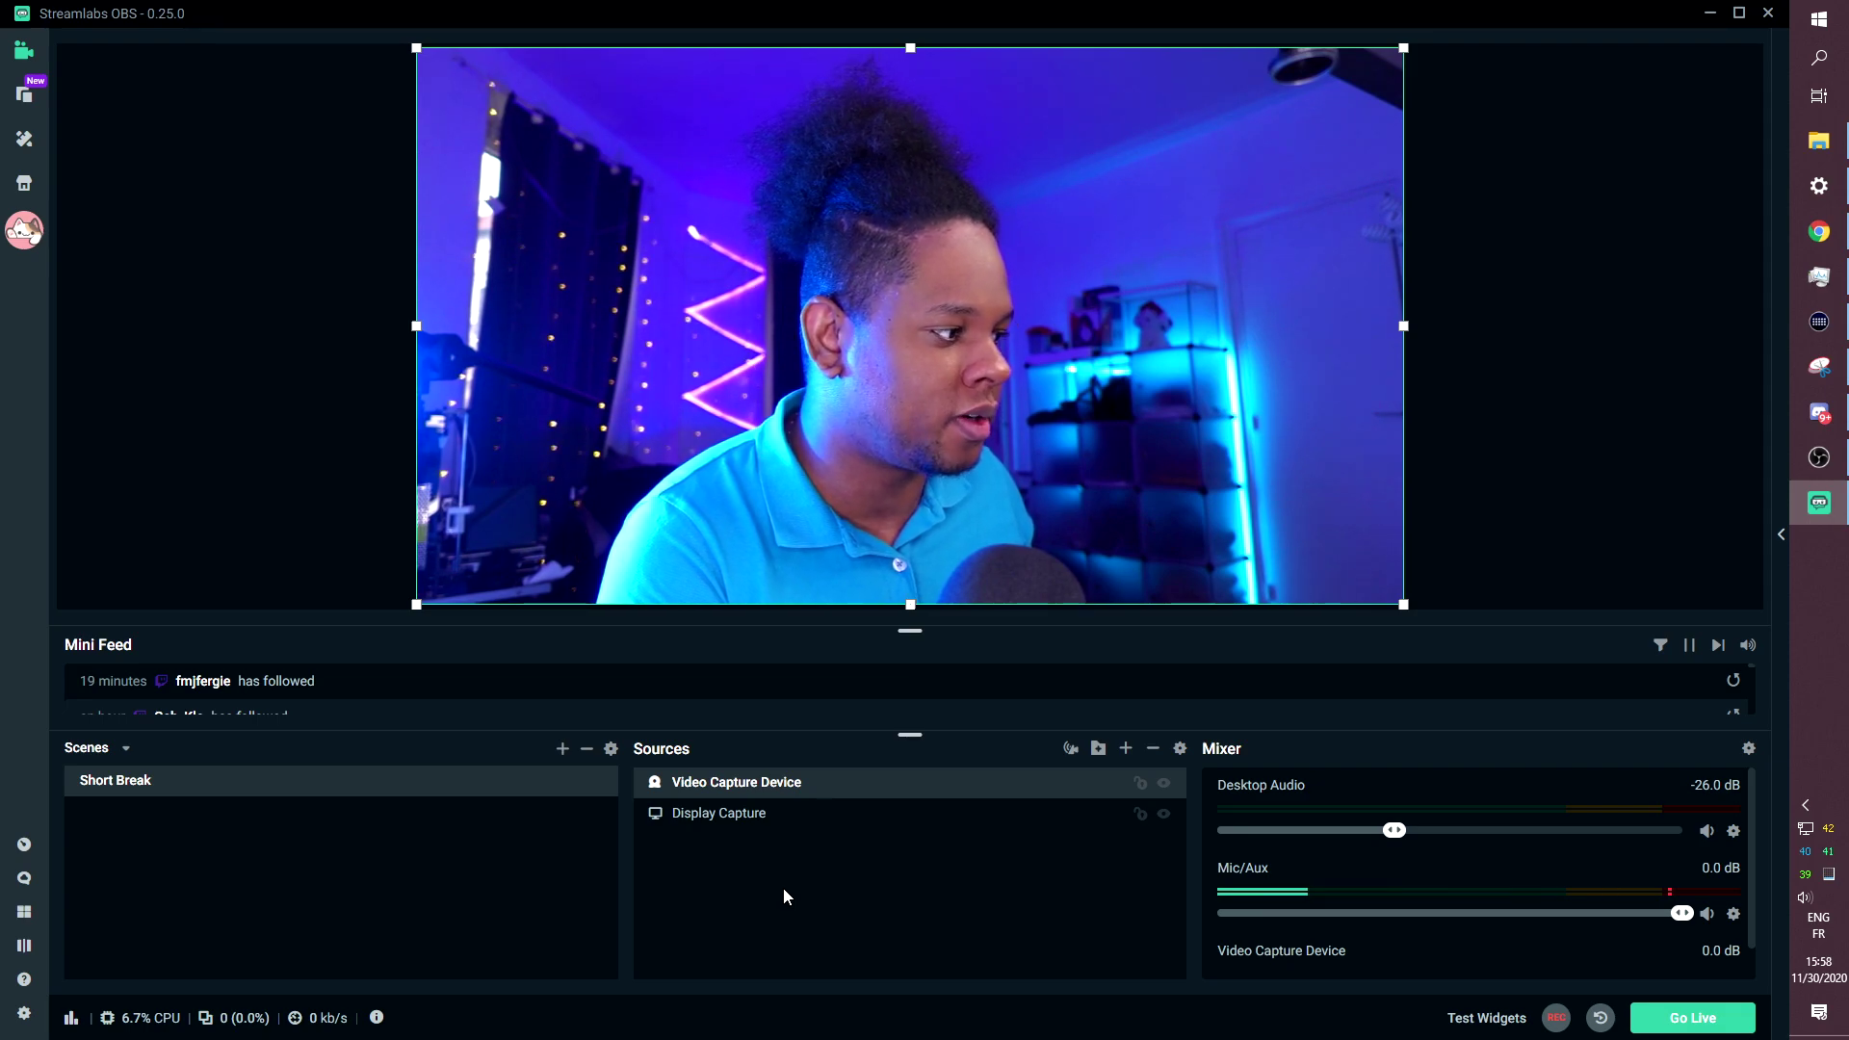
click(1165, 784)
click(1126, 750)
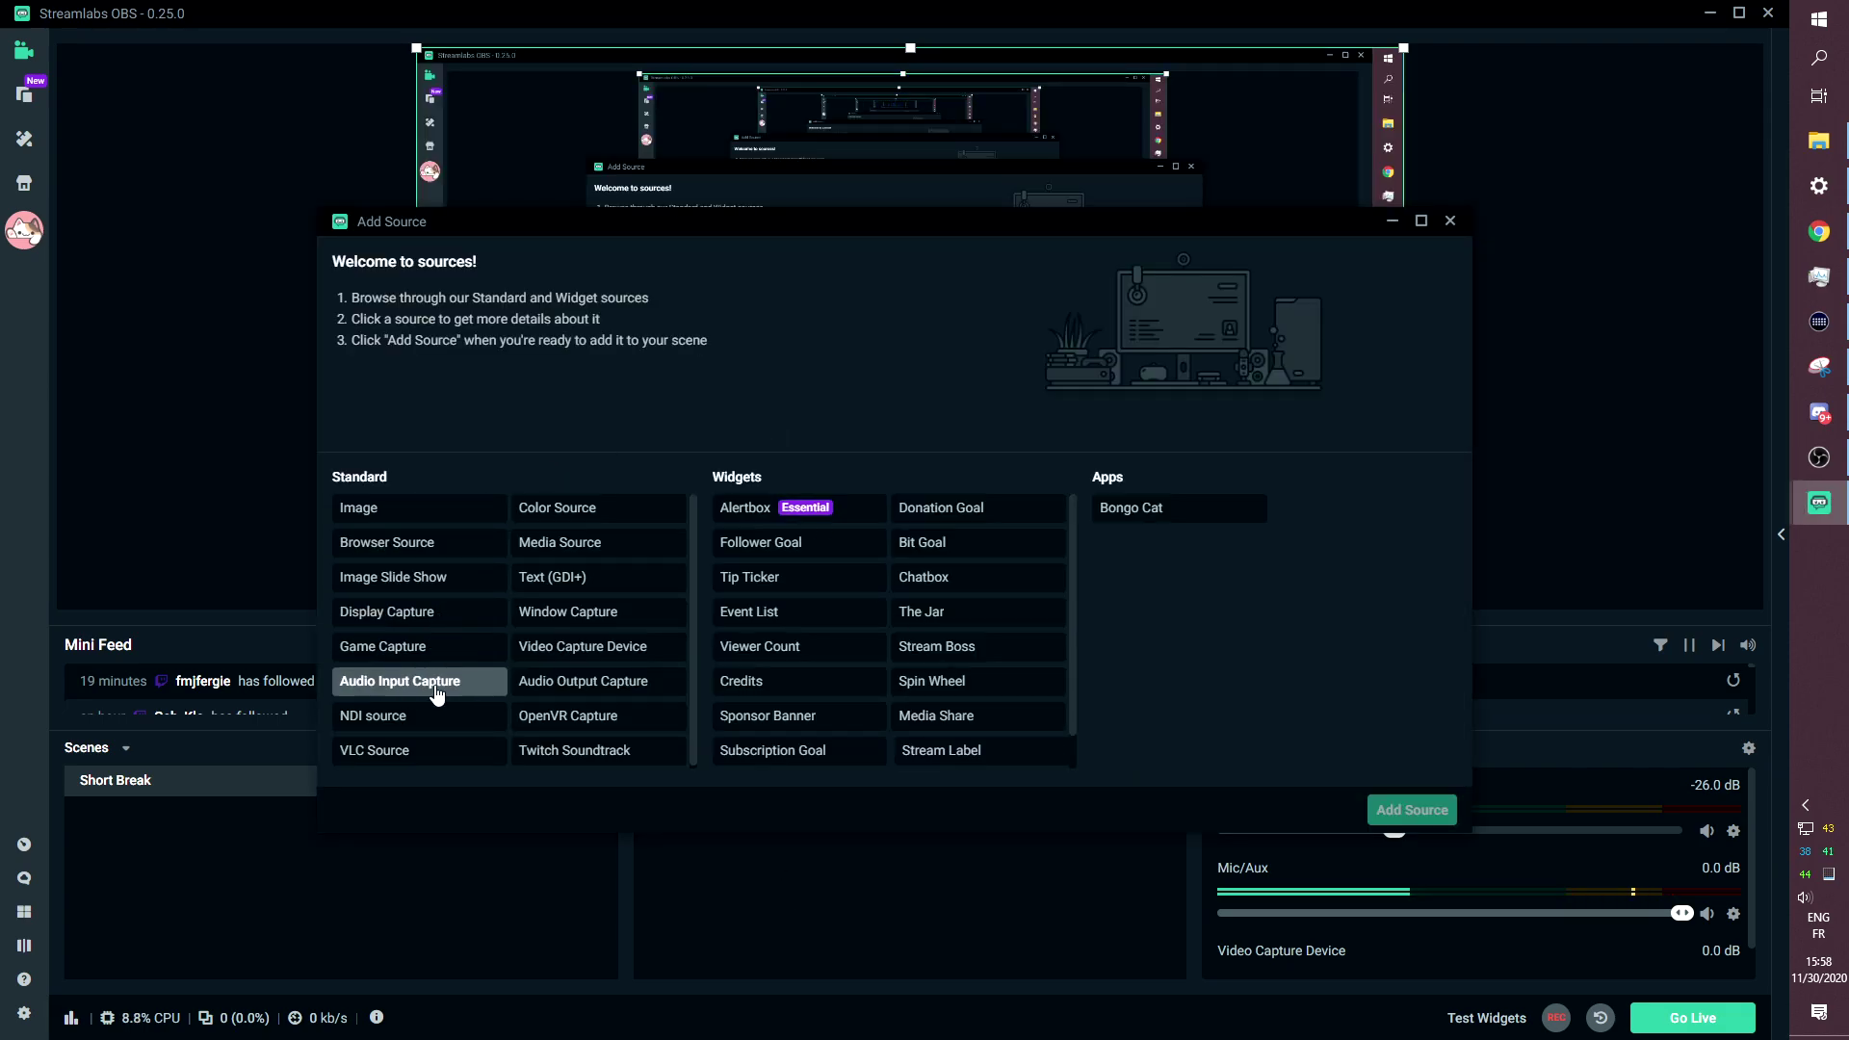
click(546, 548)
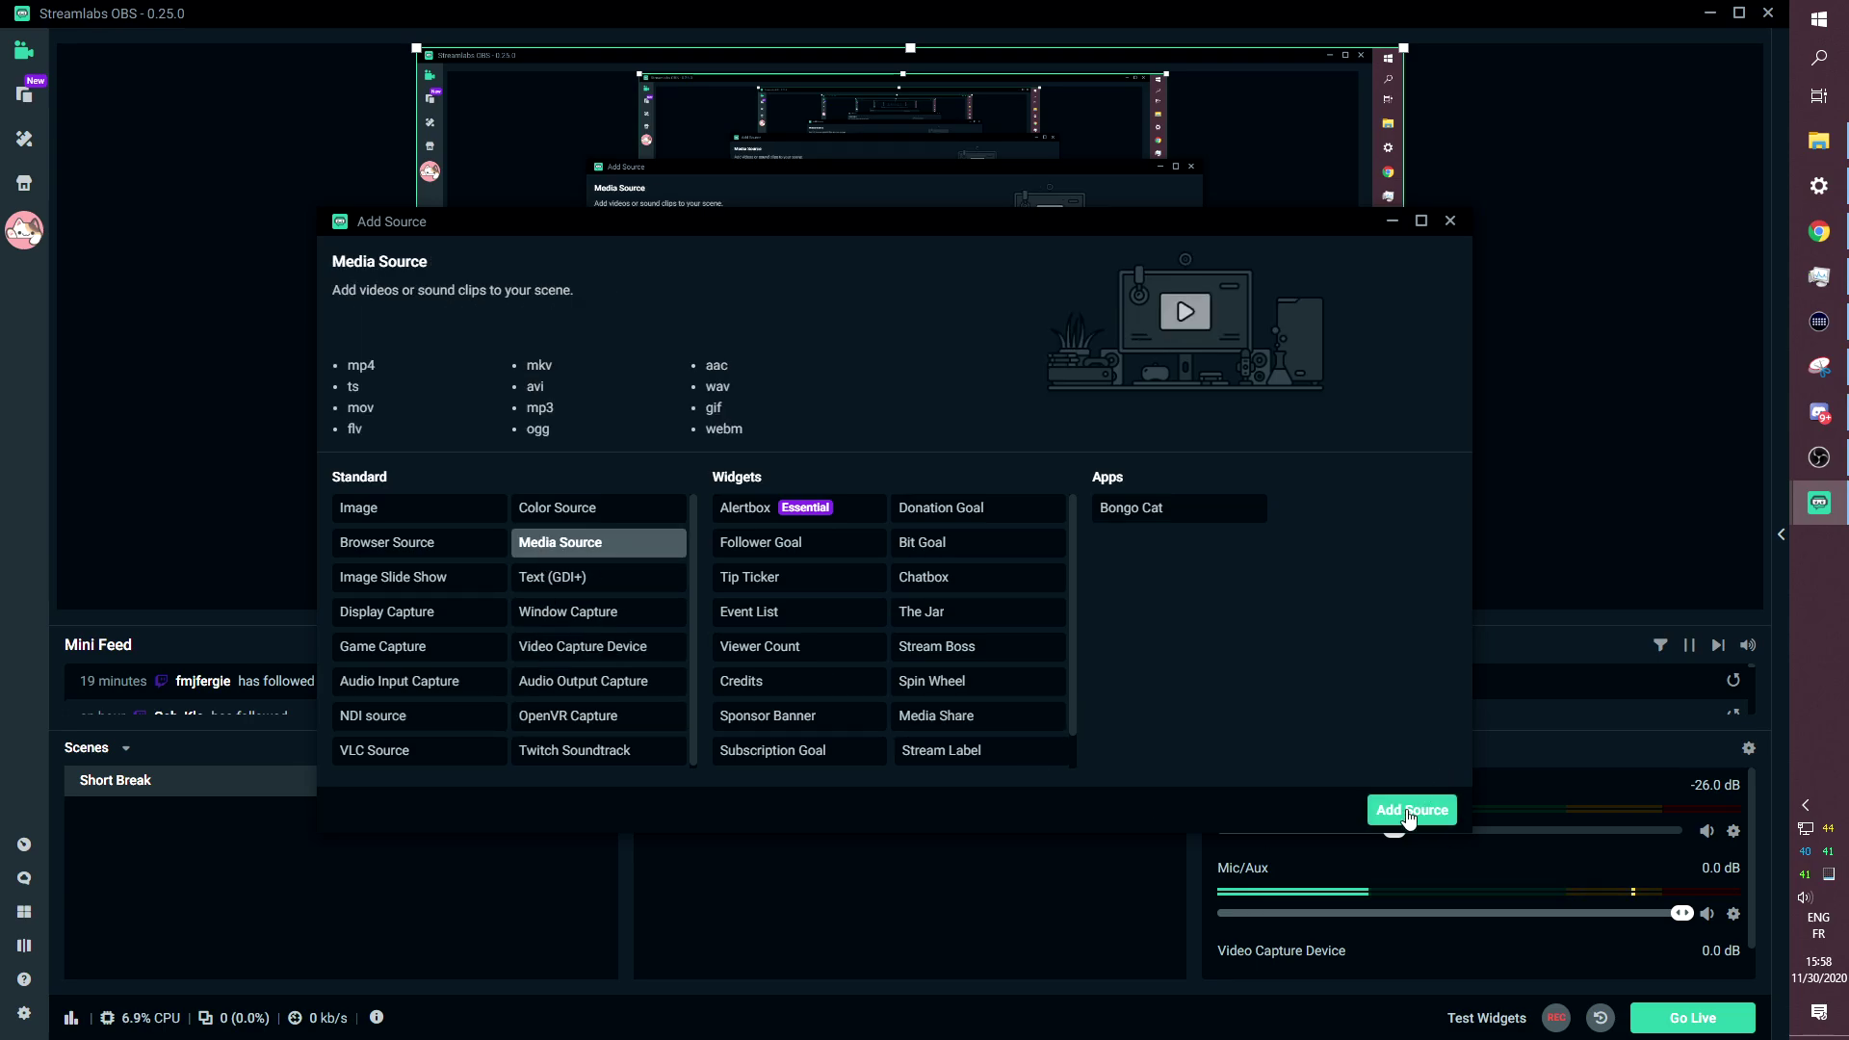
click(1408, 814)
key(Return)
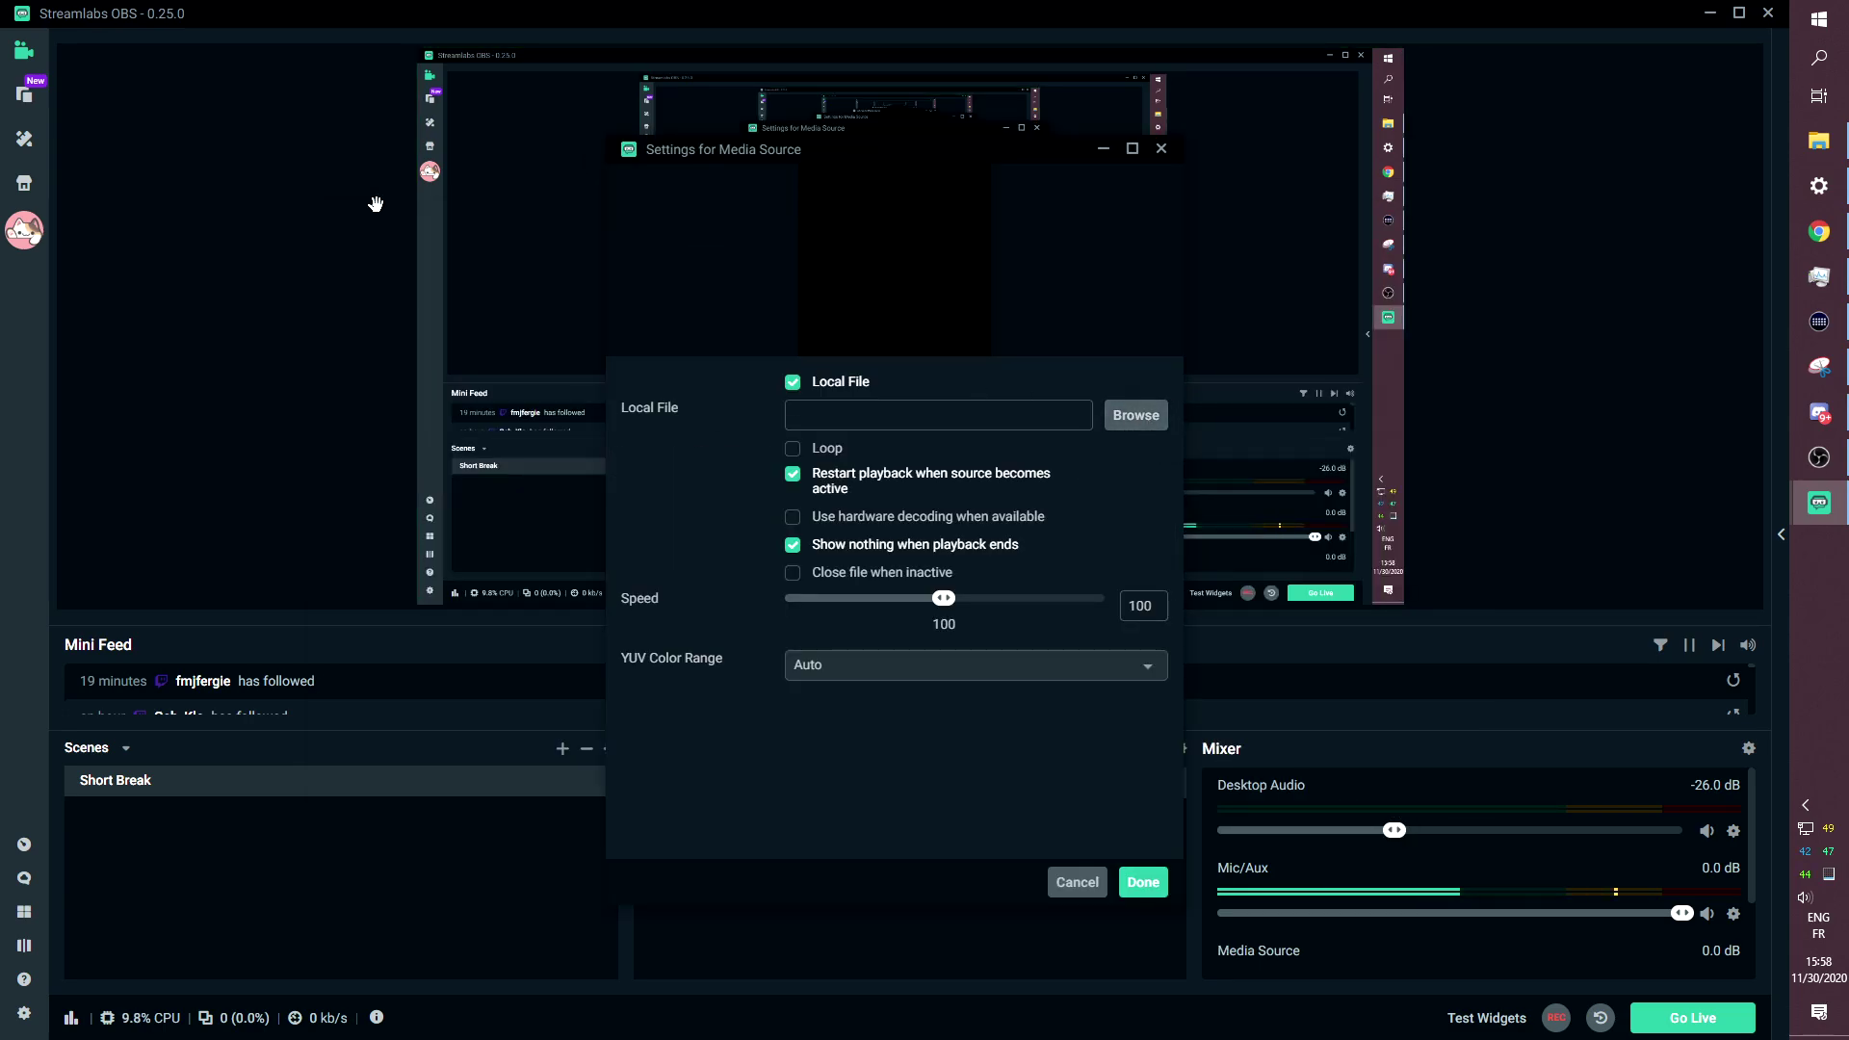
double_click(366, 211)
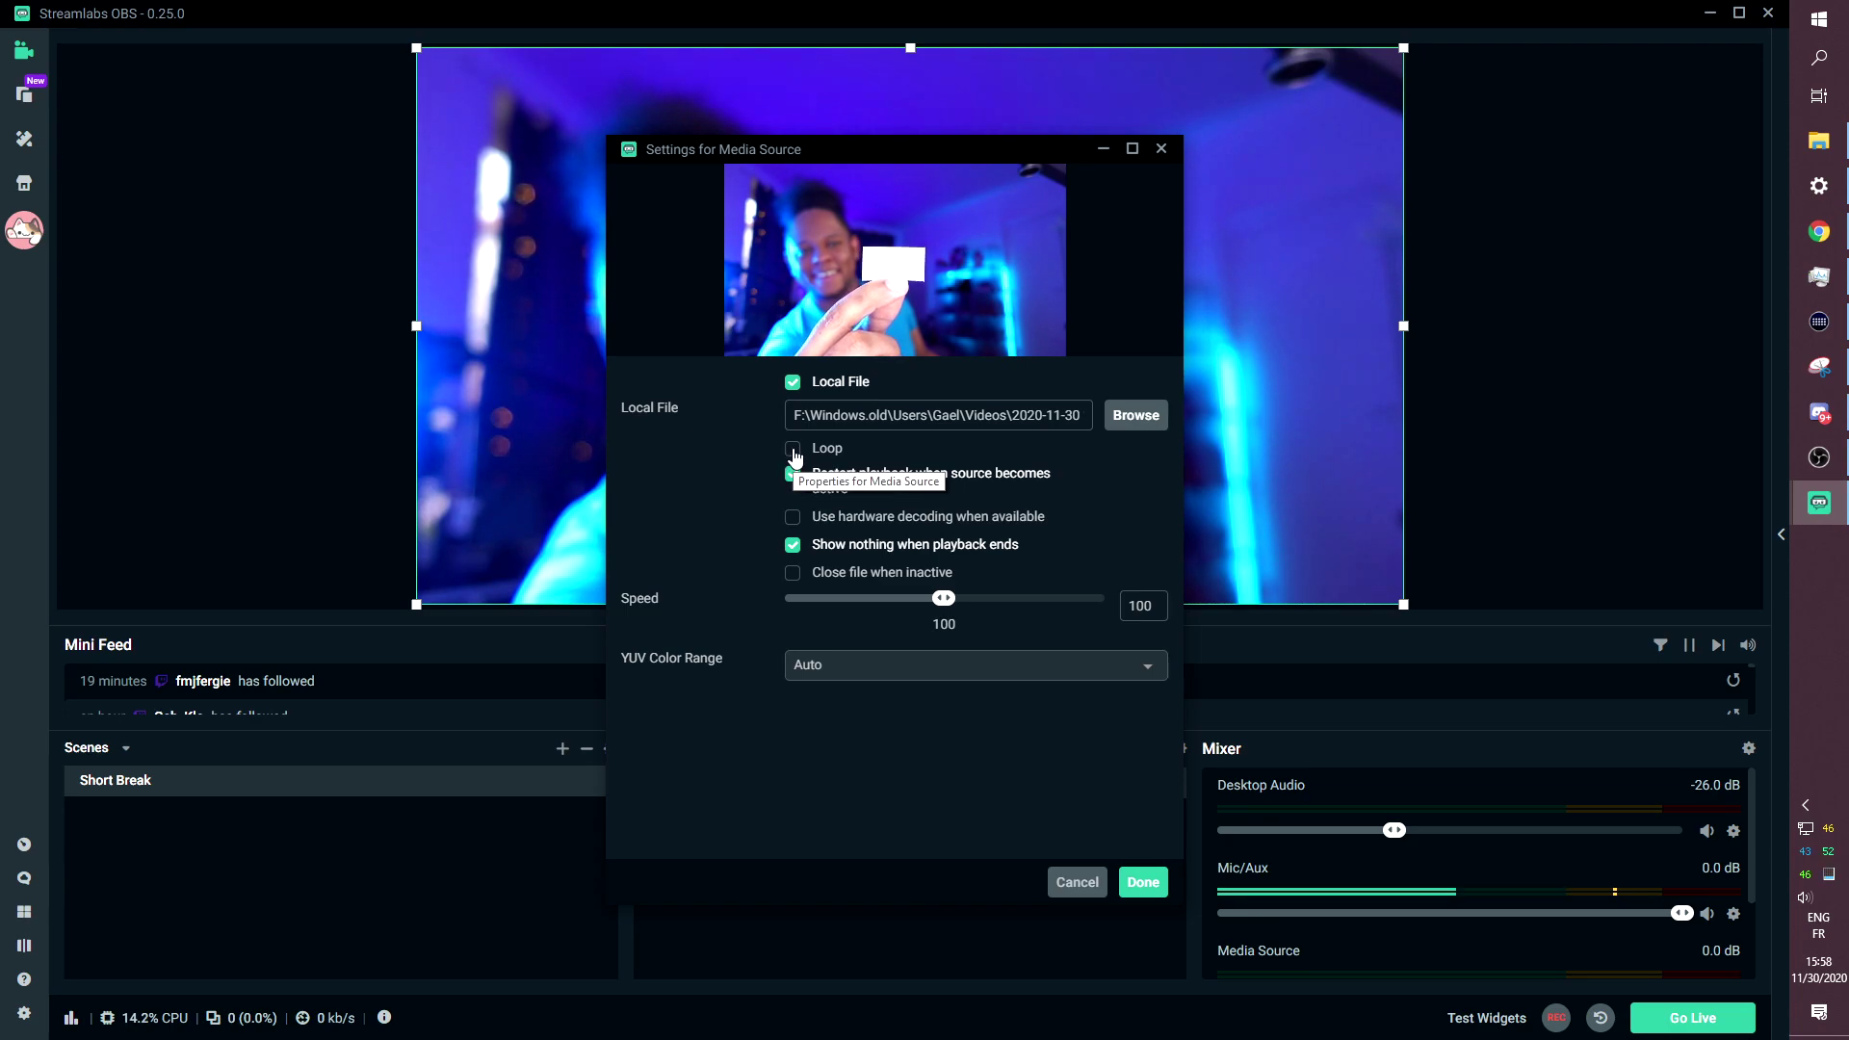
click(1142, 883)
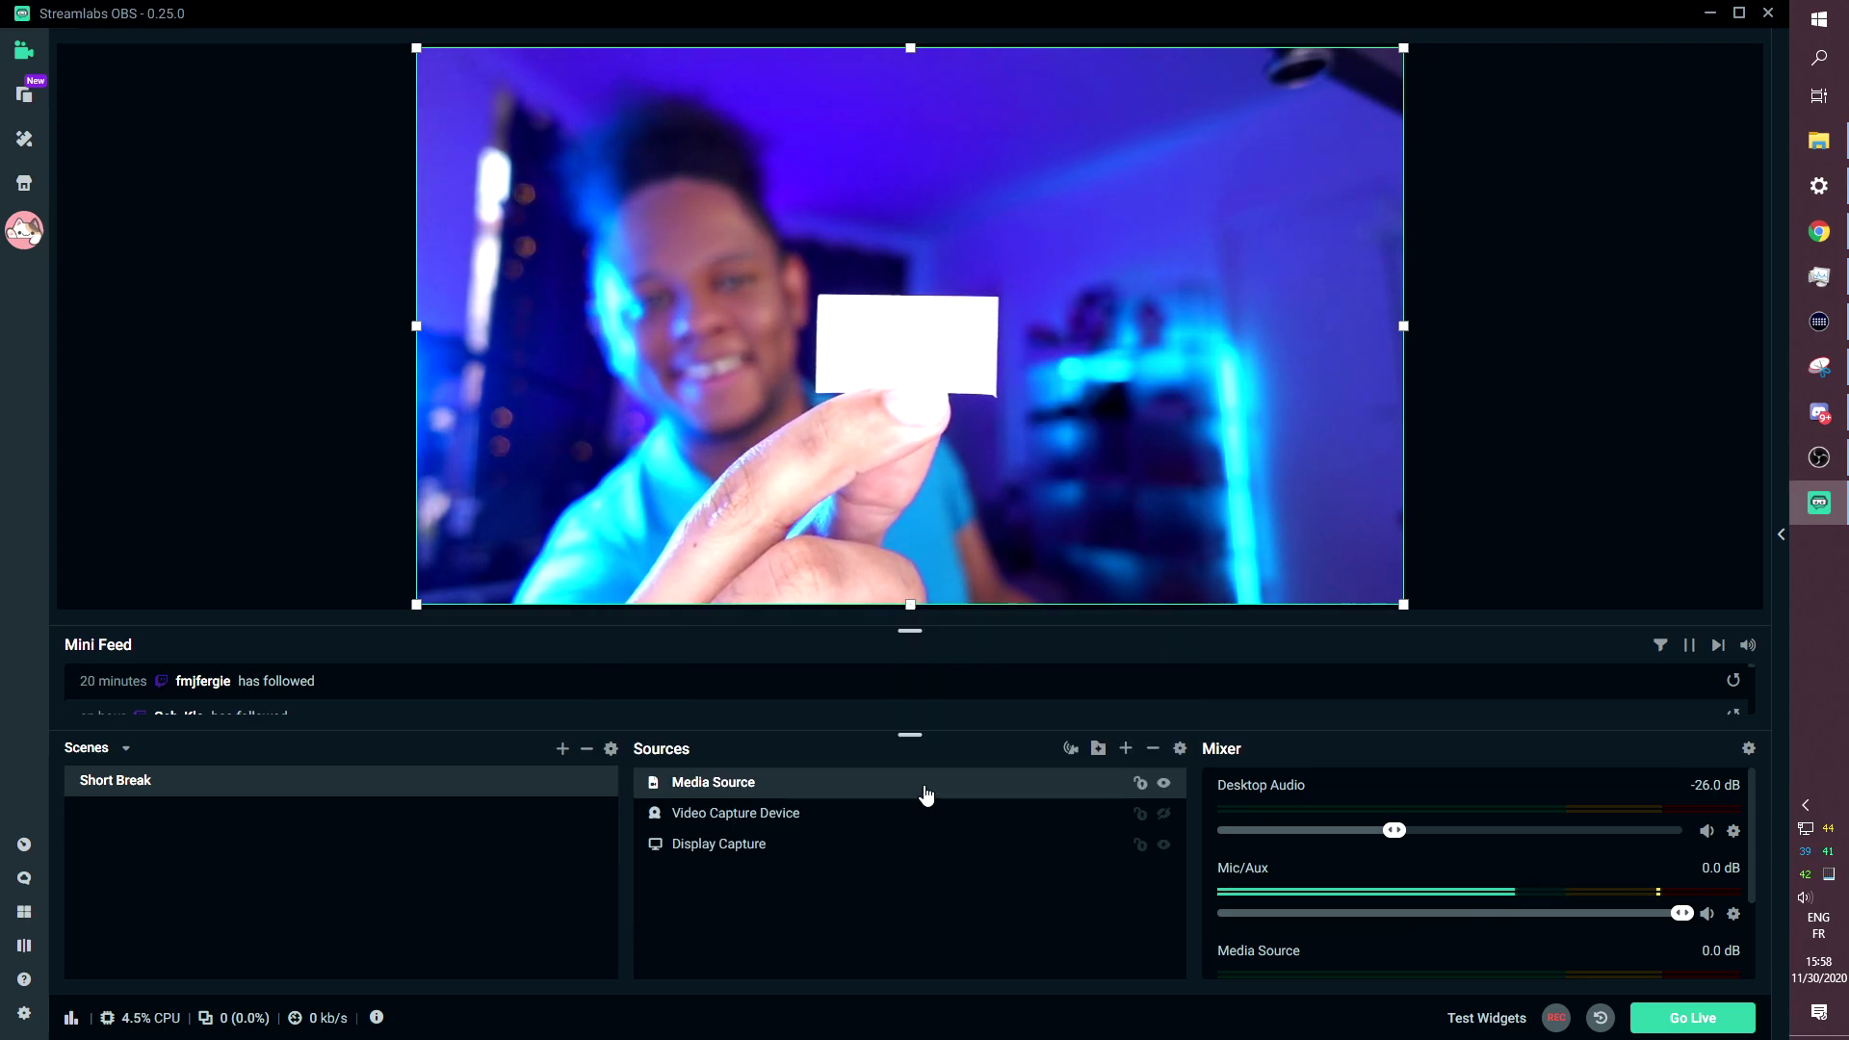
right_click(678, 780)
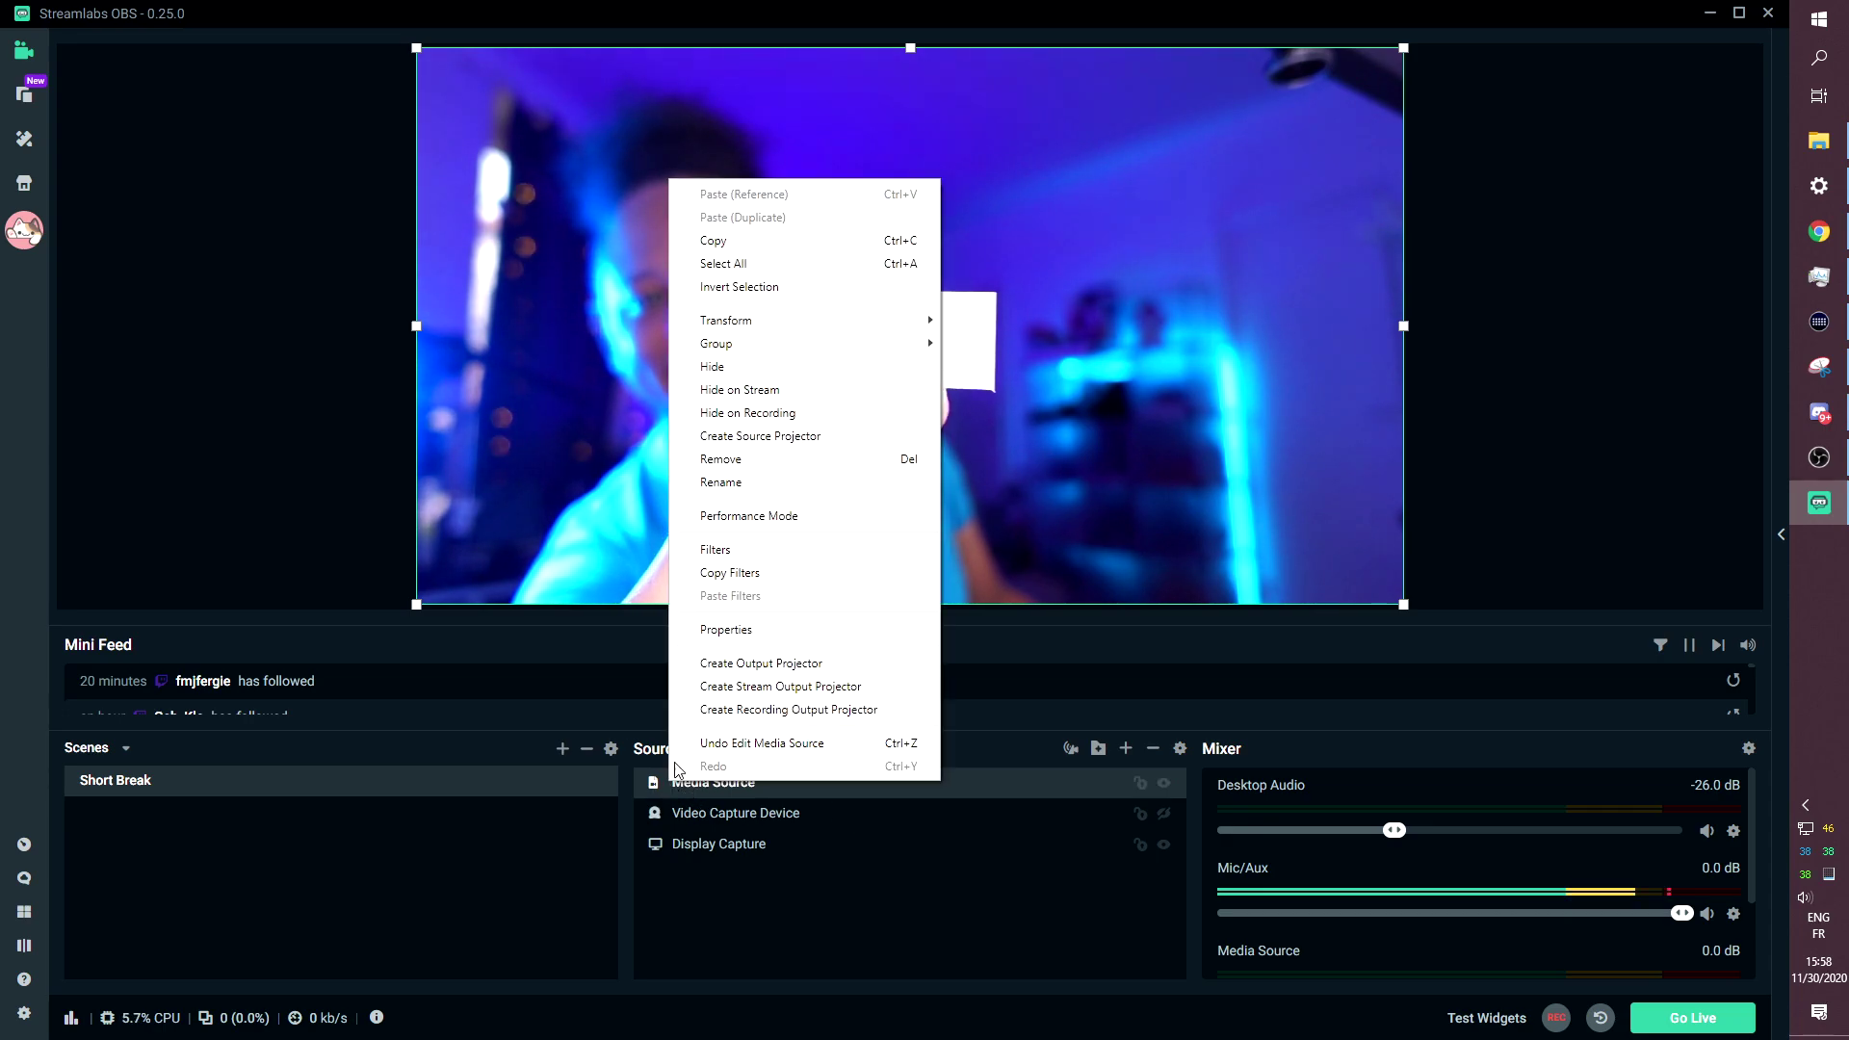
click(716, 549)
click(529, 438)
click(693, 361)
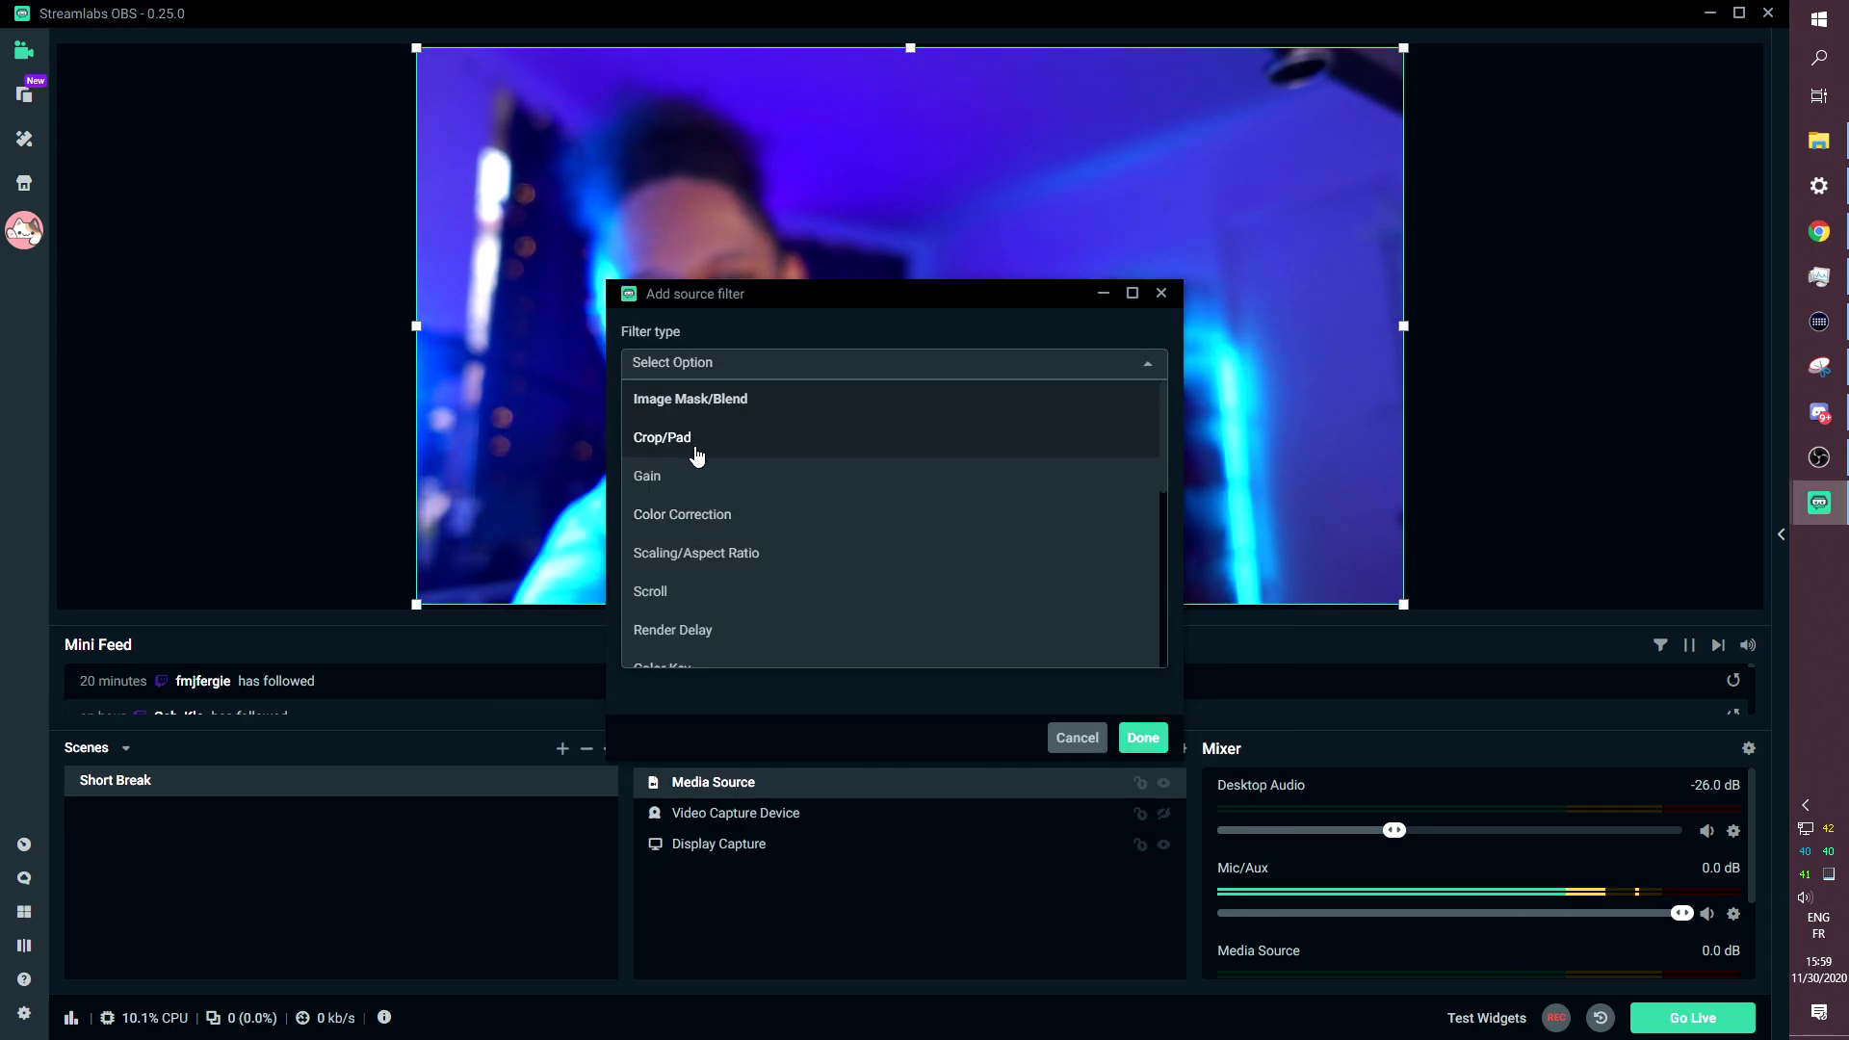
click(715, 521)
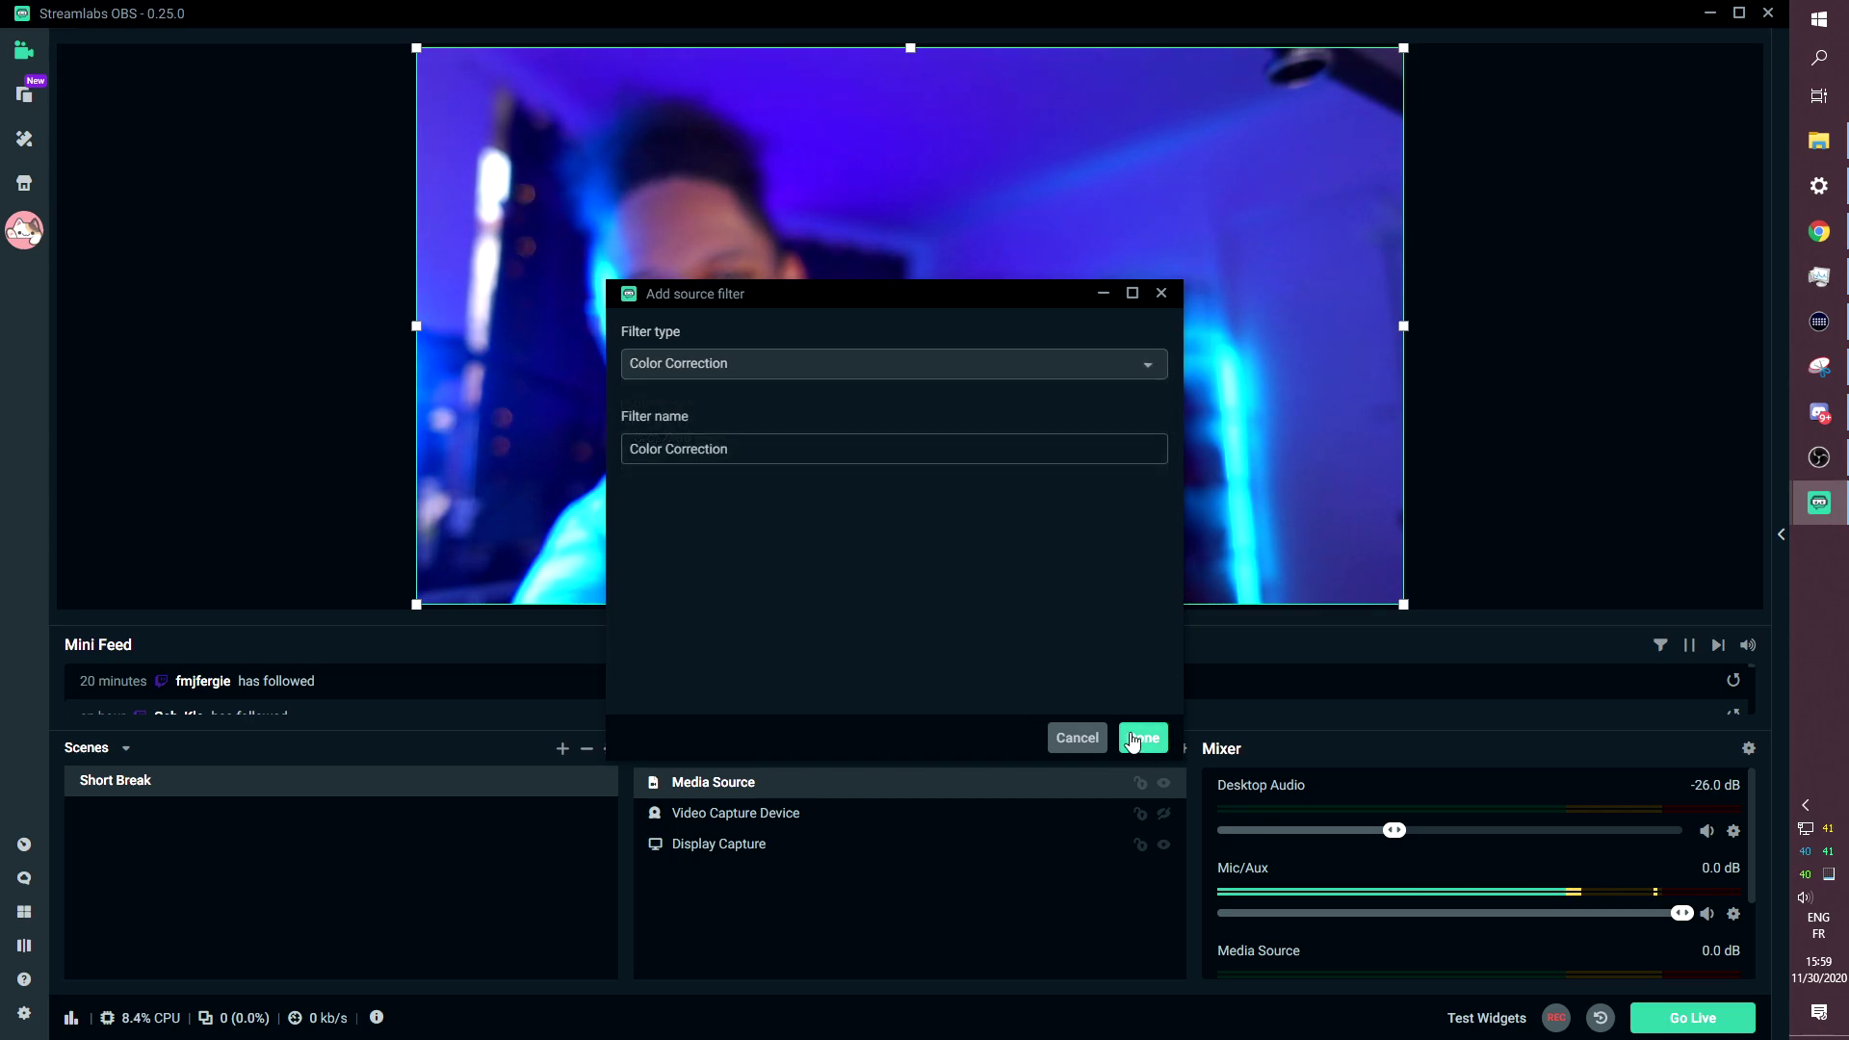
click(1140, 738)
drag(620, 146, 1143, 67)
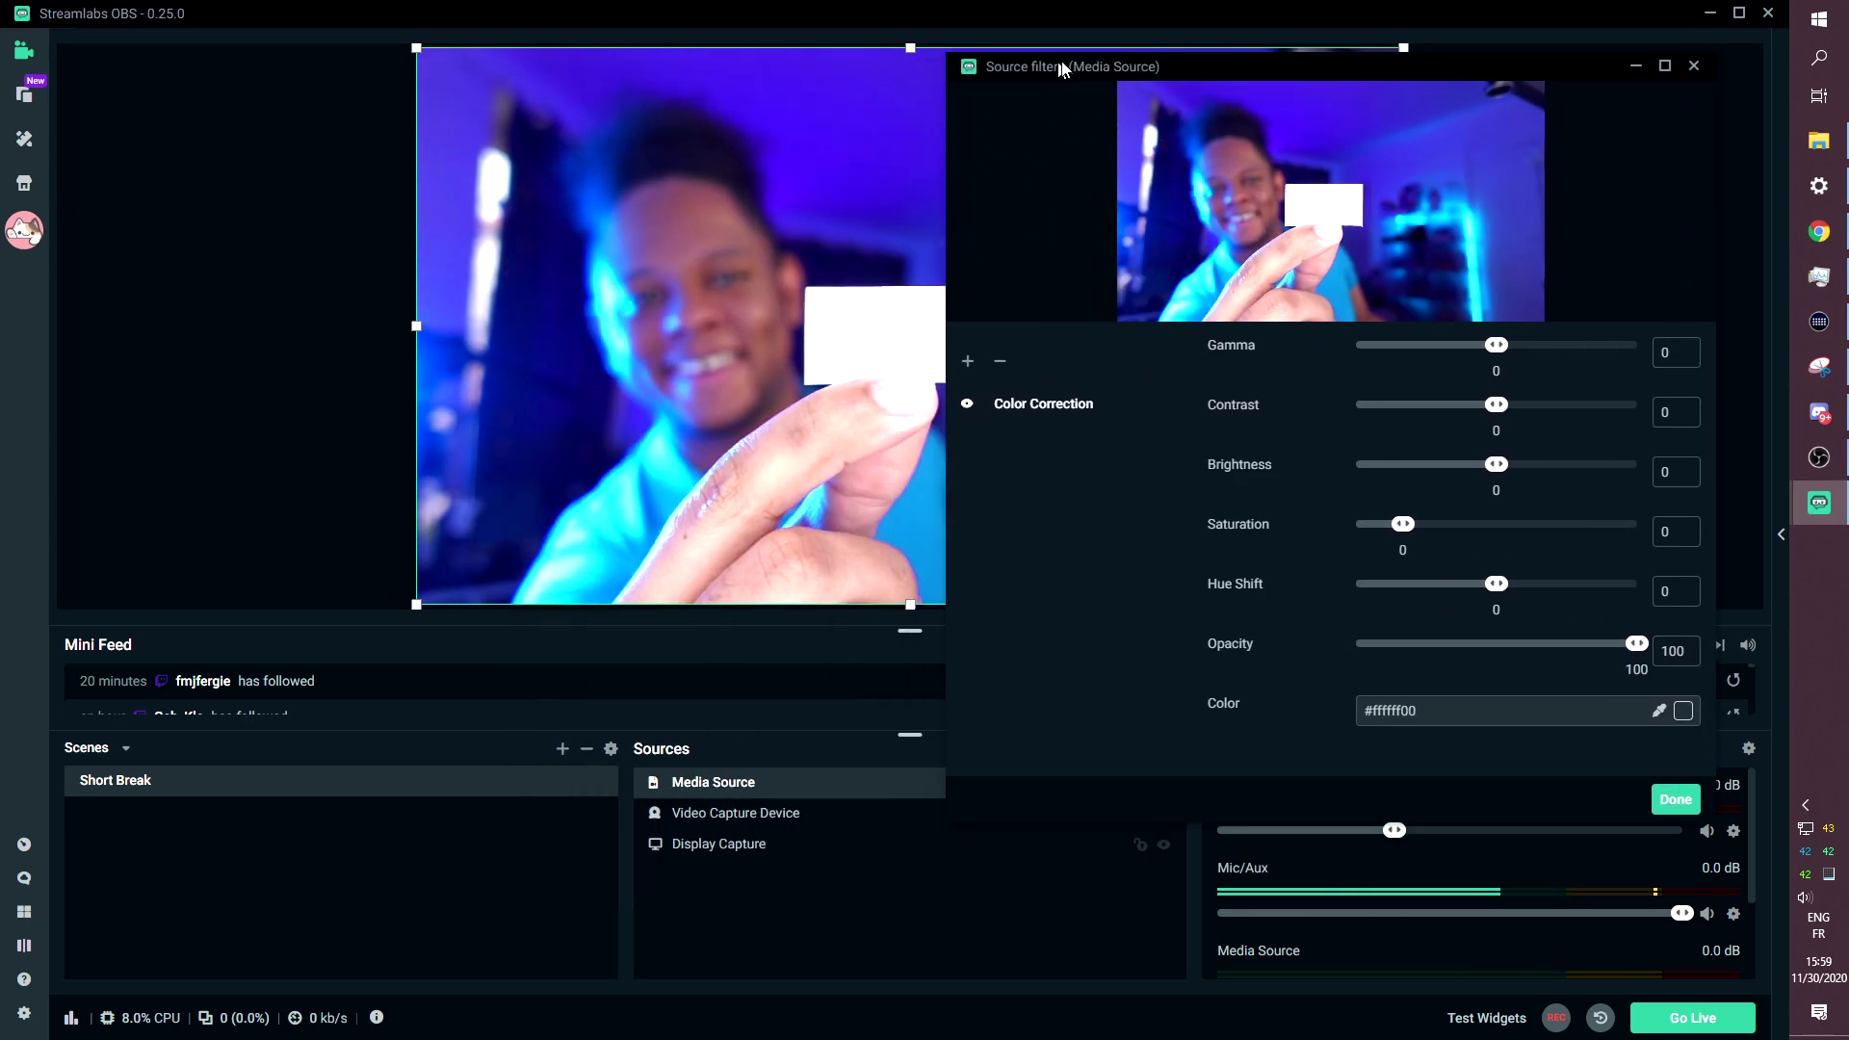
drag(1493, 553, 1371, 535)
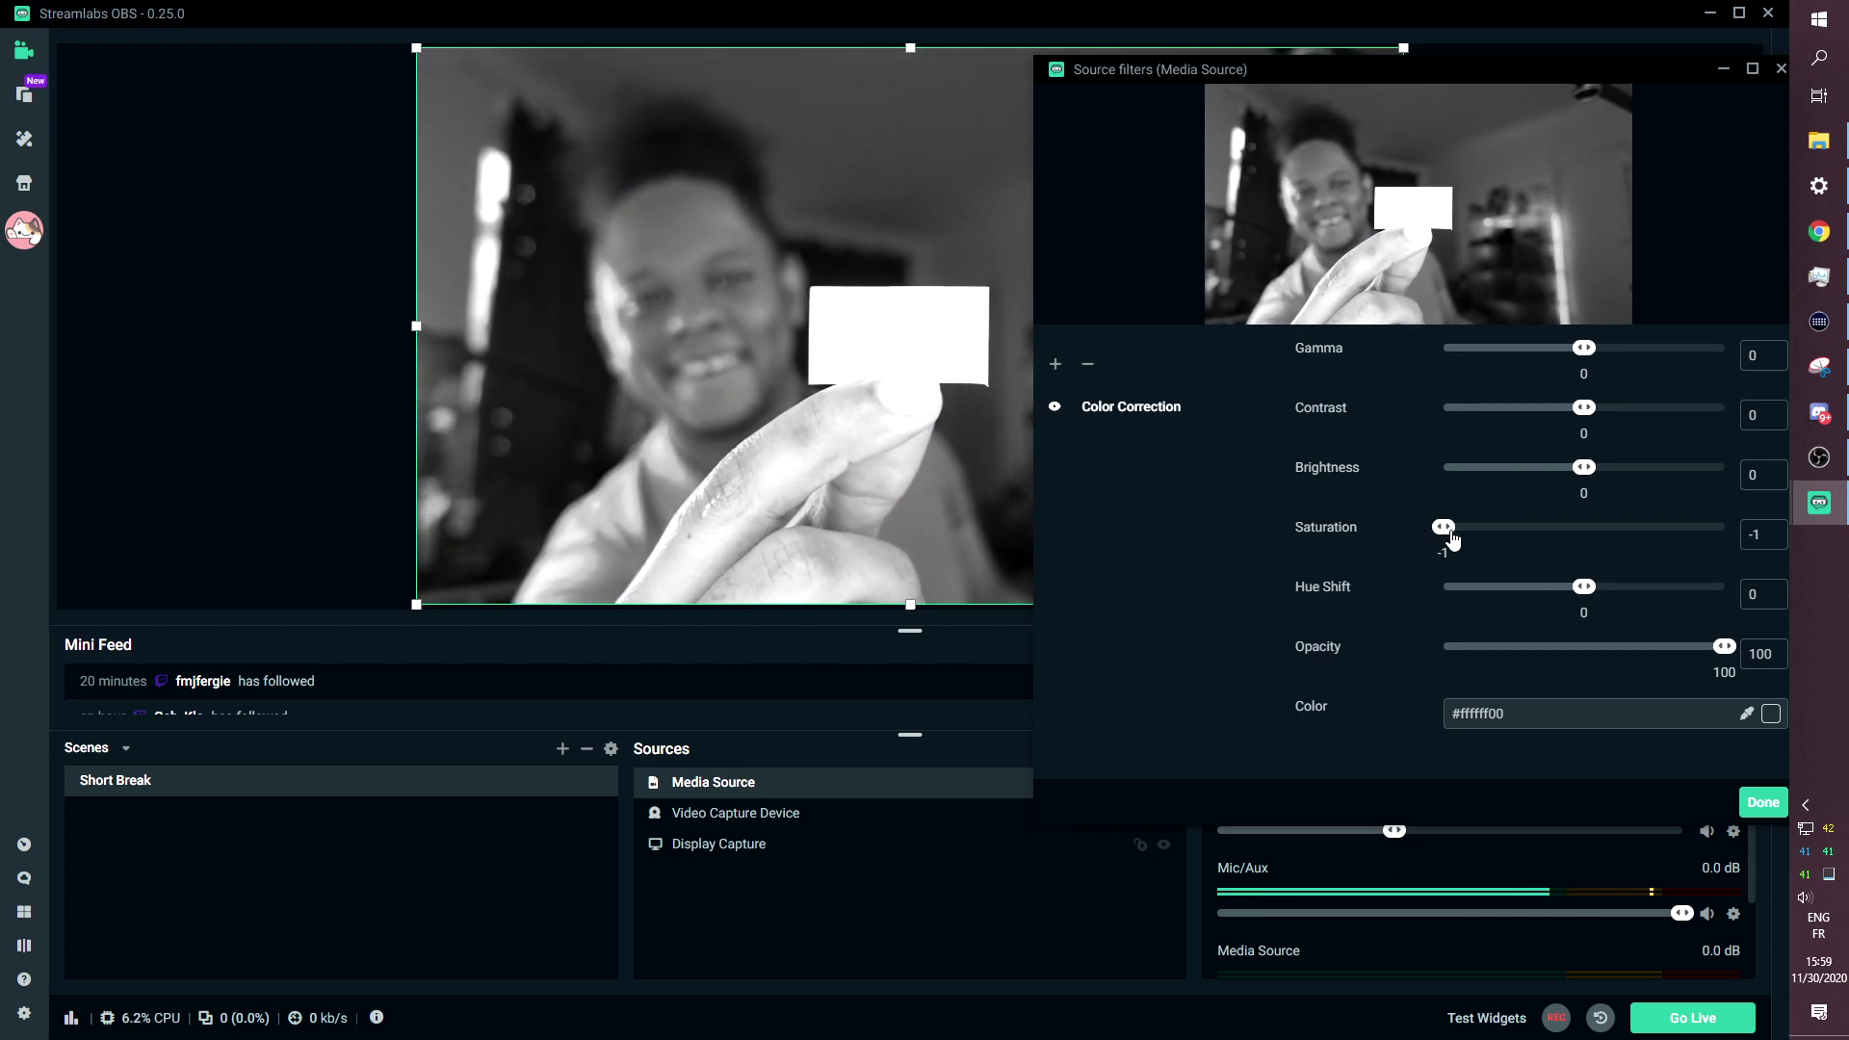
drag(1448, 537, 1559, 539)
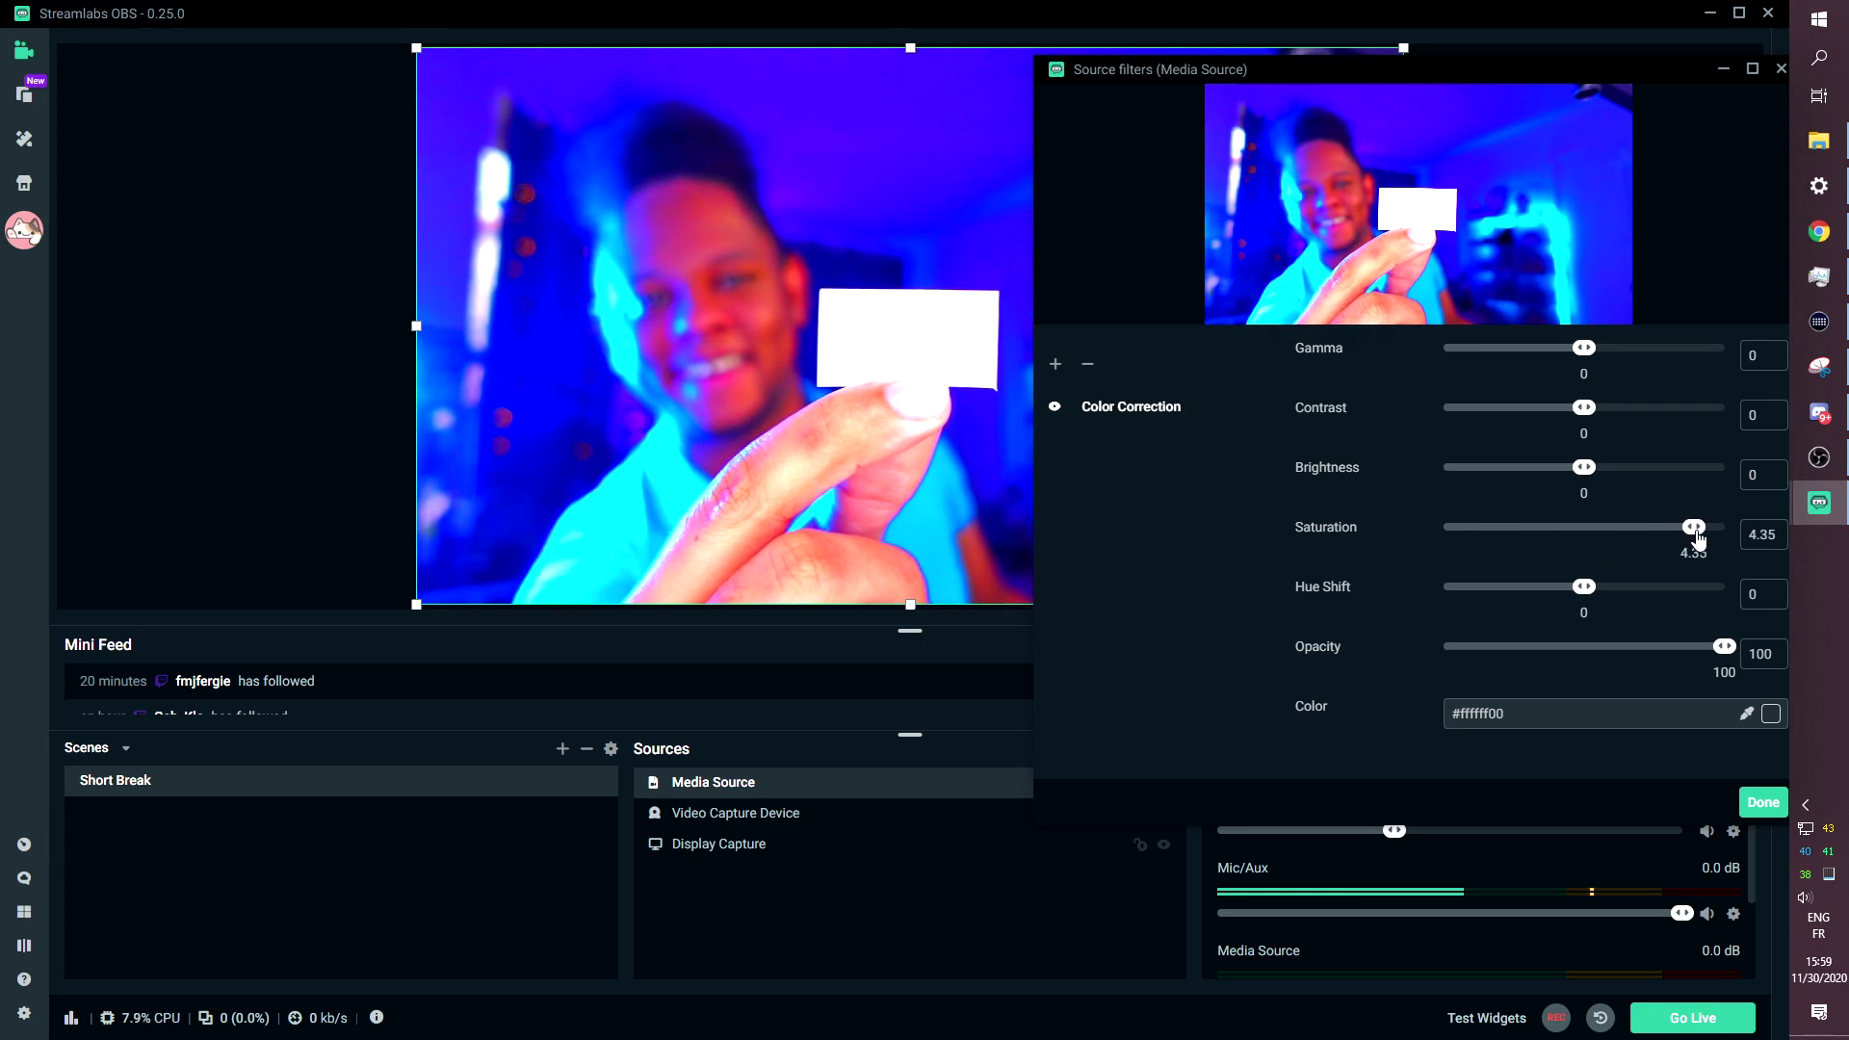
drag(1701, 538, 1506, 539)
mouse_move(1584, 586)
mouse_down()
mouse_move(1665, 592)
mouse_move(1584, 590)
mouse_up()
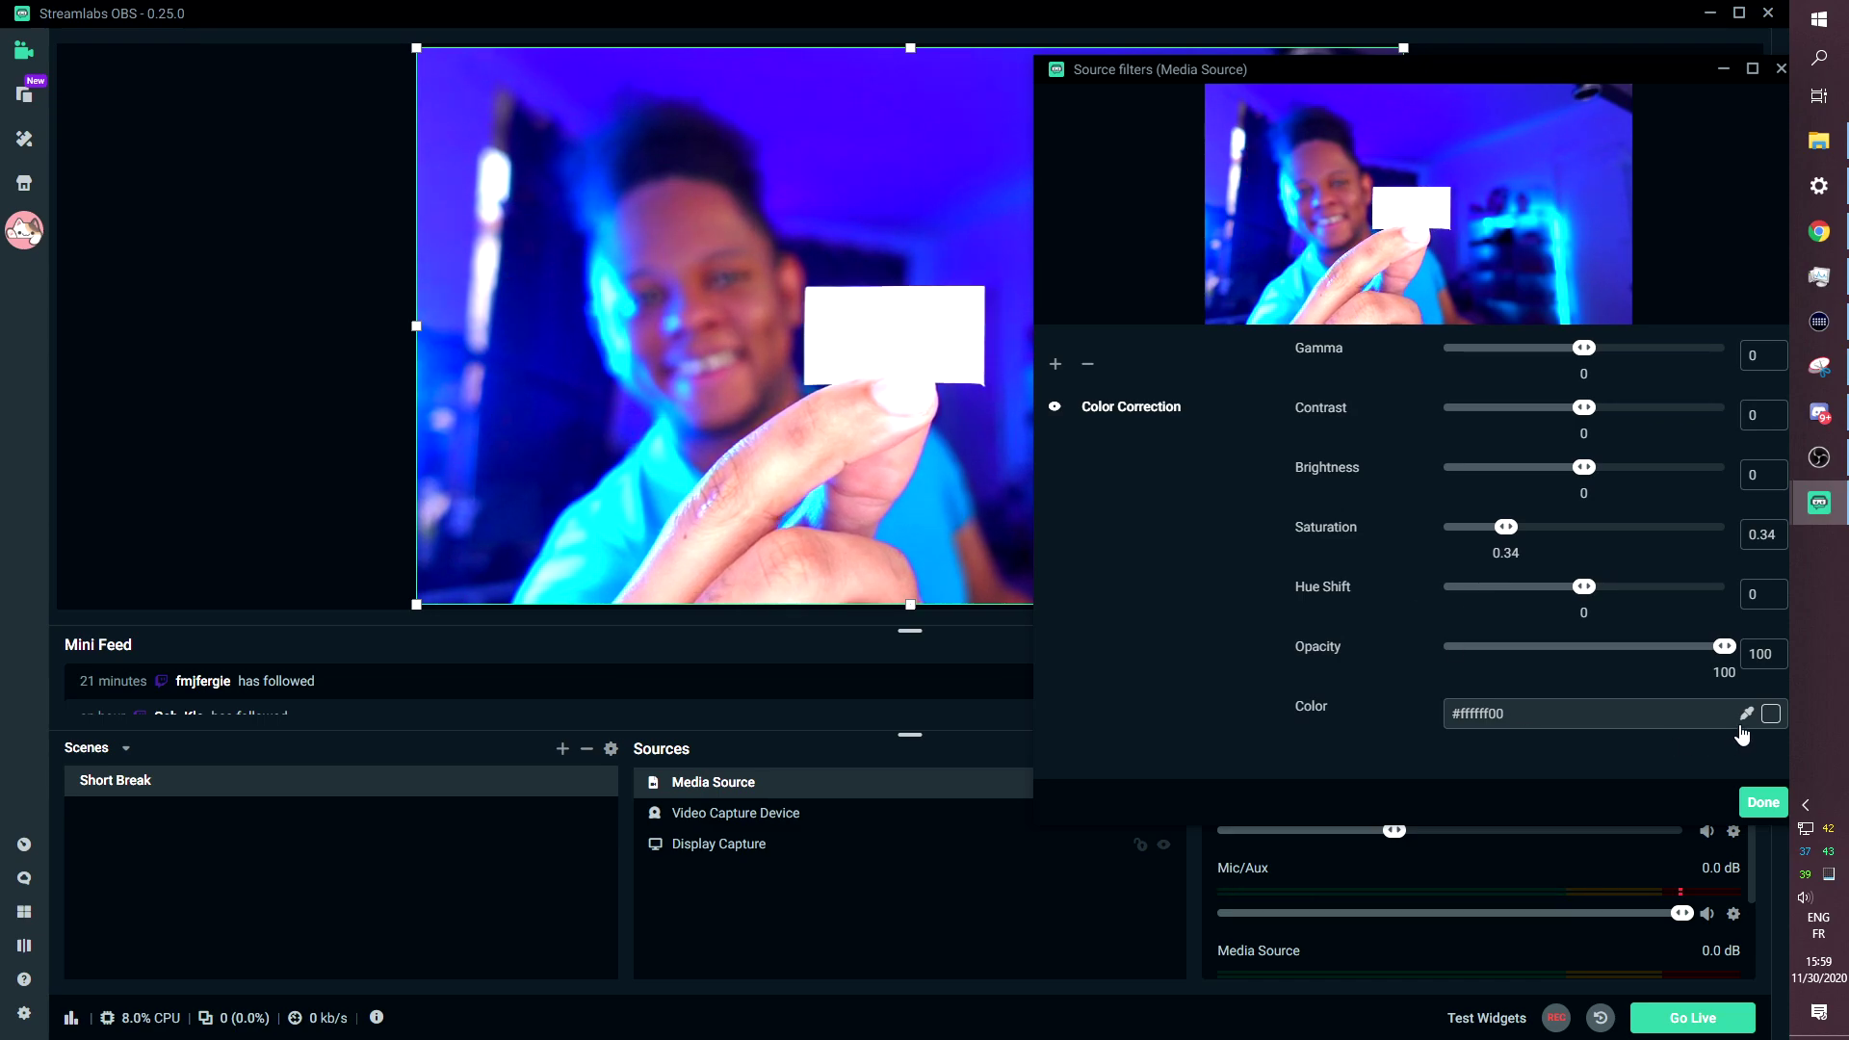
click(1604, 714)
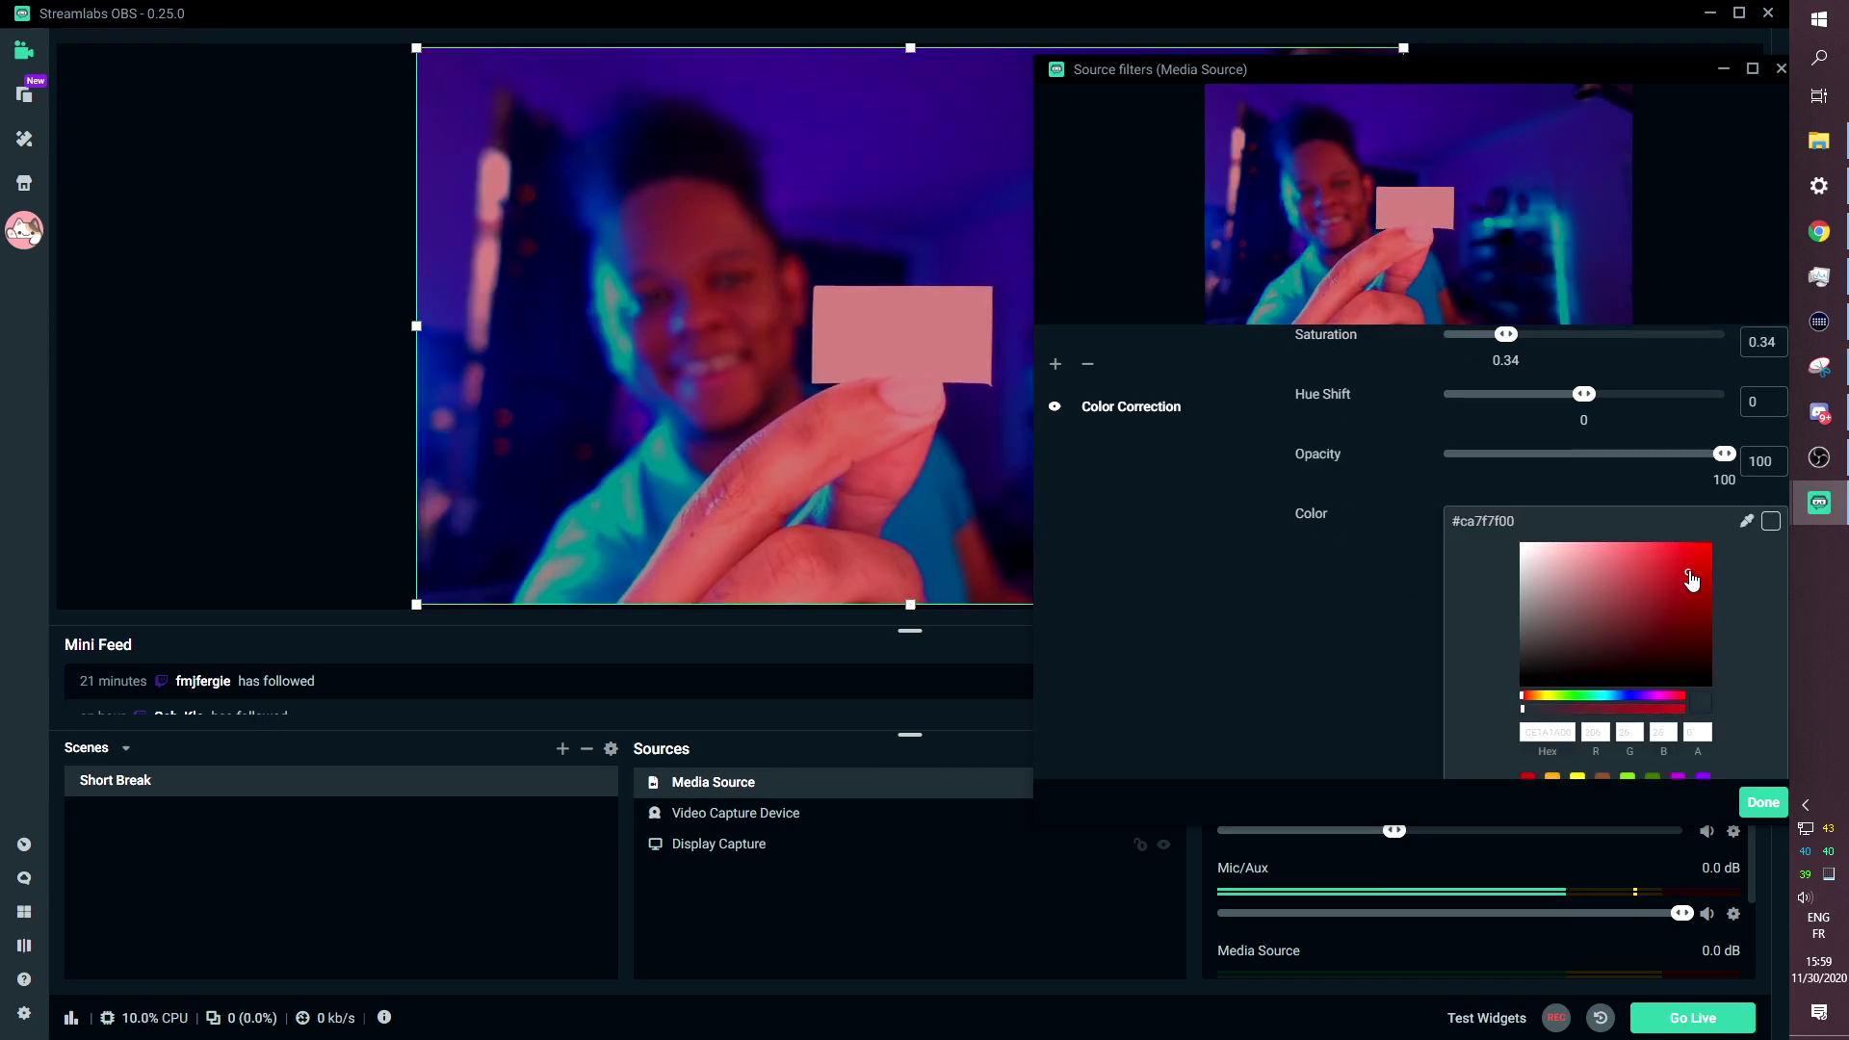
drag(1593, 582, 1685, 583)
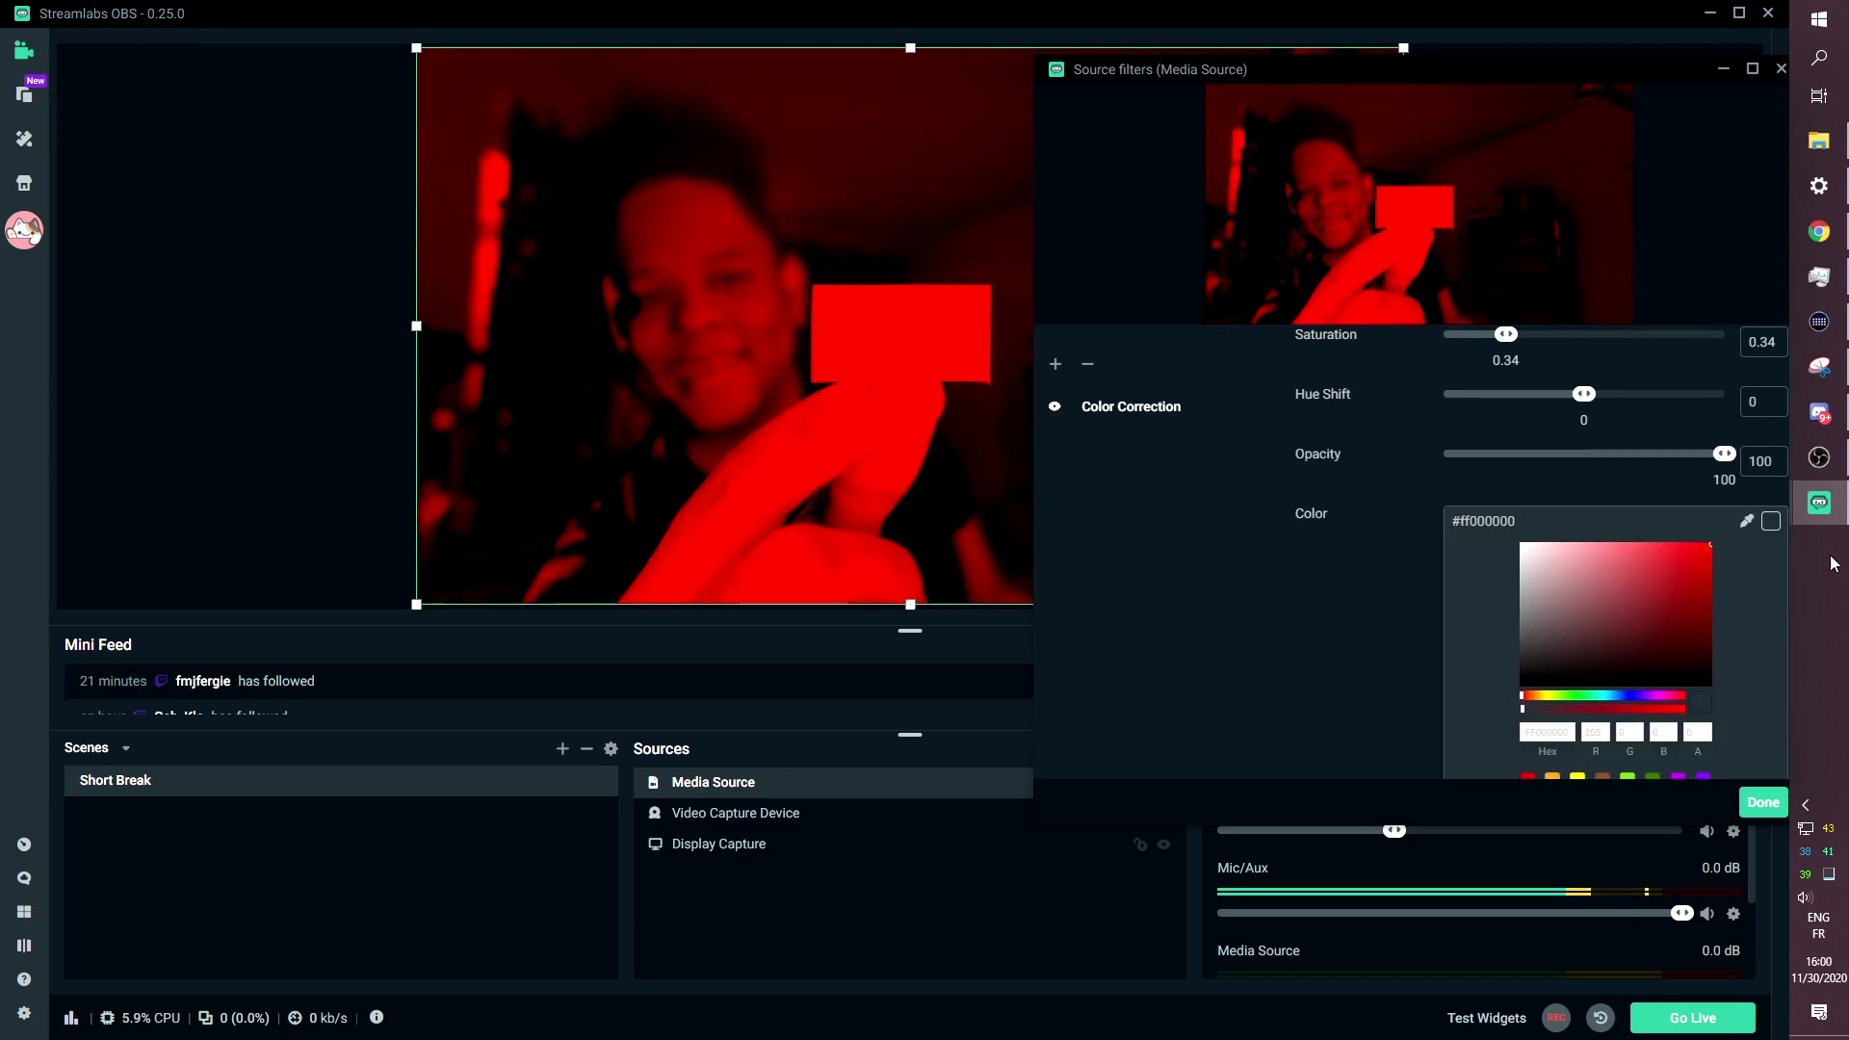
drag(1630, 580, 1498, 541)
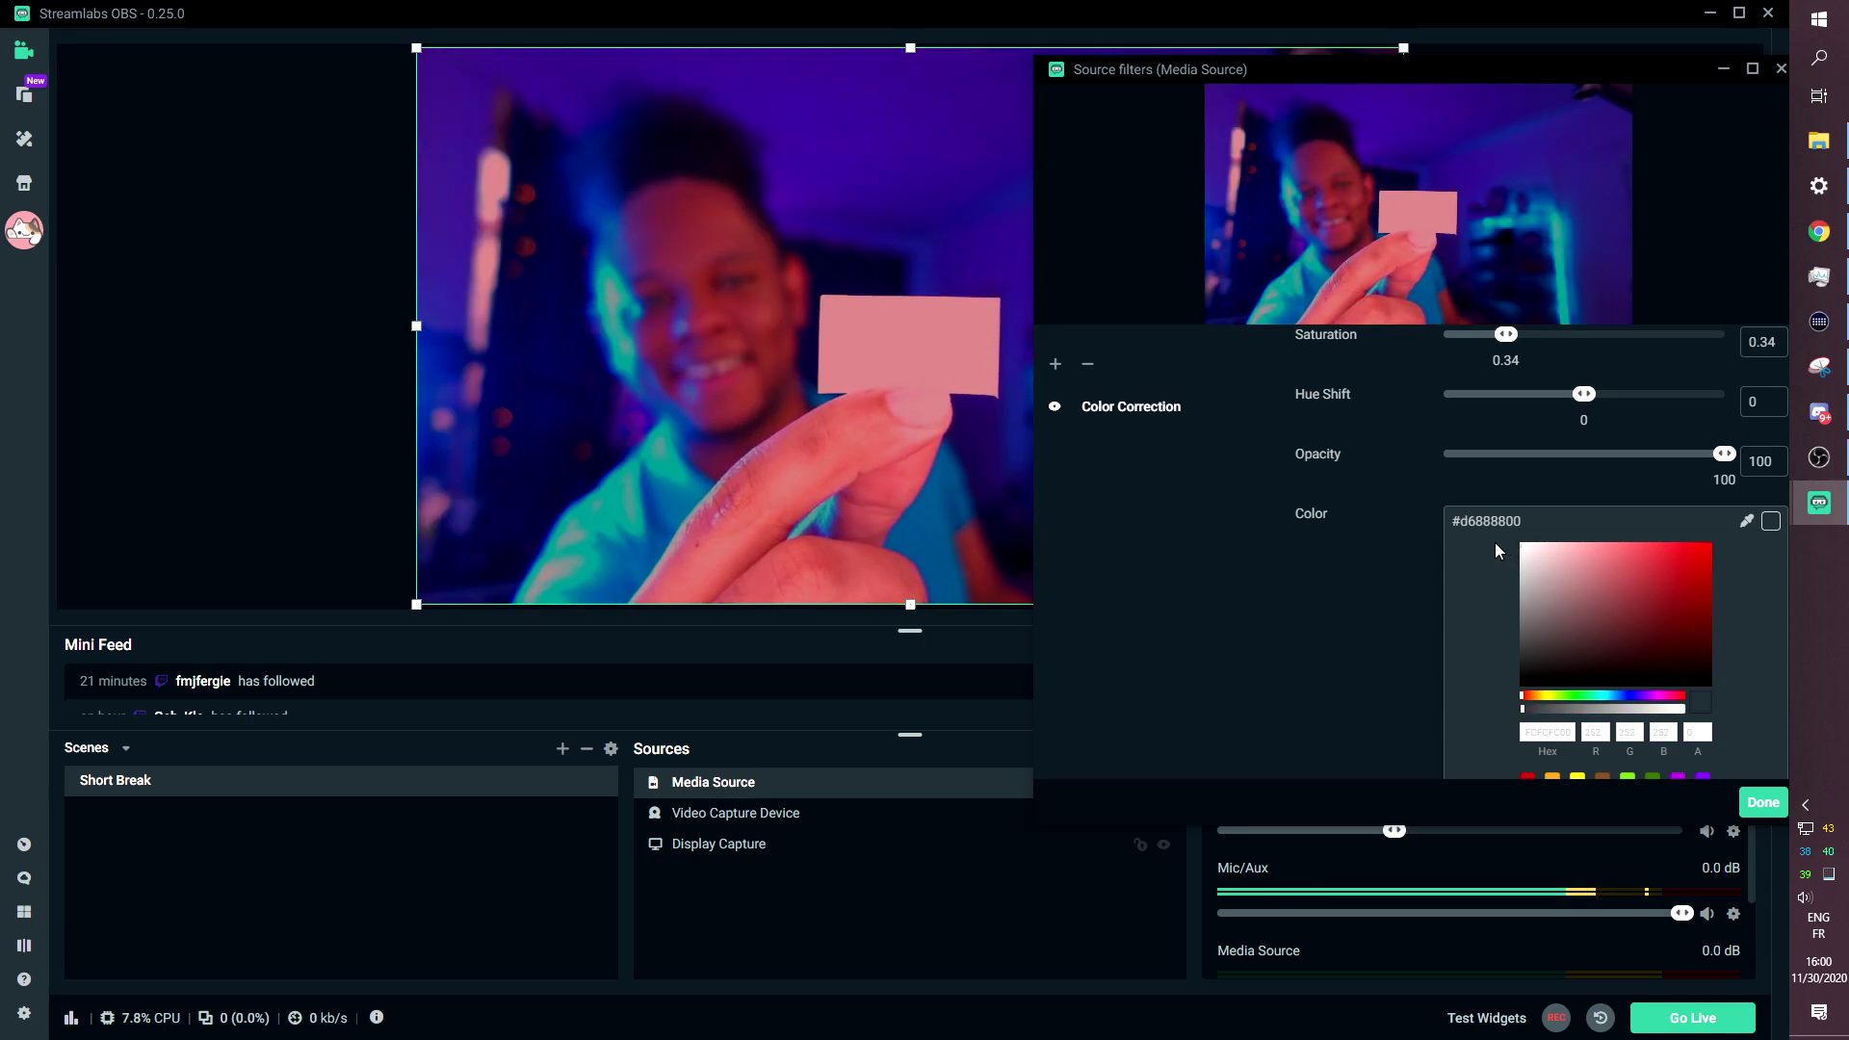
drag(1625, 702, 1647, 702)
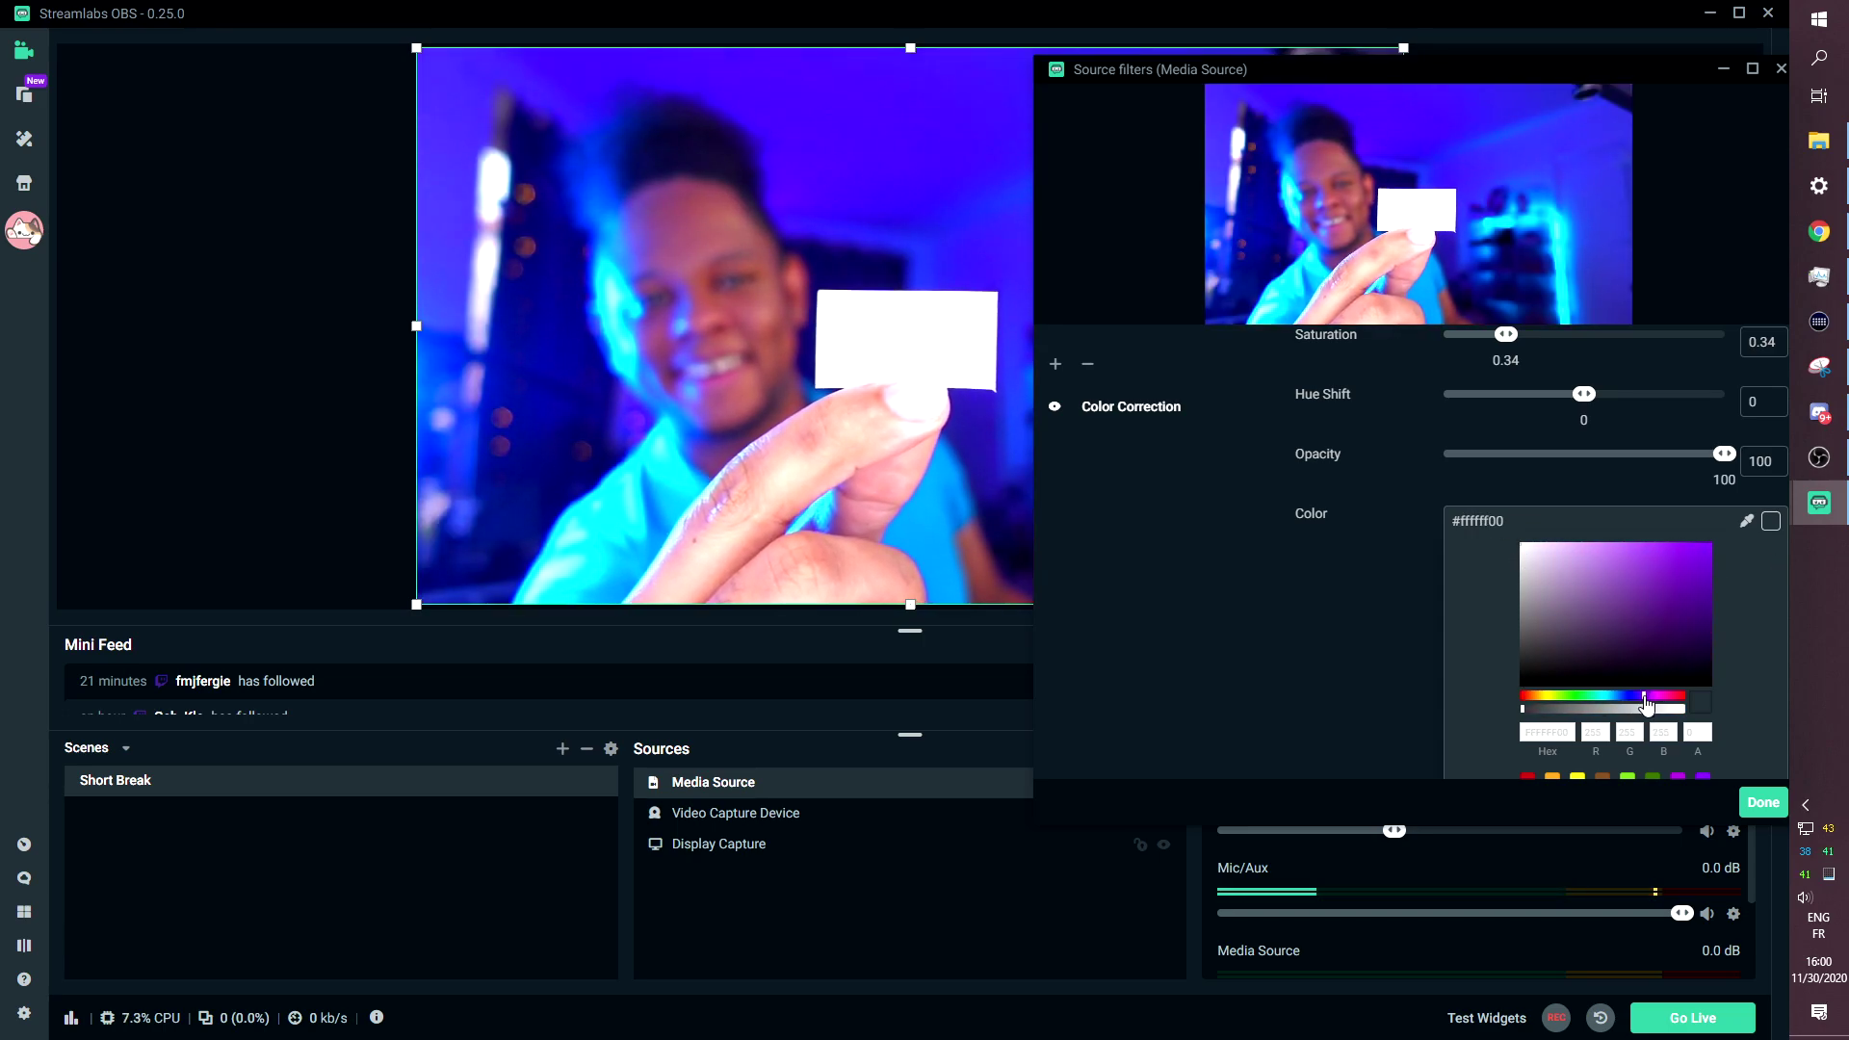
click(1709, 549)
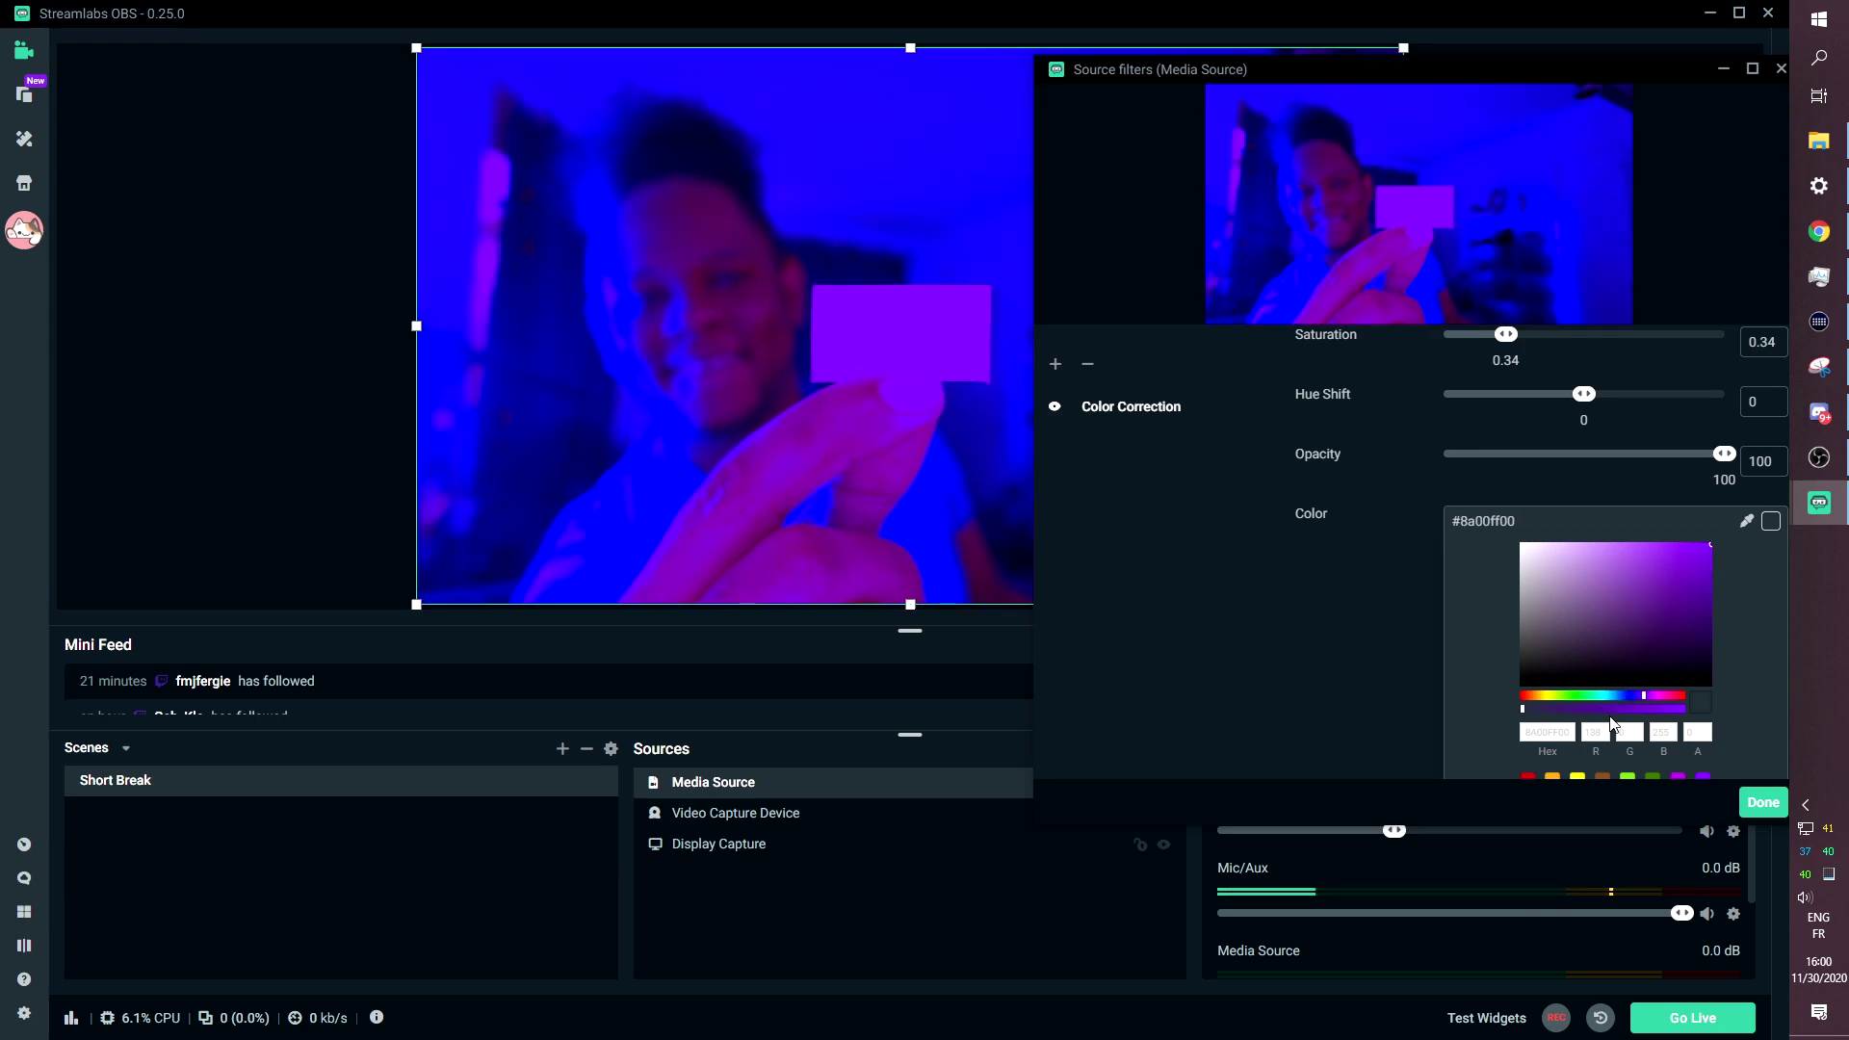
click(1614, 695)
click(1055, 407)
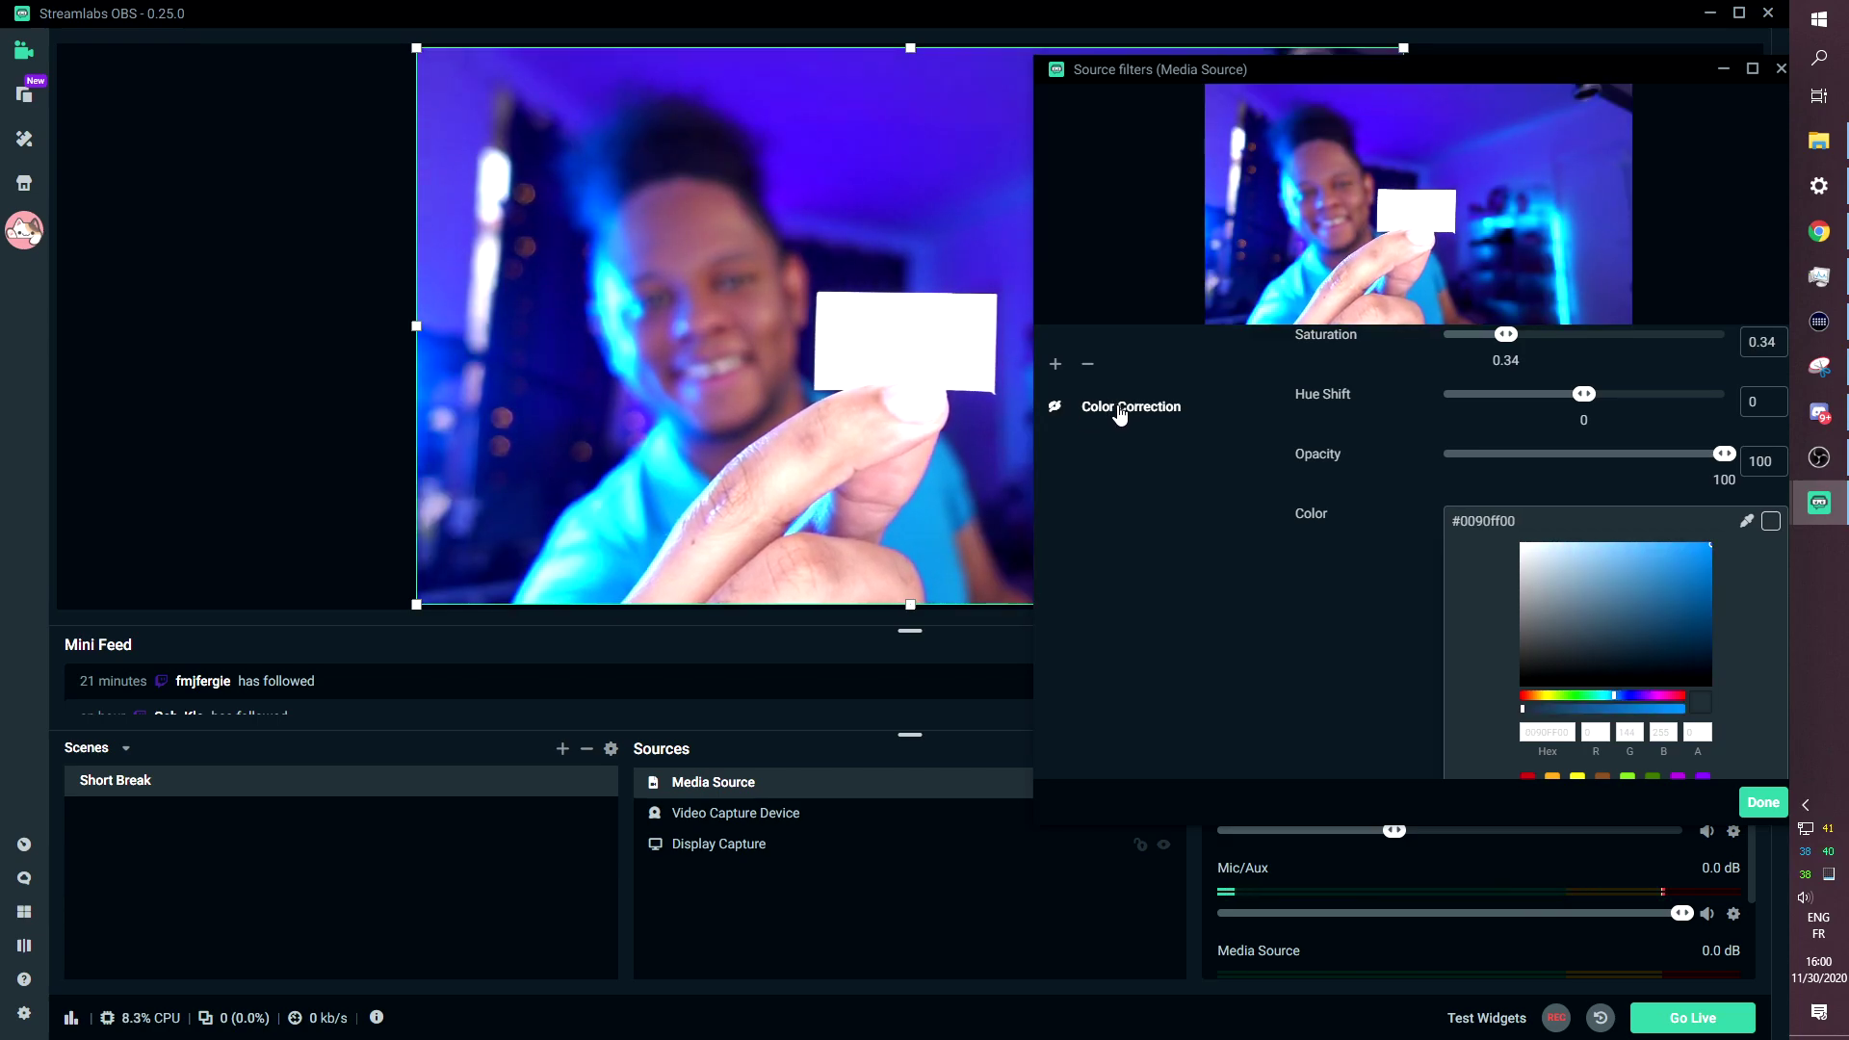
click(1088, 363)
Close the filters window and add a Text (GDI+) source under its default name.
click(1782, 68)
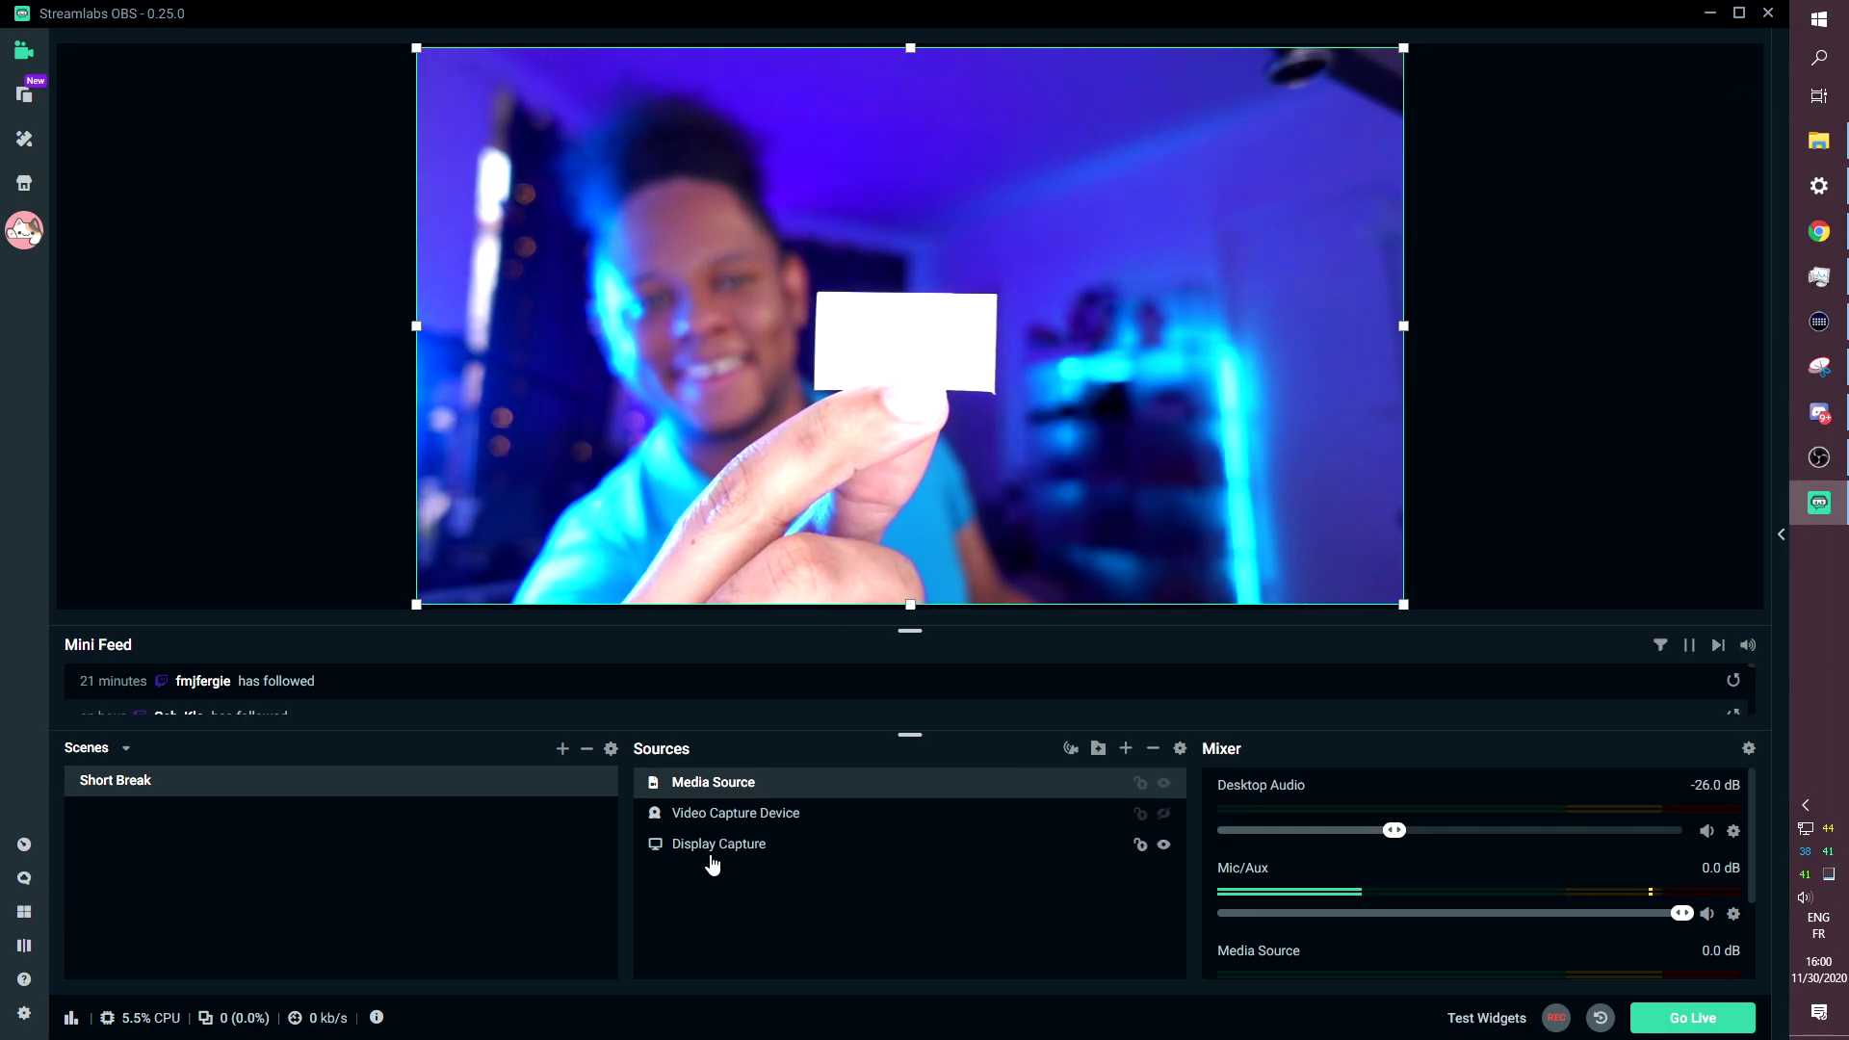
click(1124, 759)
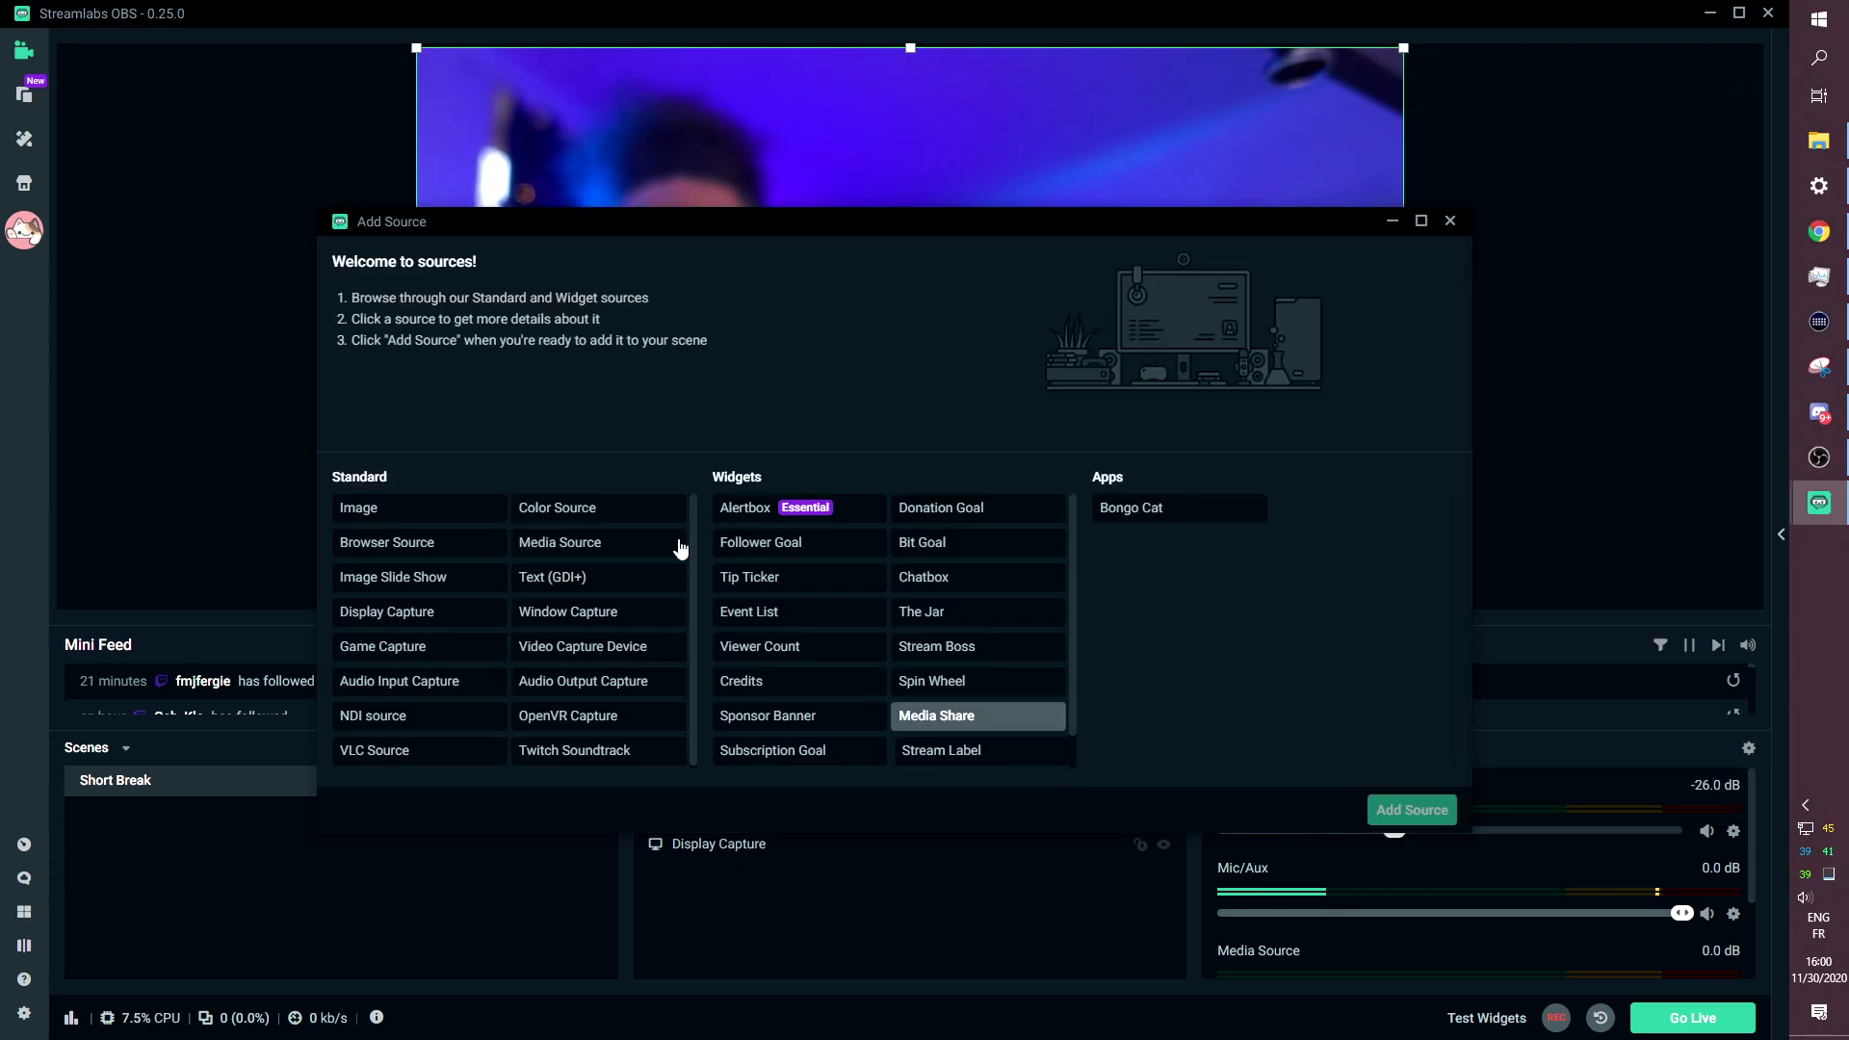
click(550, 579)
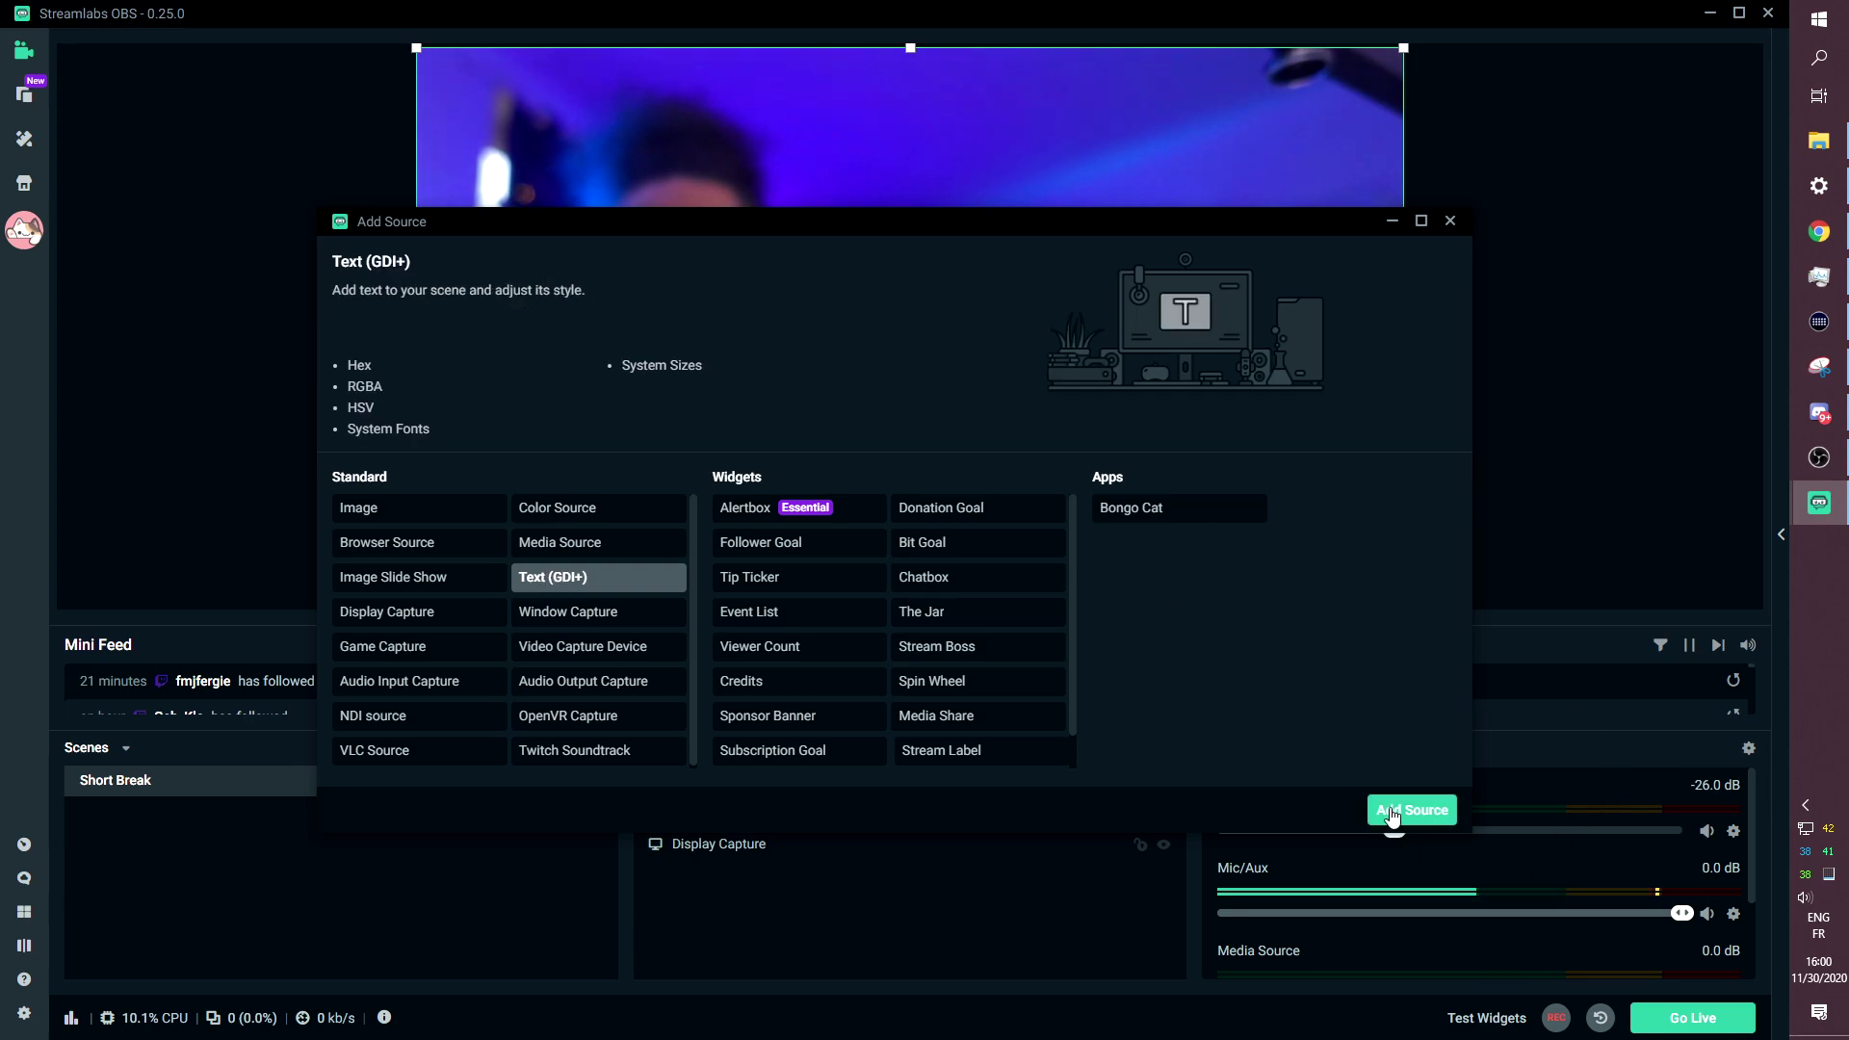
click(1396, 812)
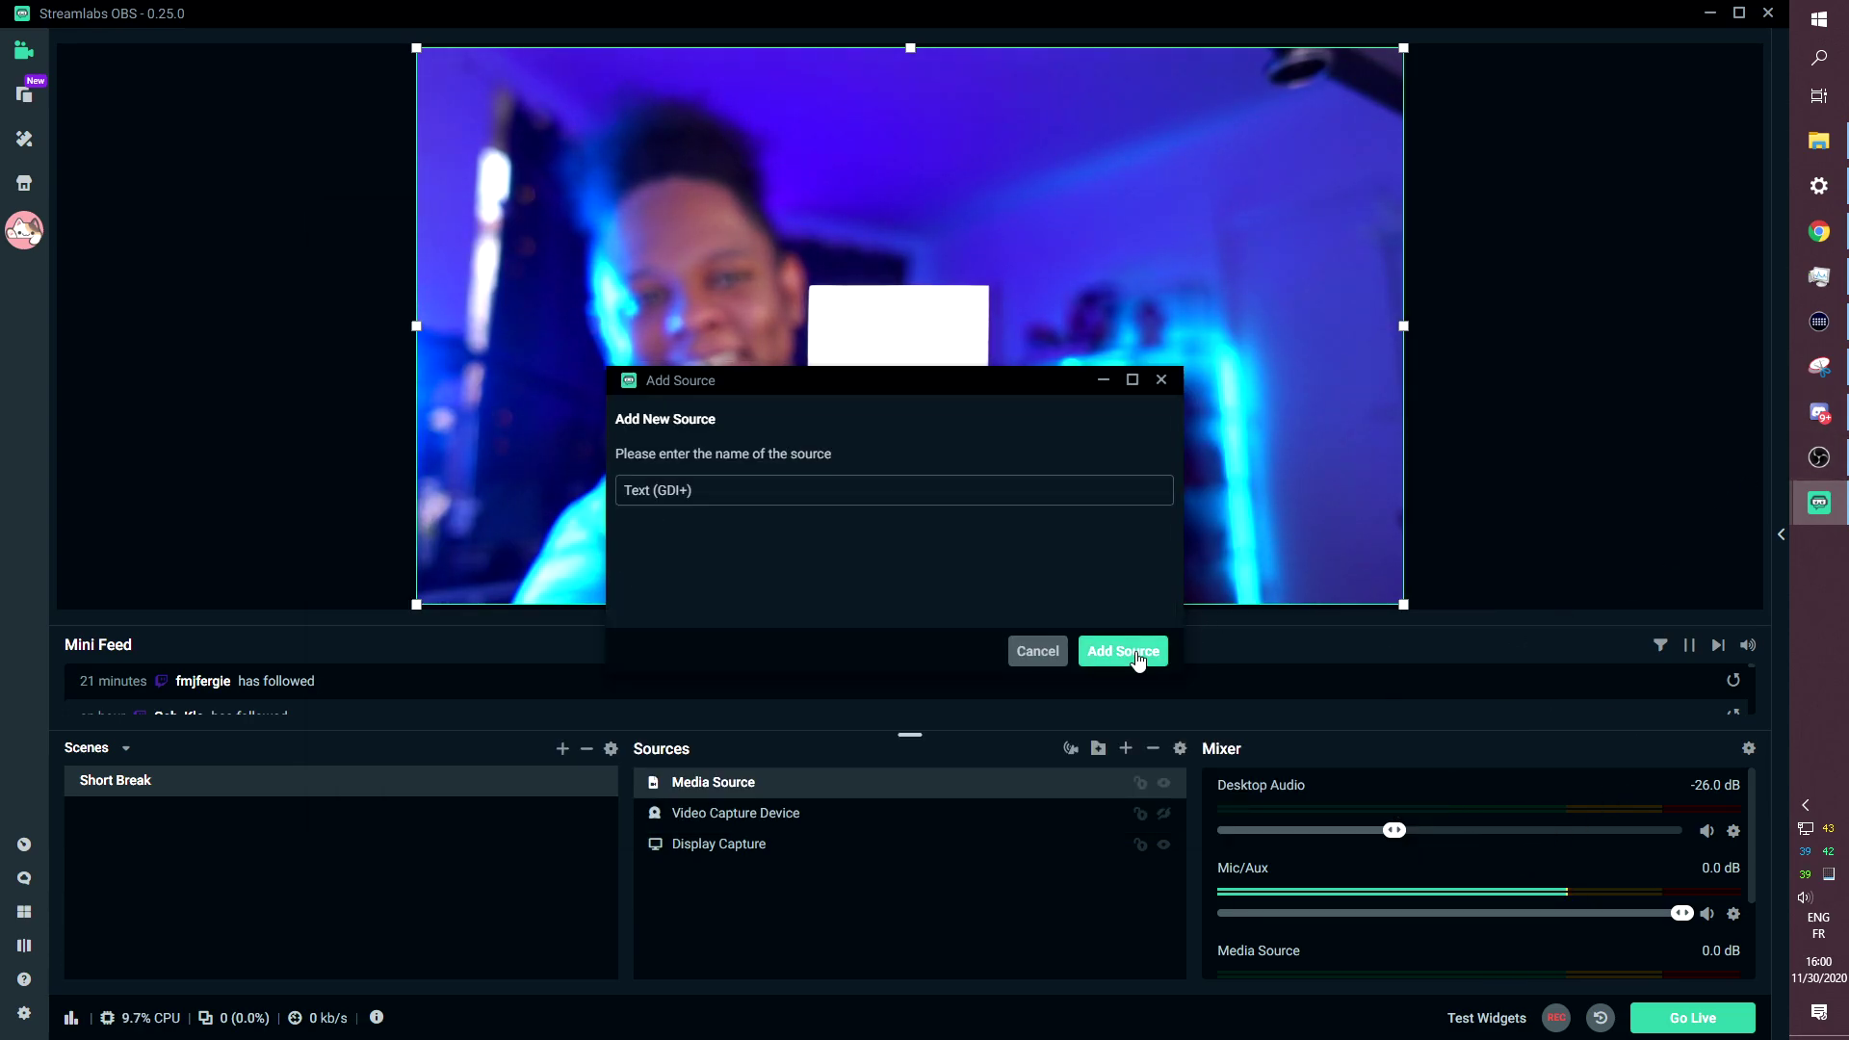
click(1135, 651)
Set the text to BE RIGHT BACK in HBM Ridge Regular at size 96.
click(860, 606)
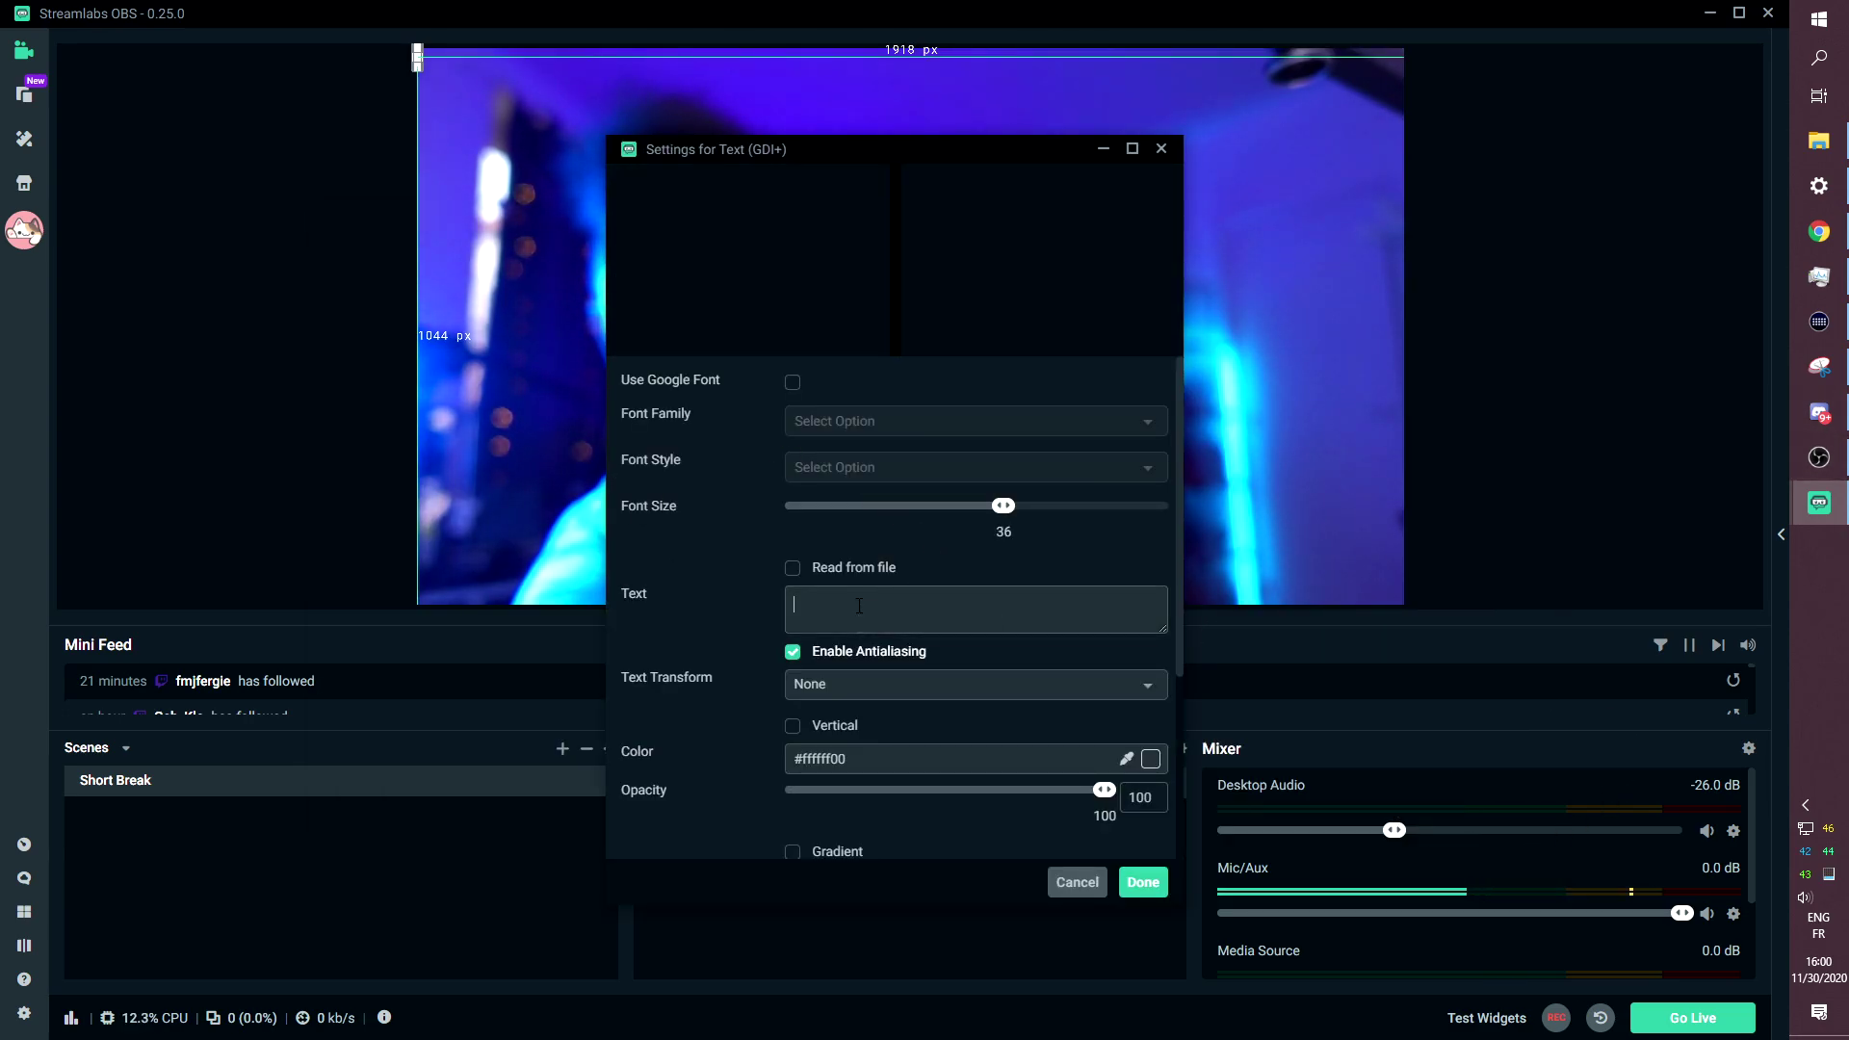
text(BE RIGHT BACK)
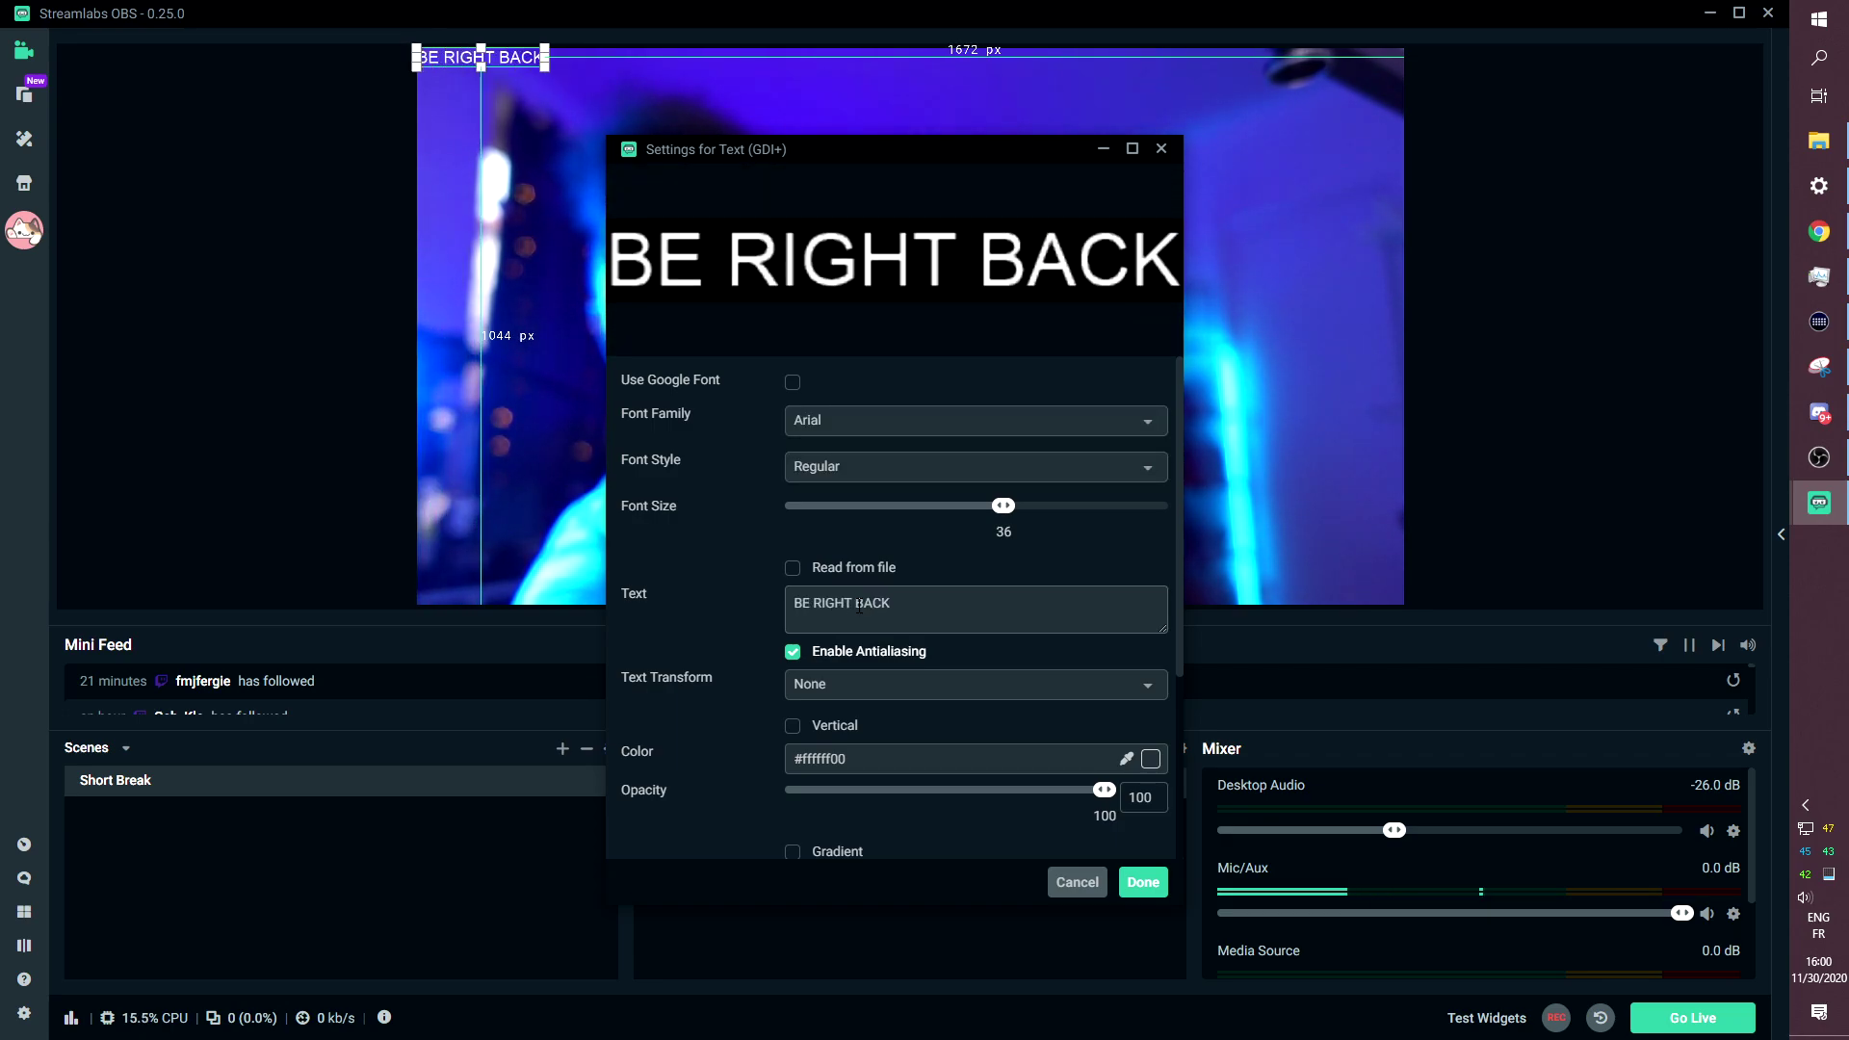
drag(1003, 509, 1101, 515)
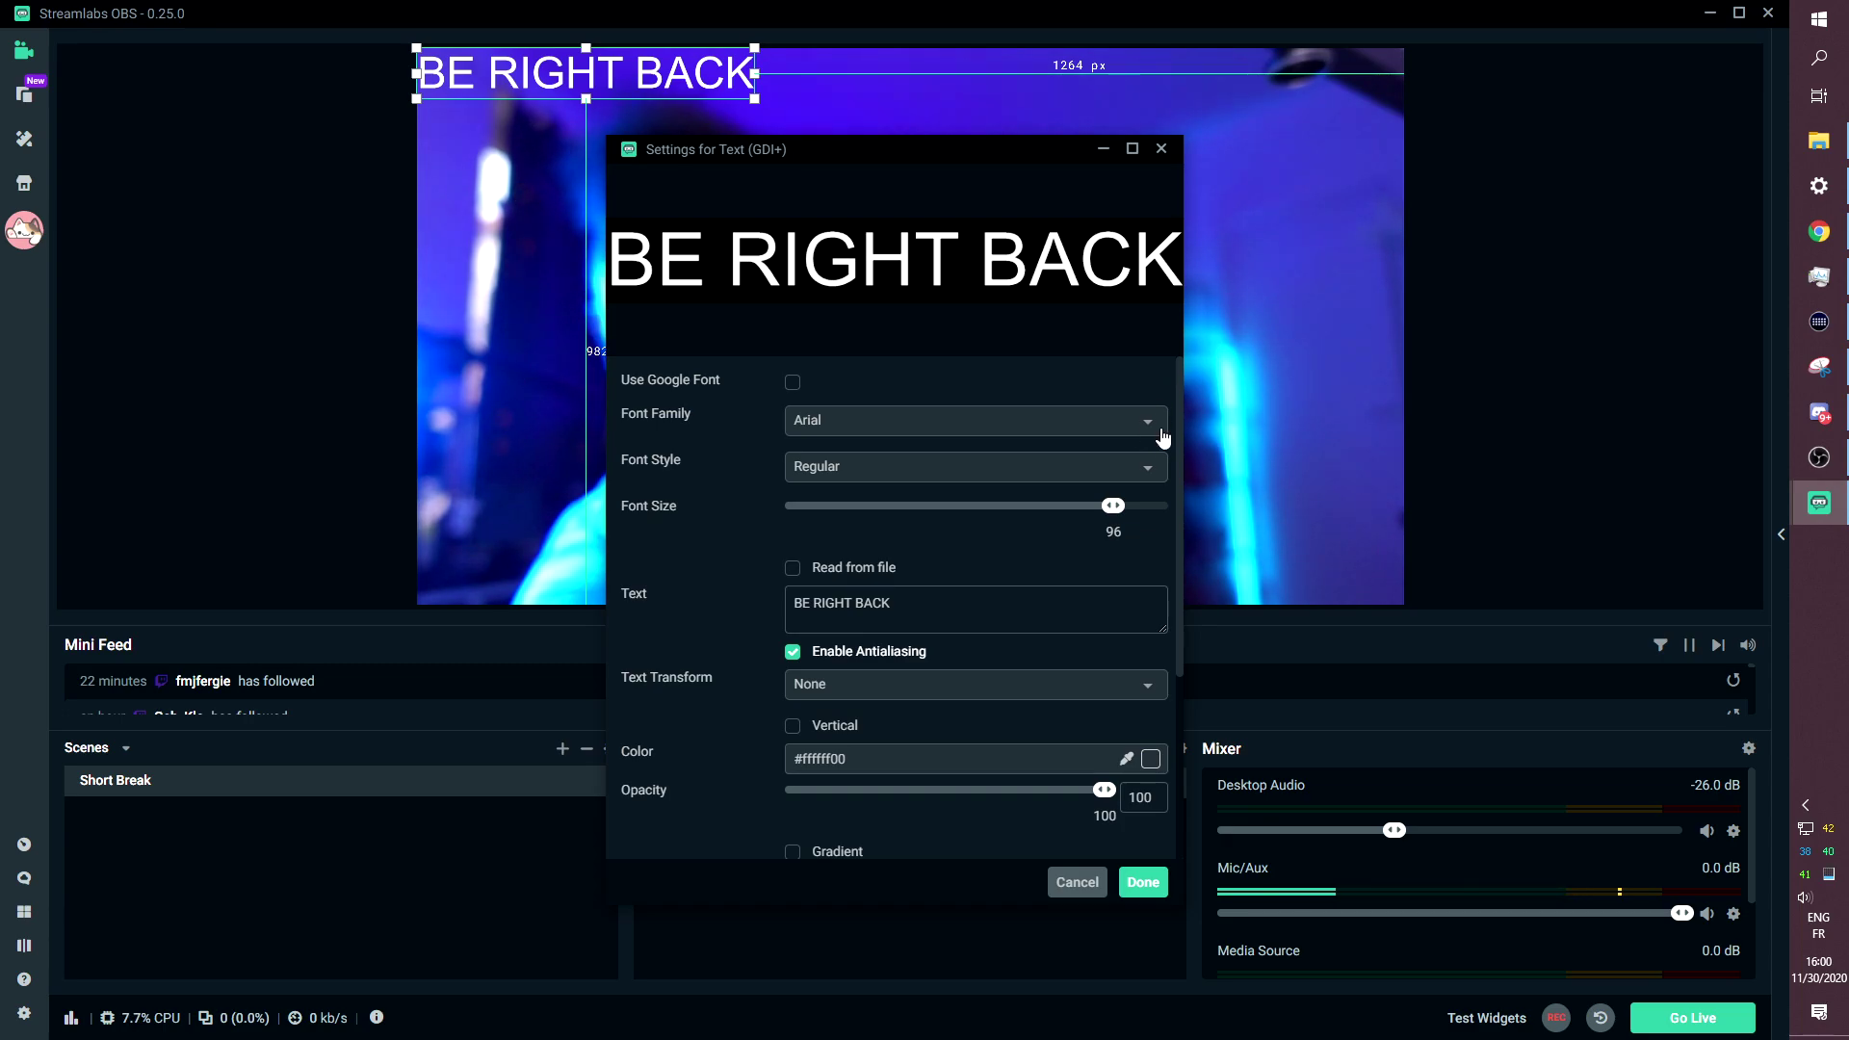
click(1147, 429)
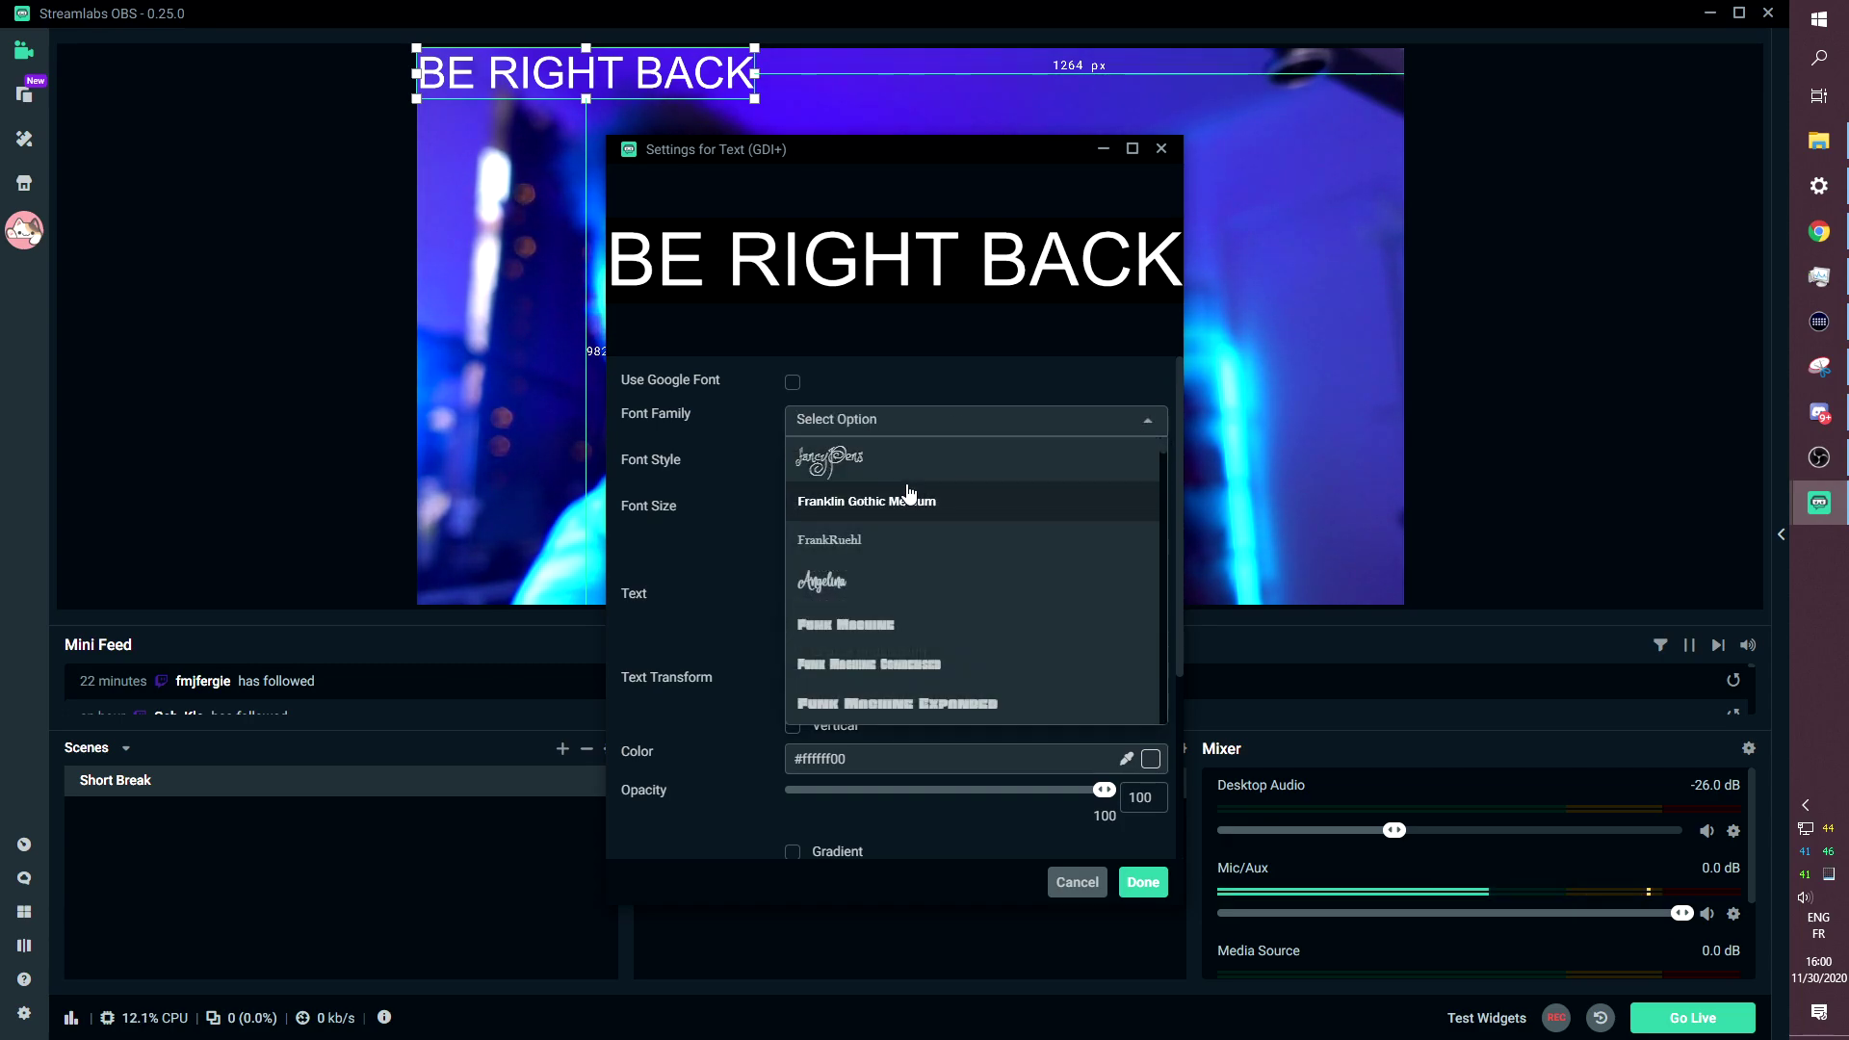
scroll(1029, 558, down, 10)
scroll(1029, 558, down, 2)
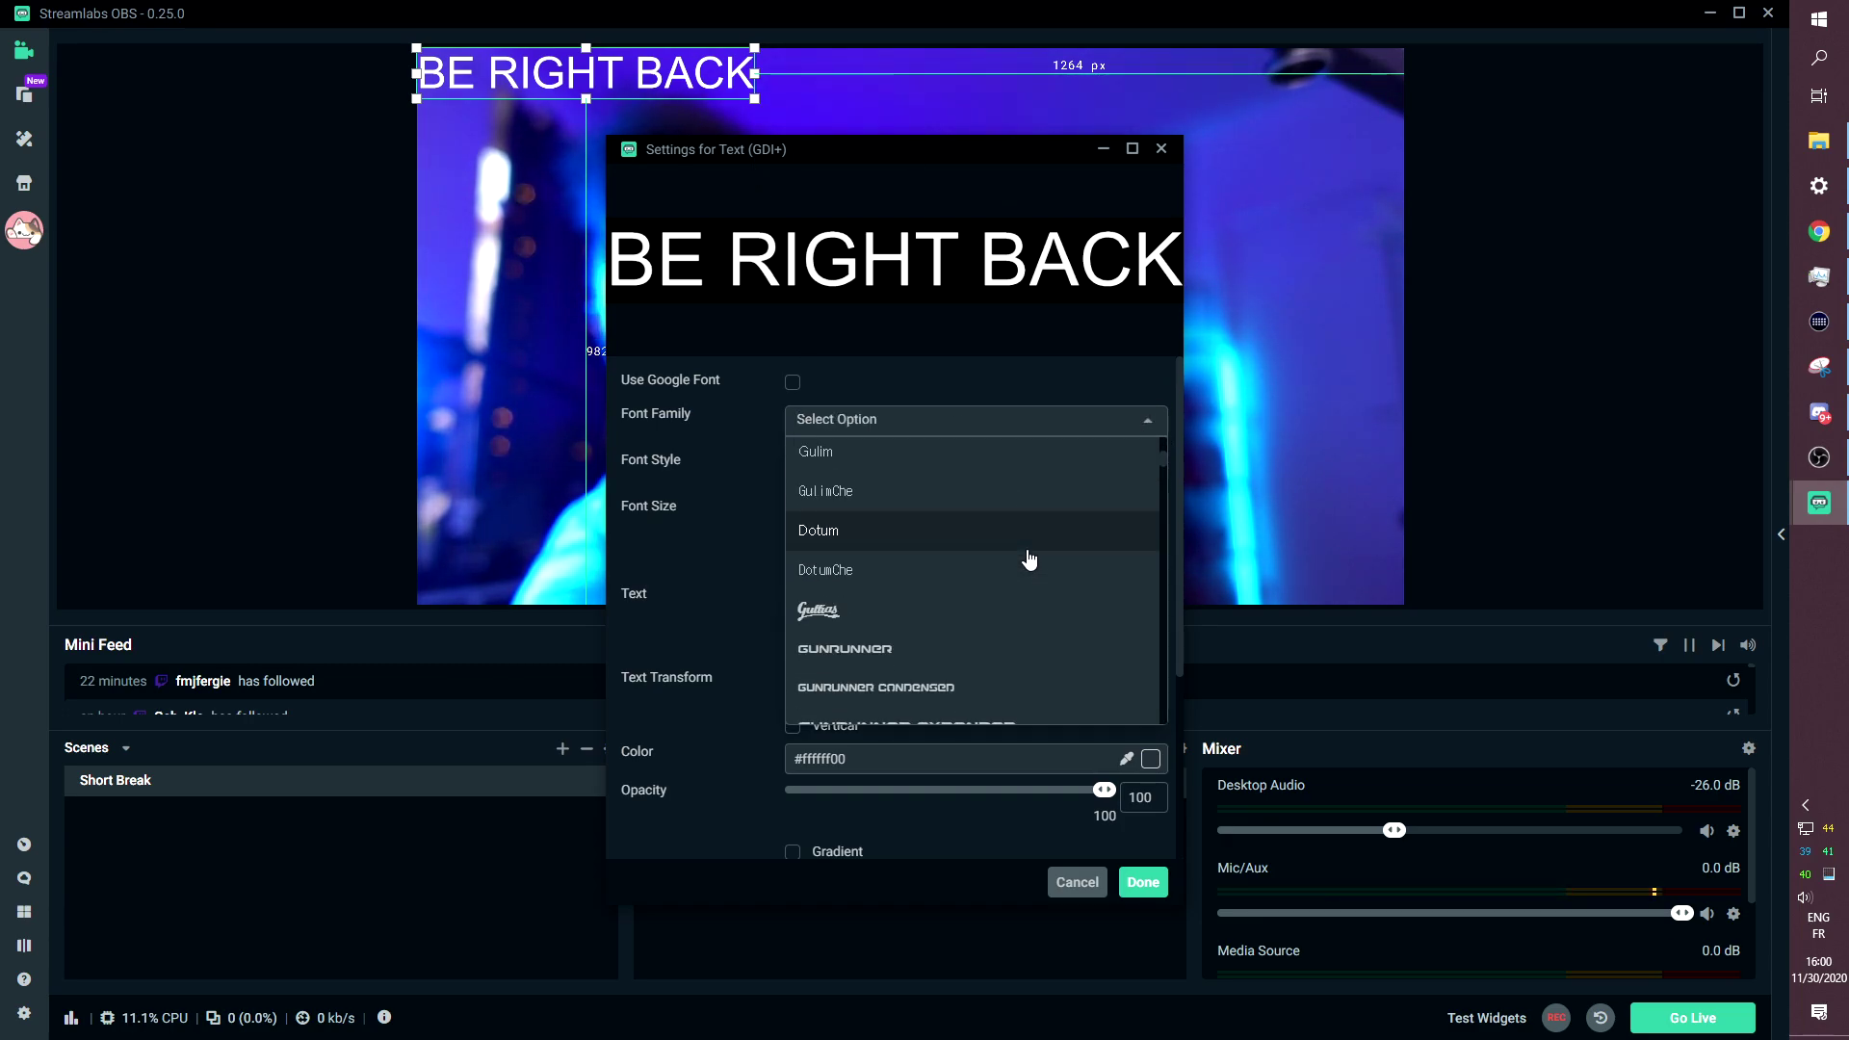
scroll(1030, 560, up, 3)
scroll(1028, 562, down, 3)
scroll(975, 557, up, 1)
scroll(937, 540, up, 1)
click(939, 527)
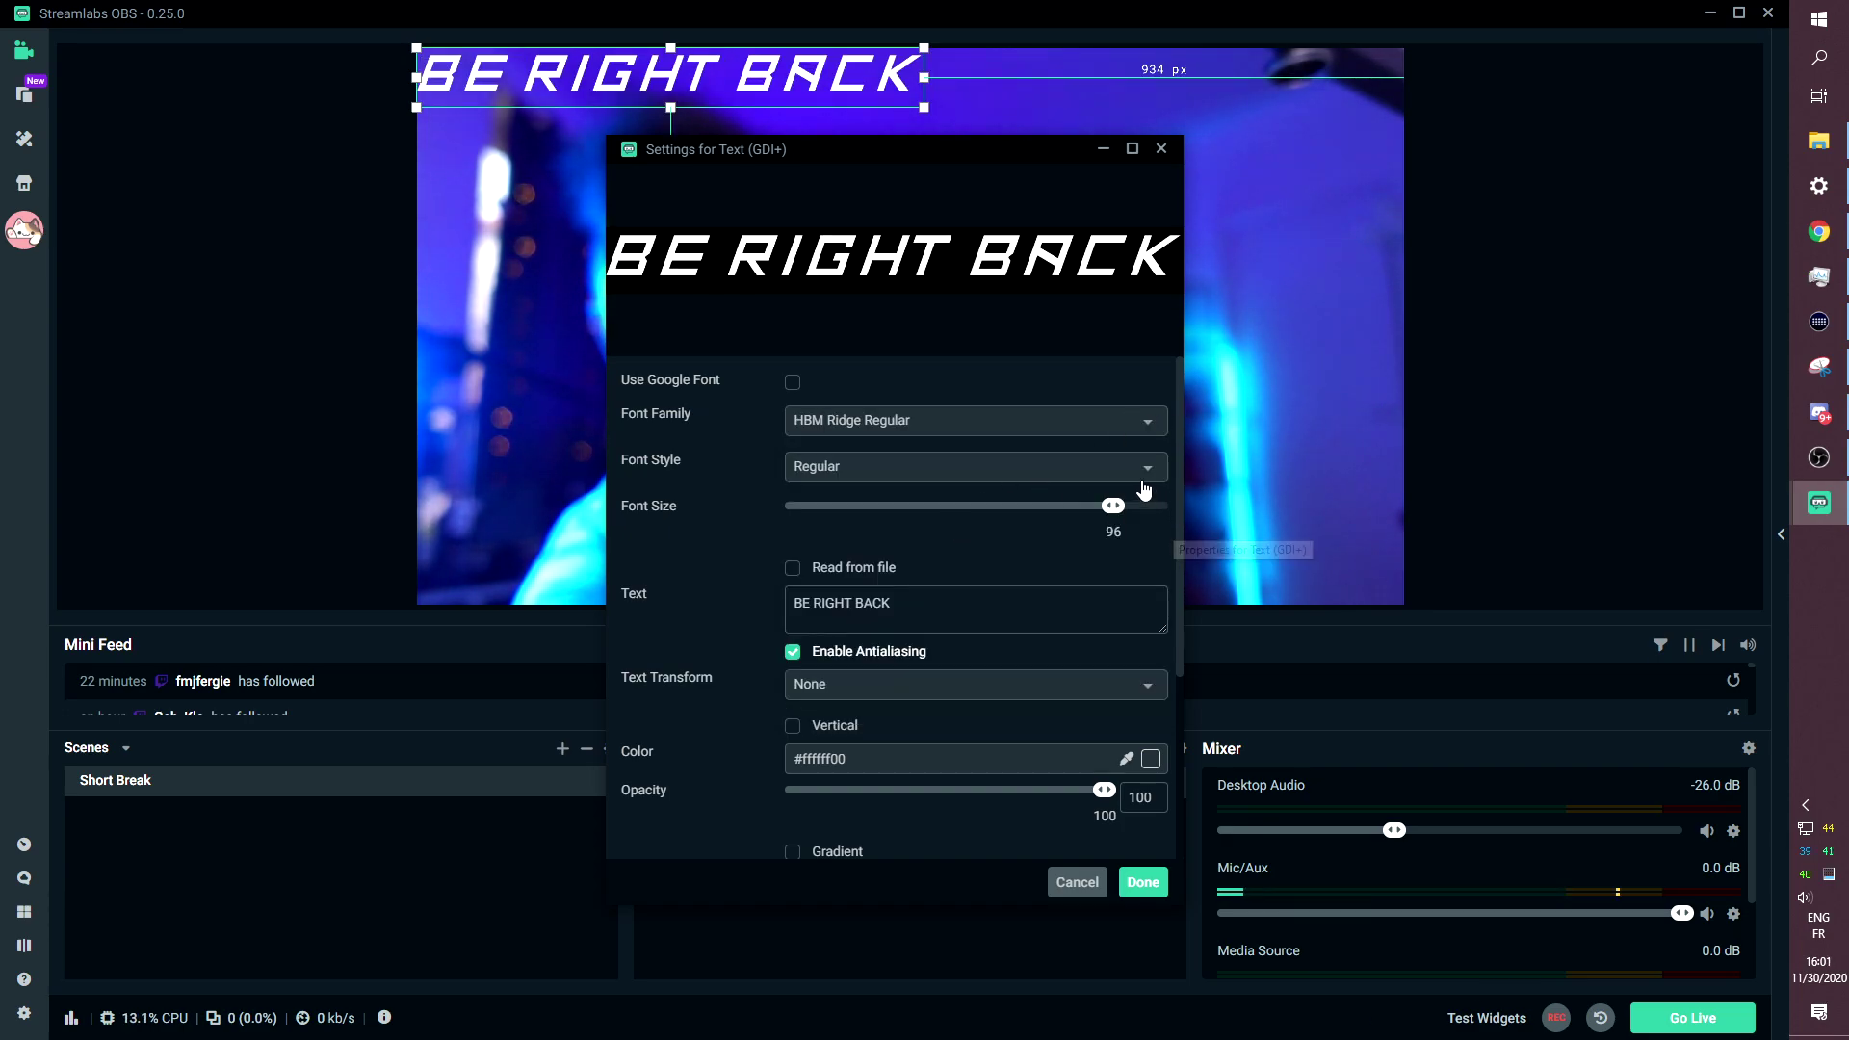
drag(846, 148, 1364, 136)
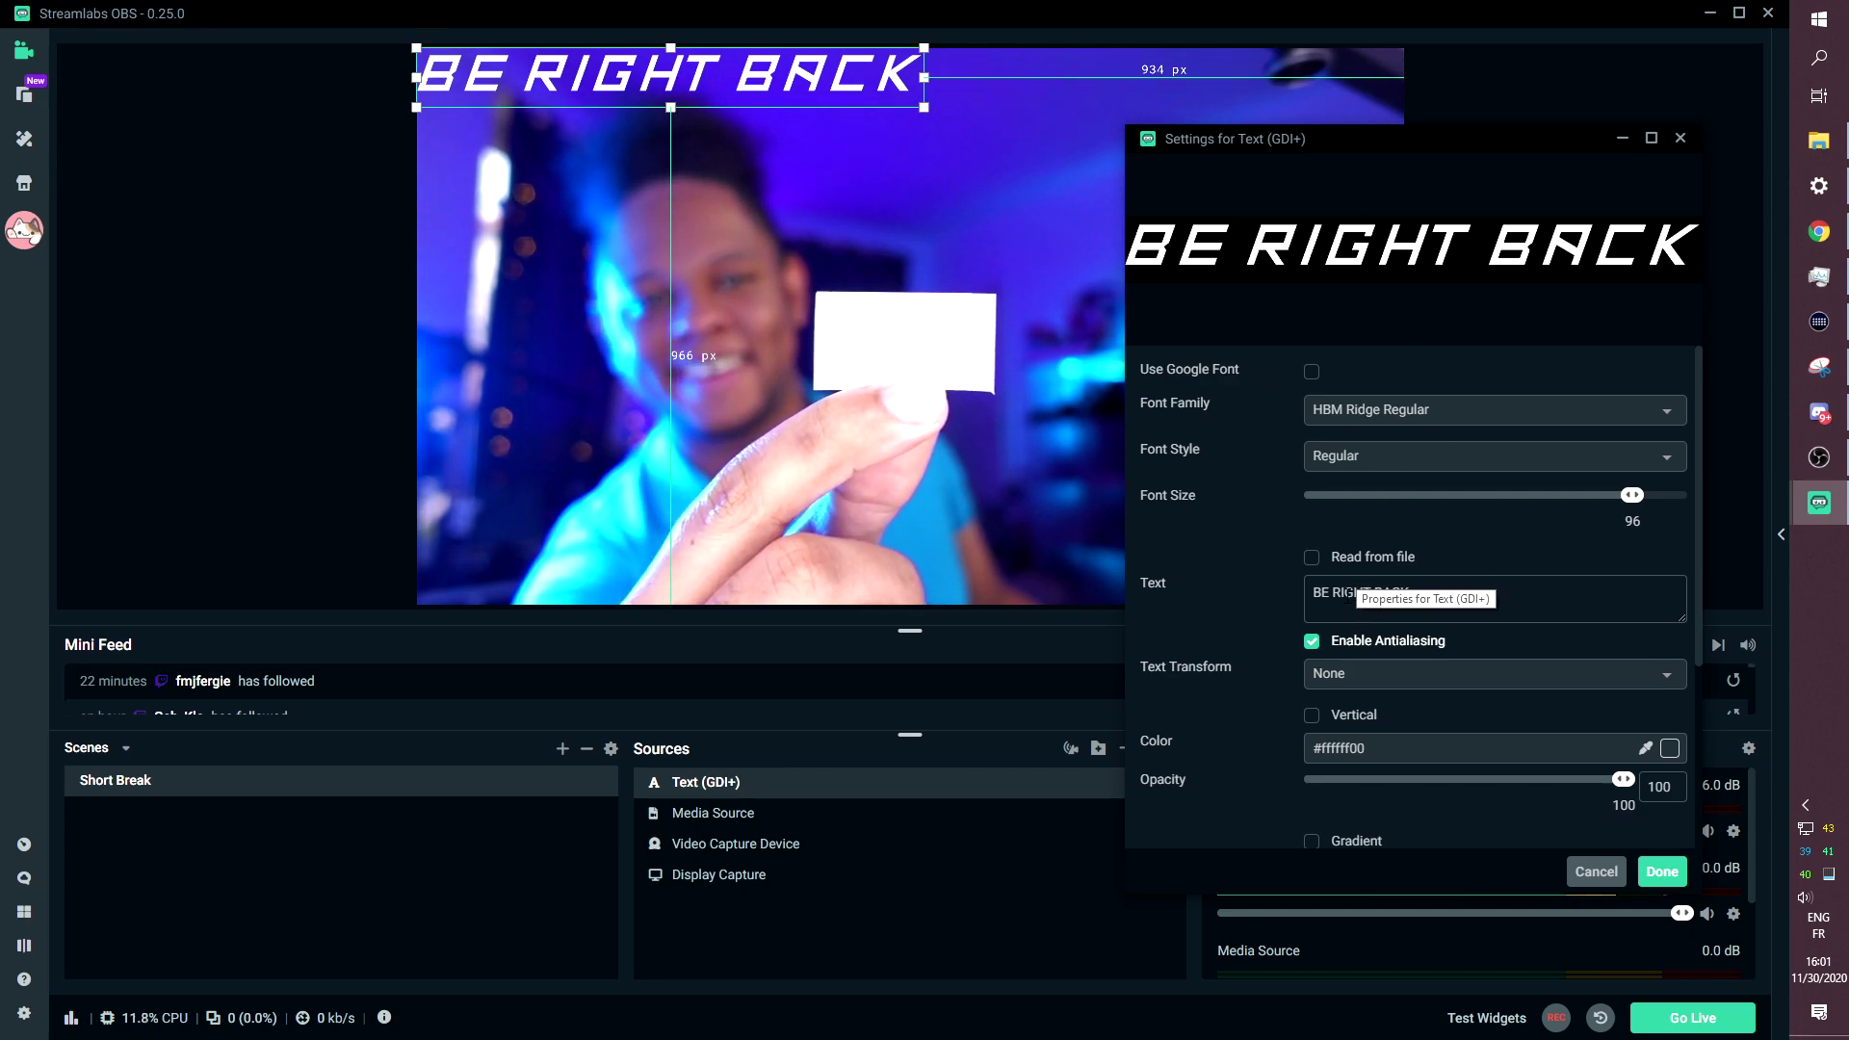
Break BE RIGHT BACK into separate lines and center-align them.
click(1332, 592)
key(BackSpace)
key(Return)
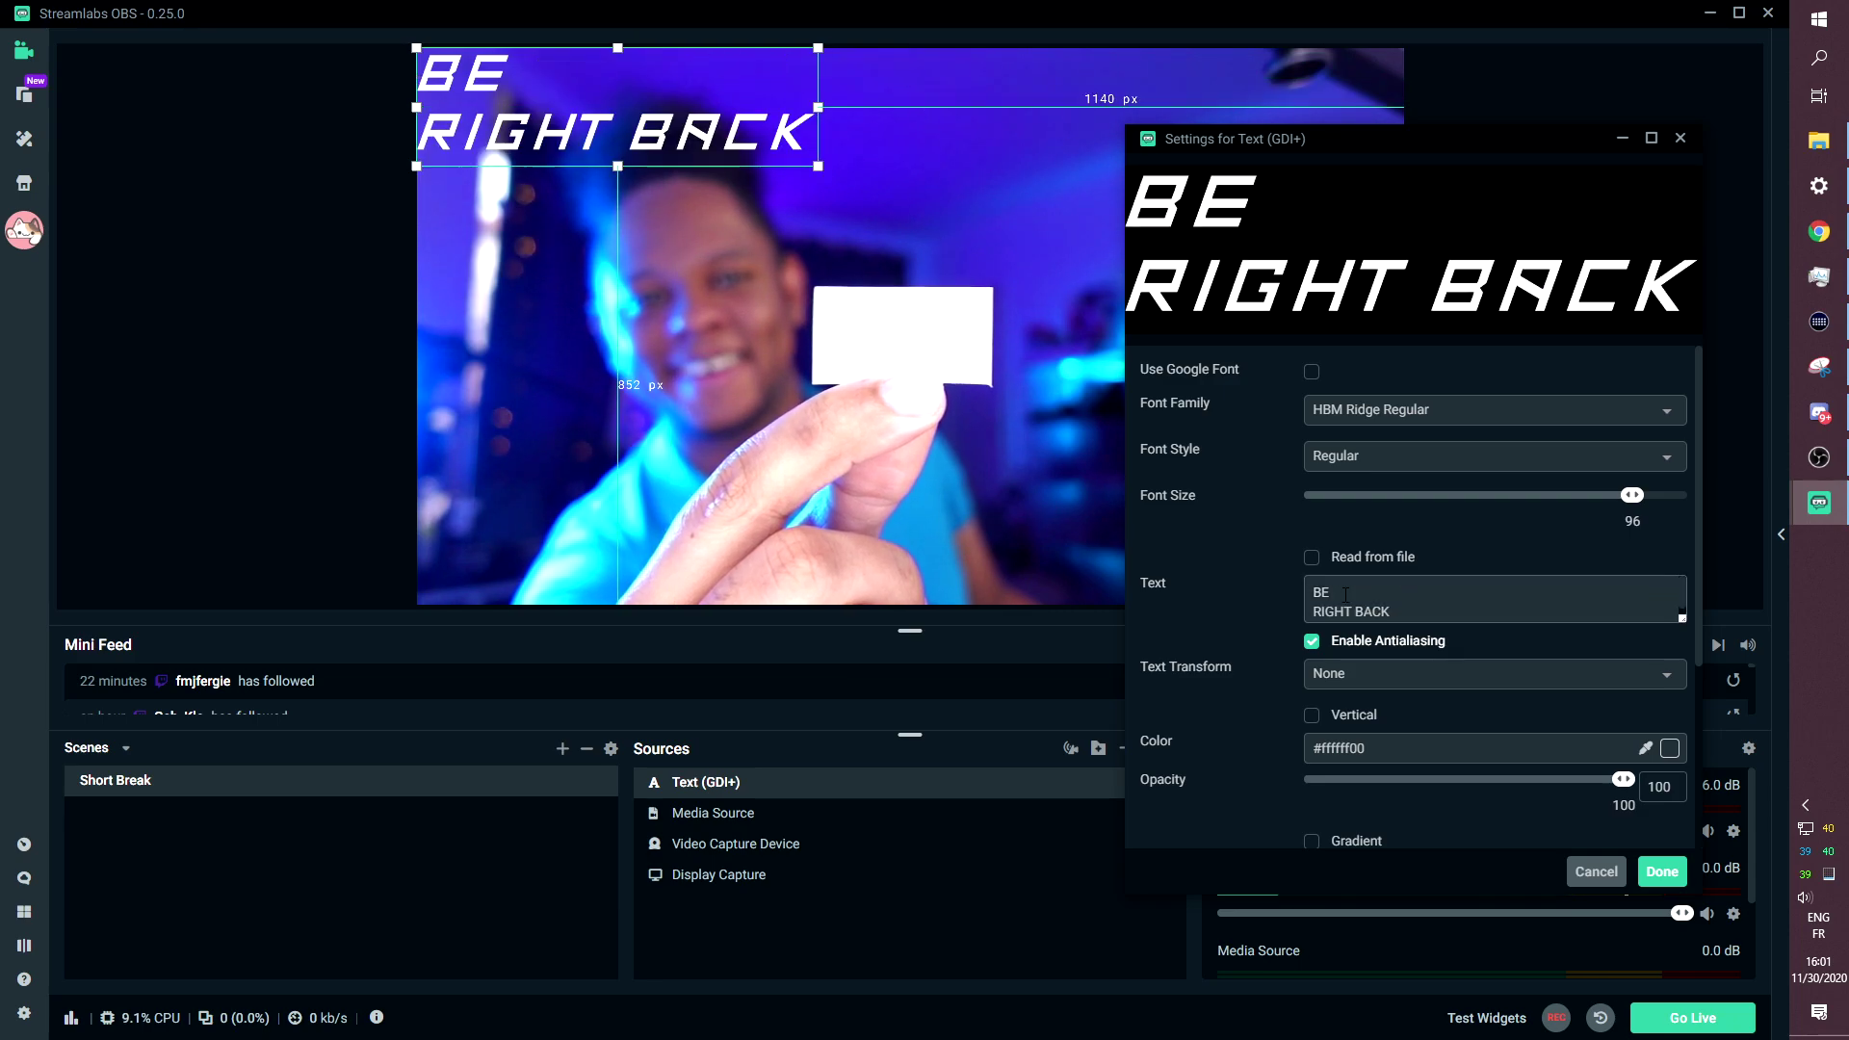
click(1352, 611)
key(BackSpace)
key(Return)
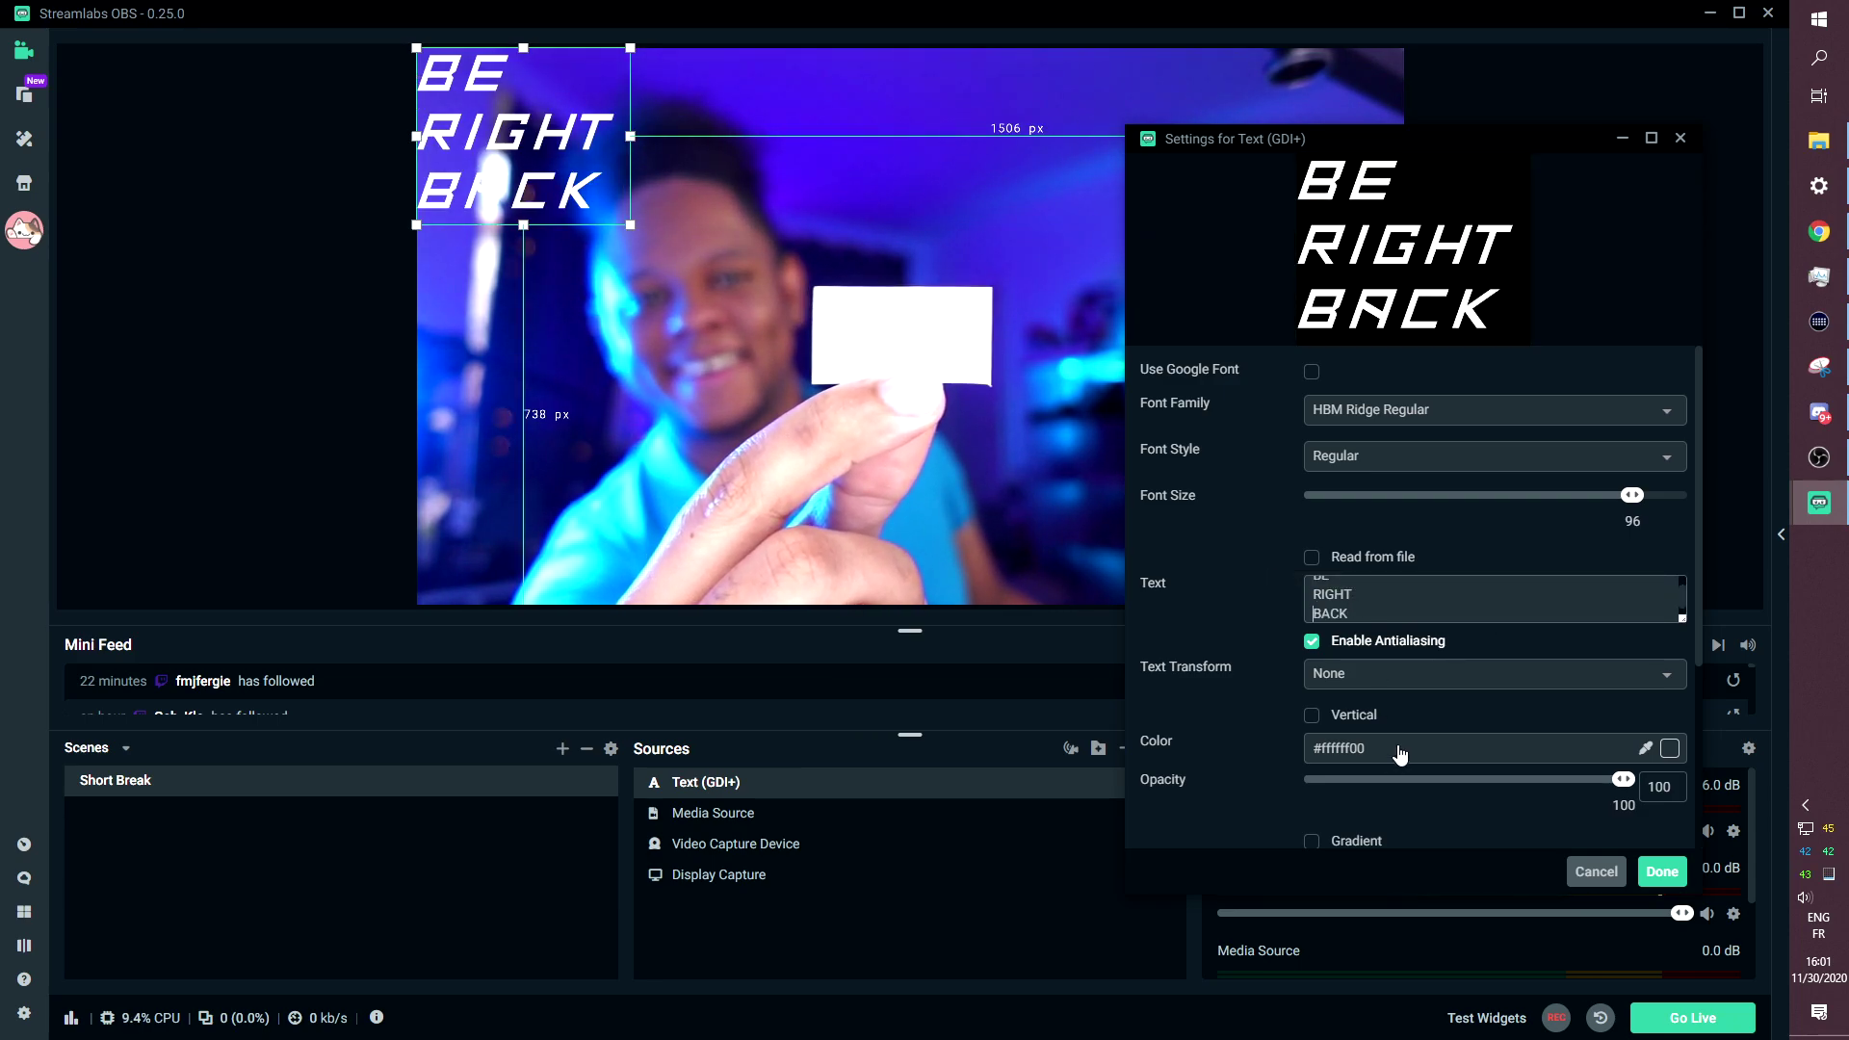
scroll(1251, 476, down, 2)
scroll(1248, 484, down, 3)
scroll(1248, 484, down, 1)
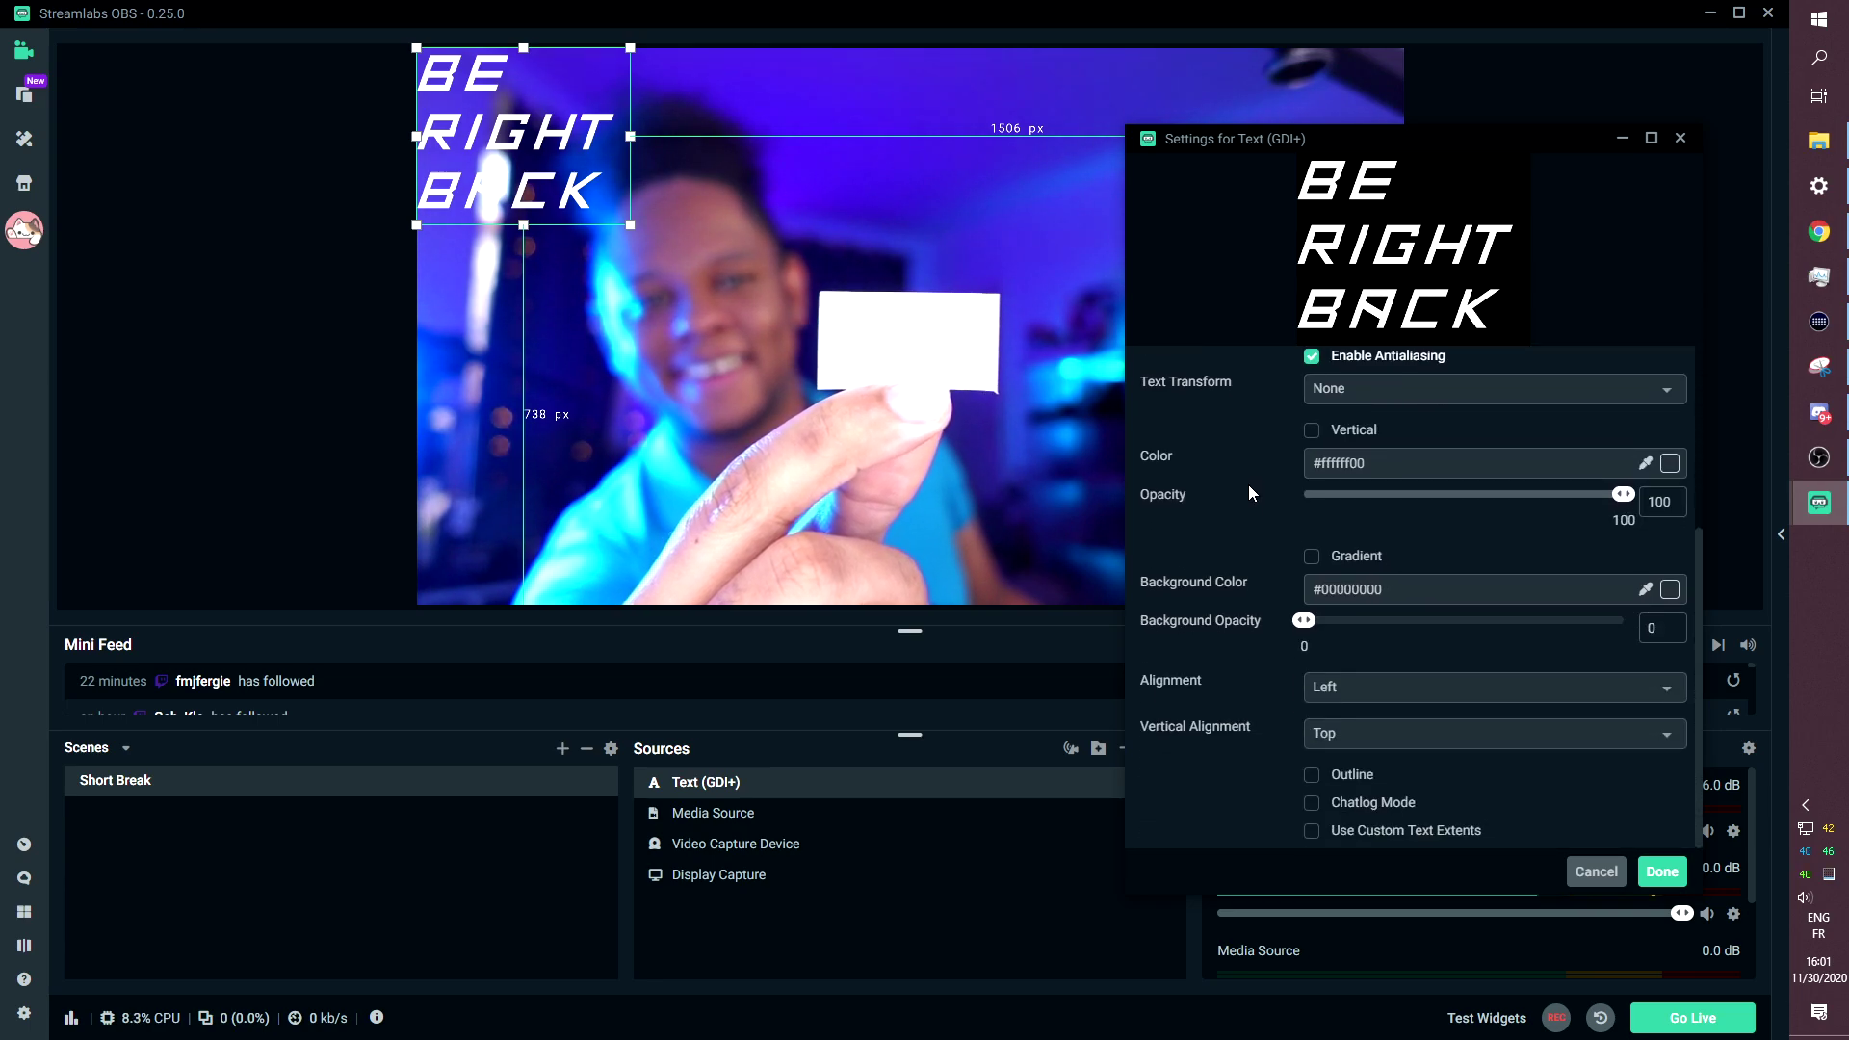
click(1375, 689)
click(1363, 620)
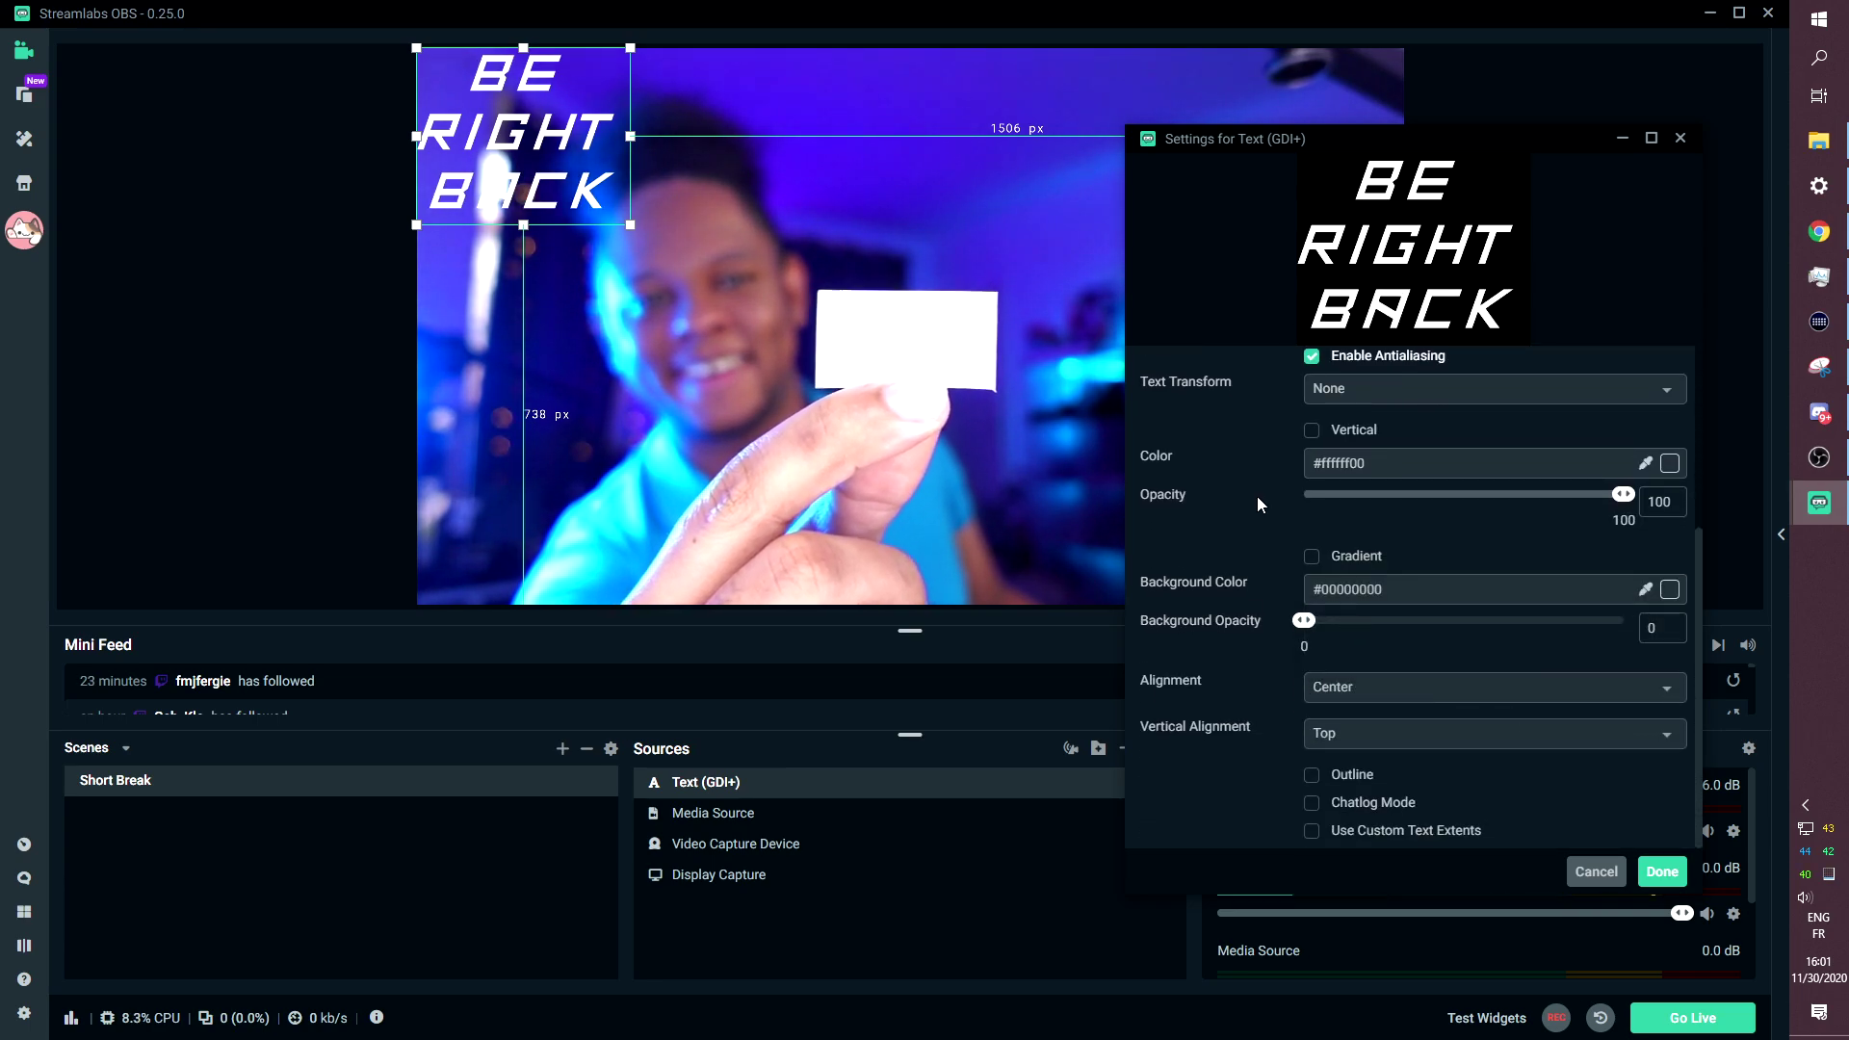
scroll(1267, 500, up, 3)
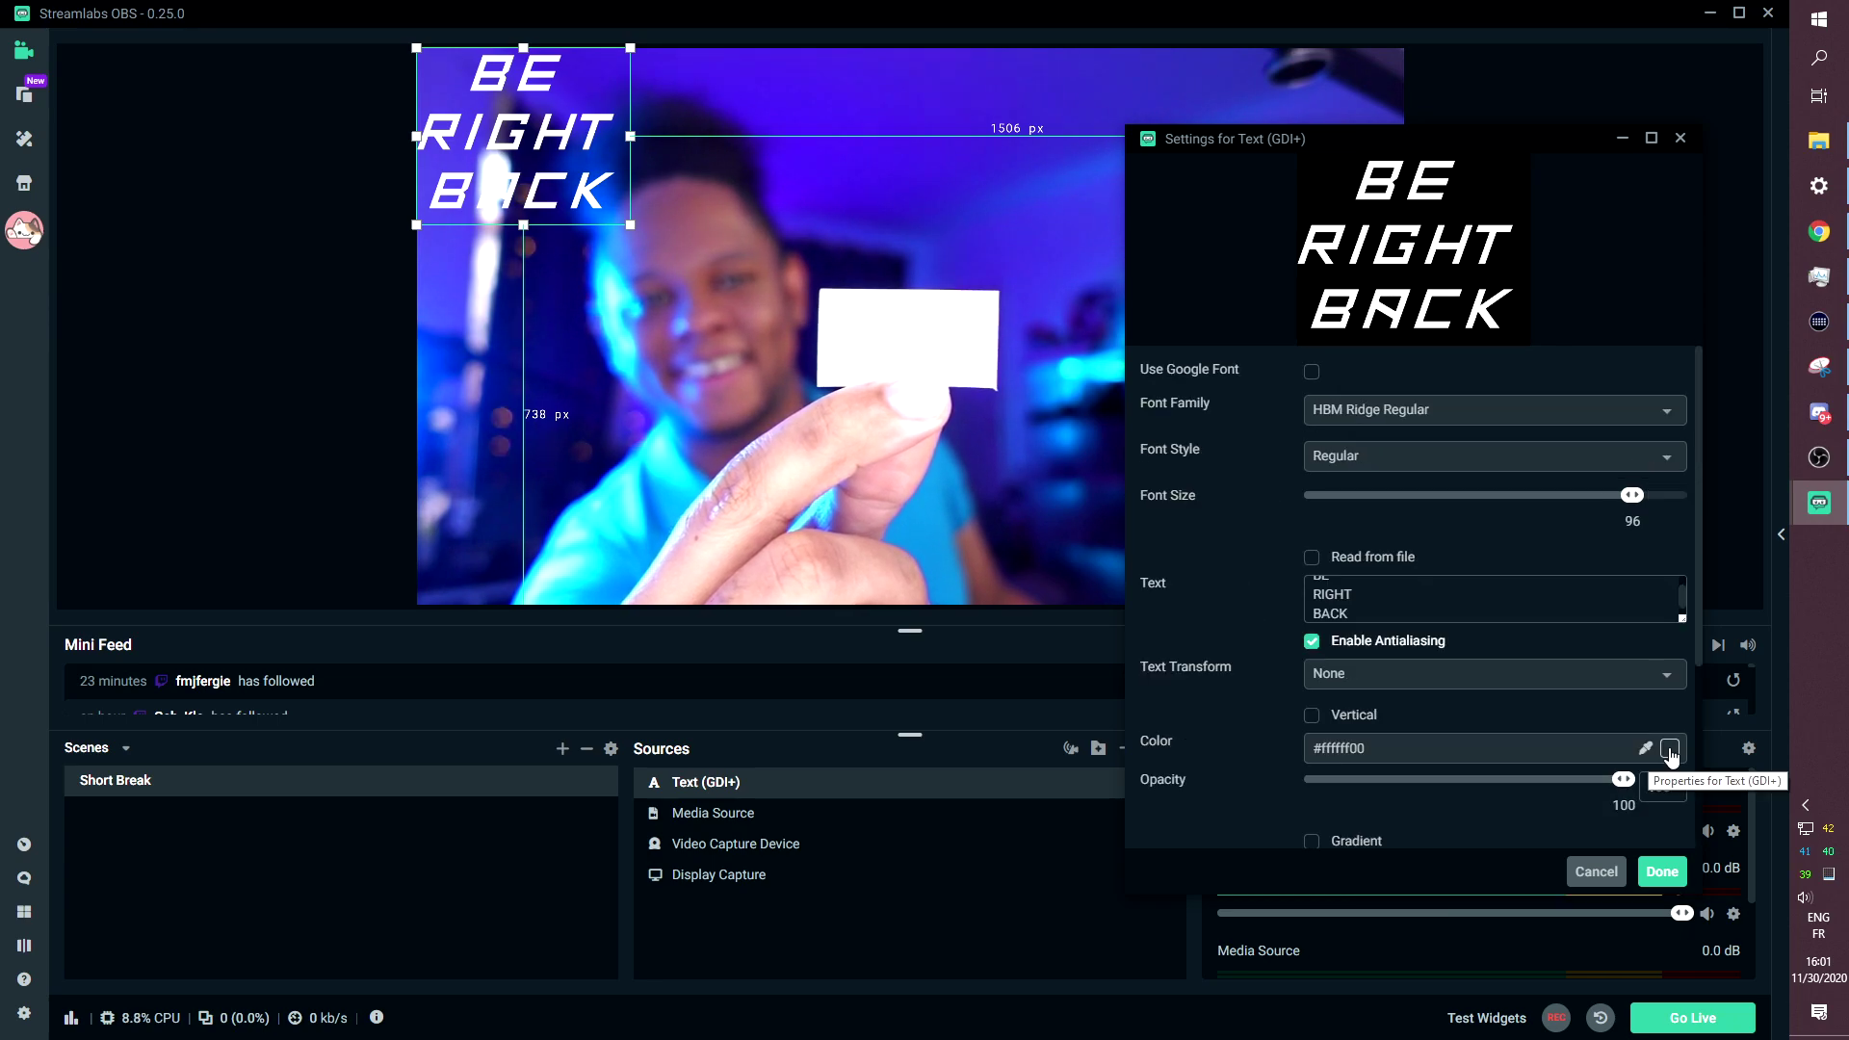
Color the text blue (#00a7ff), sampled from the webcam clip.
click(1671, 750)
scroll(1248, 744, down, 3)
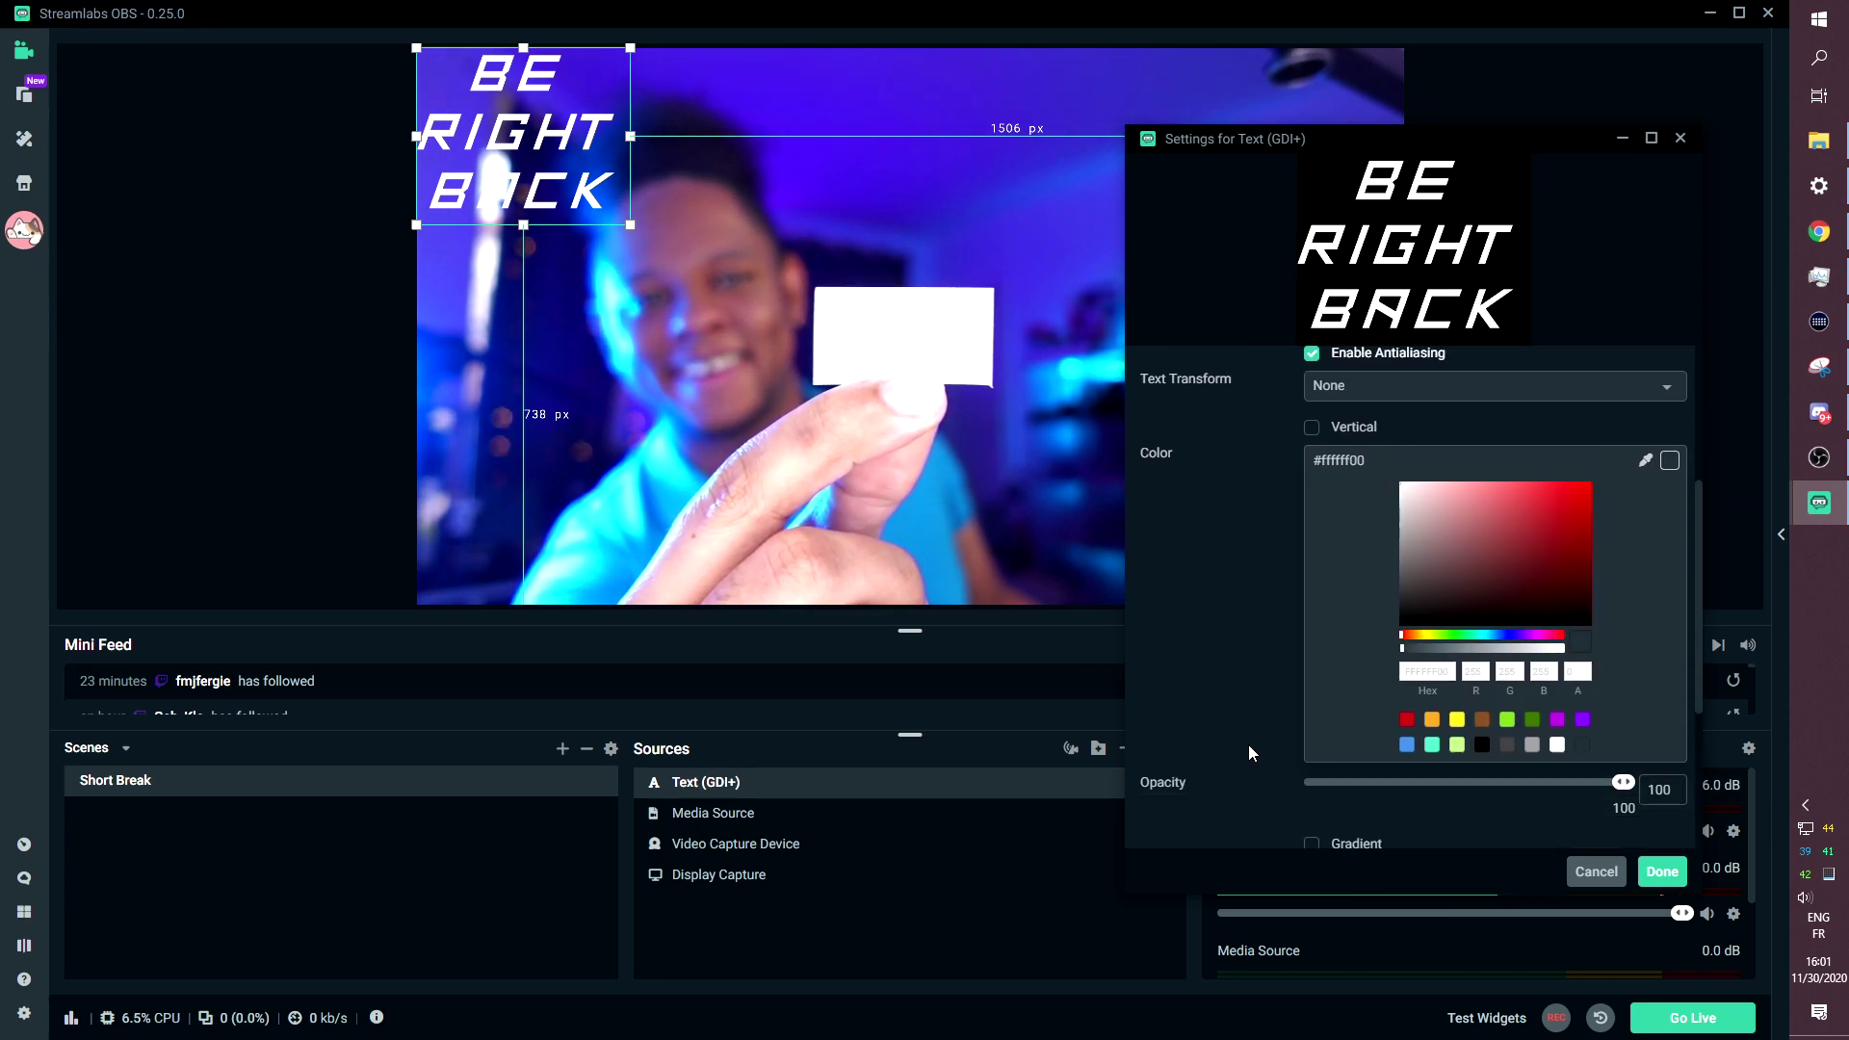
click(1645, 465)
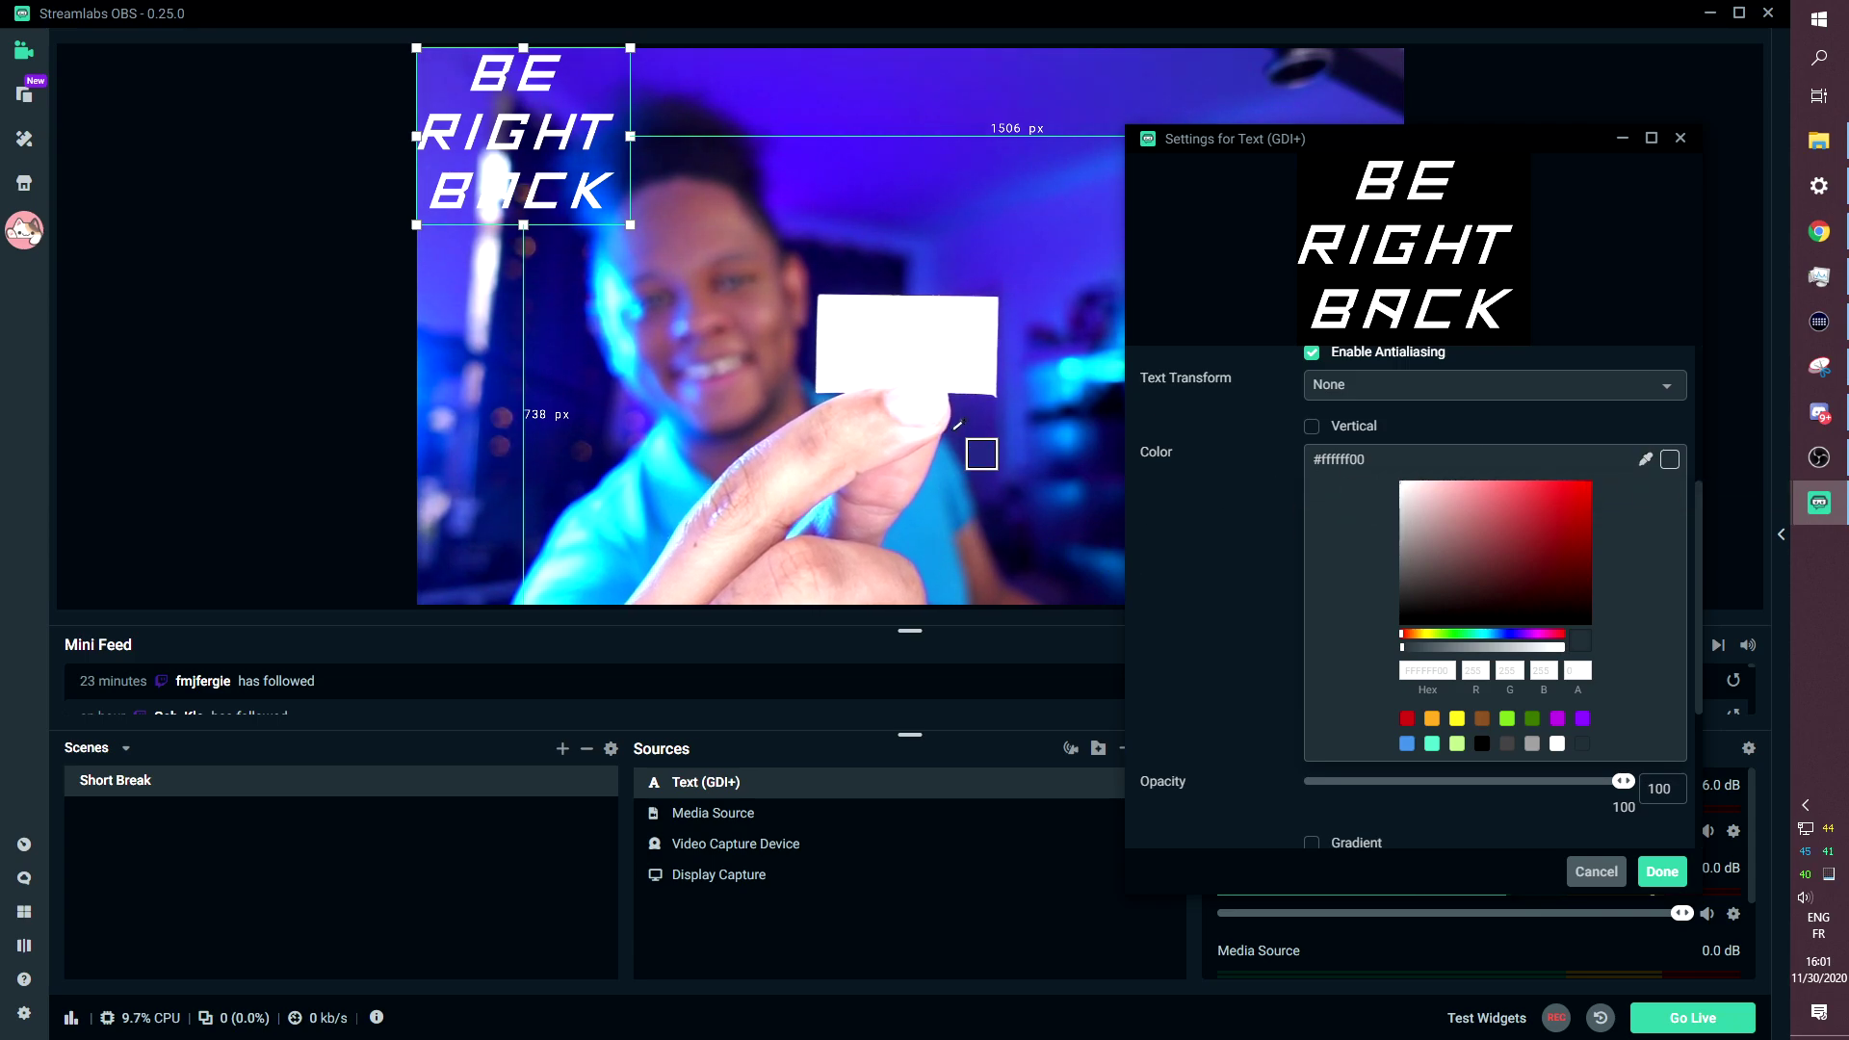
click(664, 494)
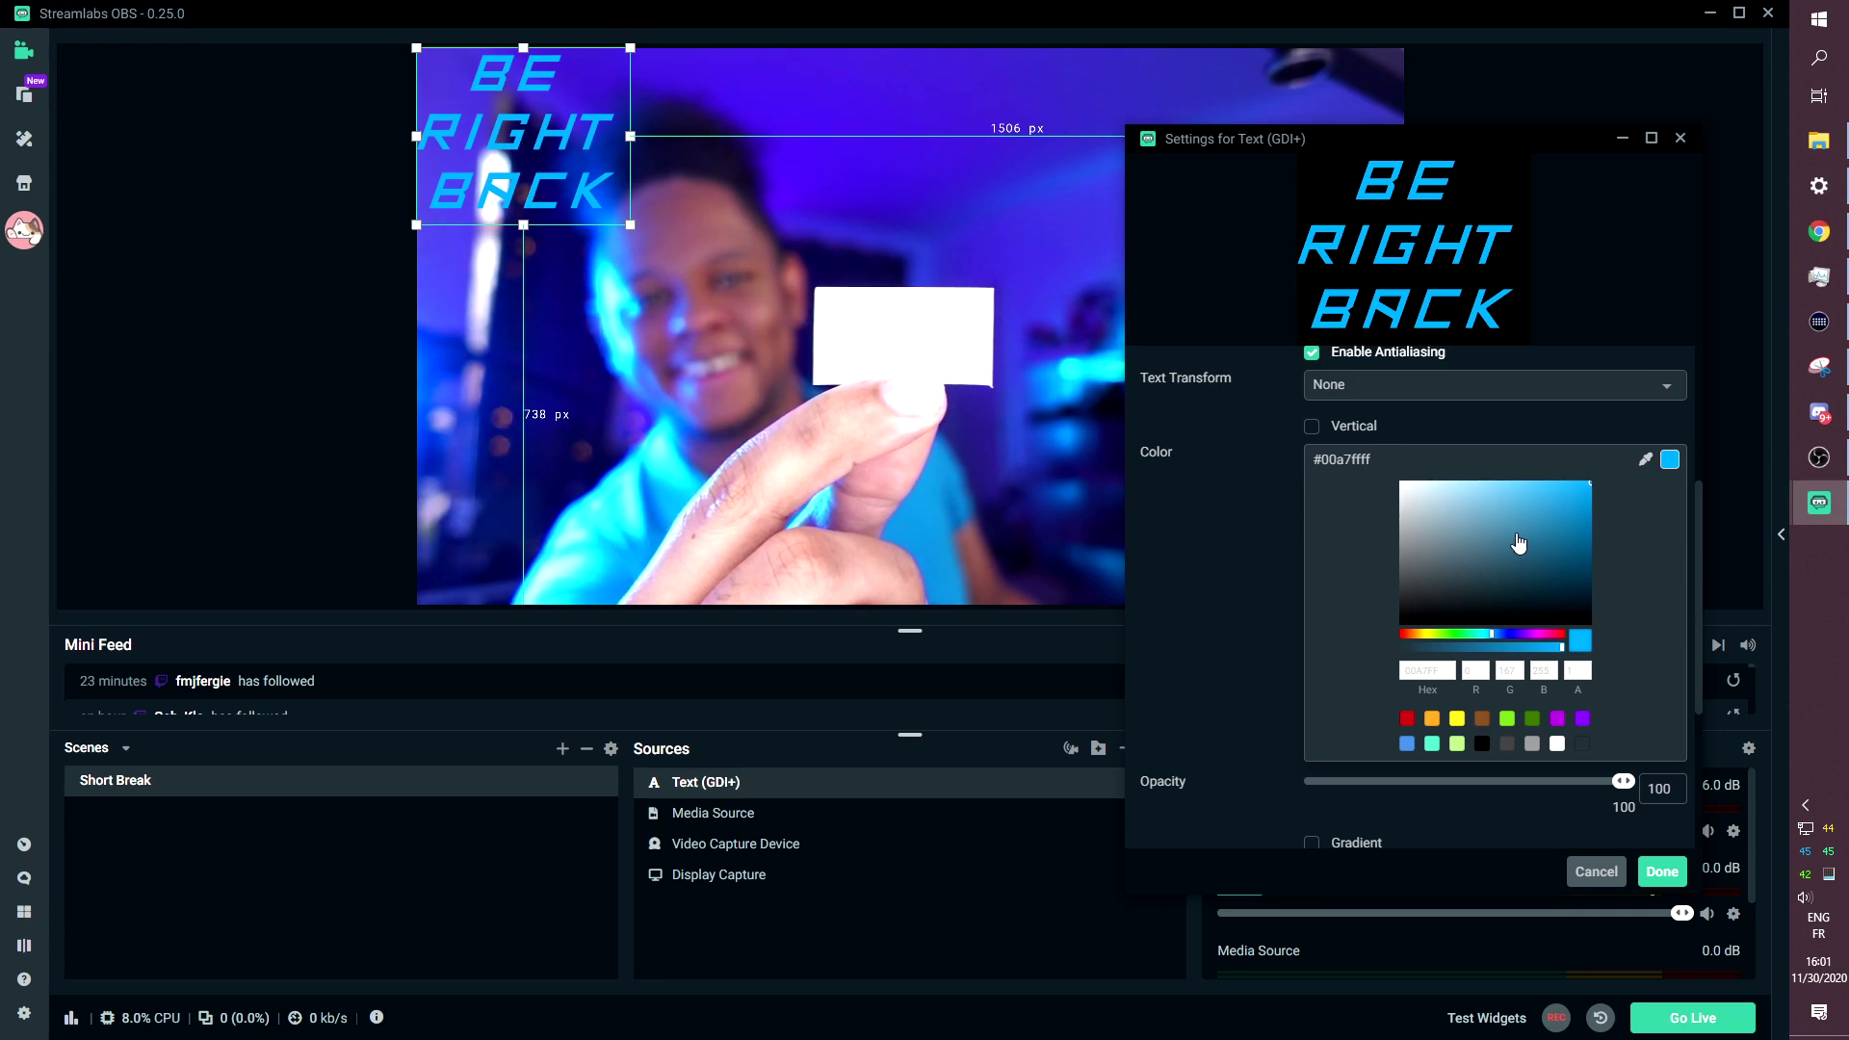
Scale down the blue BE RIGHT BACK text and place it on the held-up white card.
key(Return)
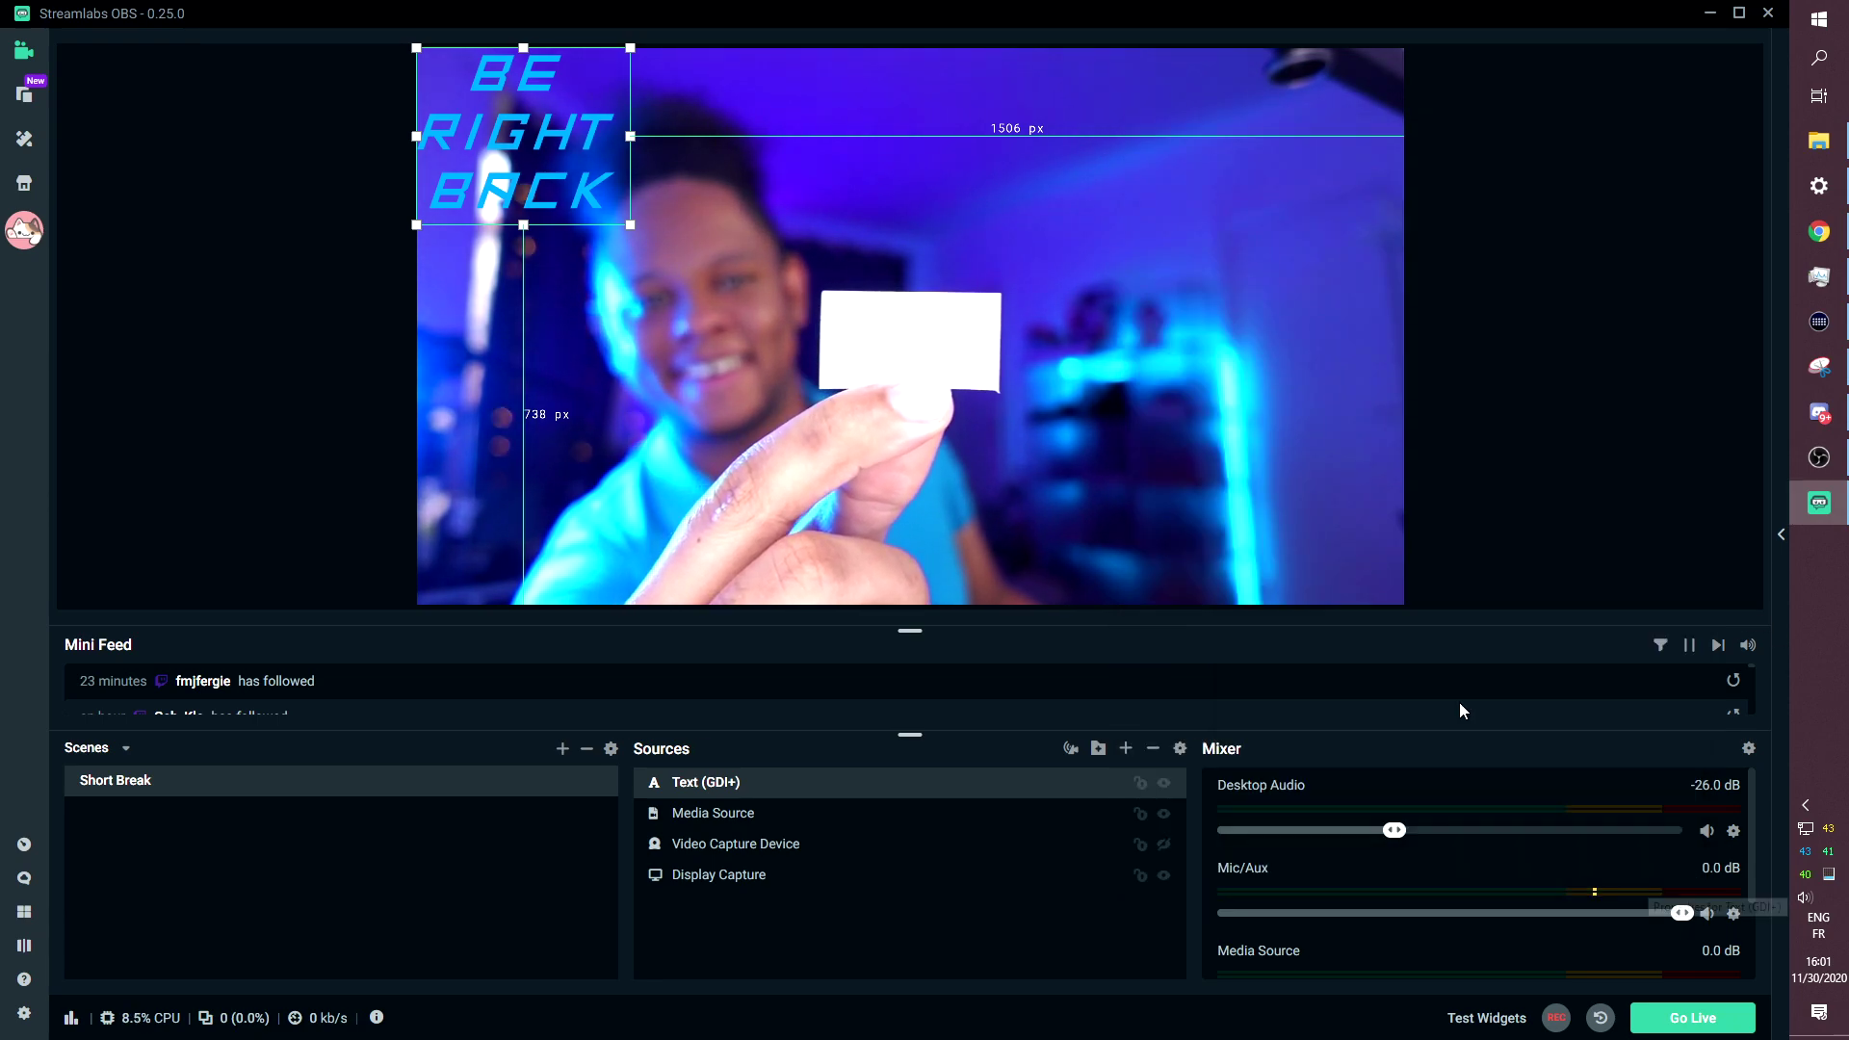
drag(491, 138, 892, 338)
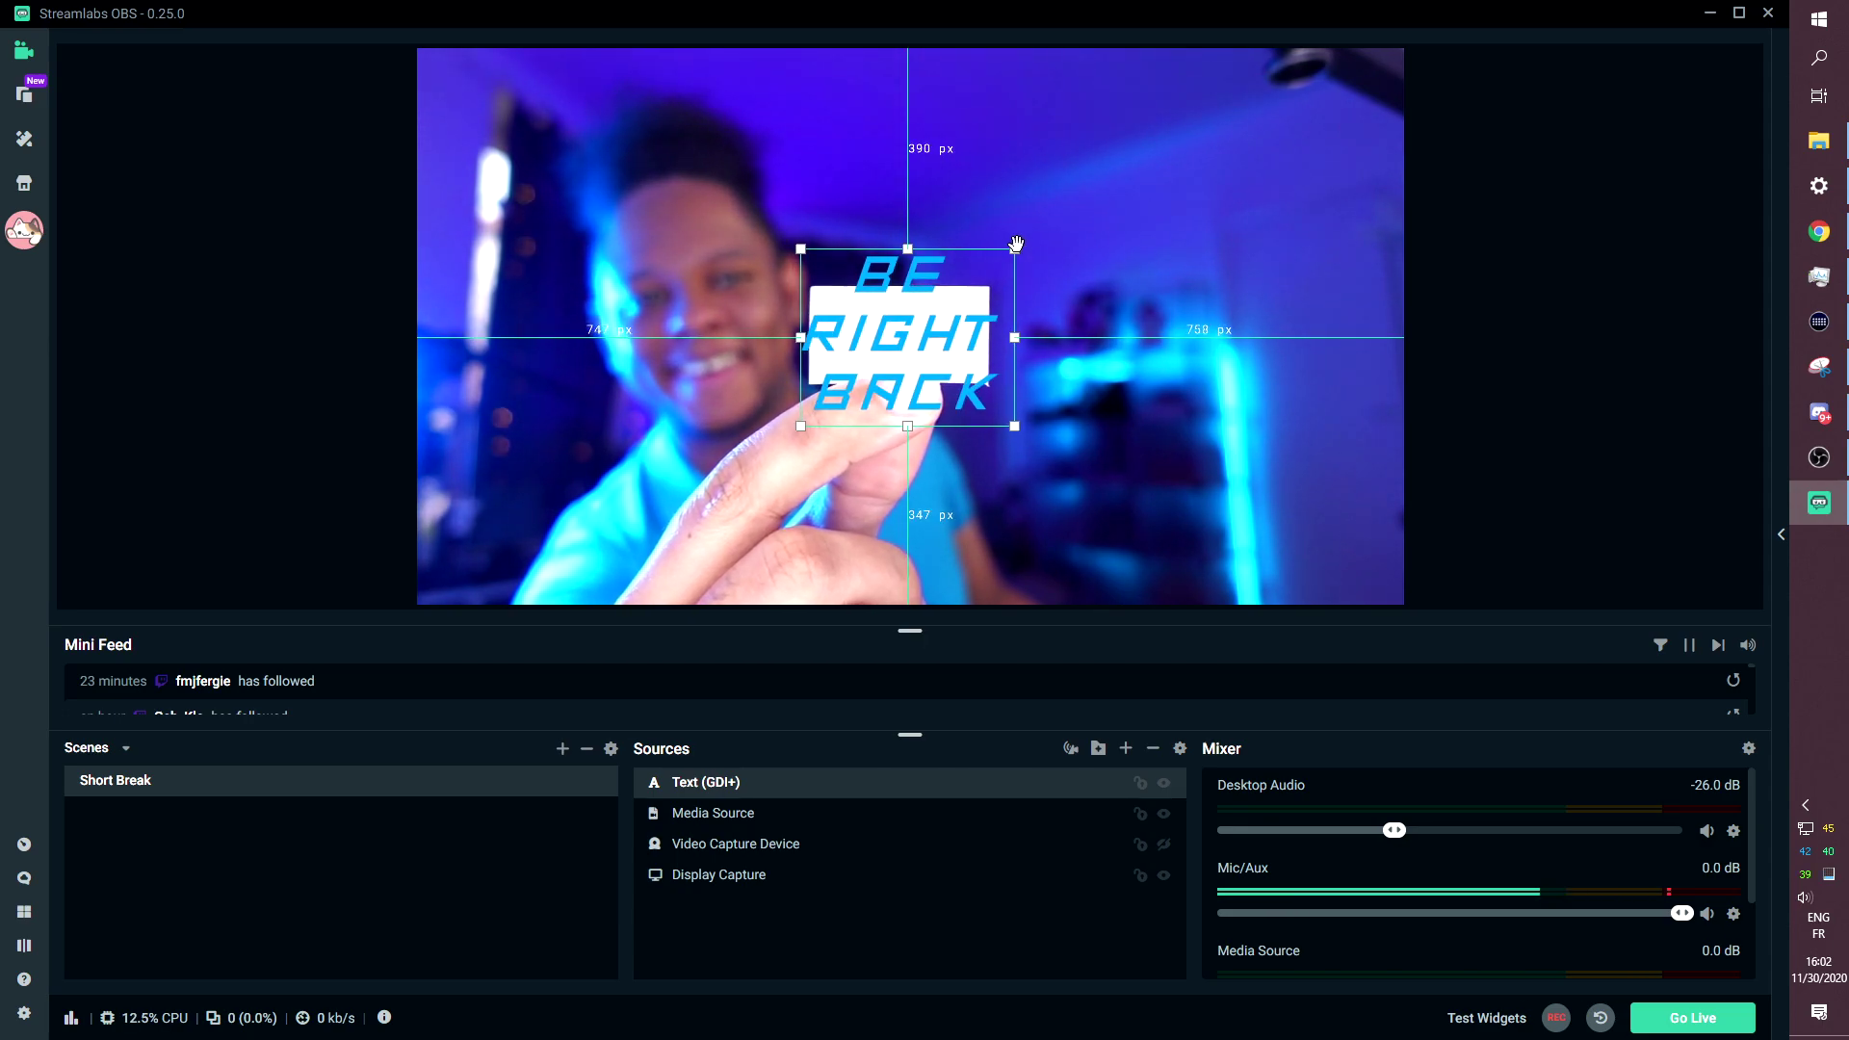
mouse_move(1017, 249)
mouse_down()
mouse_move(901, 345)
mouse_move(917, 343)
mouse_up()
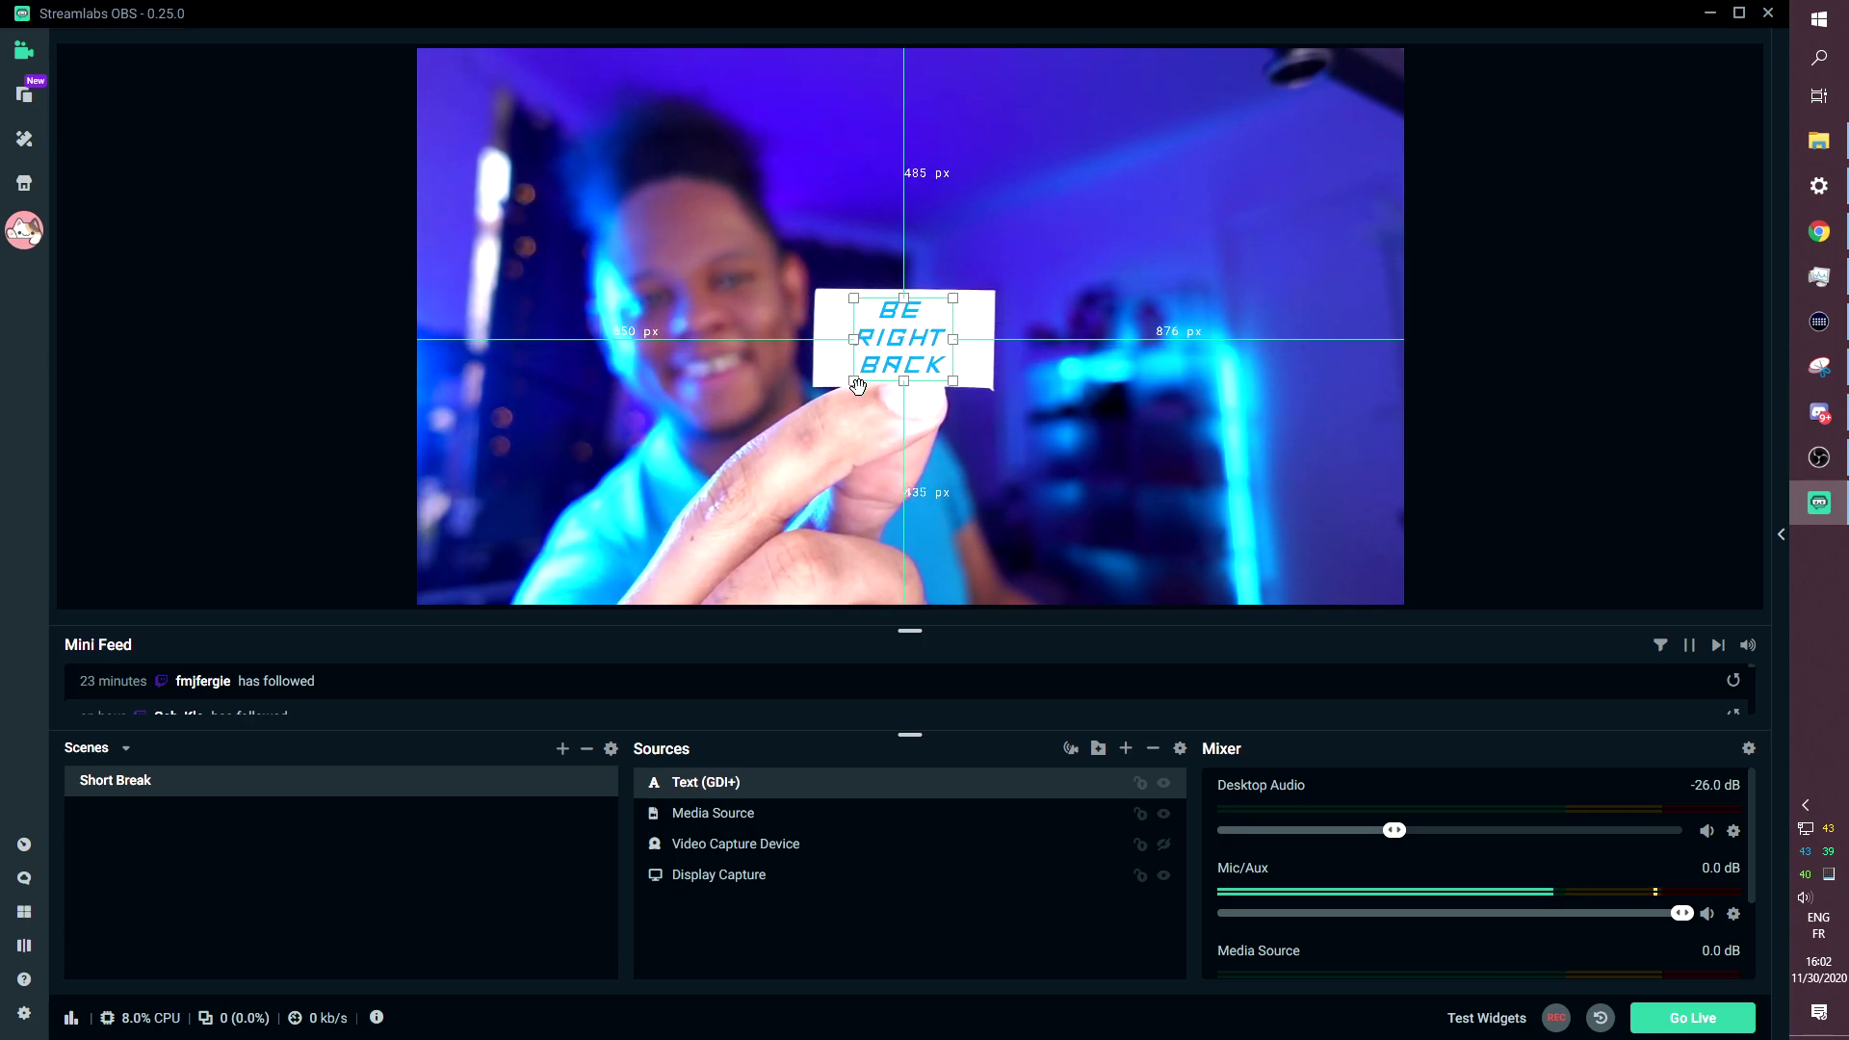
click(816, 946)
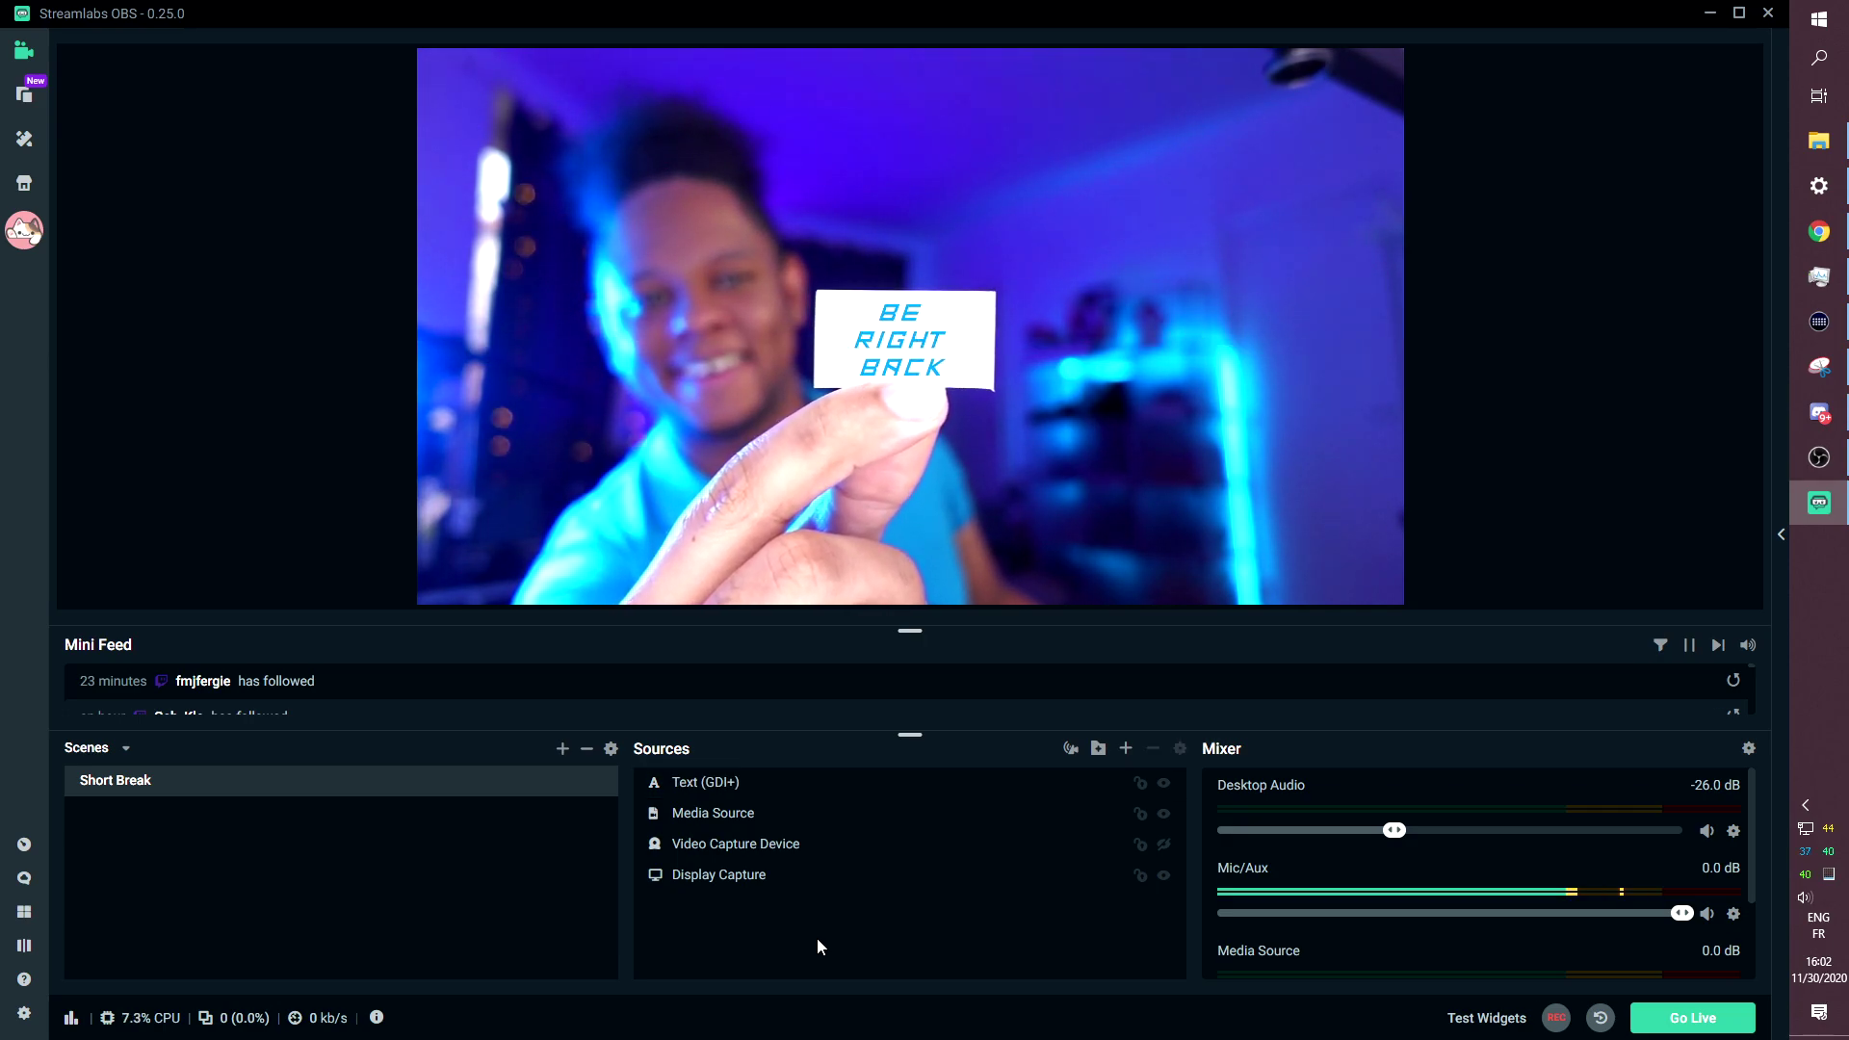
Add a Chatbox widget source with its default name to the Short Break scene.
click(1126, 748)
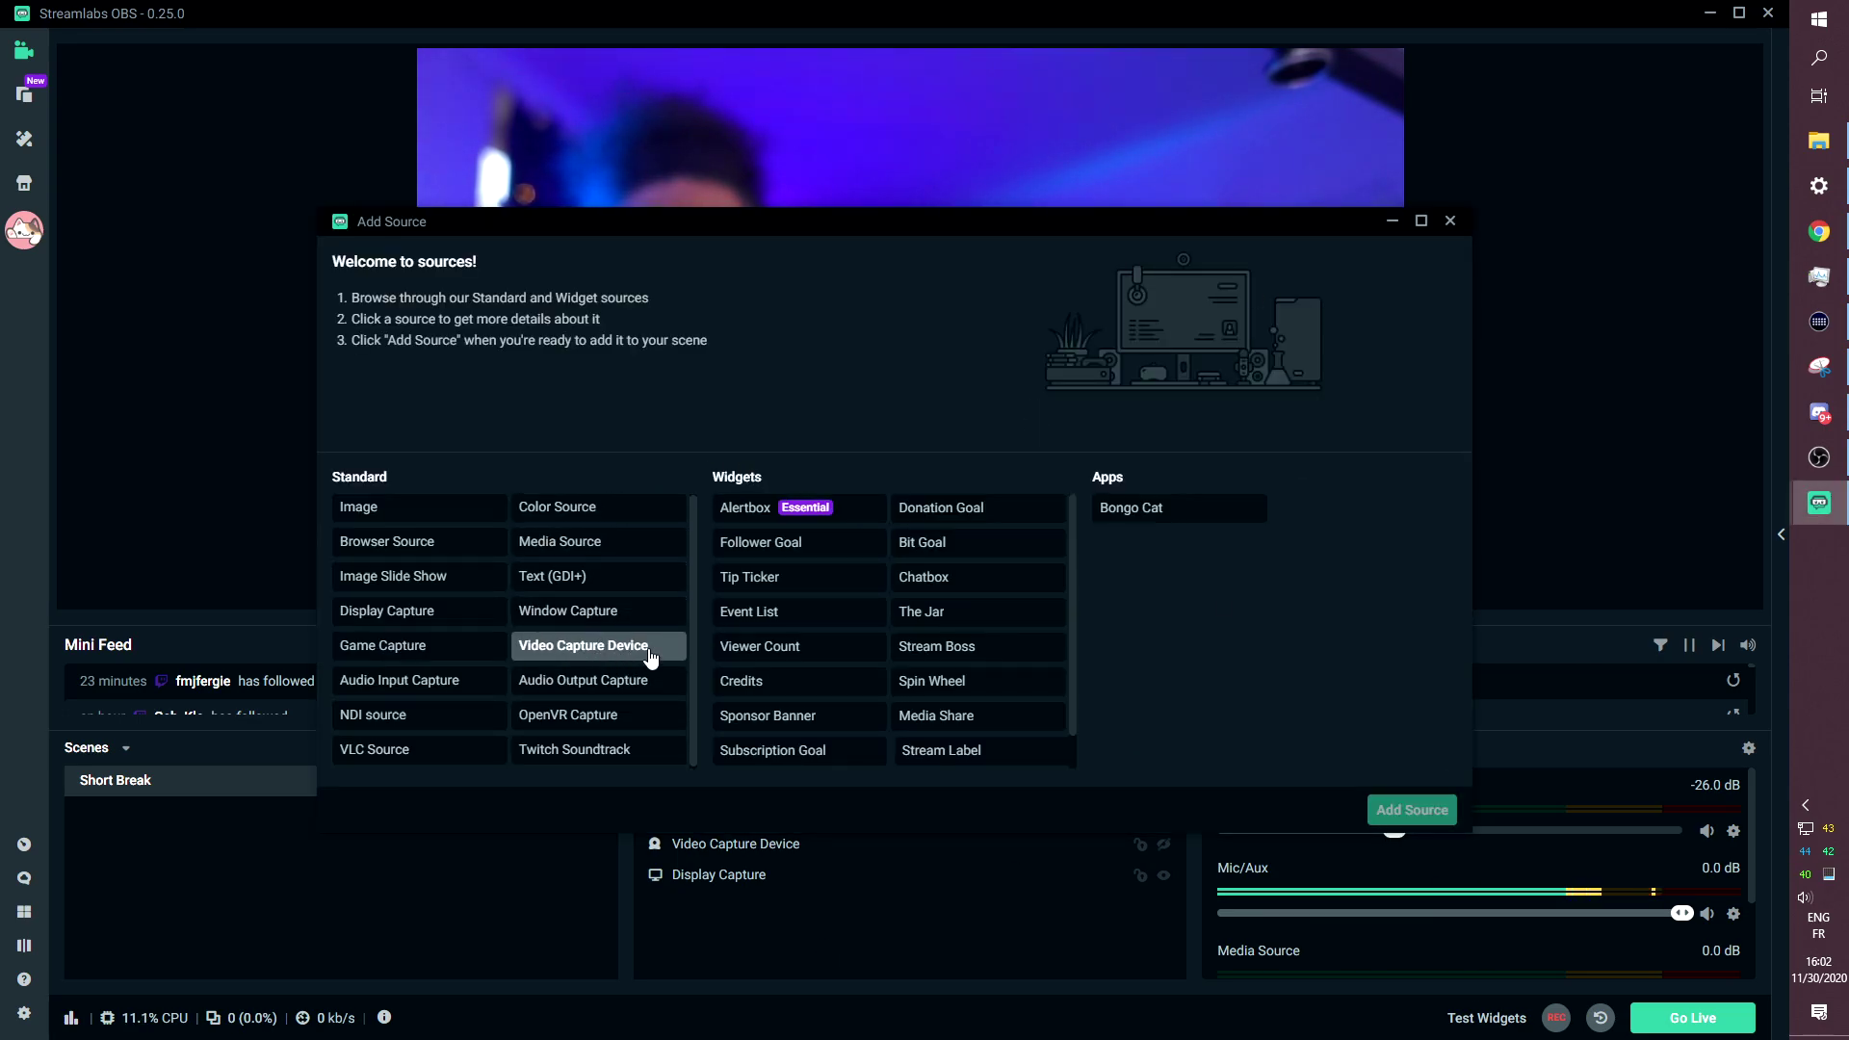
scroll(852, 572, down, 1)
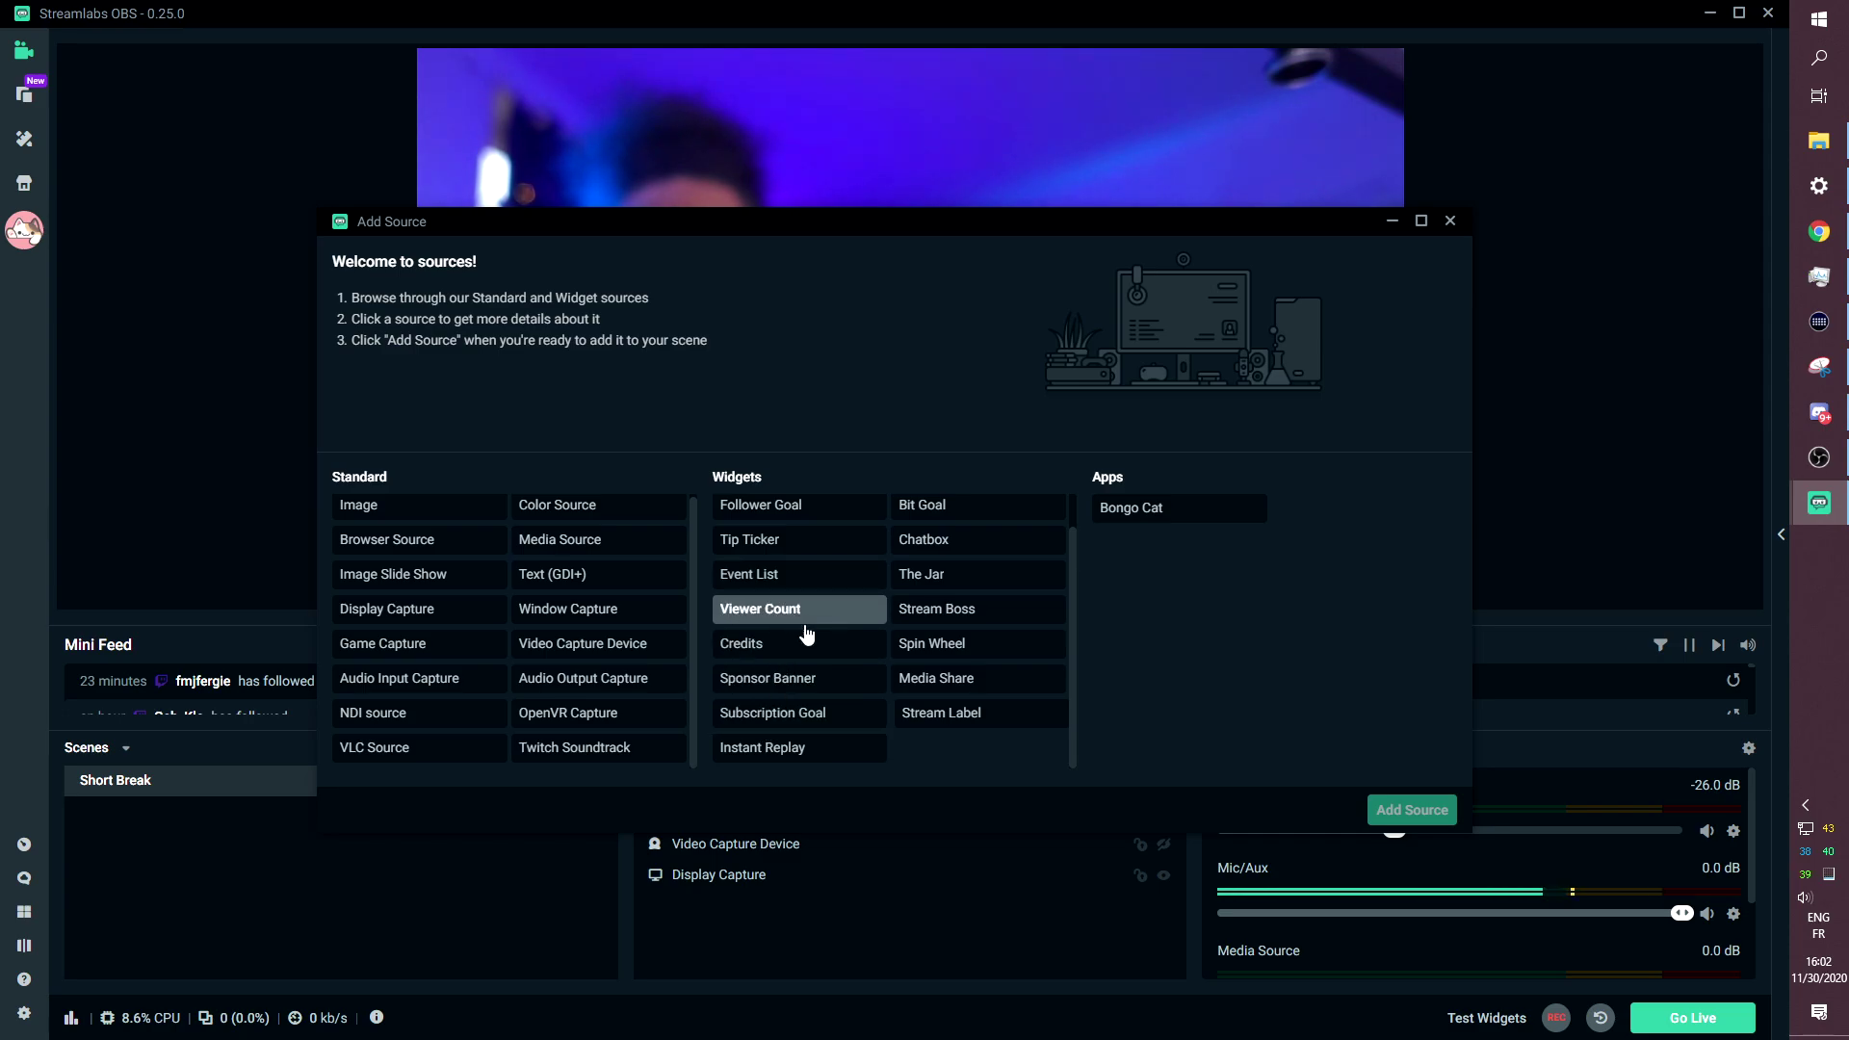
scroll(853, 636, up, 1)
click(925, 577)
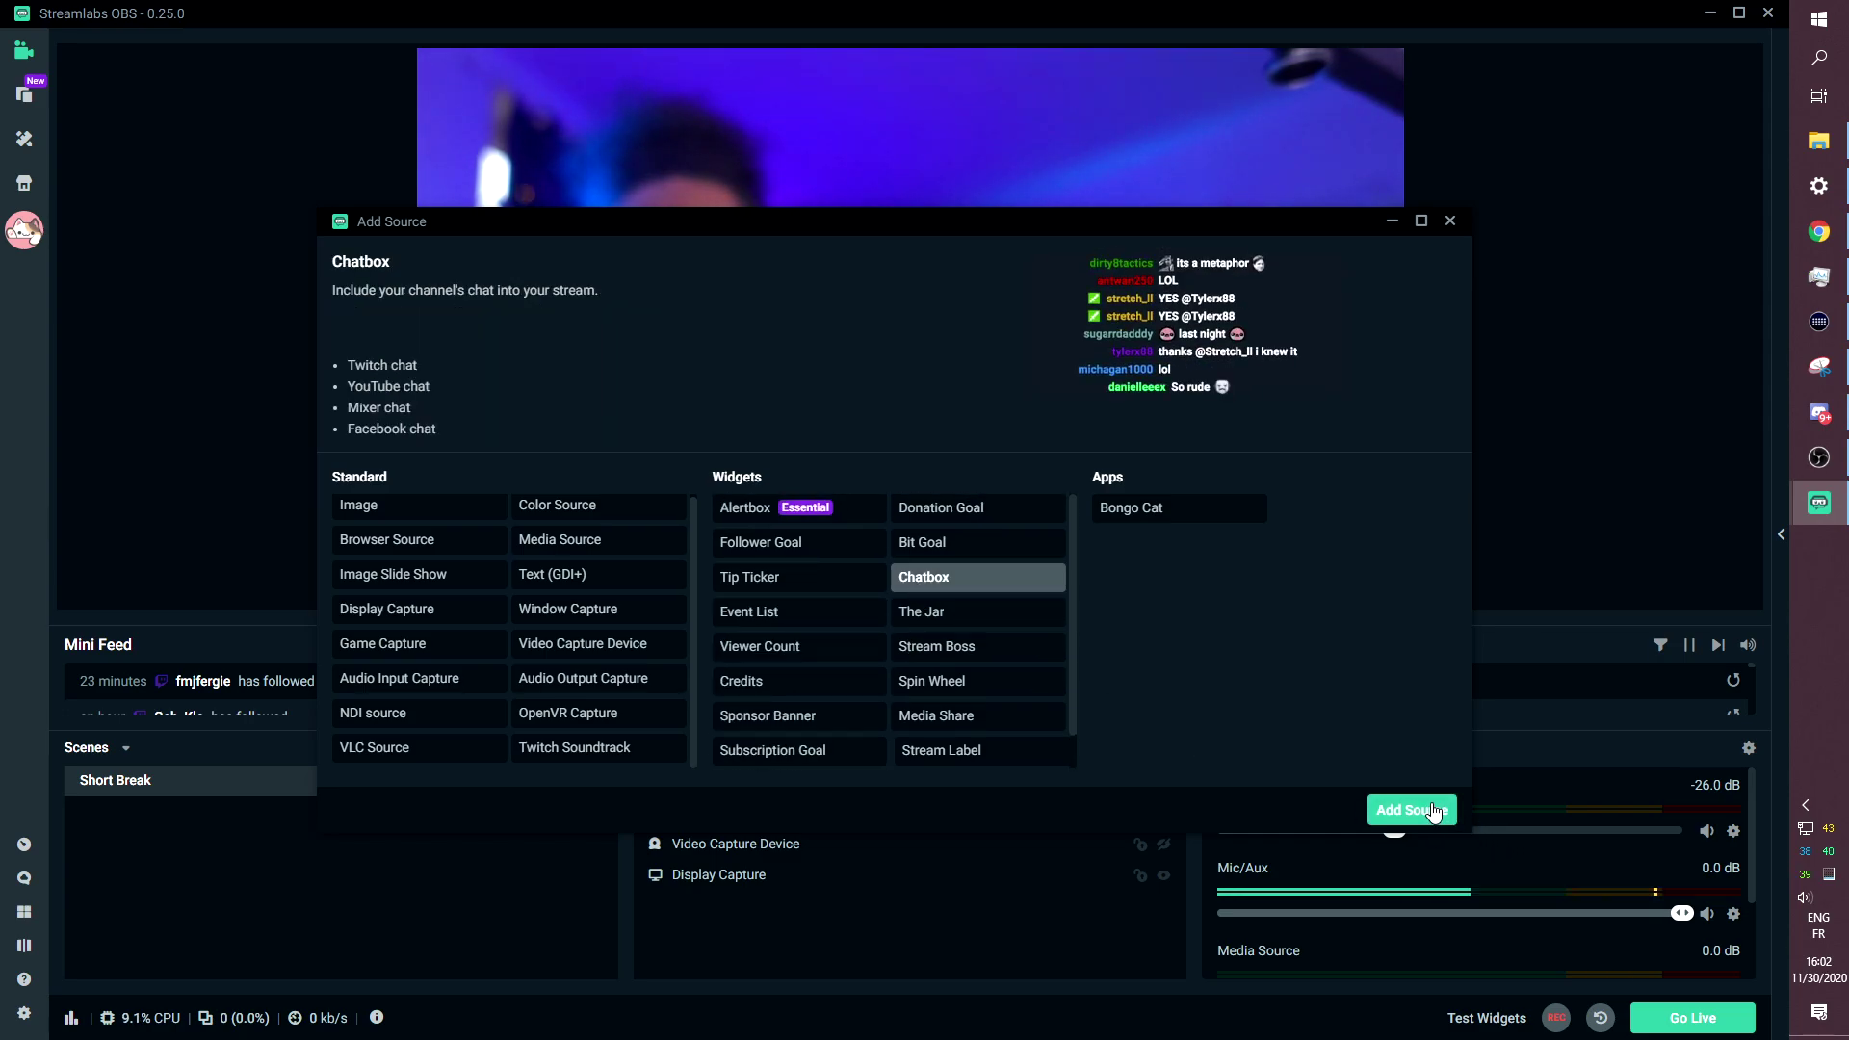
click(1433, 811)
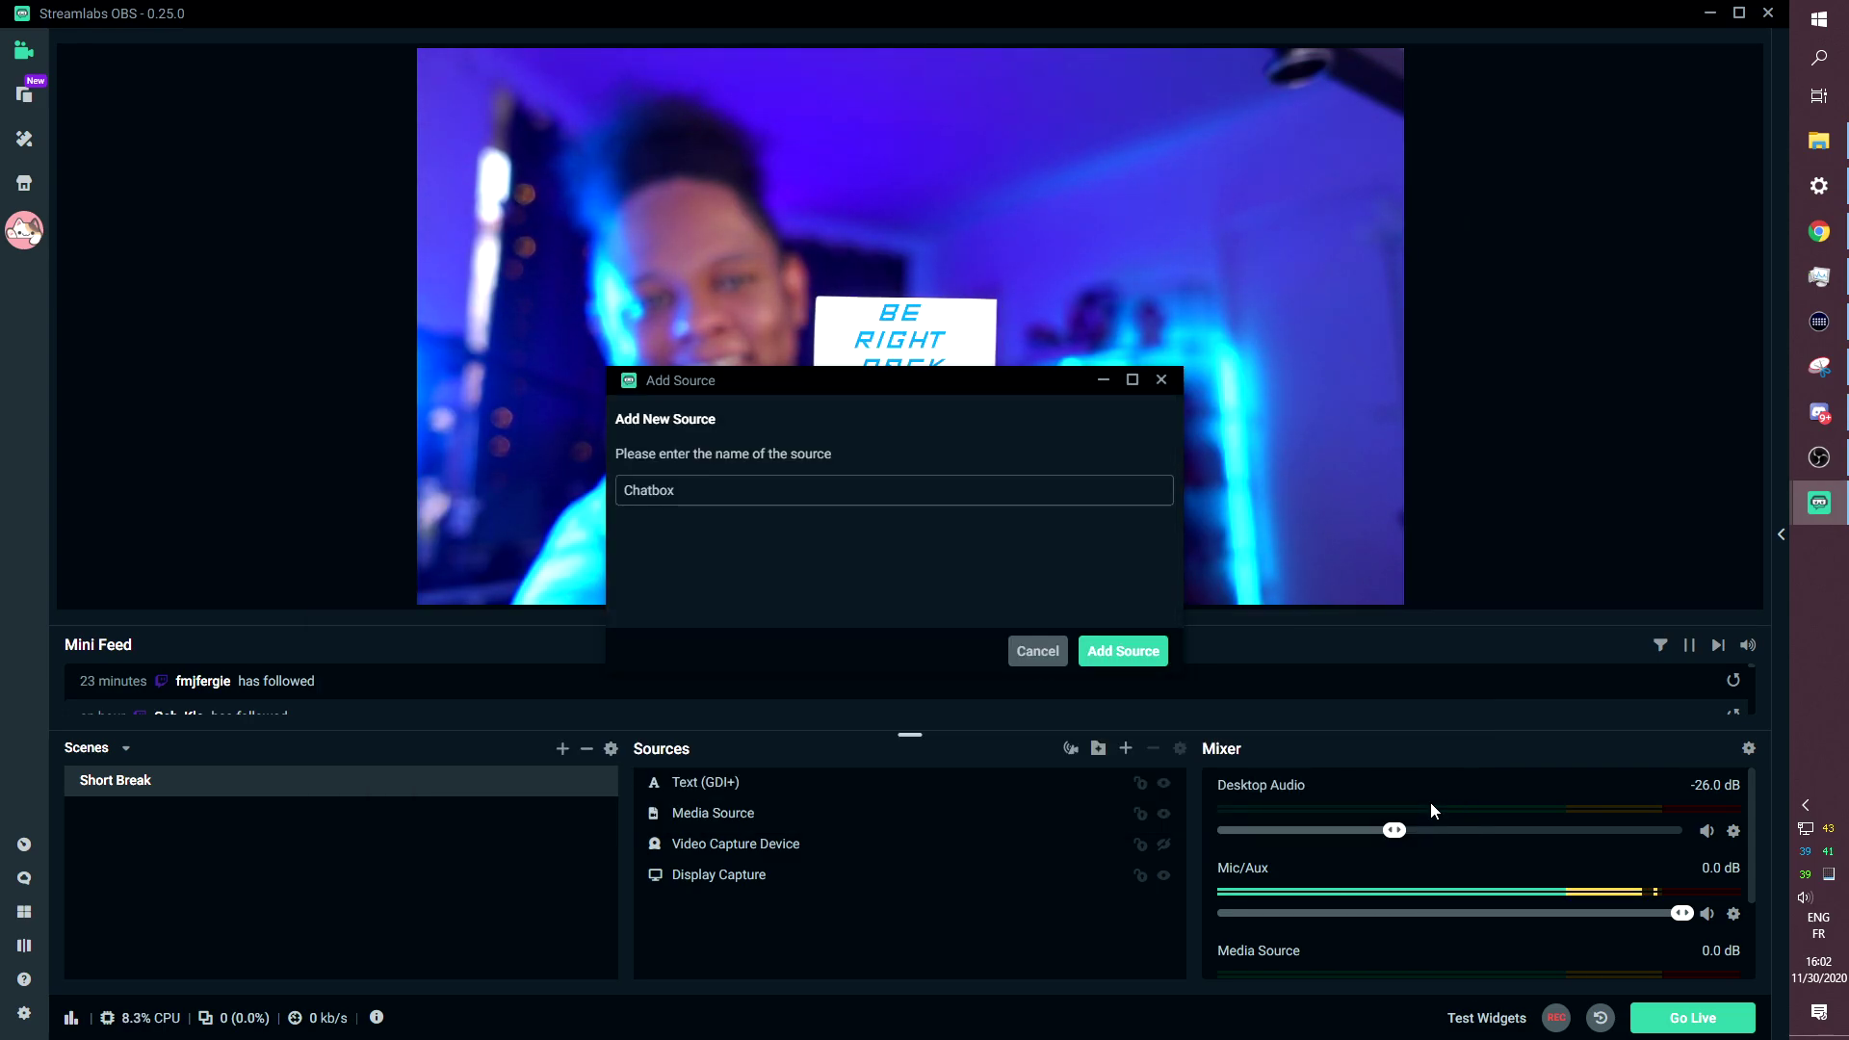
click(1123, 654)
Move the chatbox to the right side of the scene and set its width to 500.
drag(629, 41, 1590, 68)
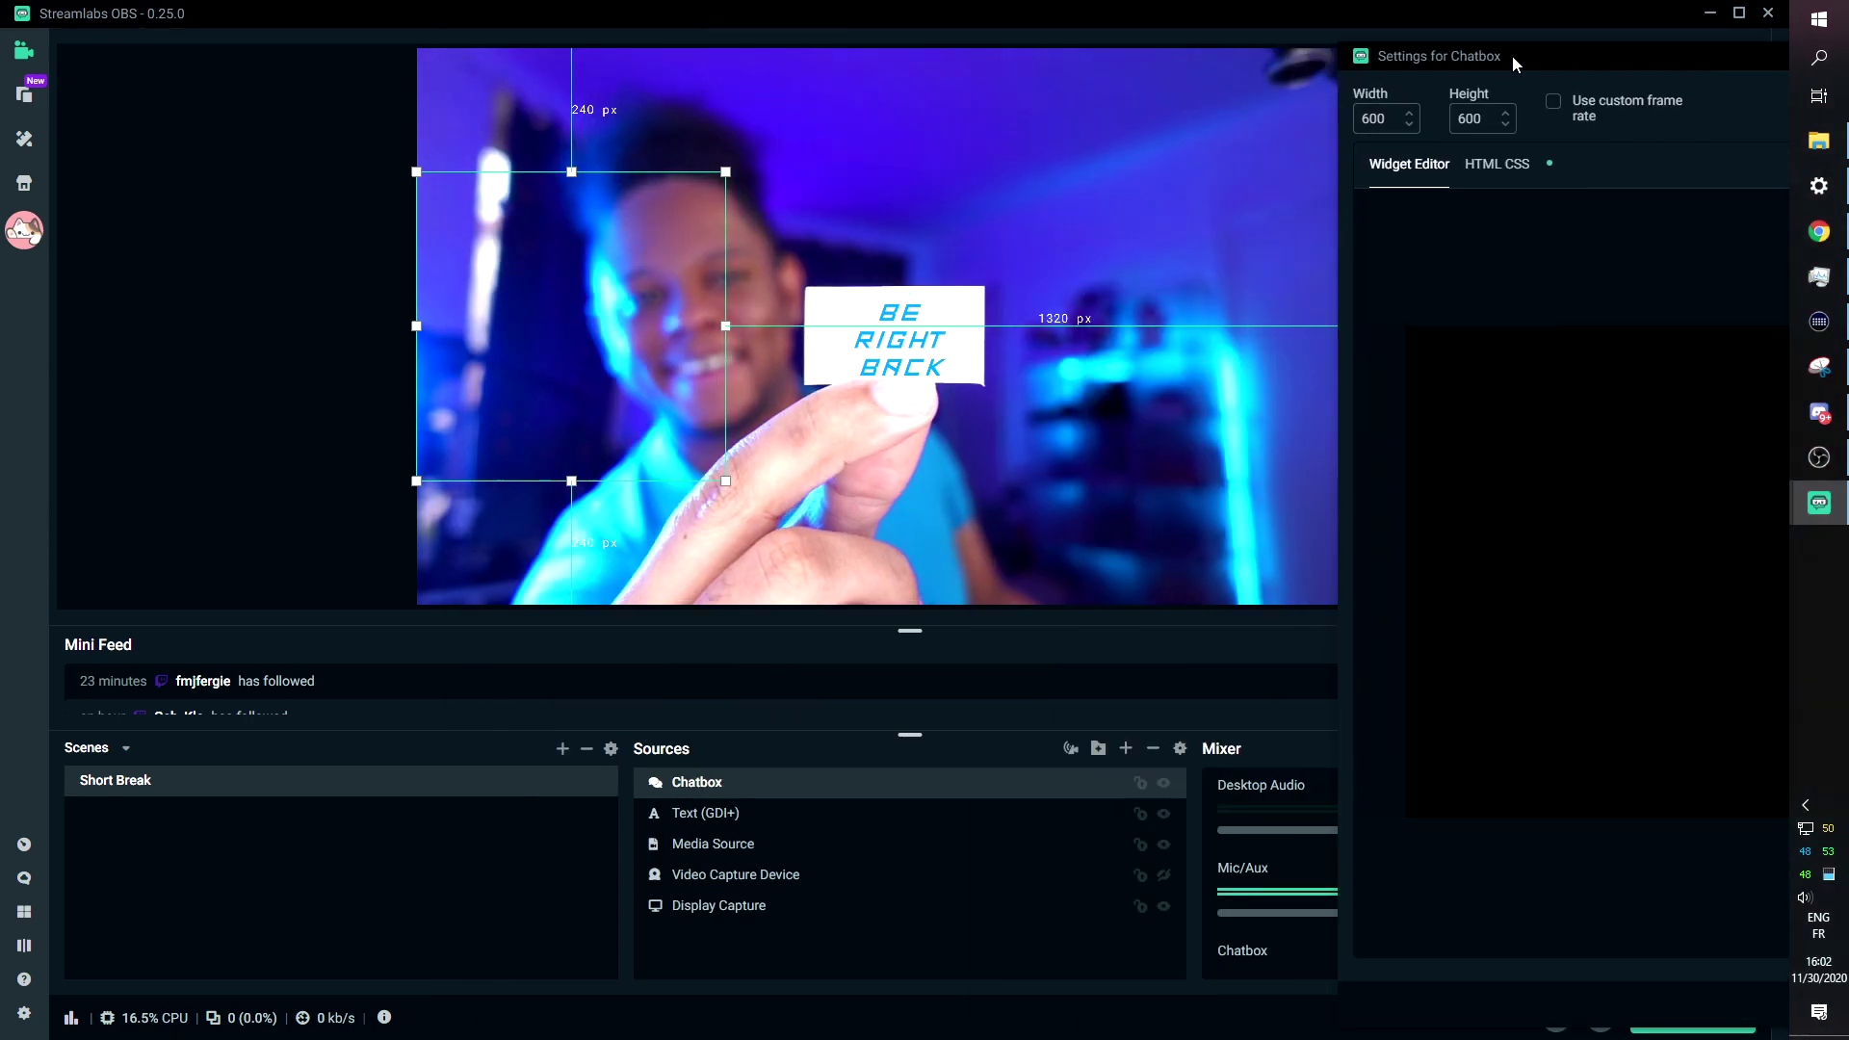
drag(534, 320, 1163, 359)
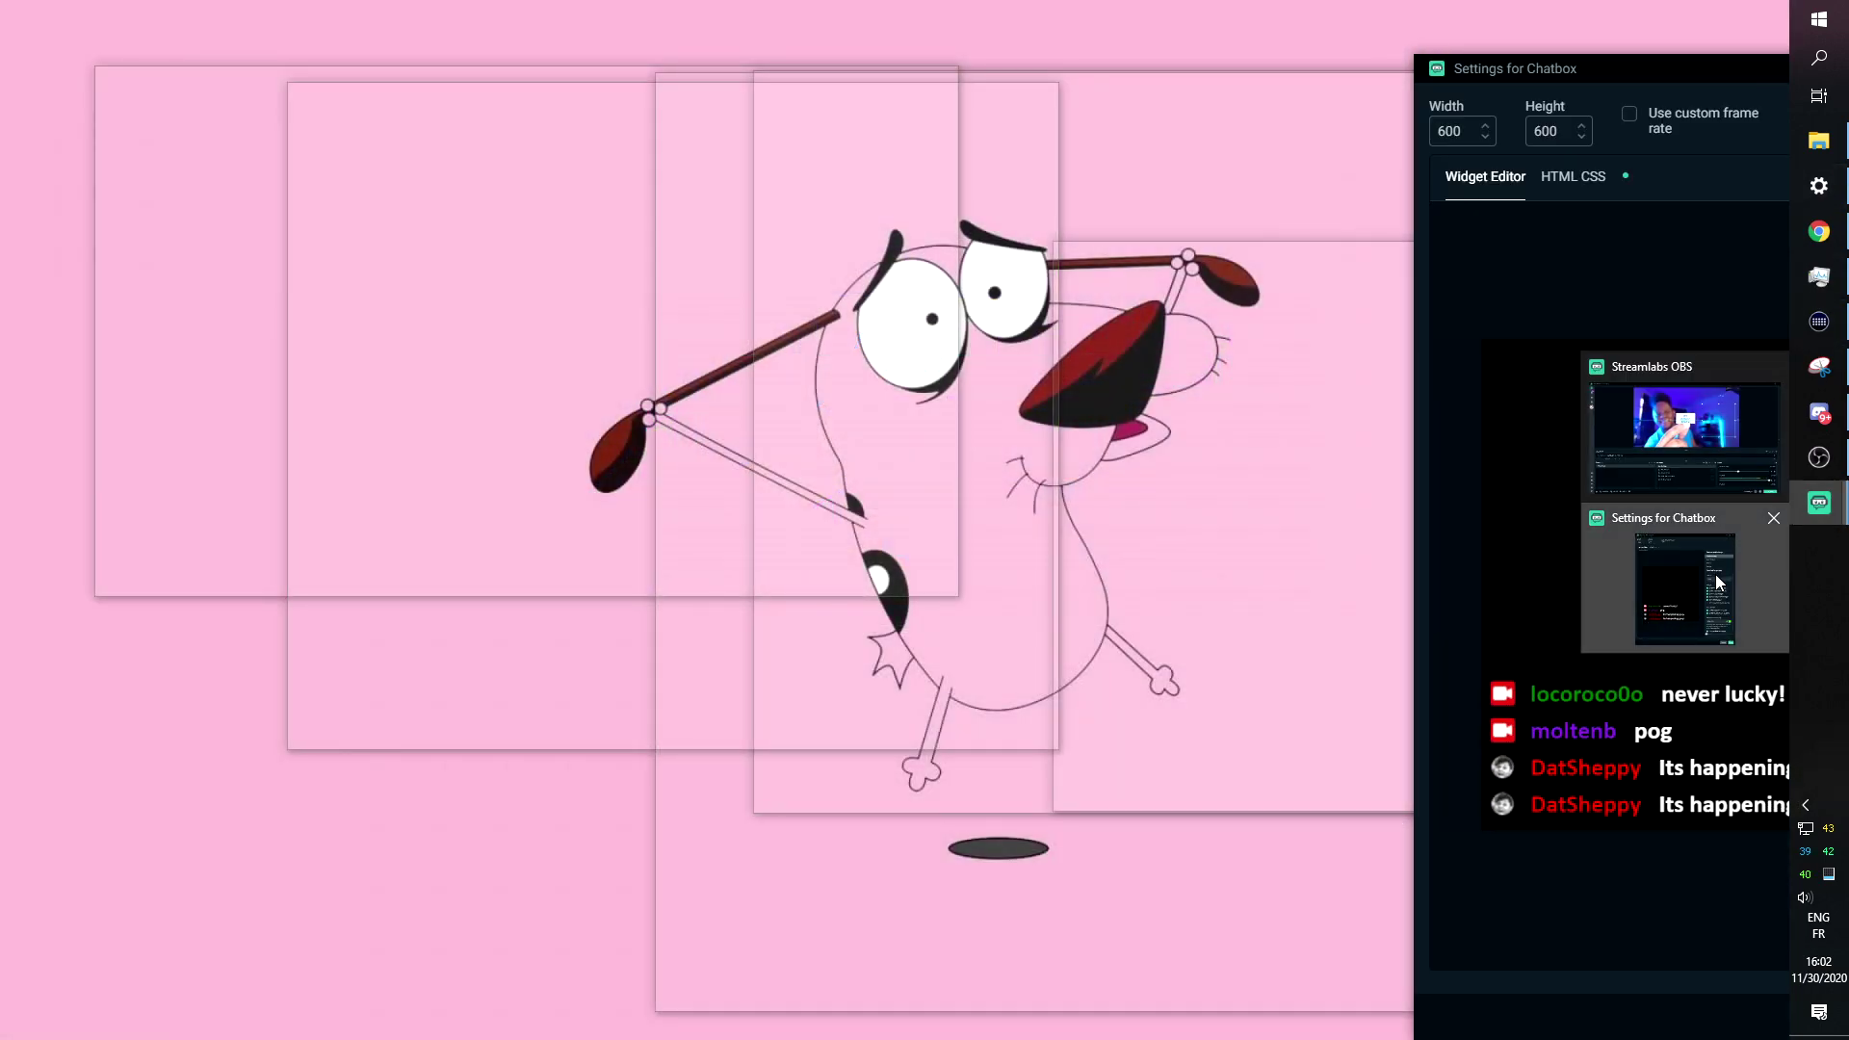
click(1715, 578)
drag(1529, 120, 1611, 112)
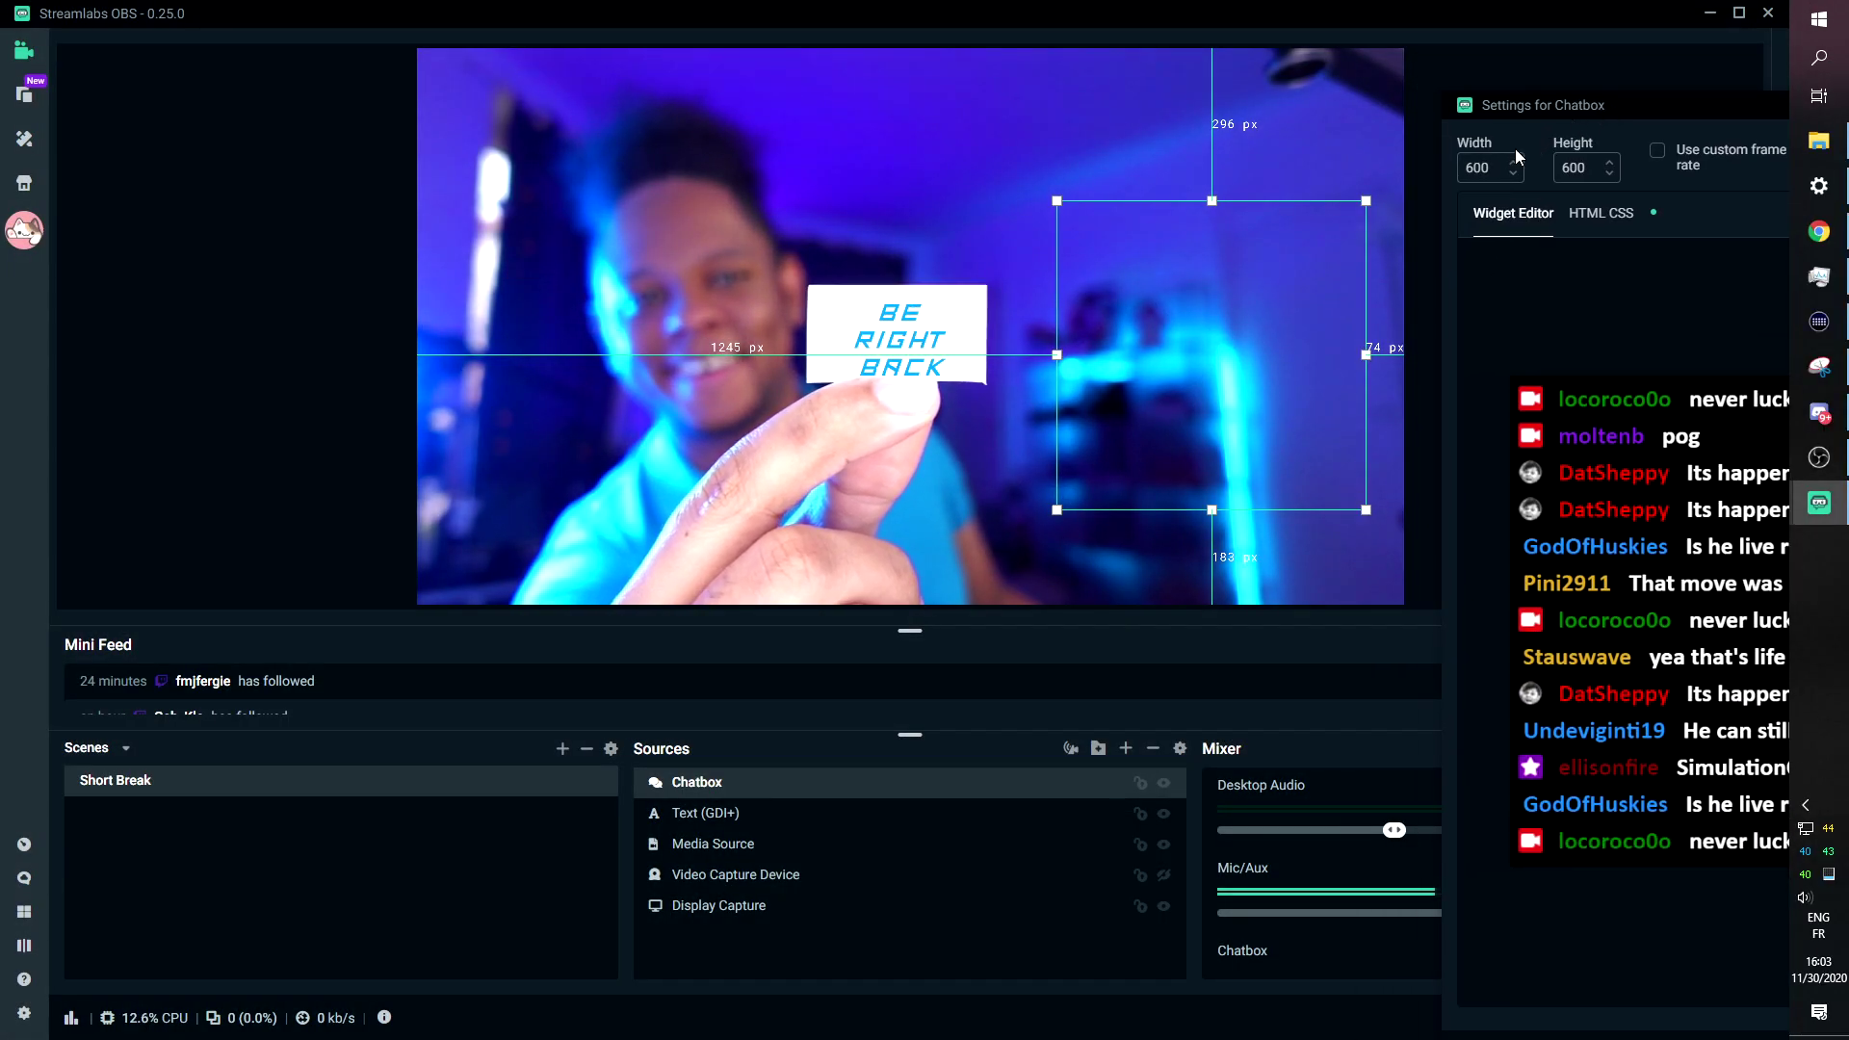
double_click(1477, 168)
text(500)
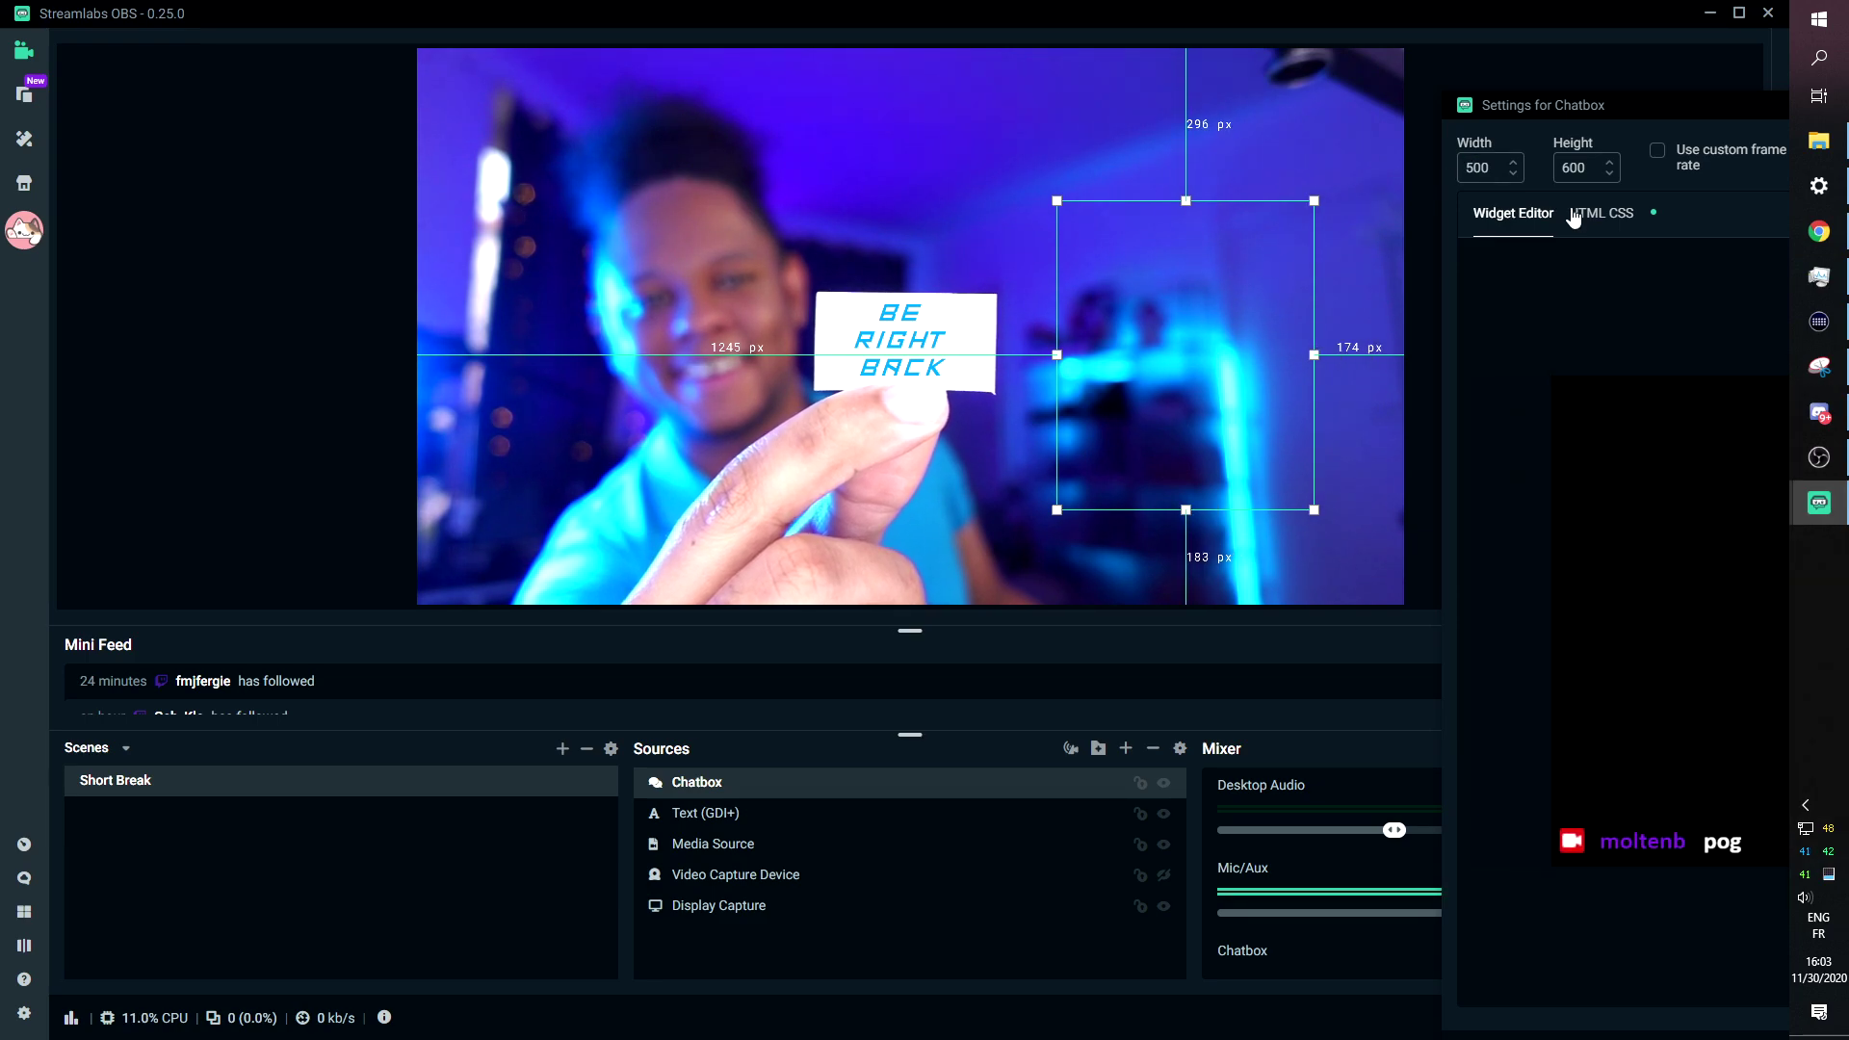
mouse_move(1660, 106)
mouse_down()
mouse_move(1275, 59)
mouse_move(1056, 67)
mouse_up()
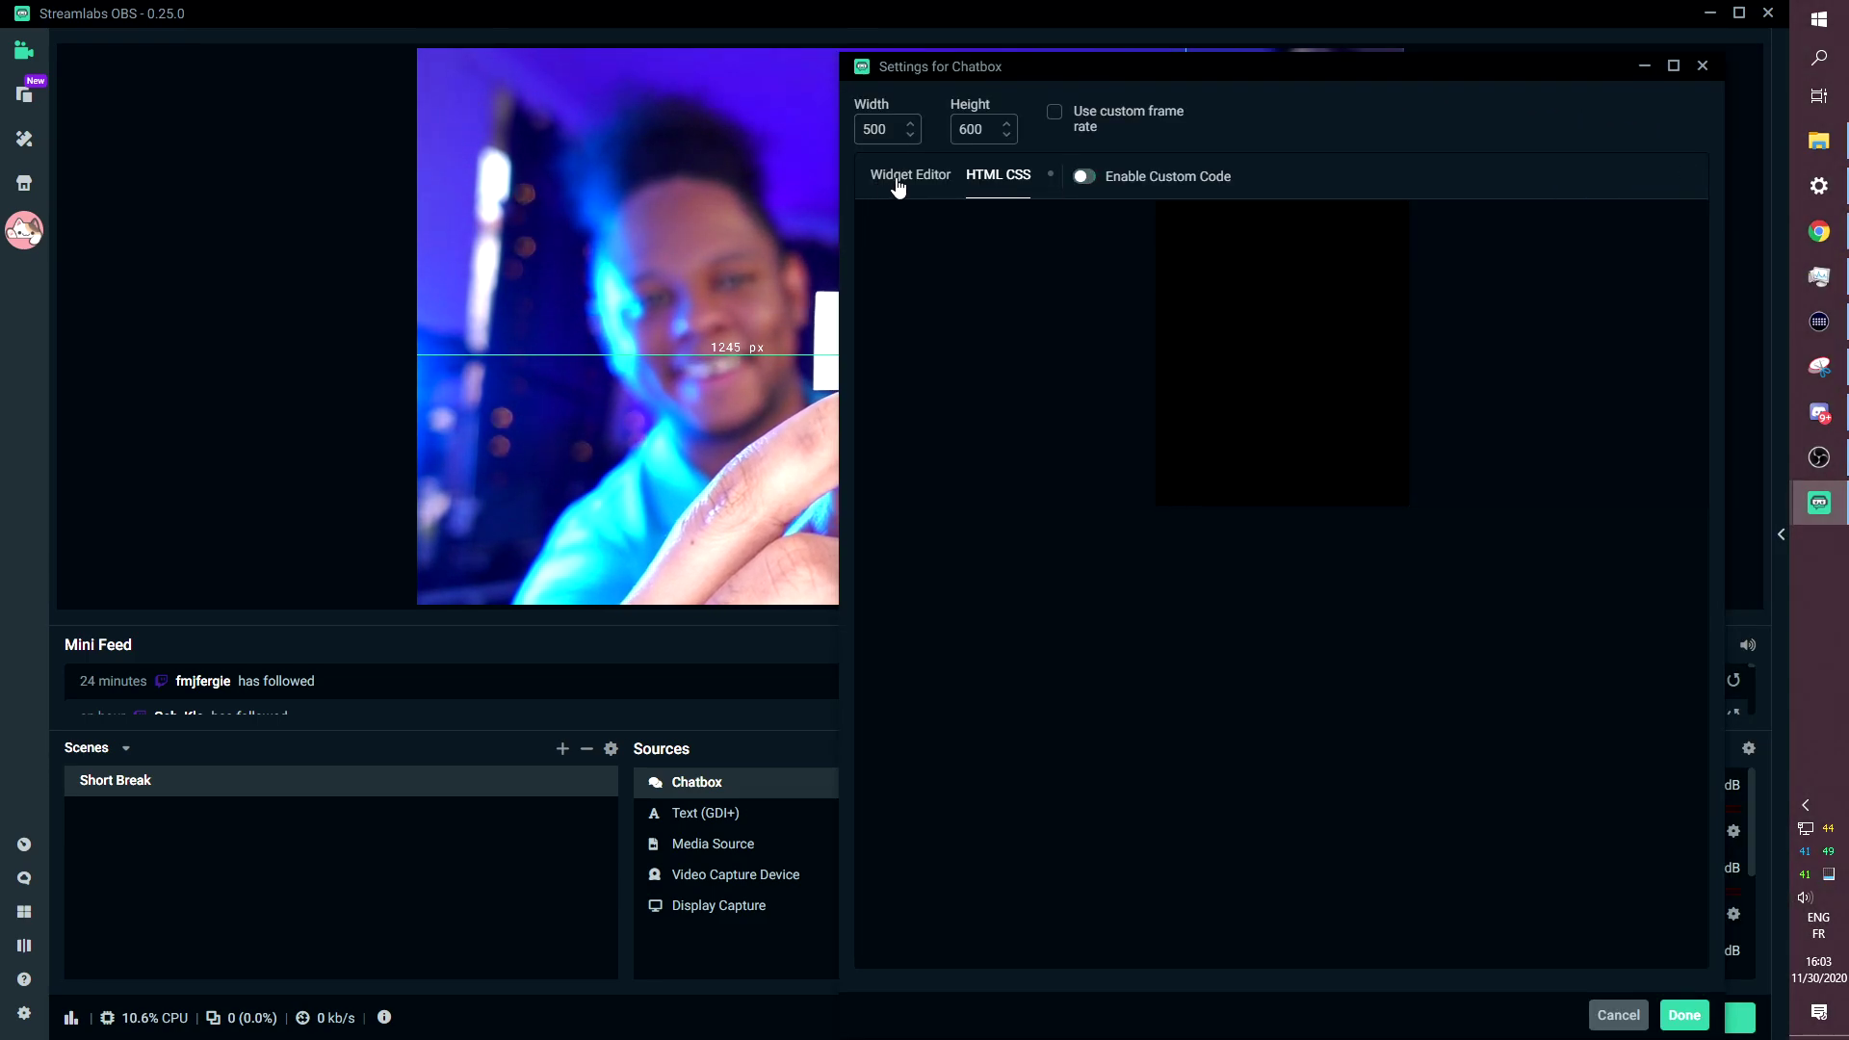
click(939, 355)
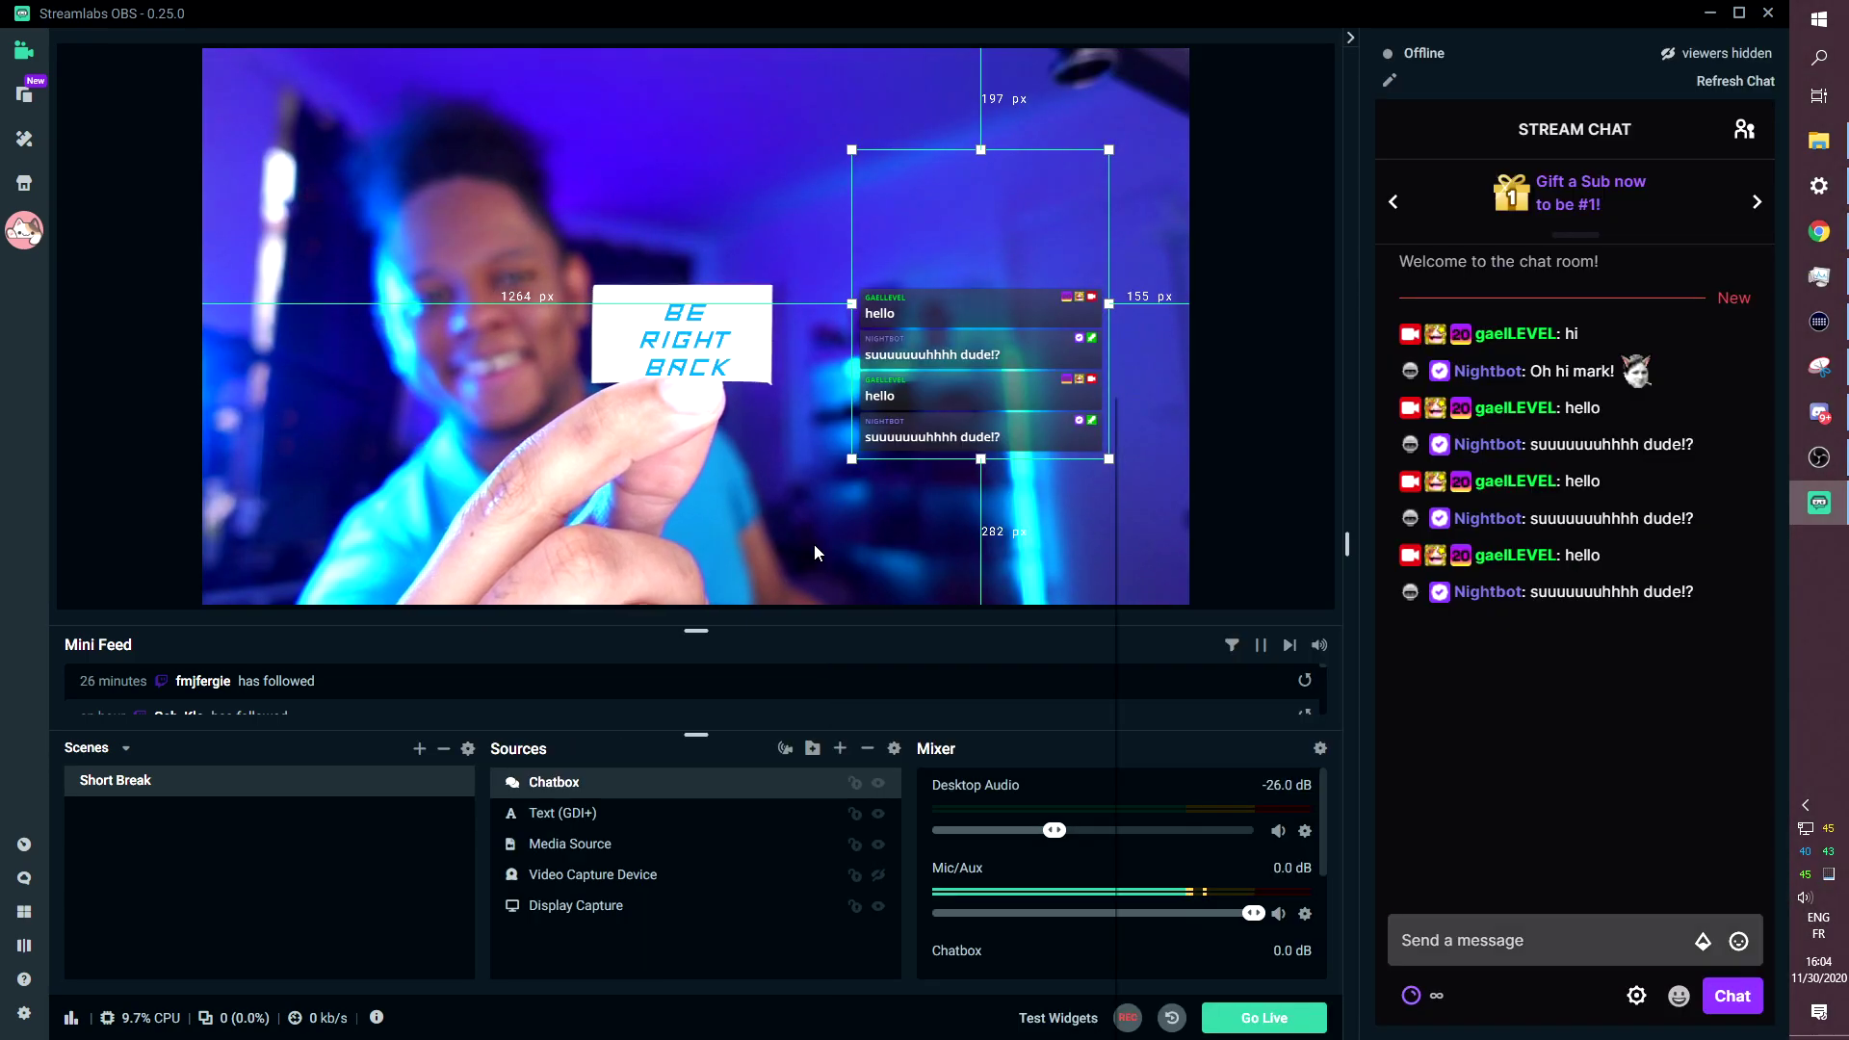
Apply Transform > Center Vertical to the Chatbox source, then deselect it.
right_click(844, 486)
mouse_move(926, 533)
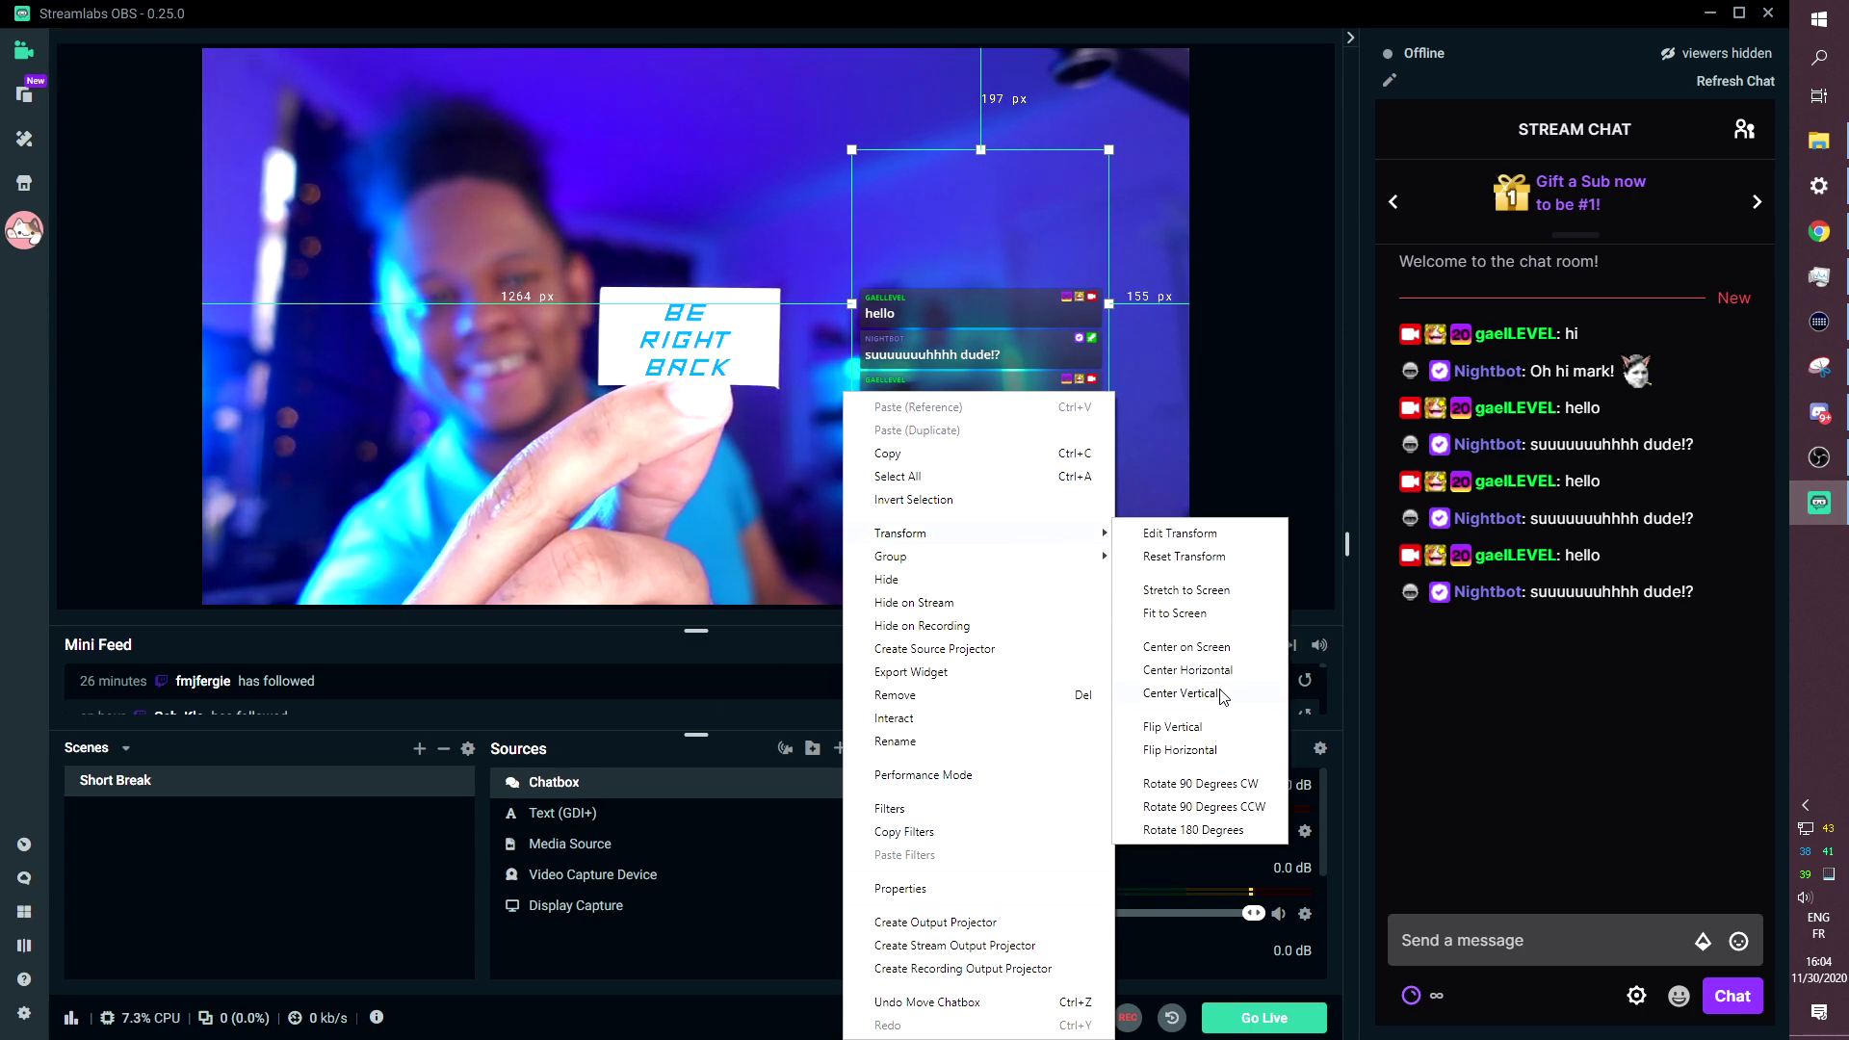
click(1217, 695)
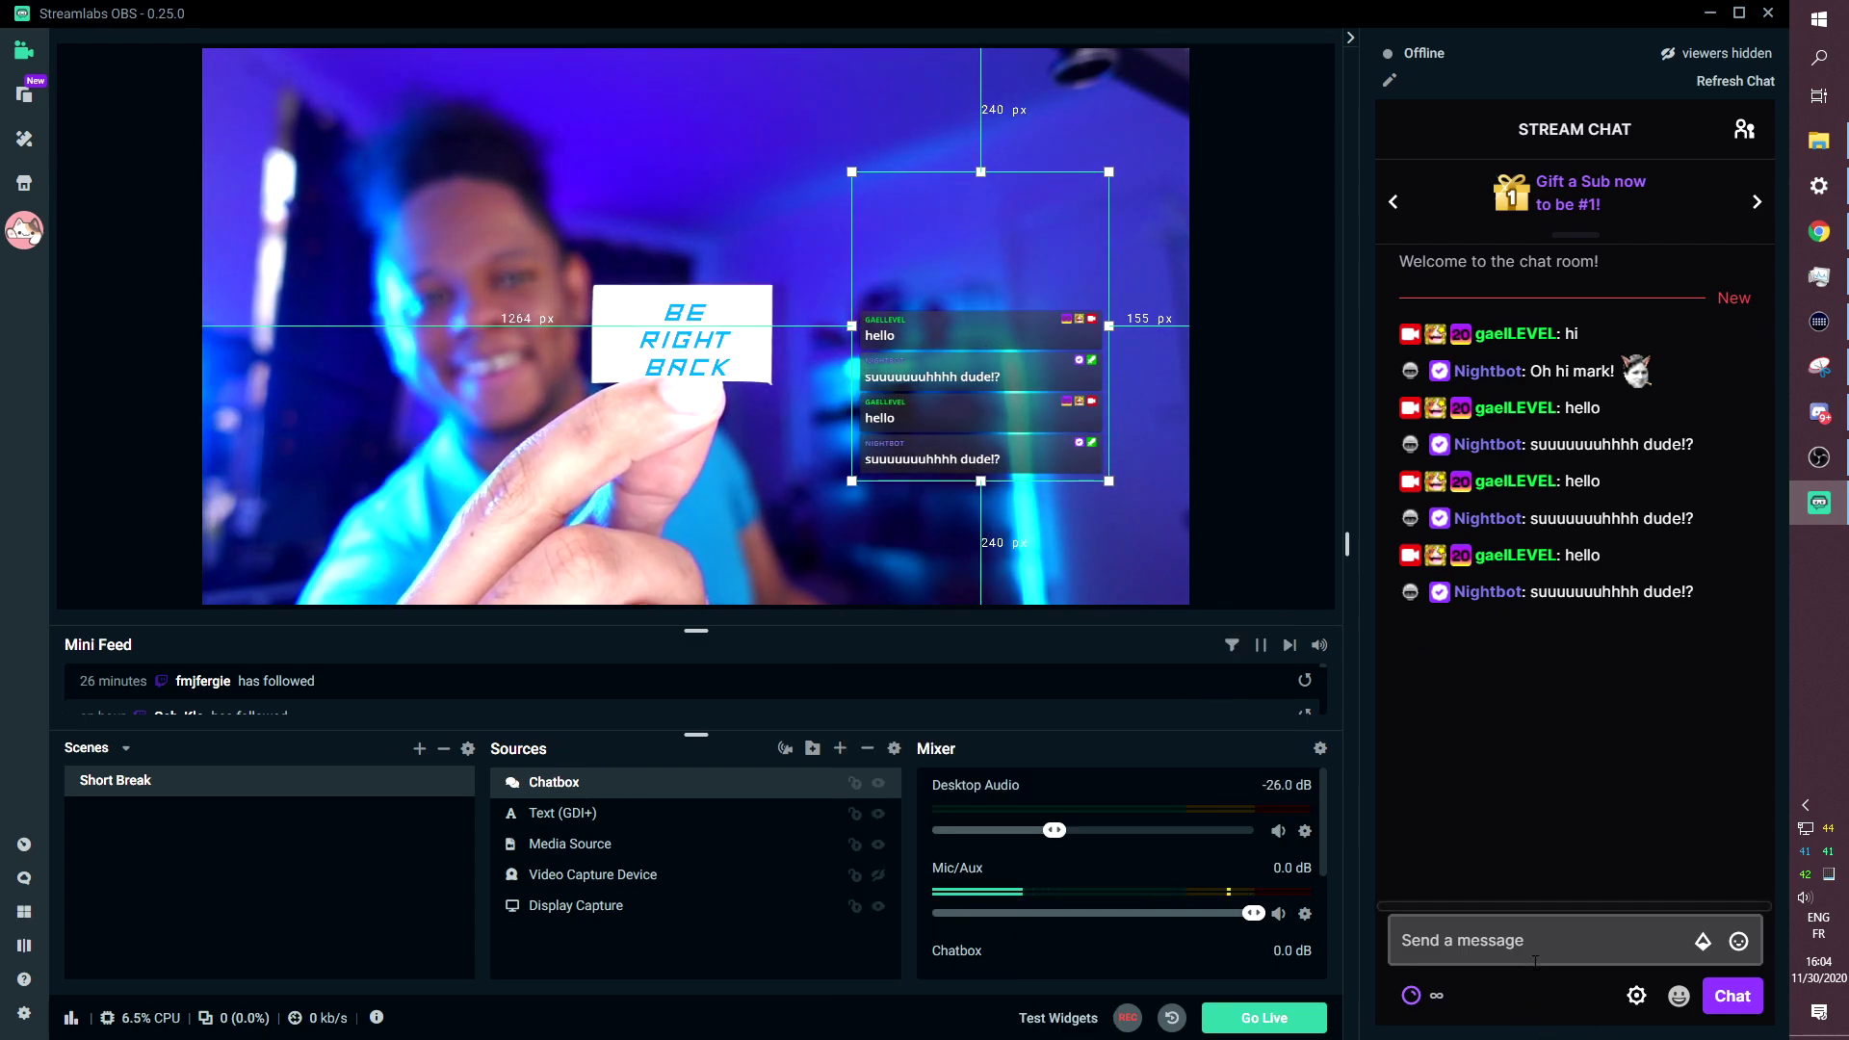
click(95, 375)
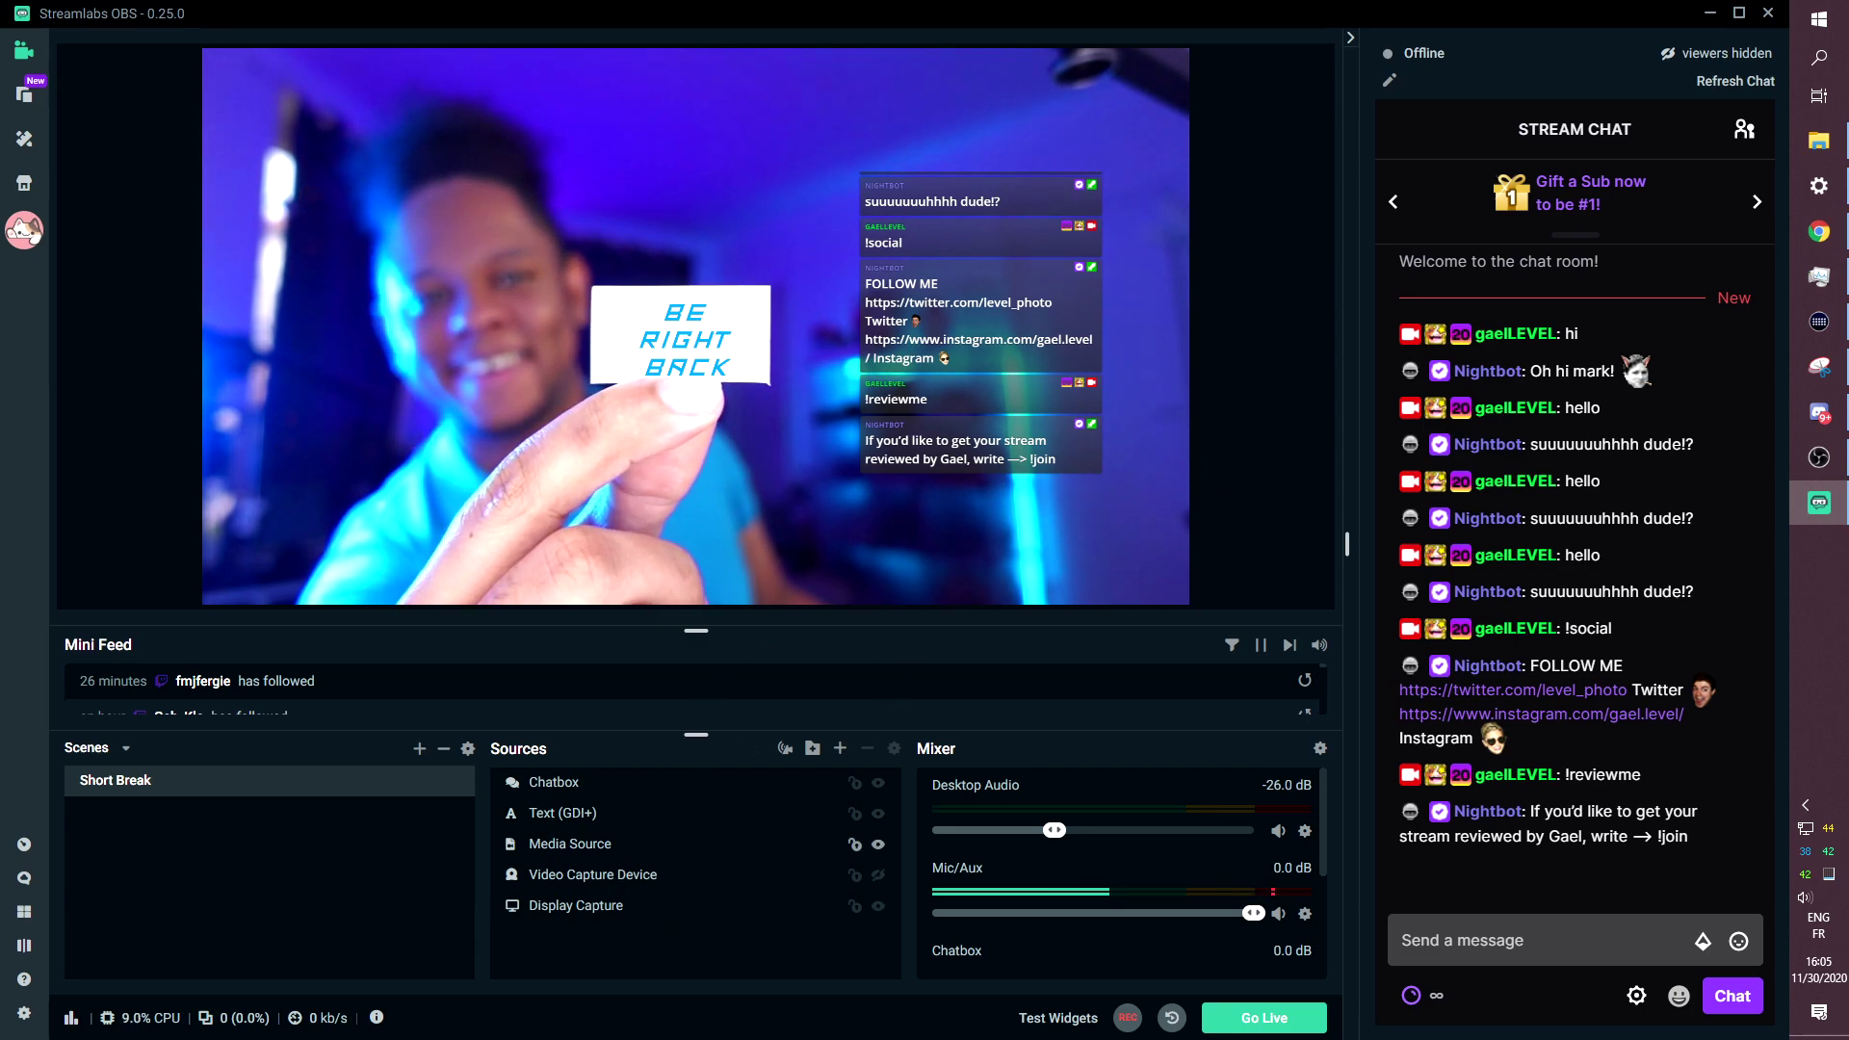
Add a Color Source to the Short Break scene and bring up its colour picker.
click(843, 749)
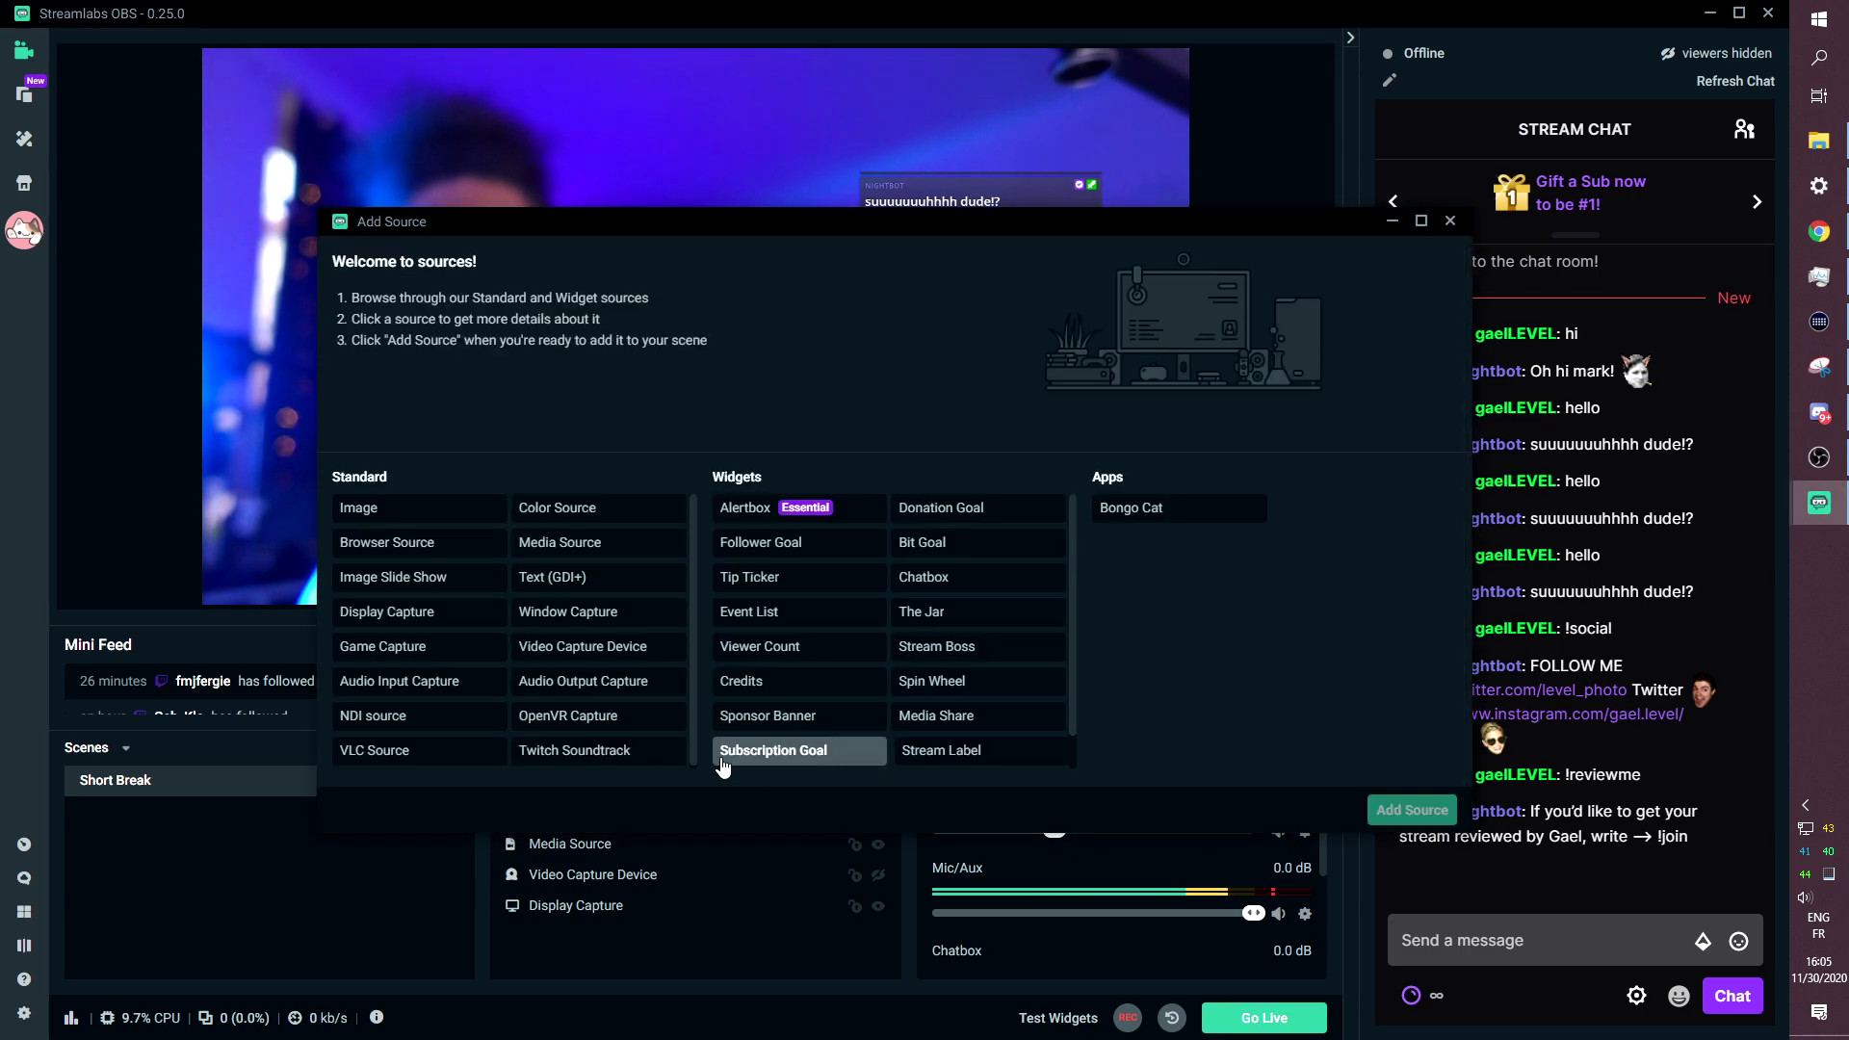
click(559, 513)
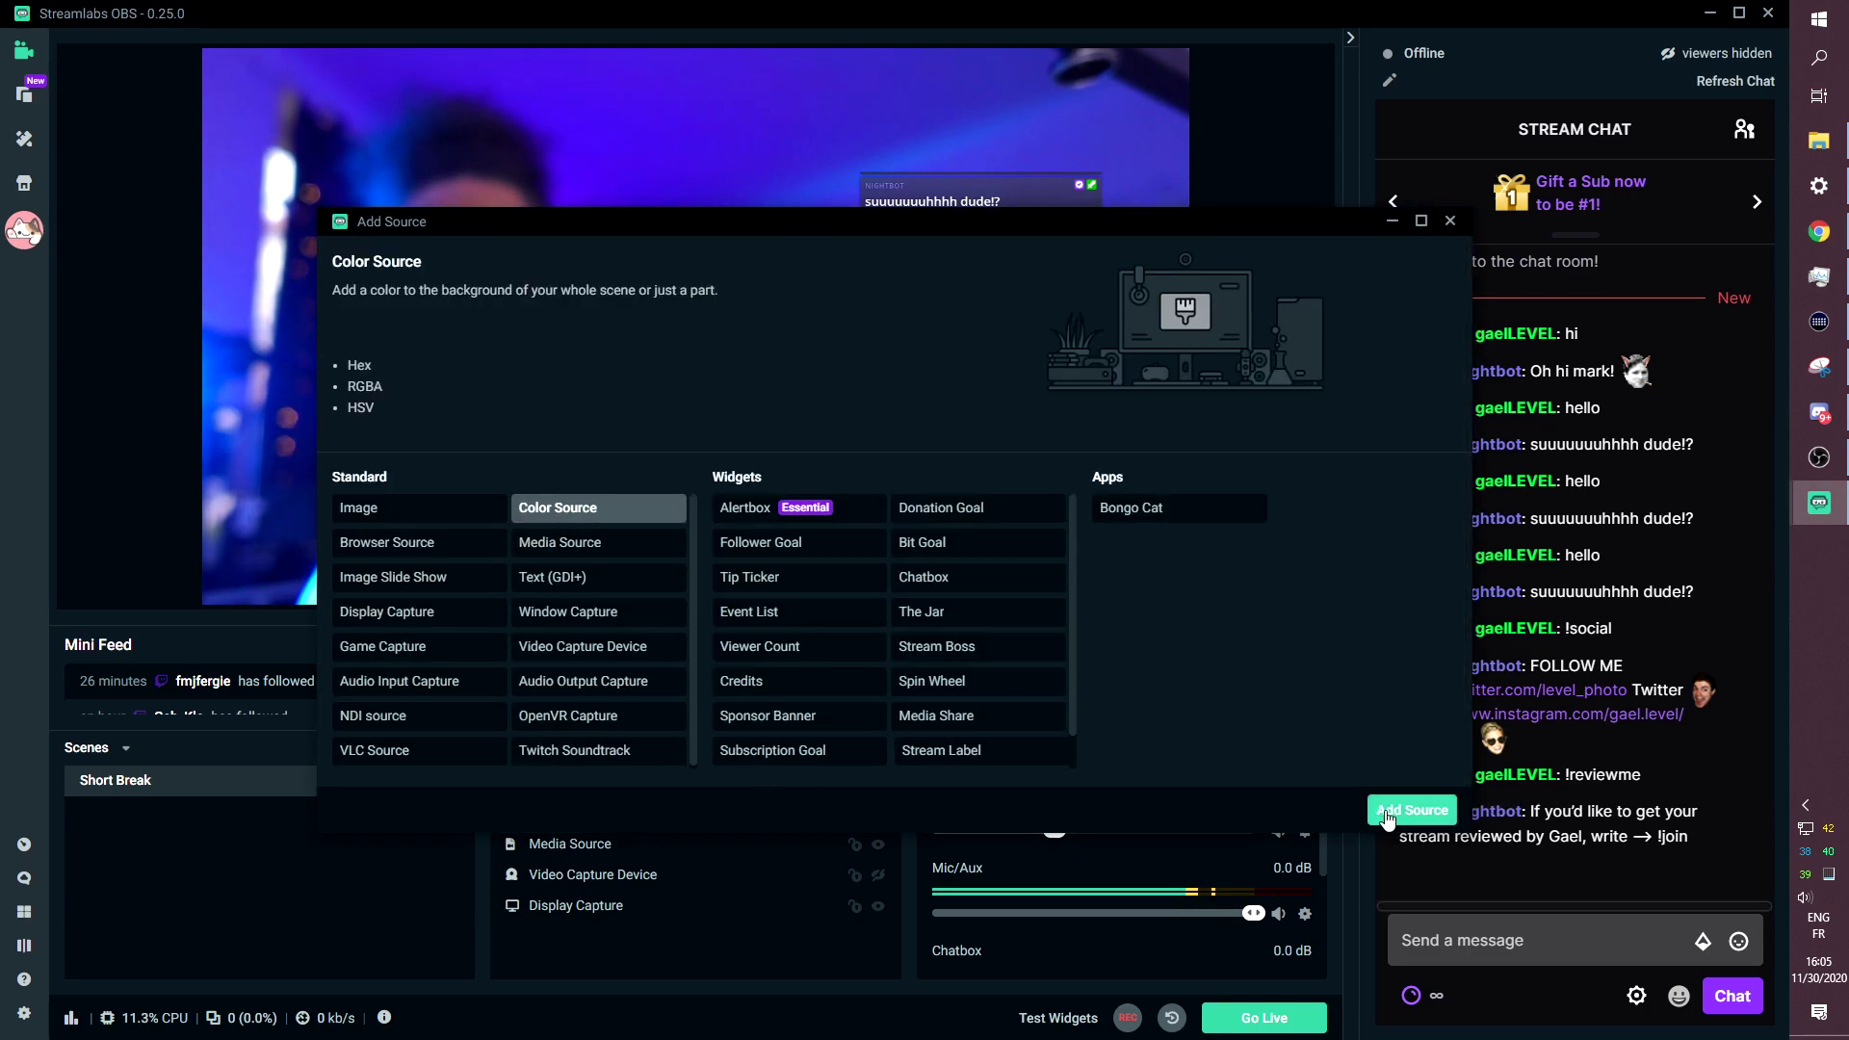
click(1393, 812)
click(1819, 456)
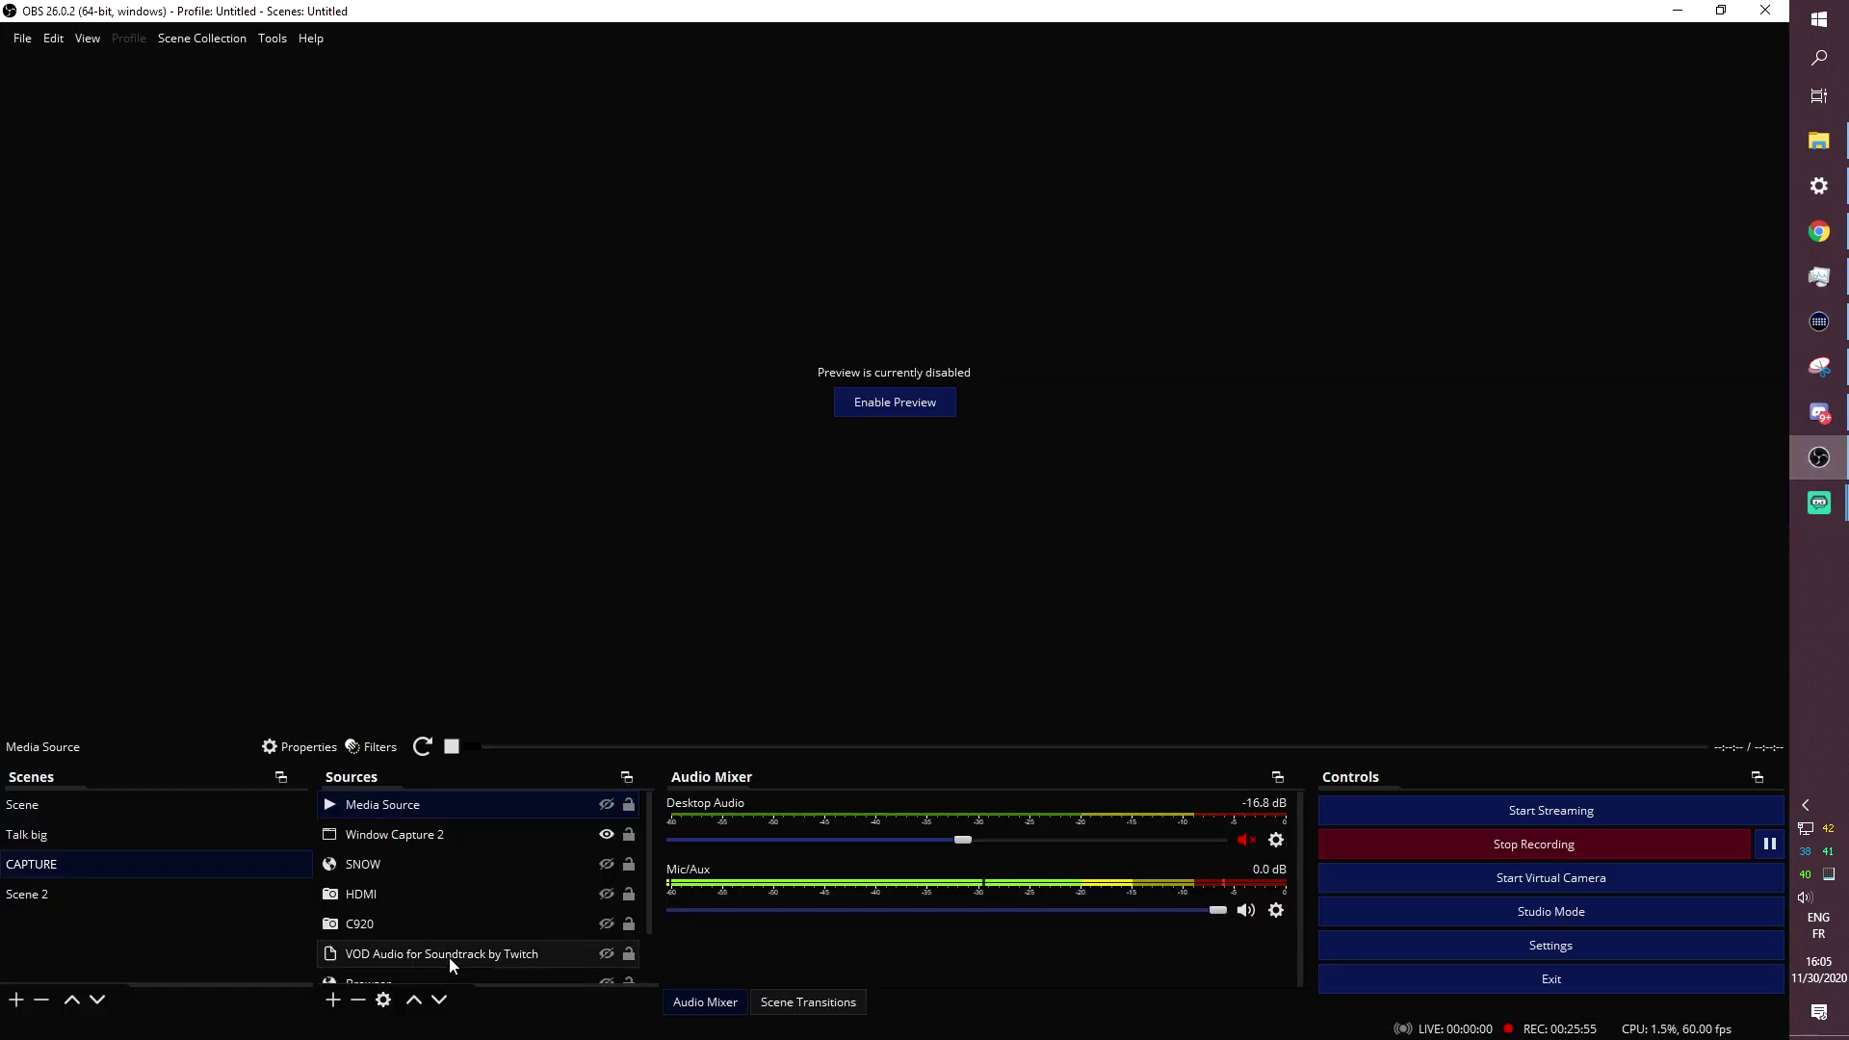
click(333, 999)
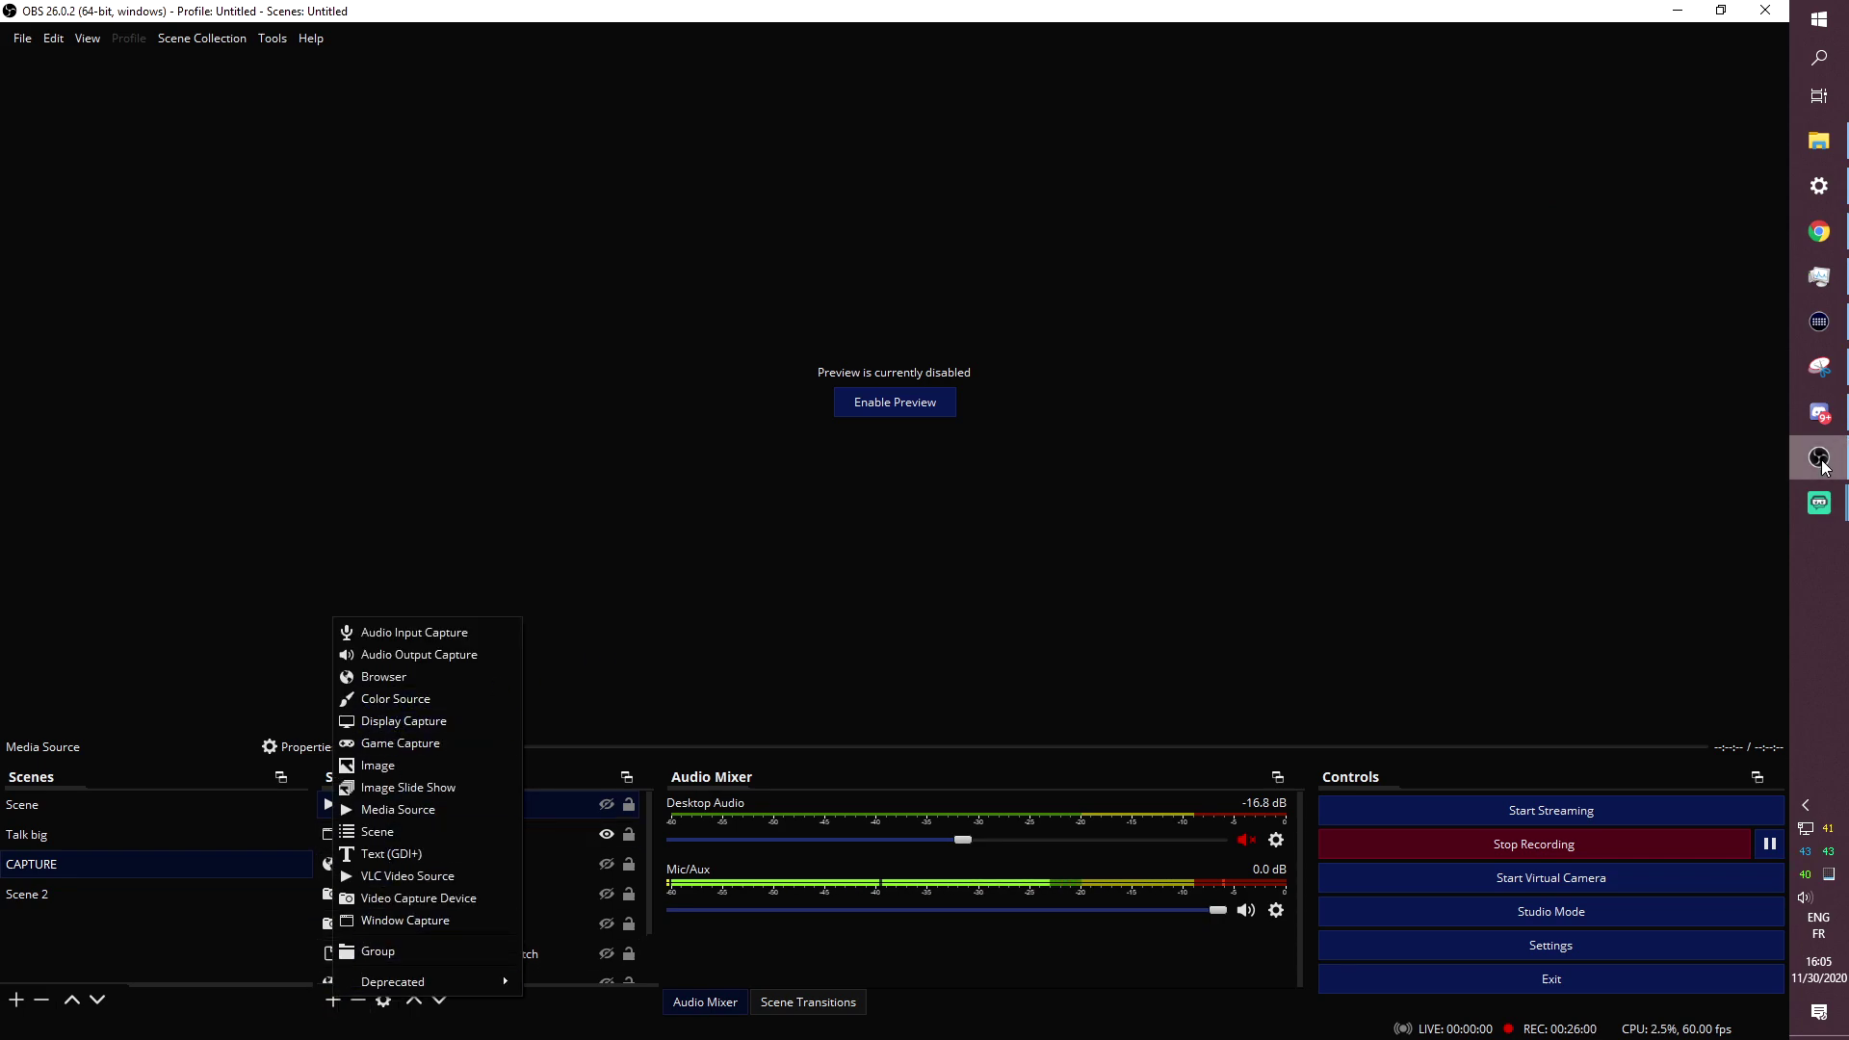
click(1820, 501)
click(838, 385)
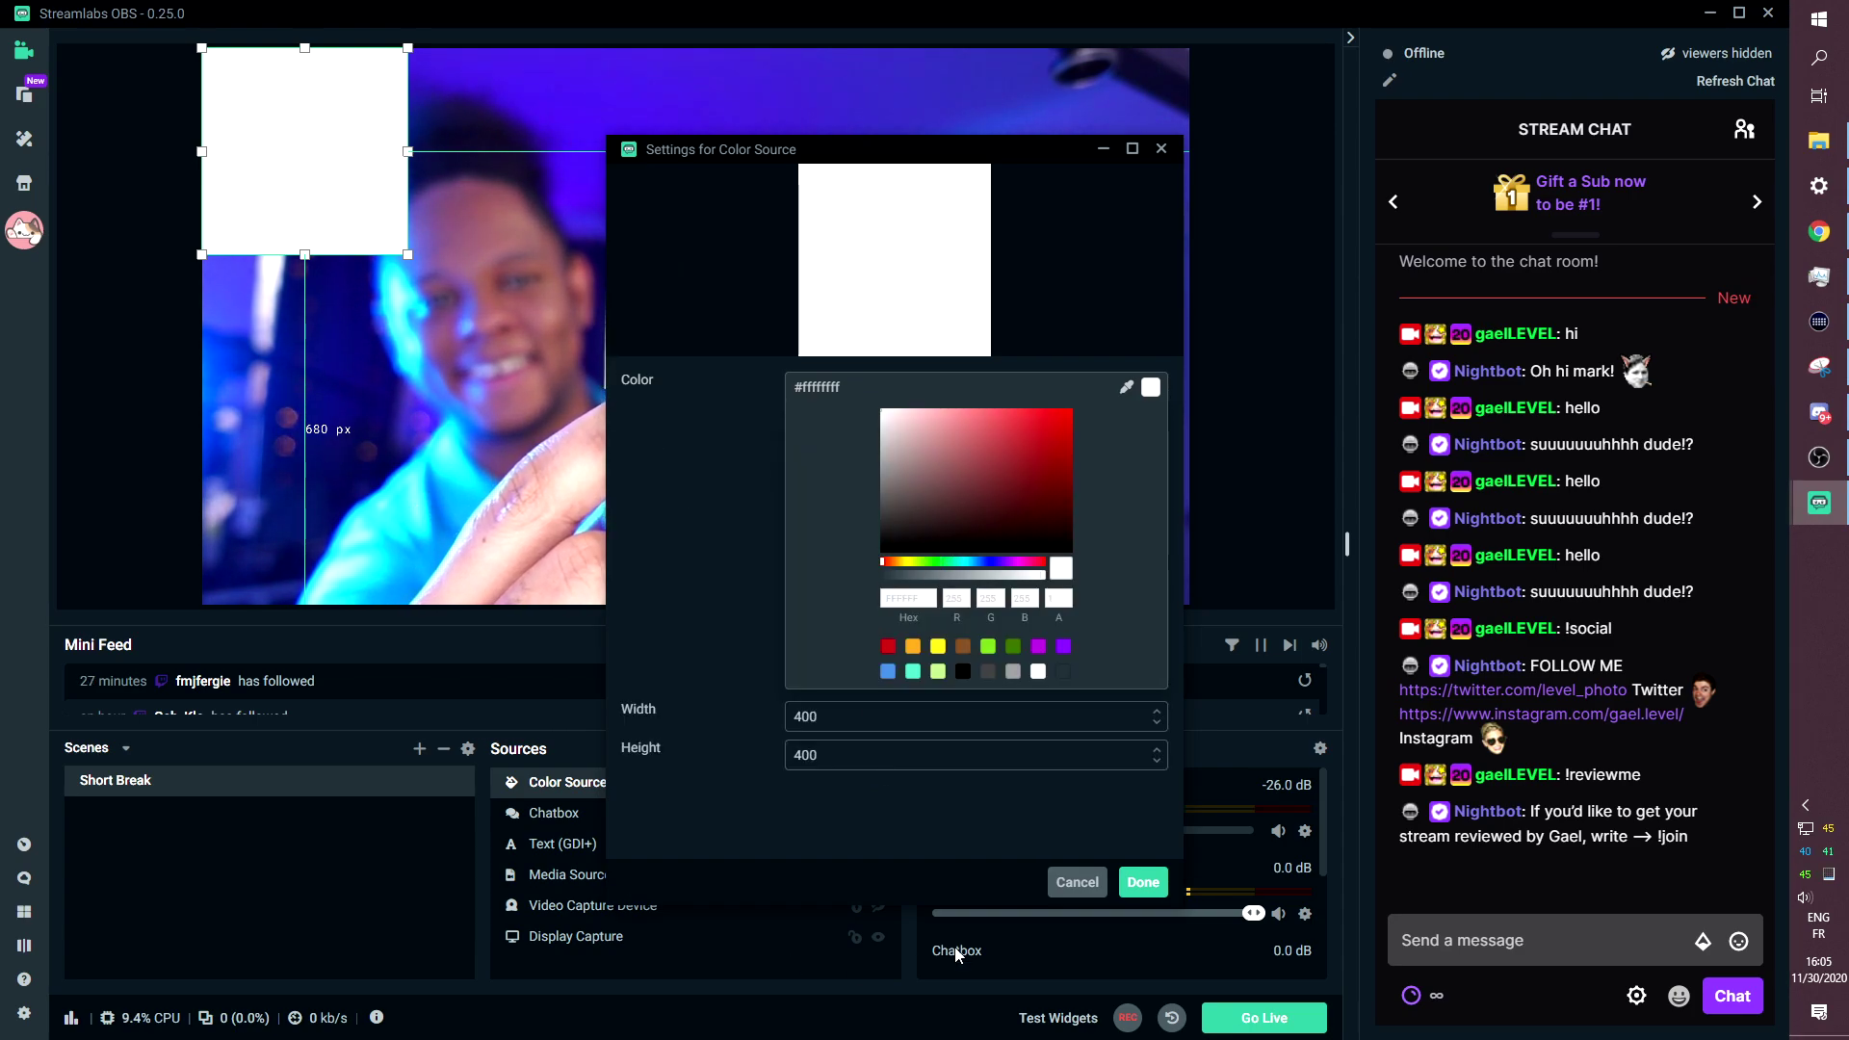
Make the colour source cyan and stretch it into a rectangle over the chatbox.
click(1143, 882)
mouse_move(306, 134)
mouse_down()
mouse_move(884, 252)
mouse_move(955, 248)
mouse_up()
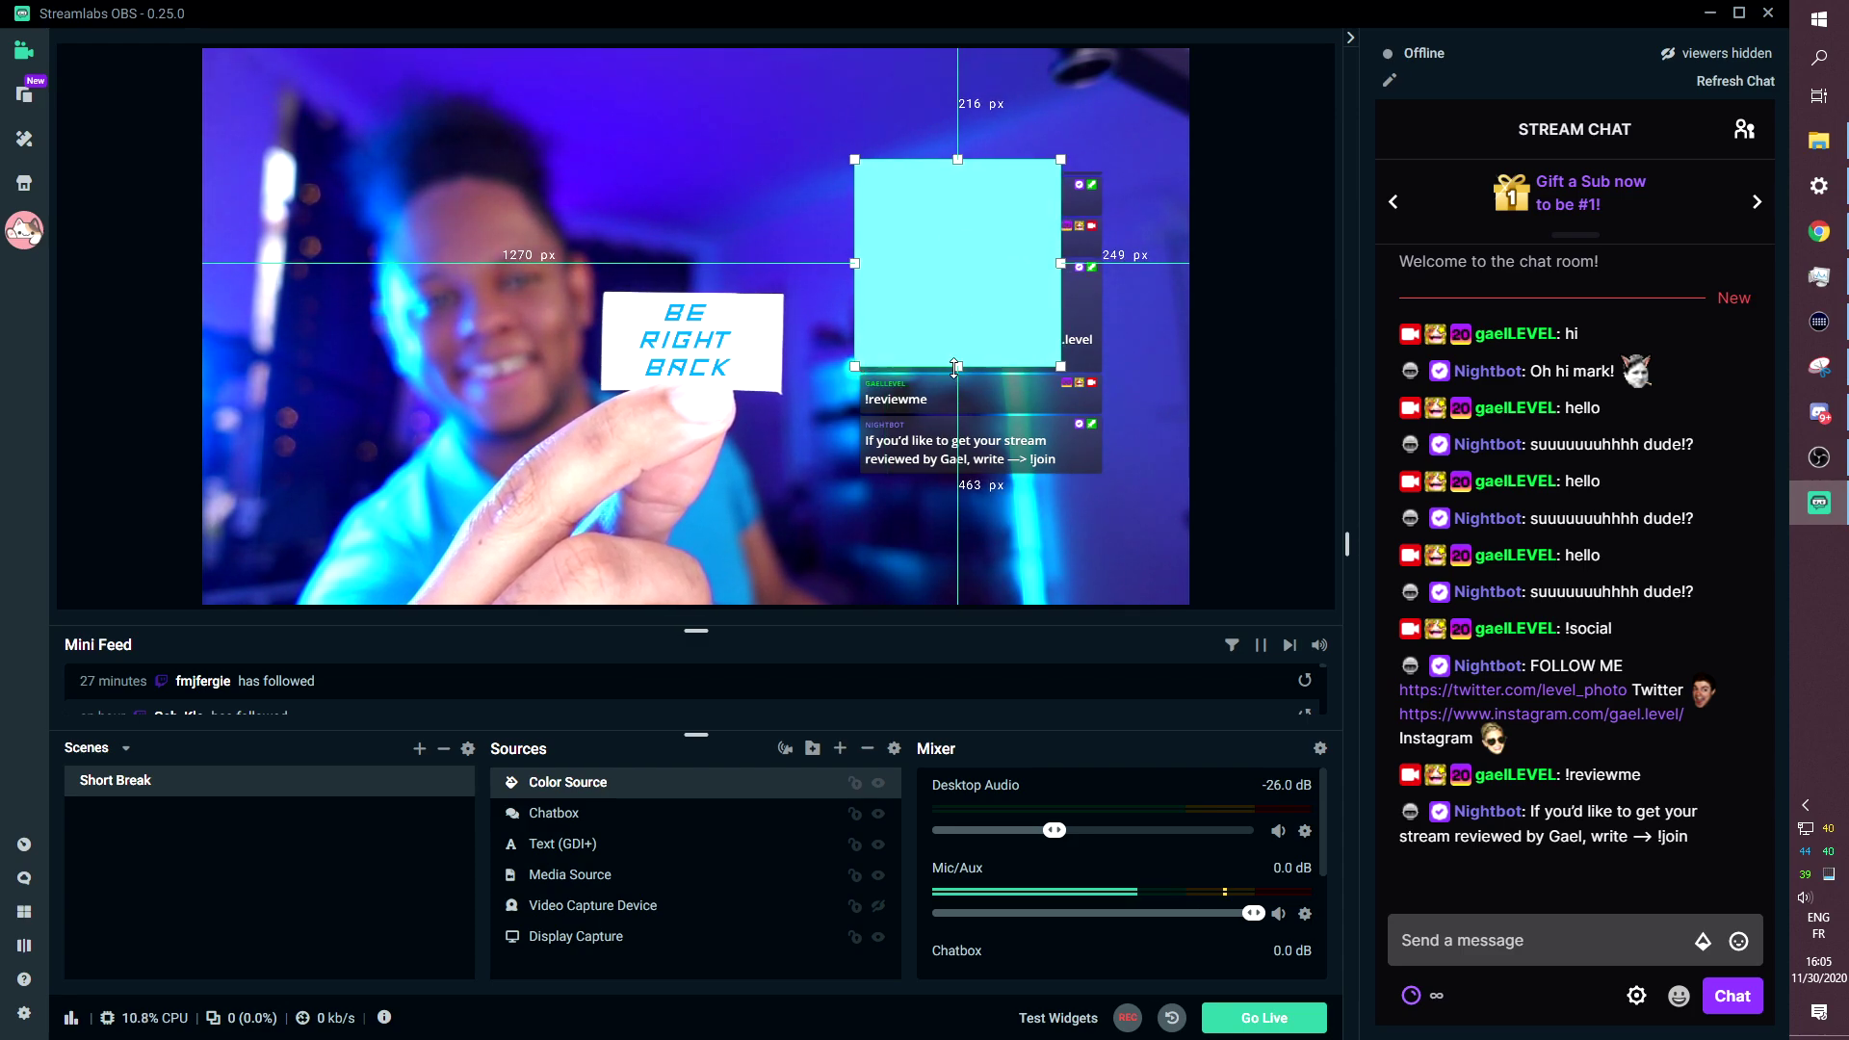
drag(956, 367, 958, 485)
drag(1061, 319, 1122, 324)
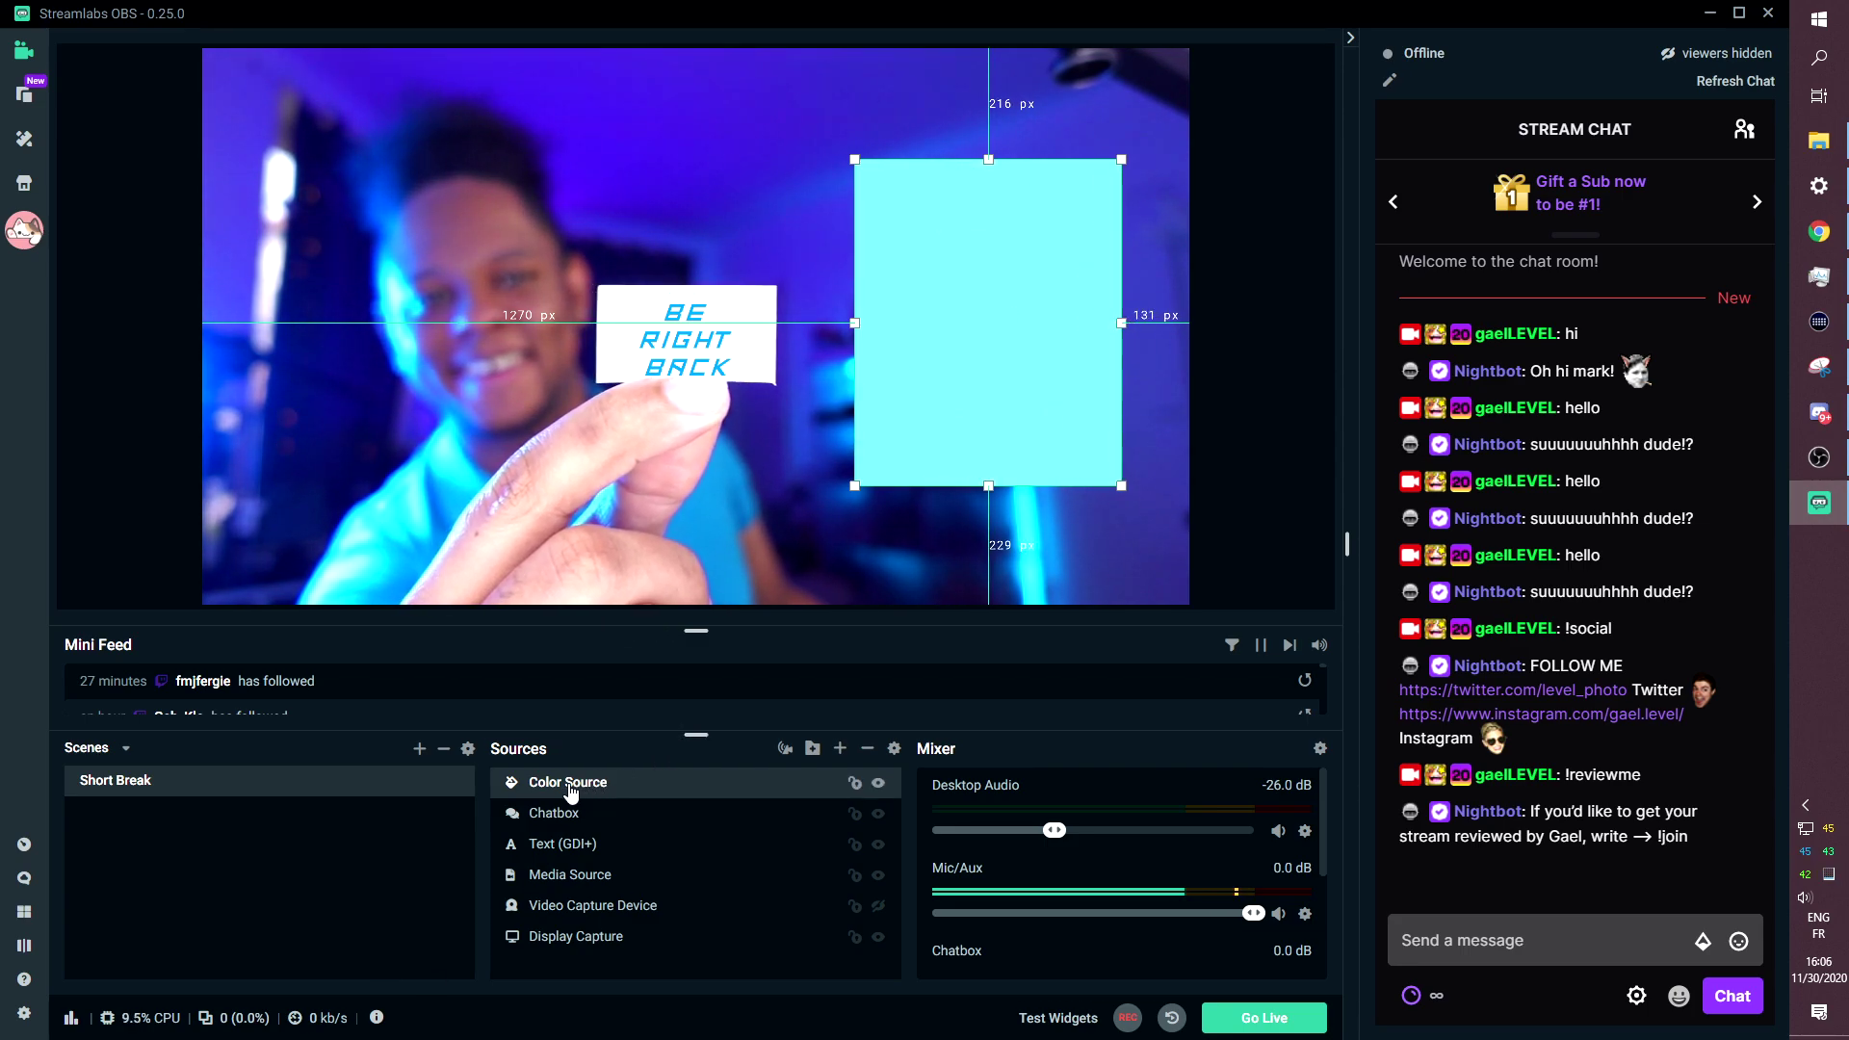
Place the cyan rectangle below the Chatbox in the source order and nudge the chatbox right.
drag(571, 788, 571, 826)
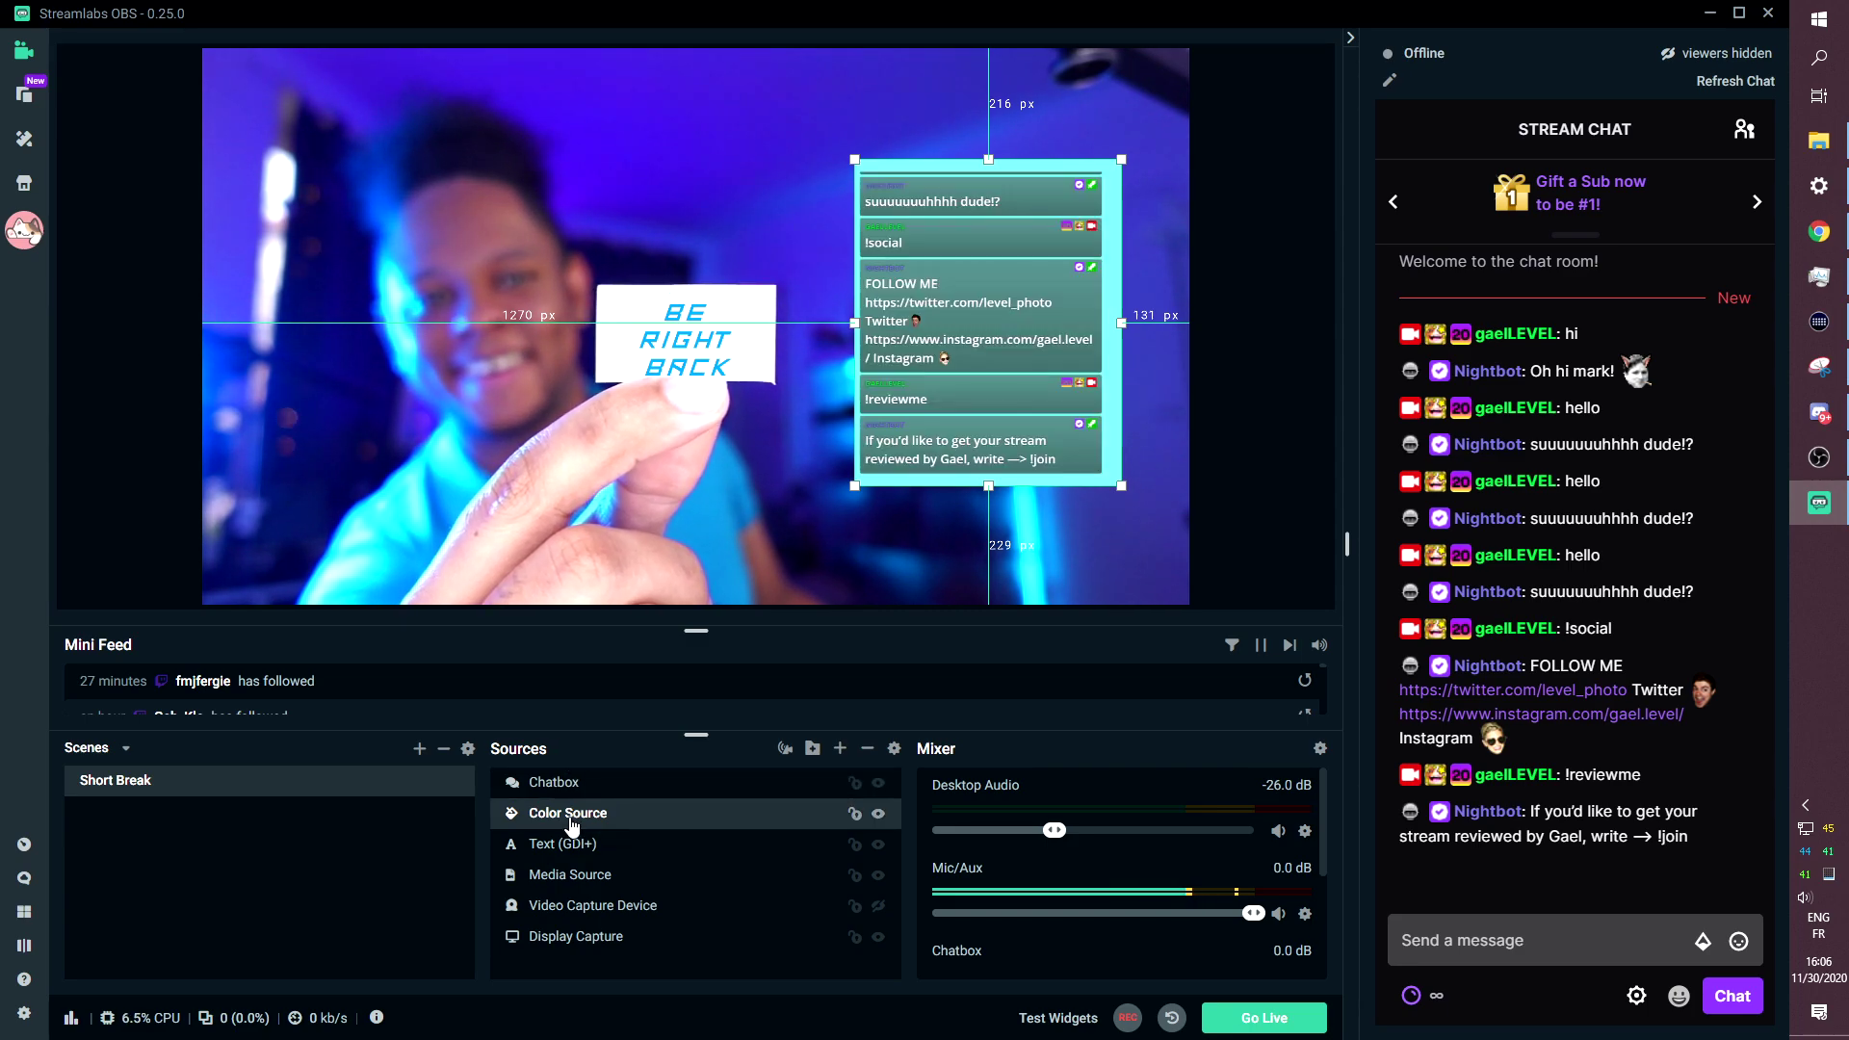
click(559, 784)
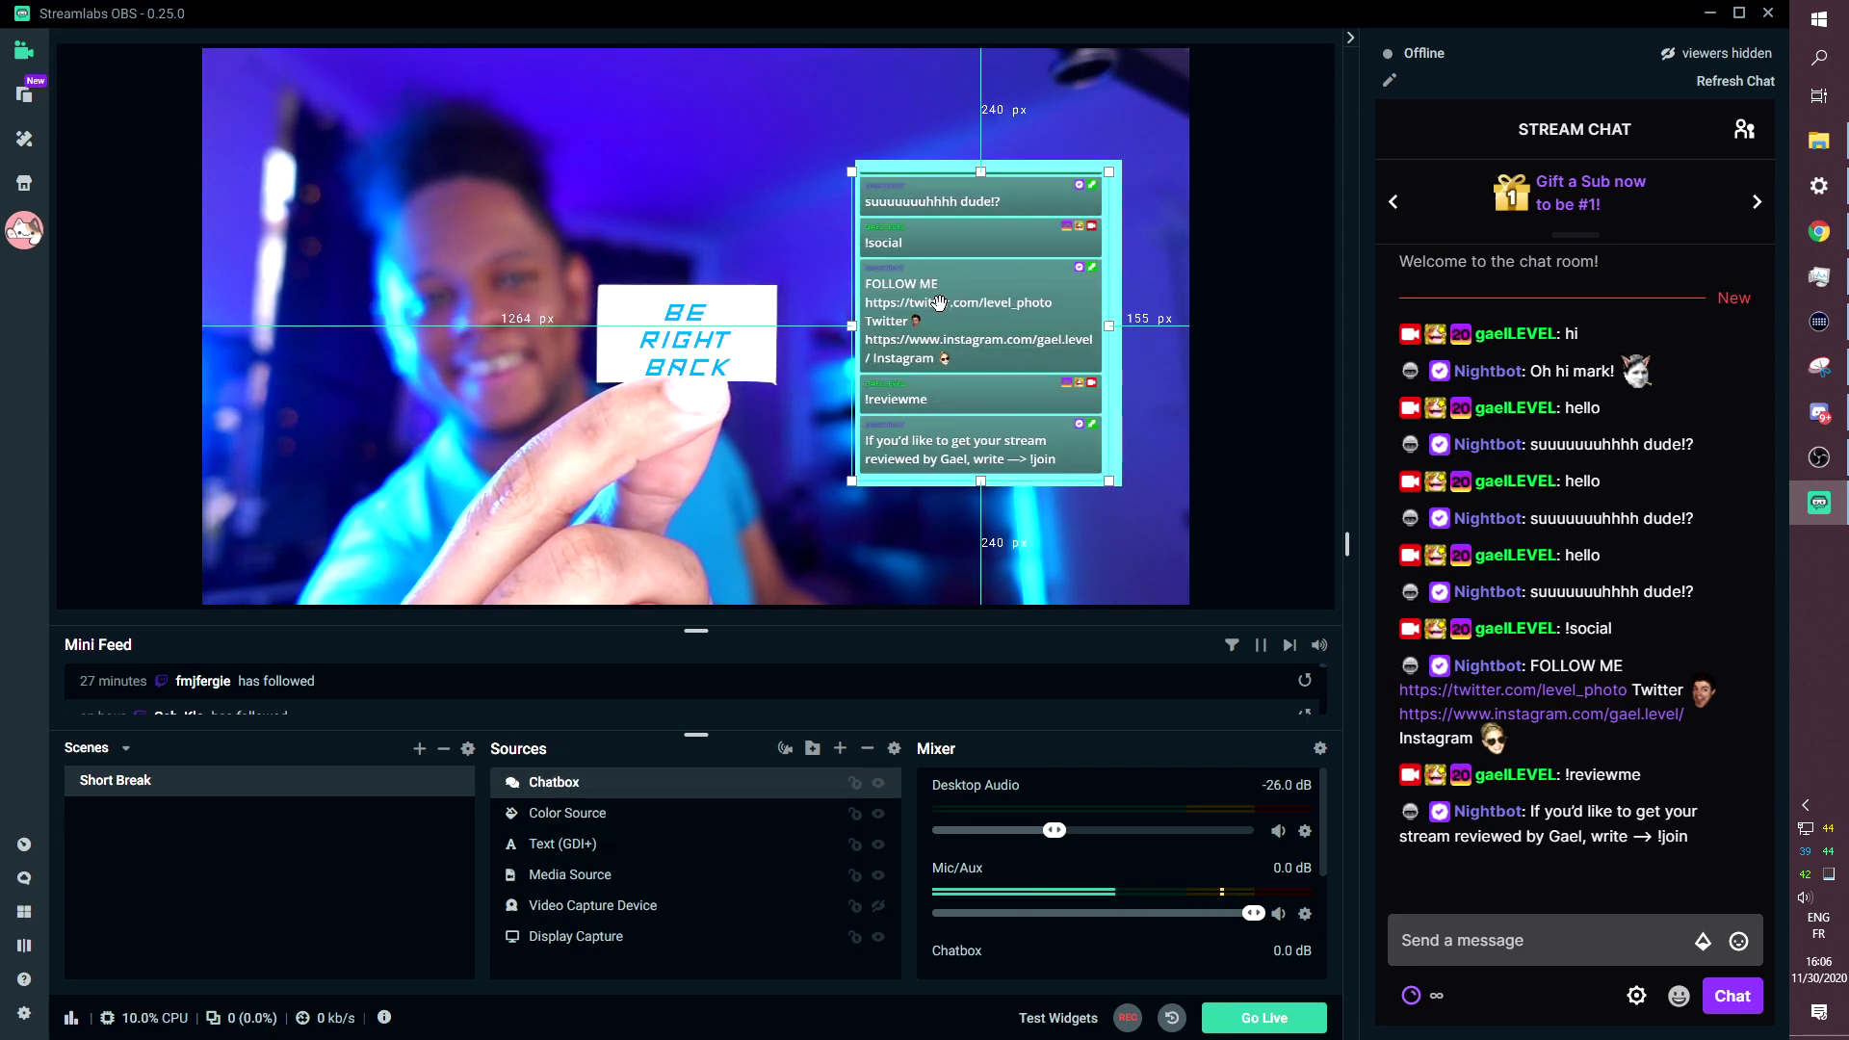
drag(940, 303, 952, 304)
right_click(563, 812)
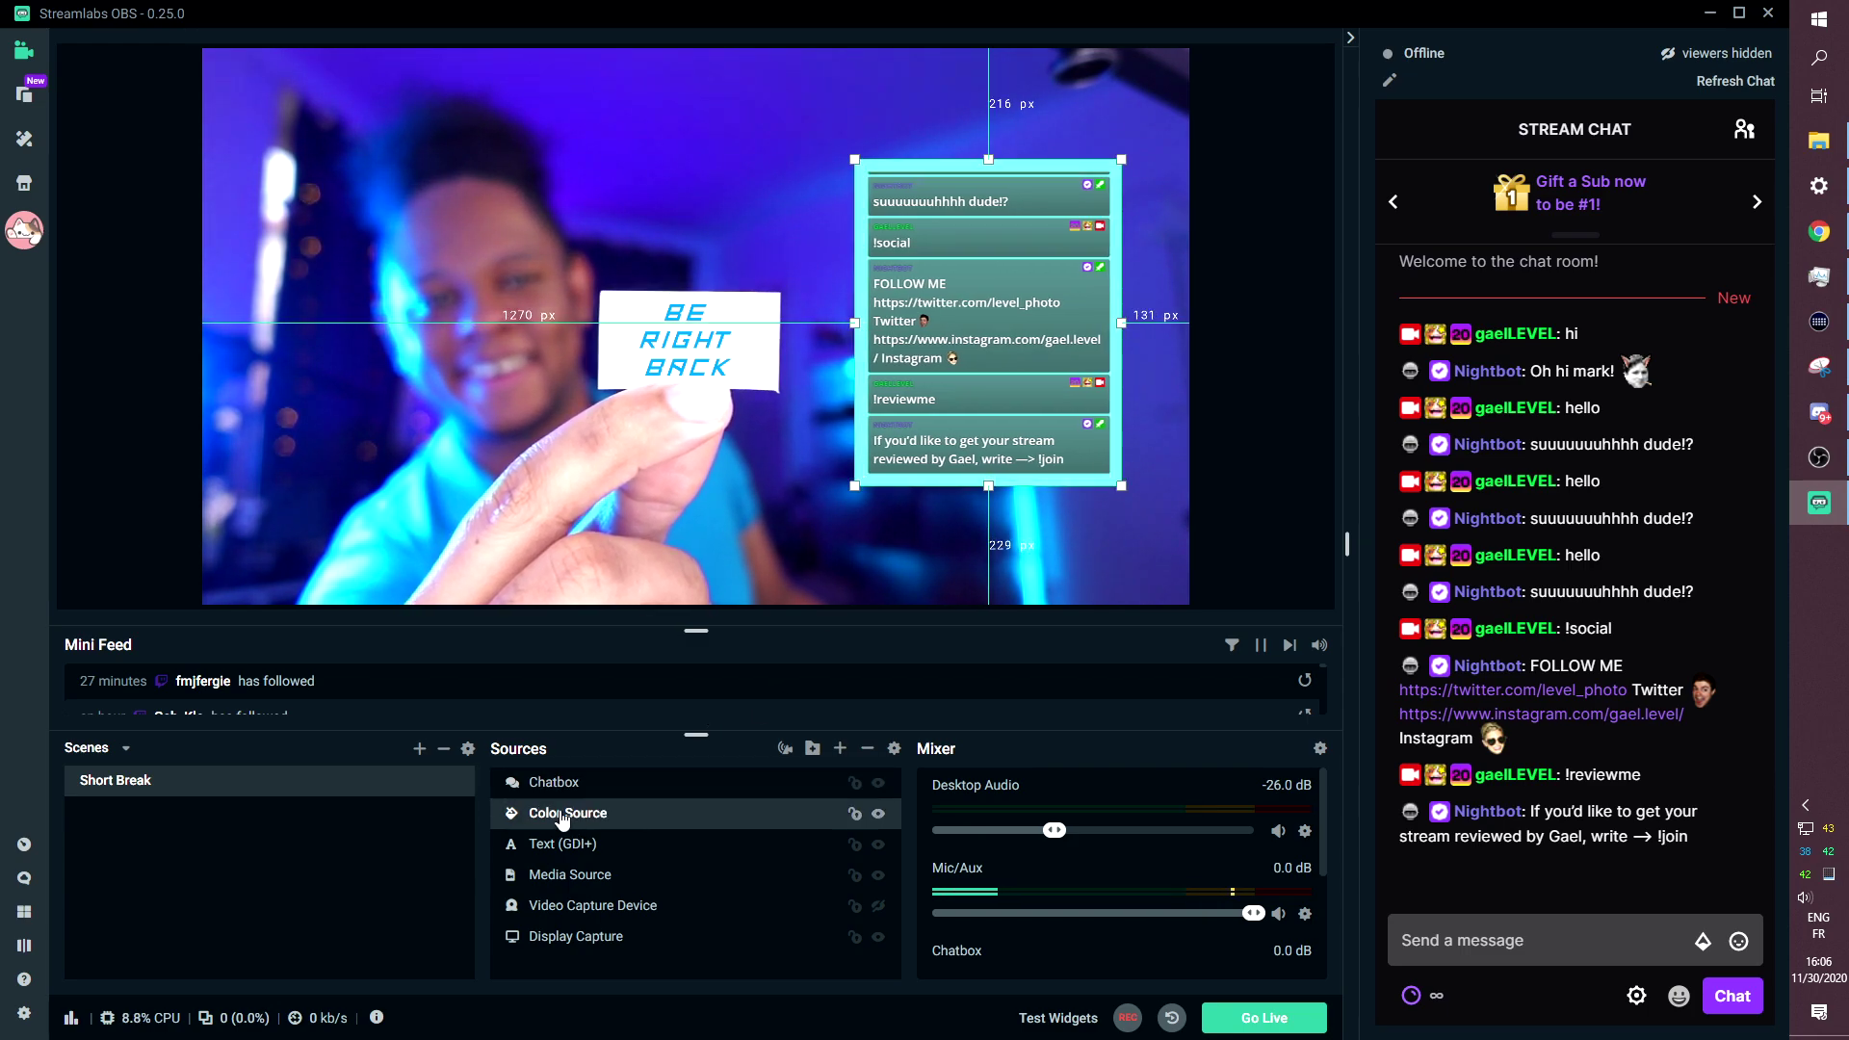
Add a Color Correction filter to the Color Source with opacity lowered to about 24.
click(616, 580)
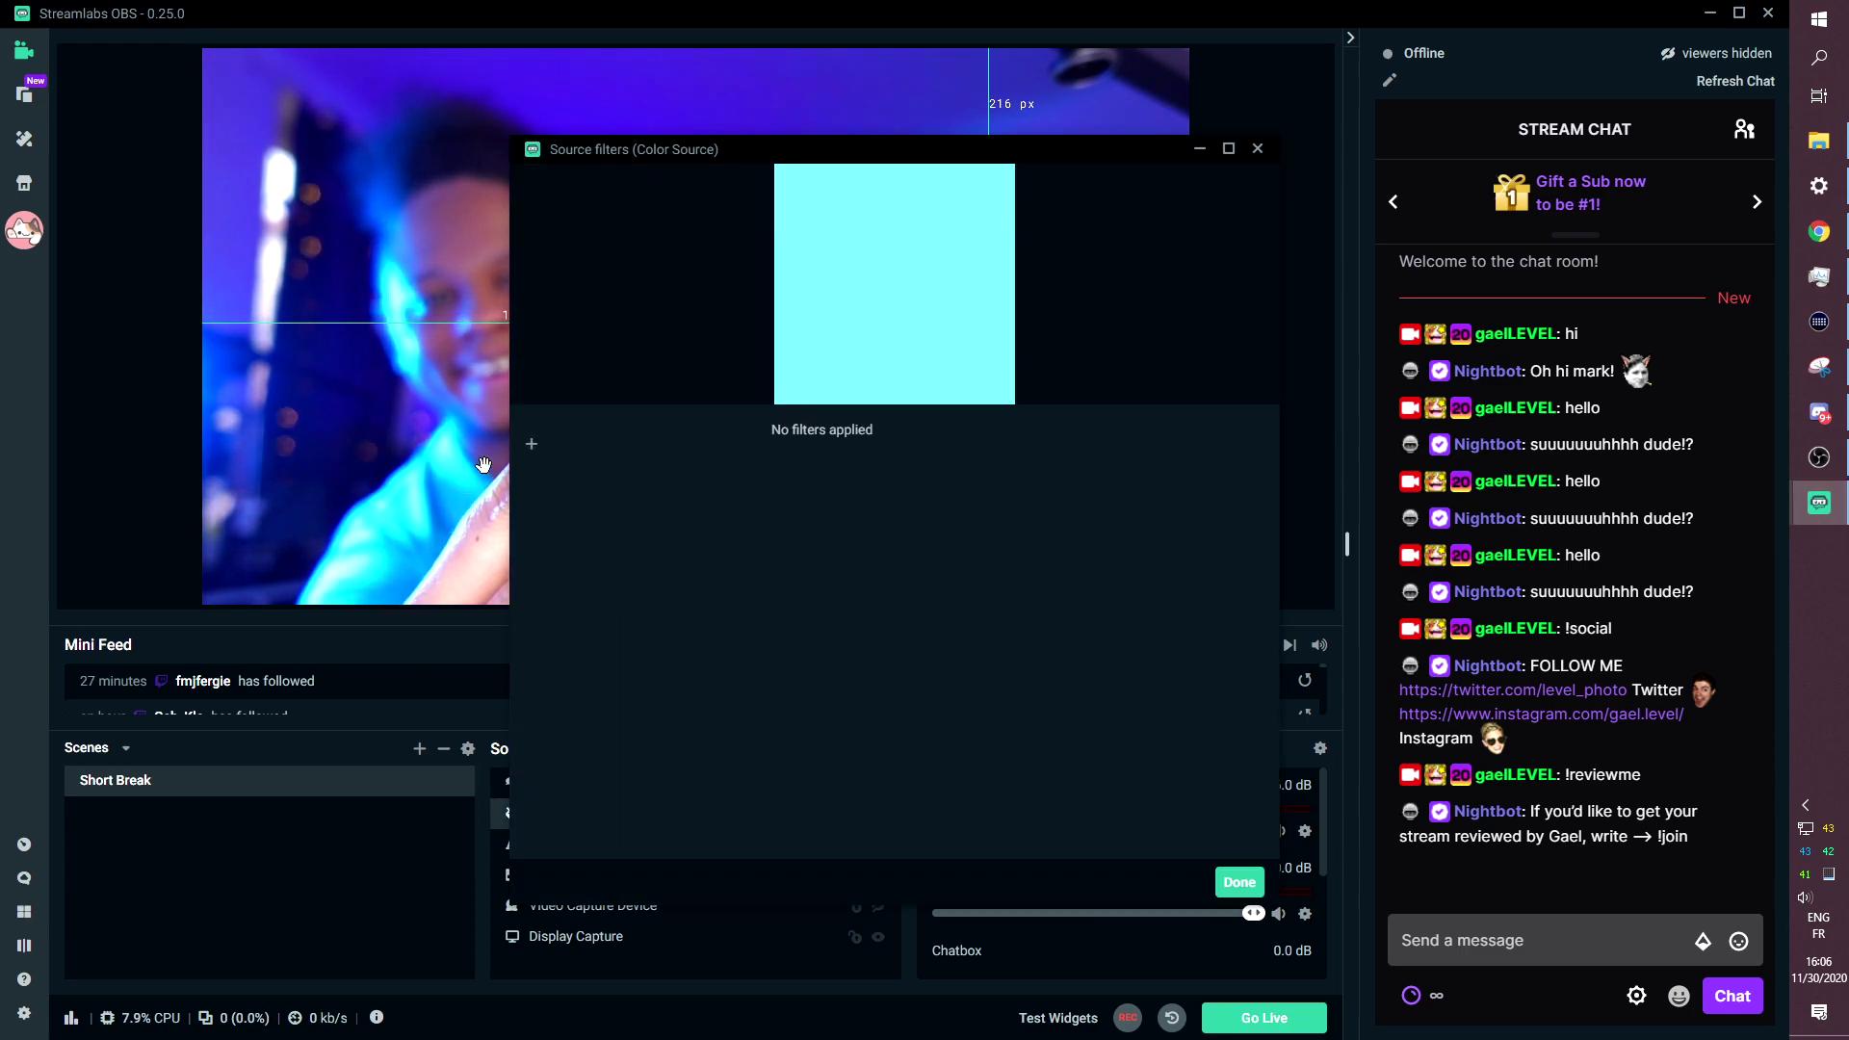
click(532, 448)
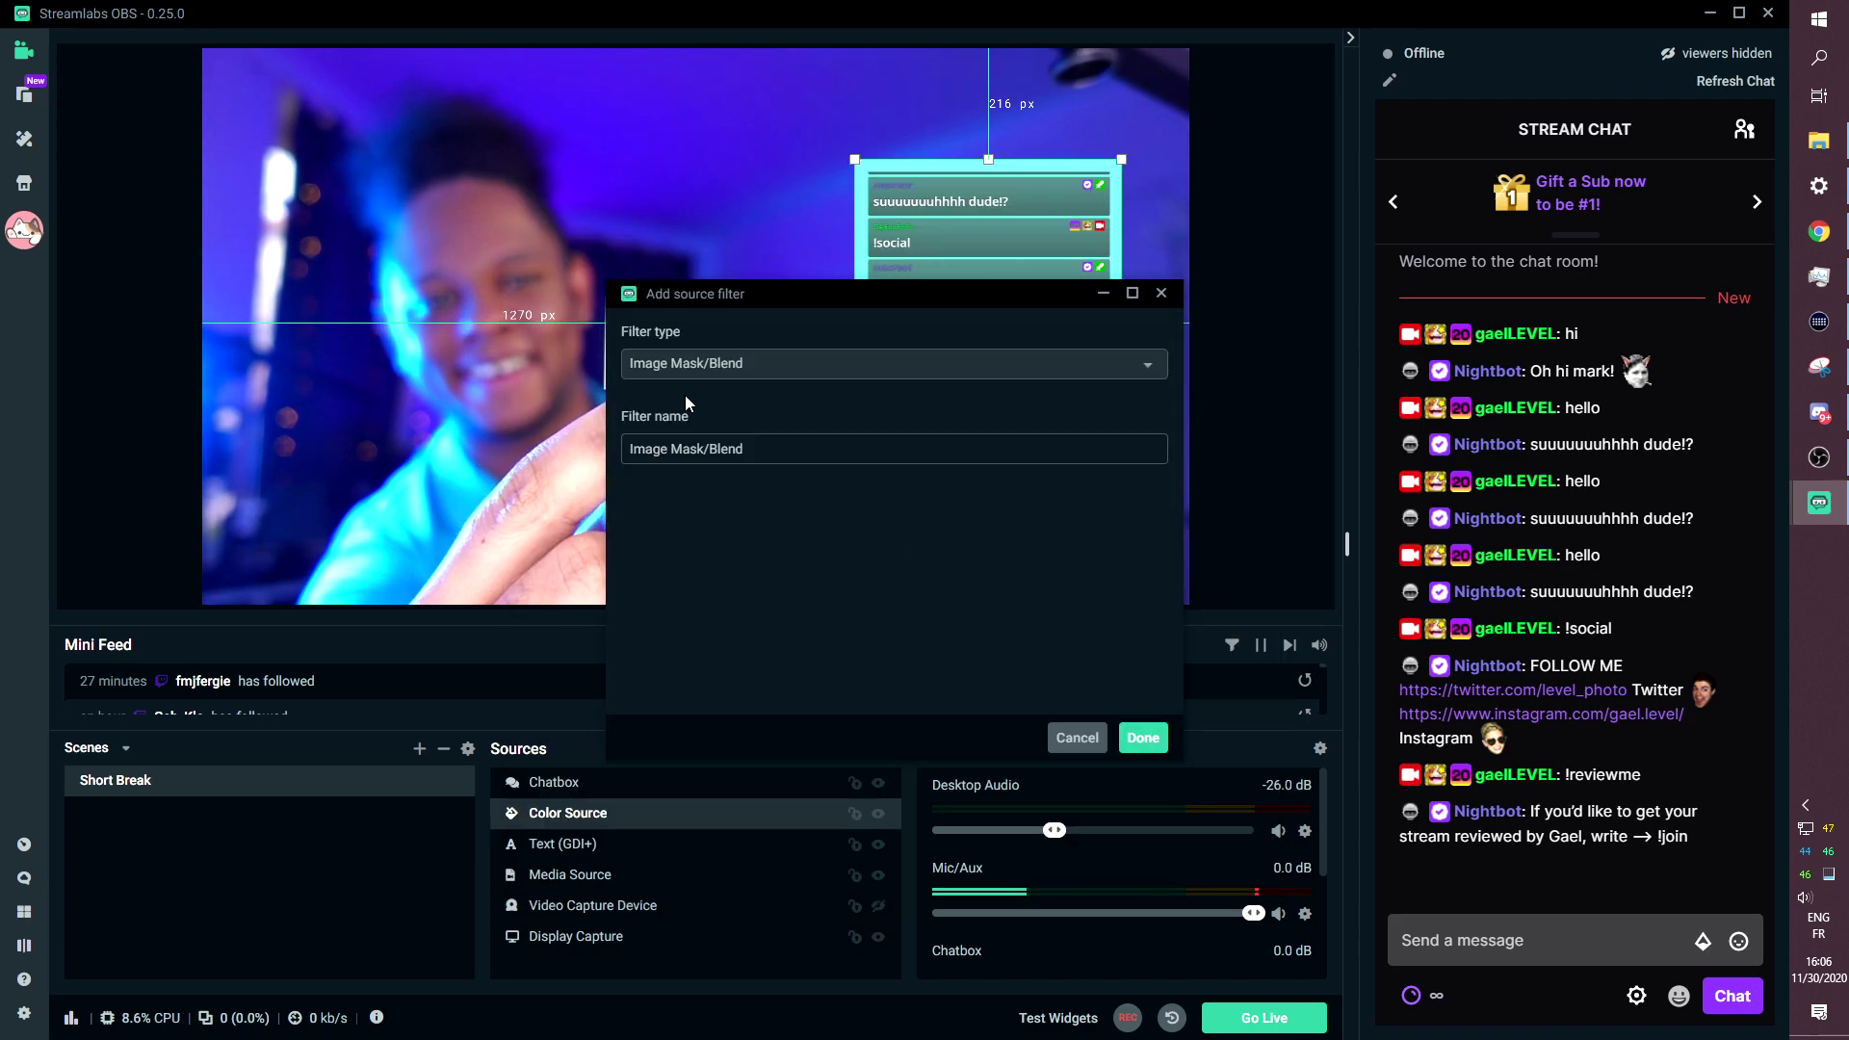
click(1144, 737)
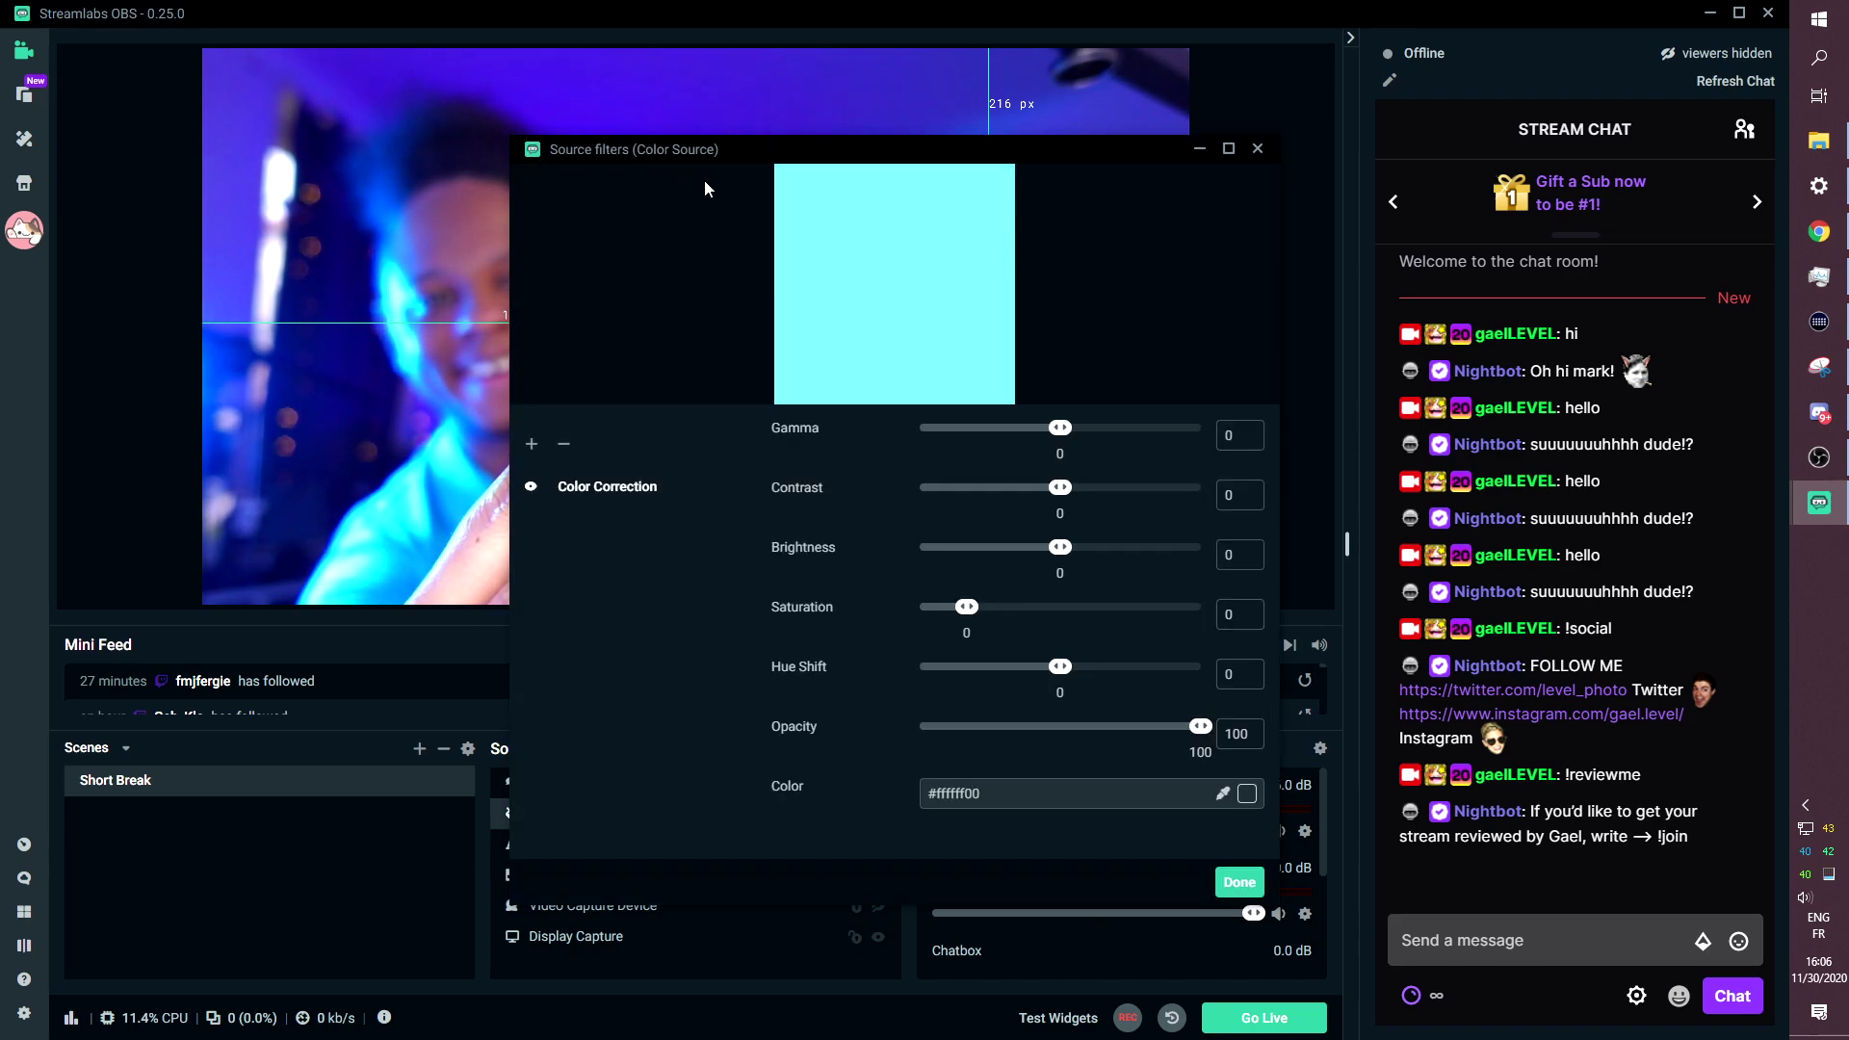
drag(706, 149, 1141, 112)
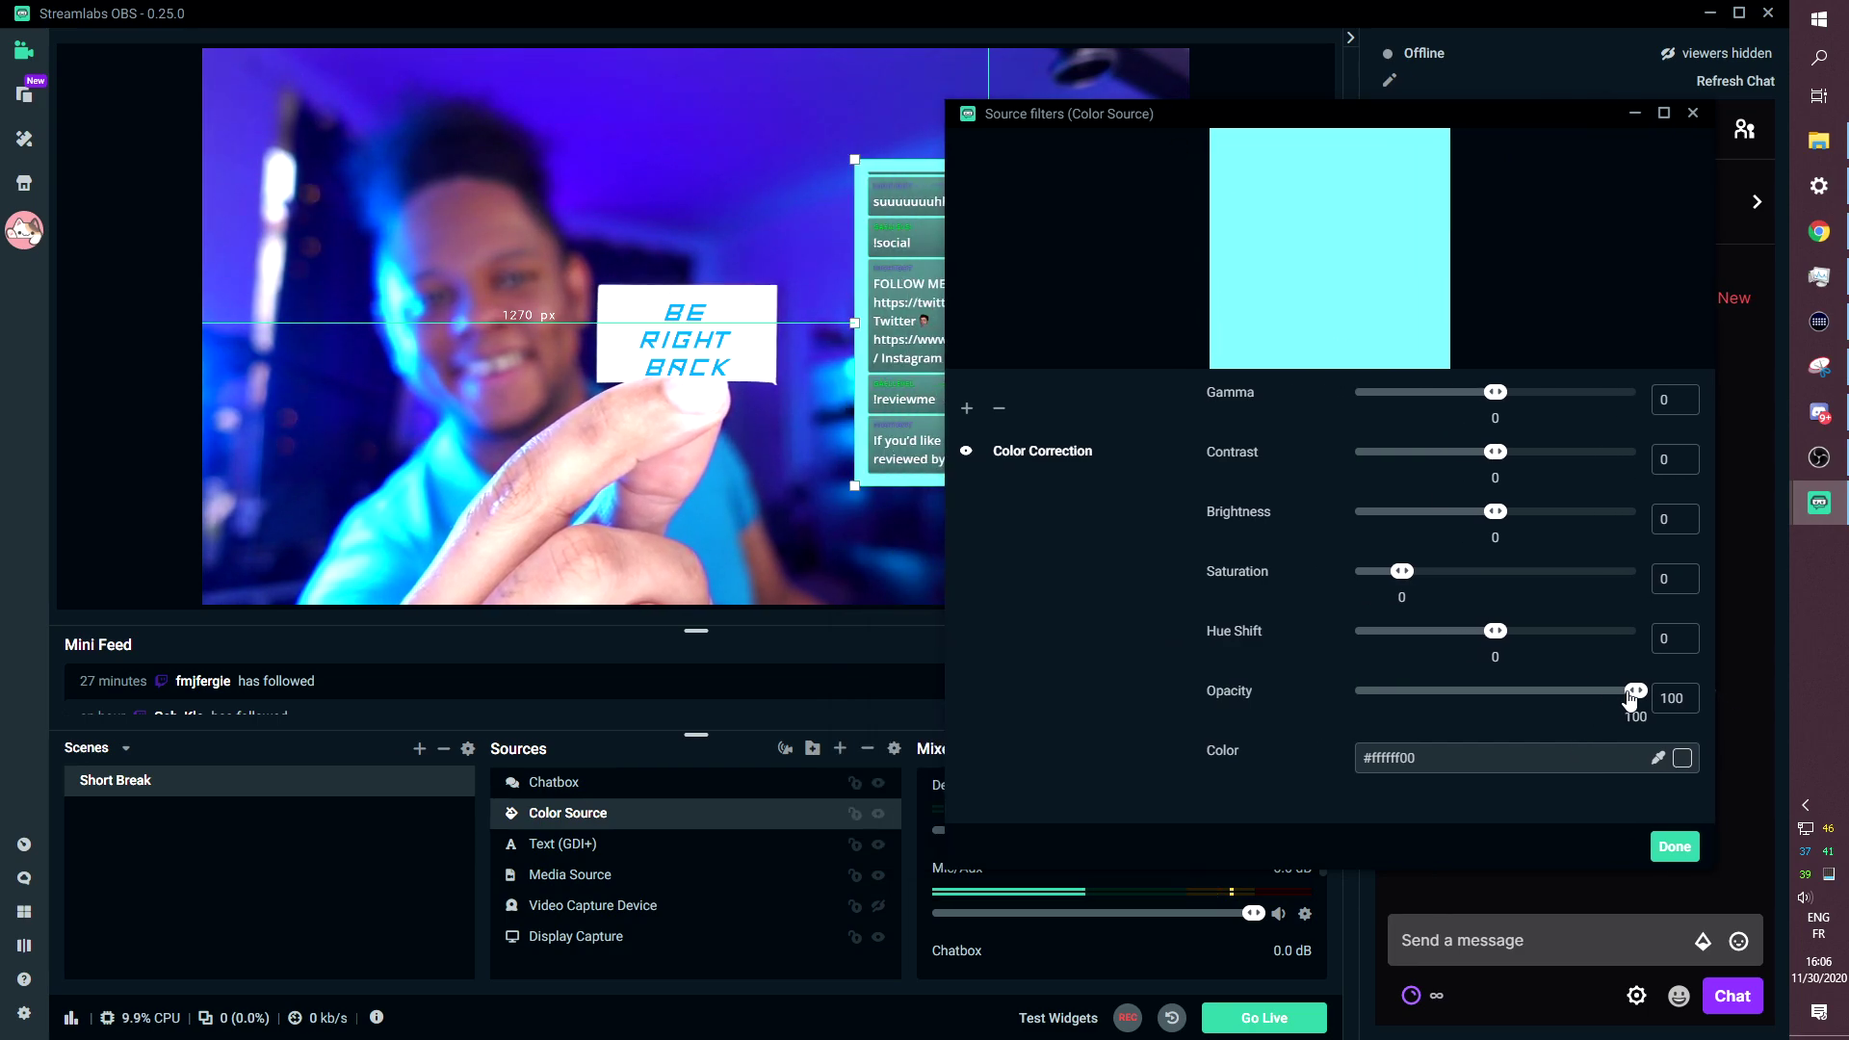
drag(1633, 692, 1395, 693)
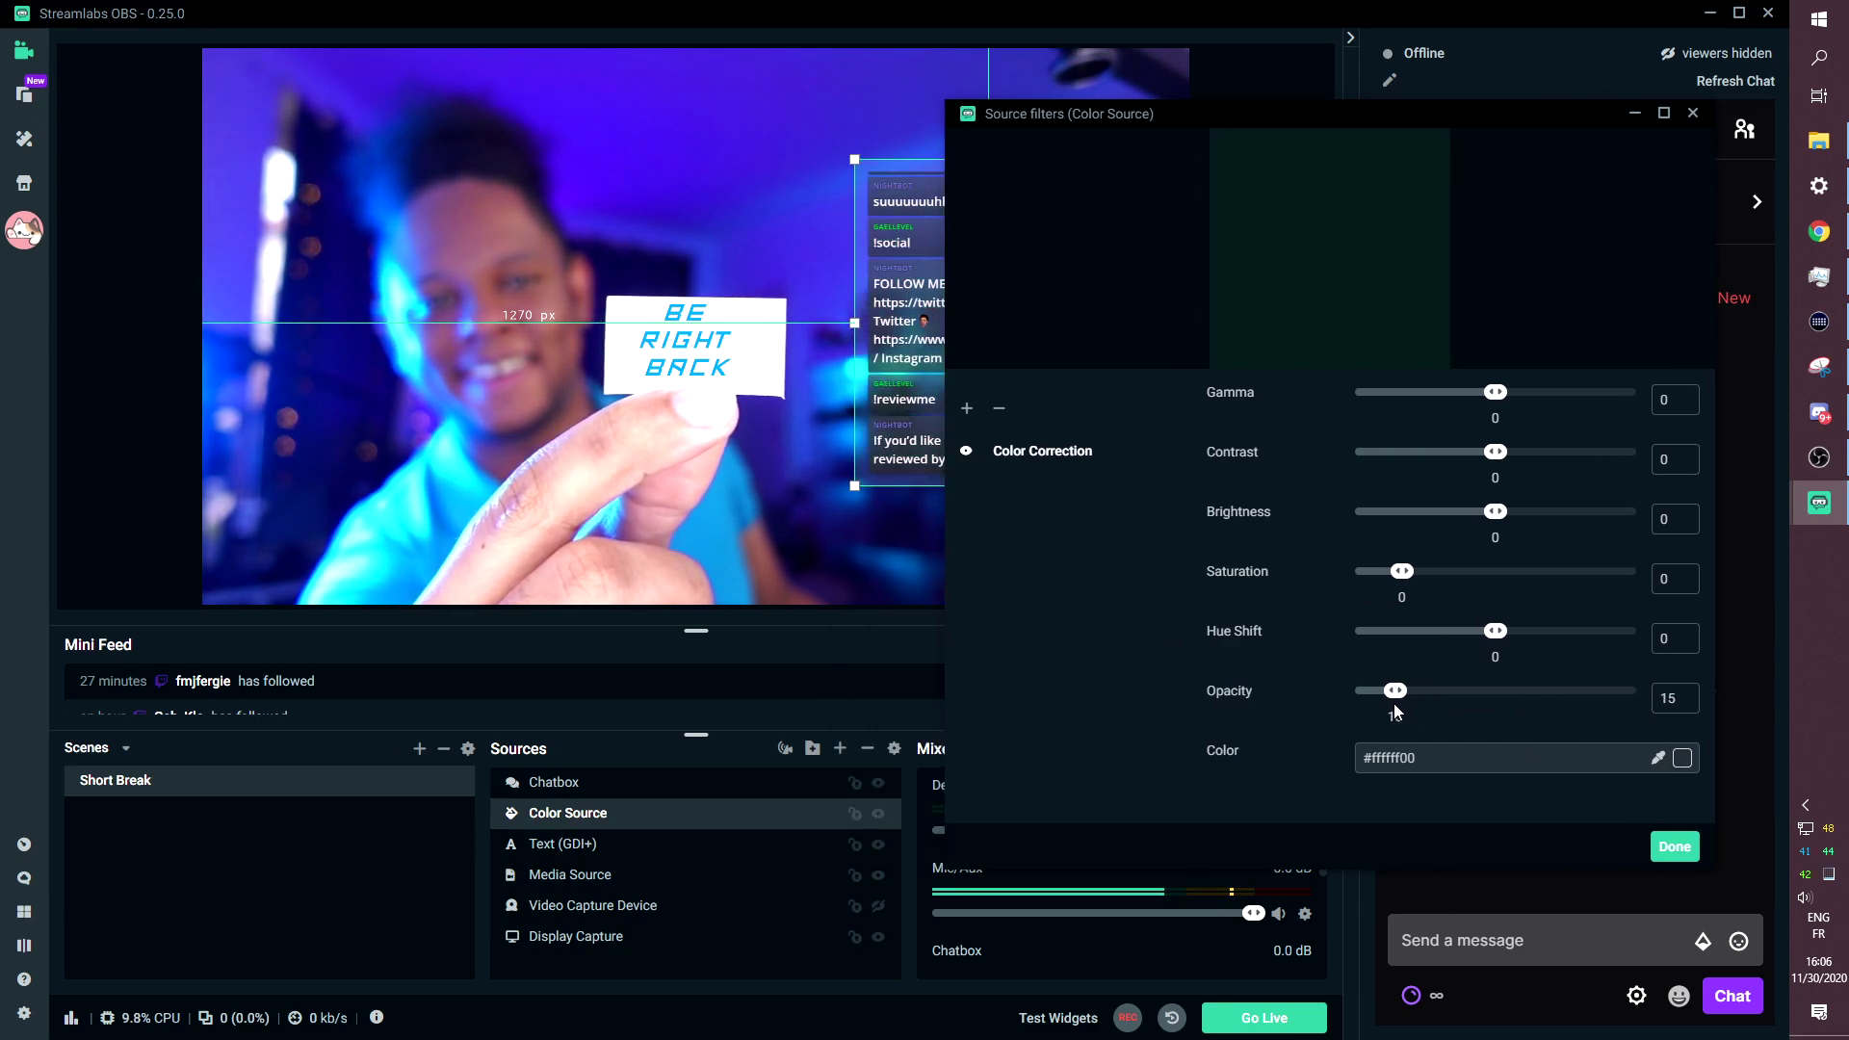
drag(1393, 707, 1421, 708)
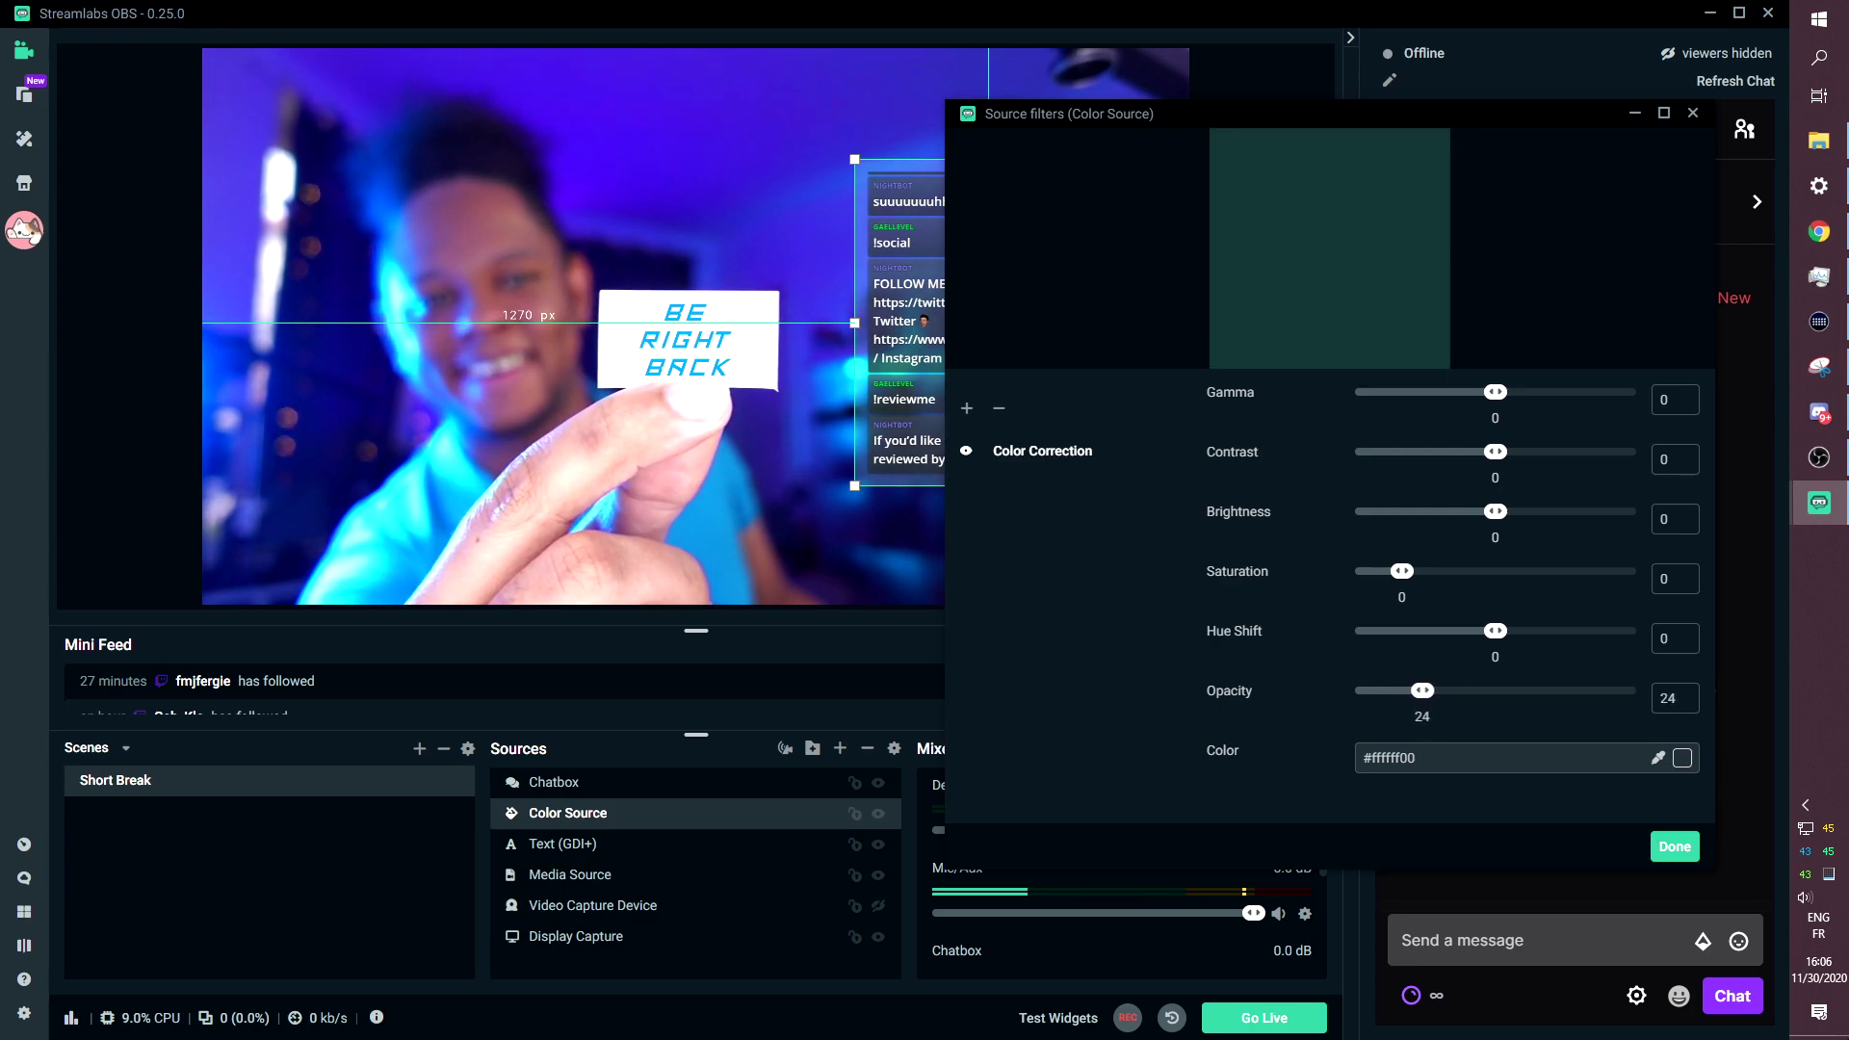
key(Escape)
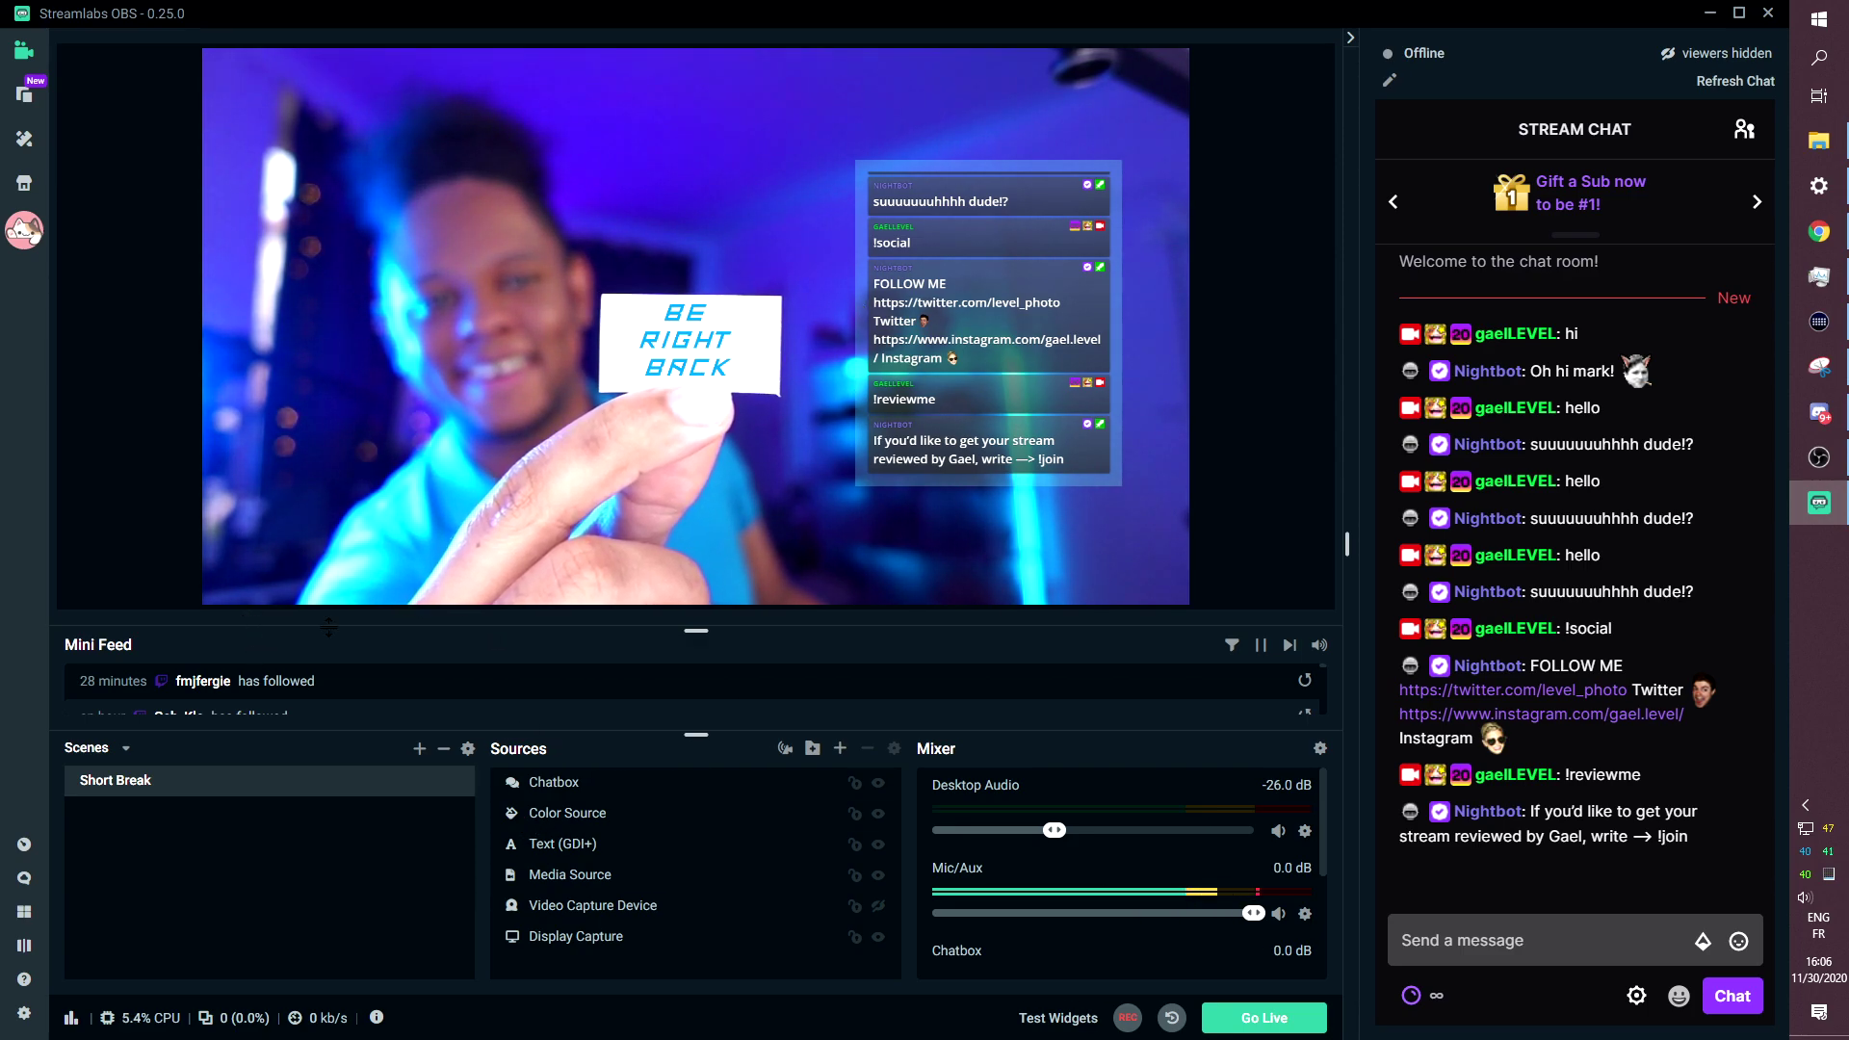
Copy the Color Source and paste a duplicate into the scene.
click(561, 819)
right_click(542, 814)
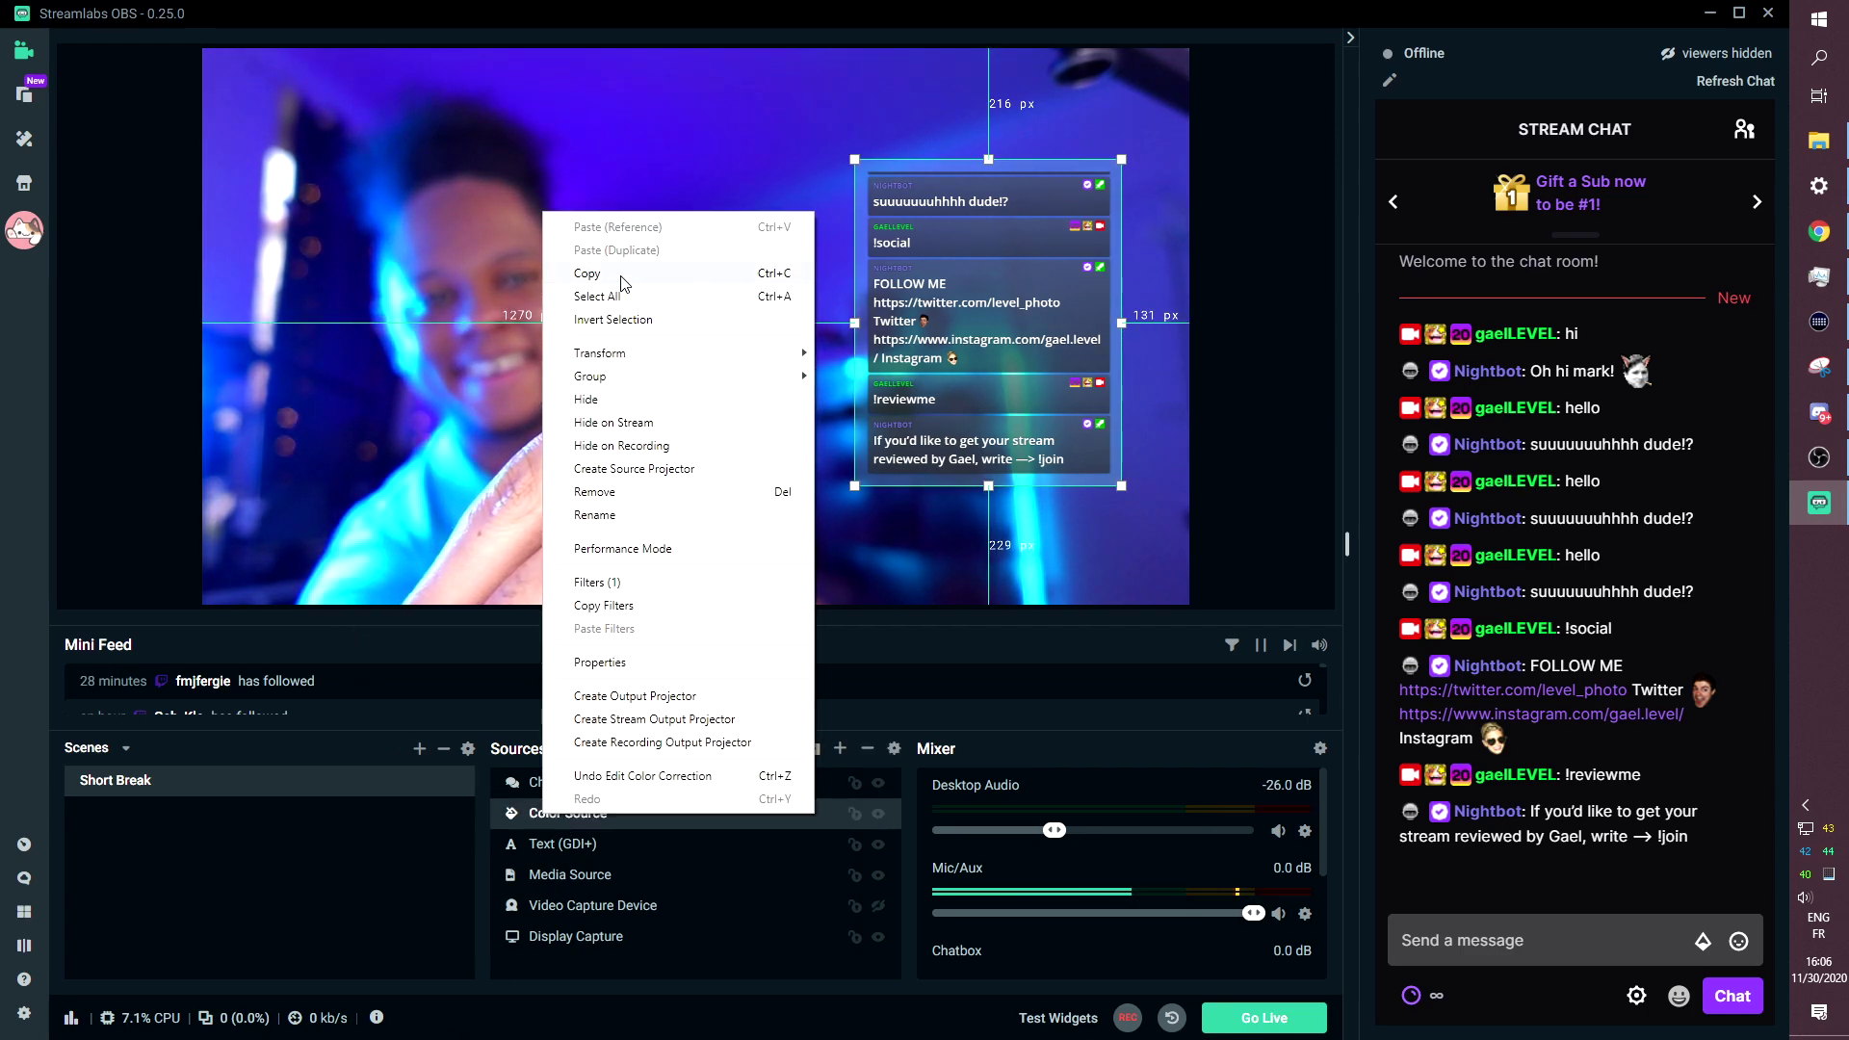
click(622, 281)
right_click(571, 814)
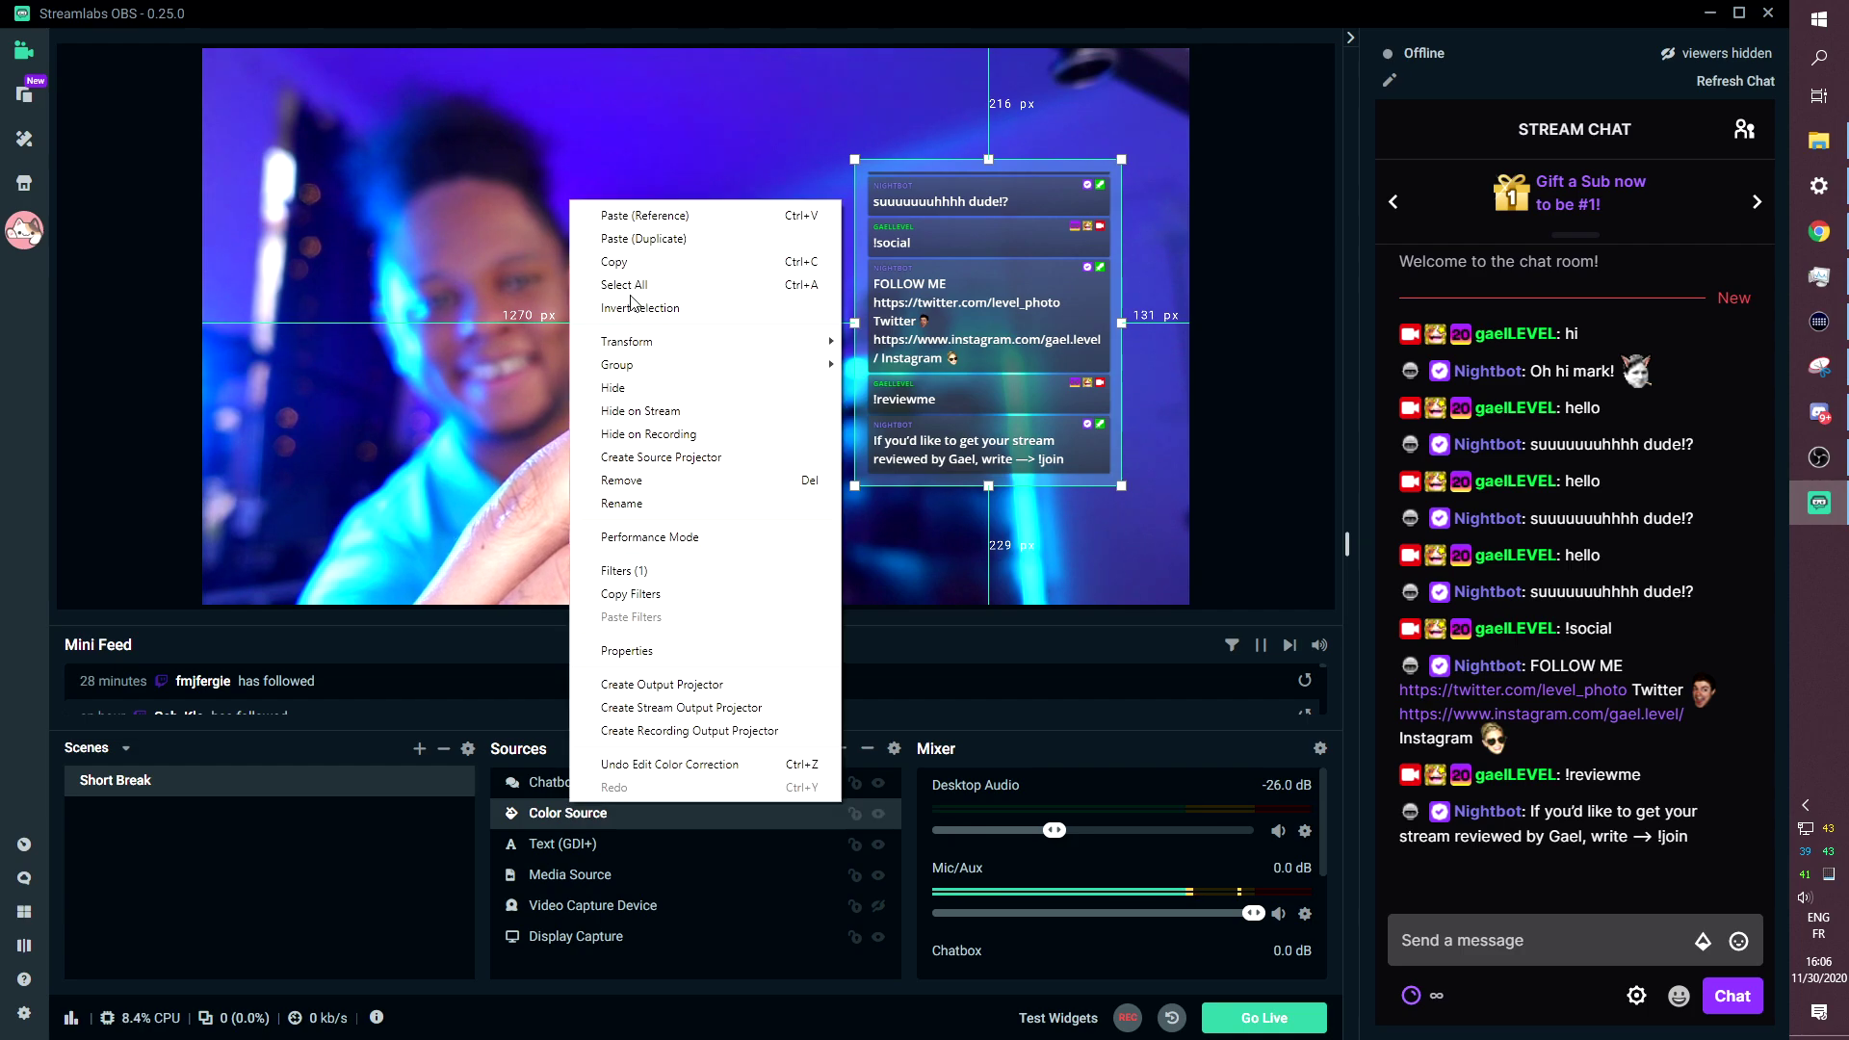
click(644, 239)
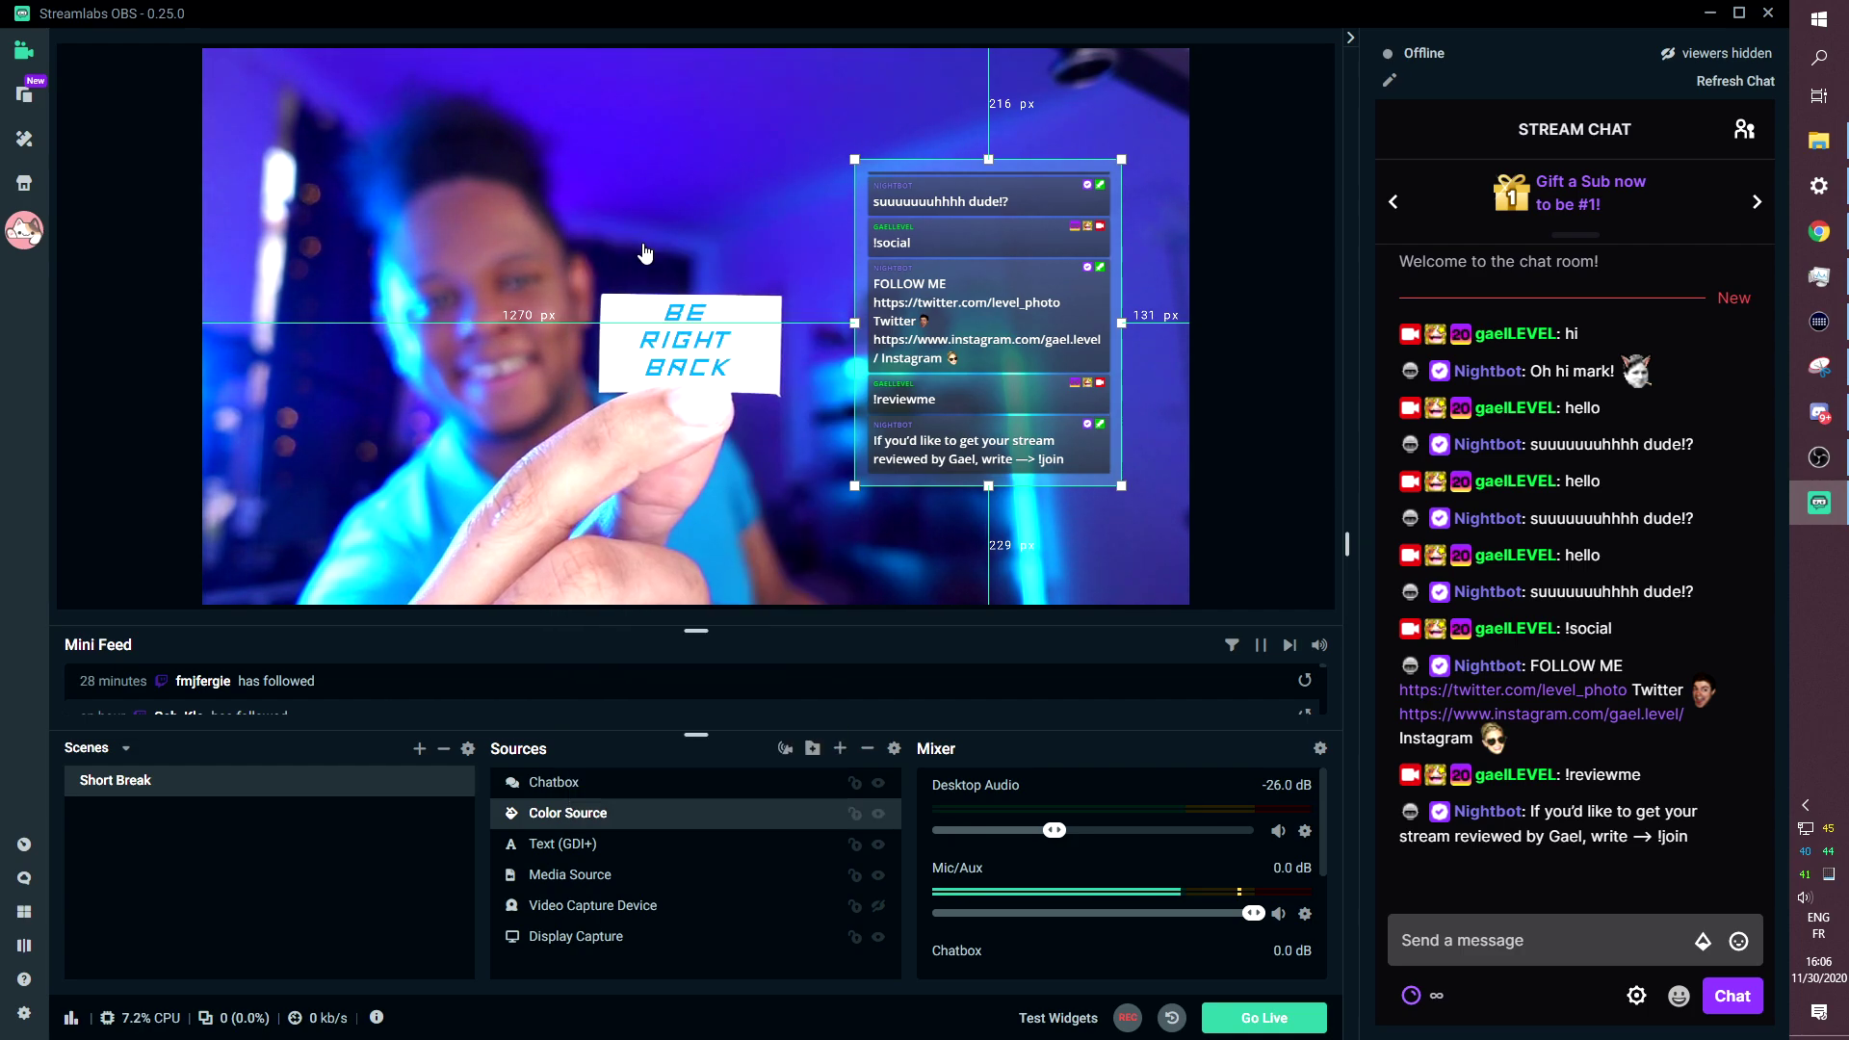
Reshape the copy into a thin, wide strip along the bottom of the scene.
drag(941, 385, 439, 464)
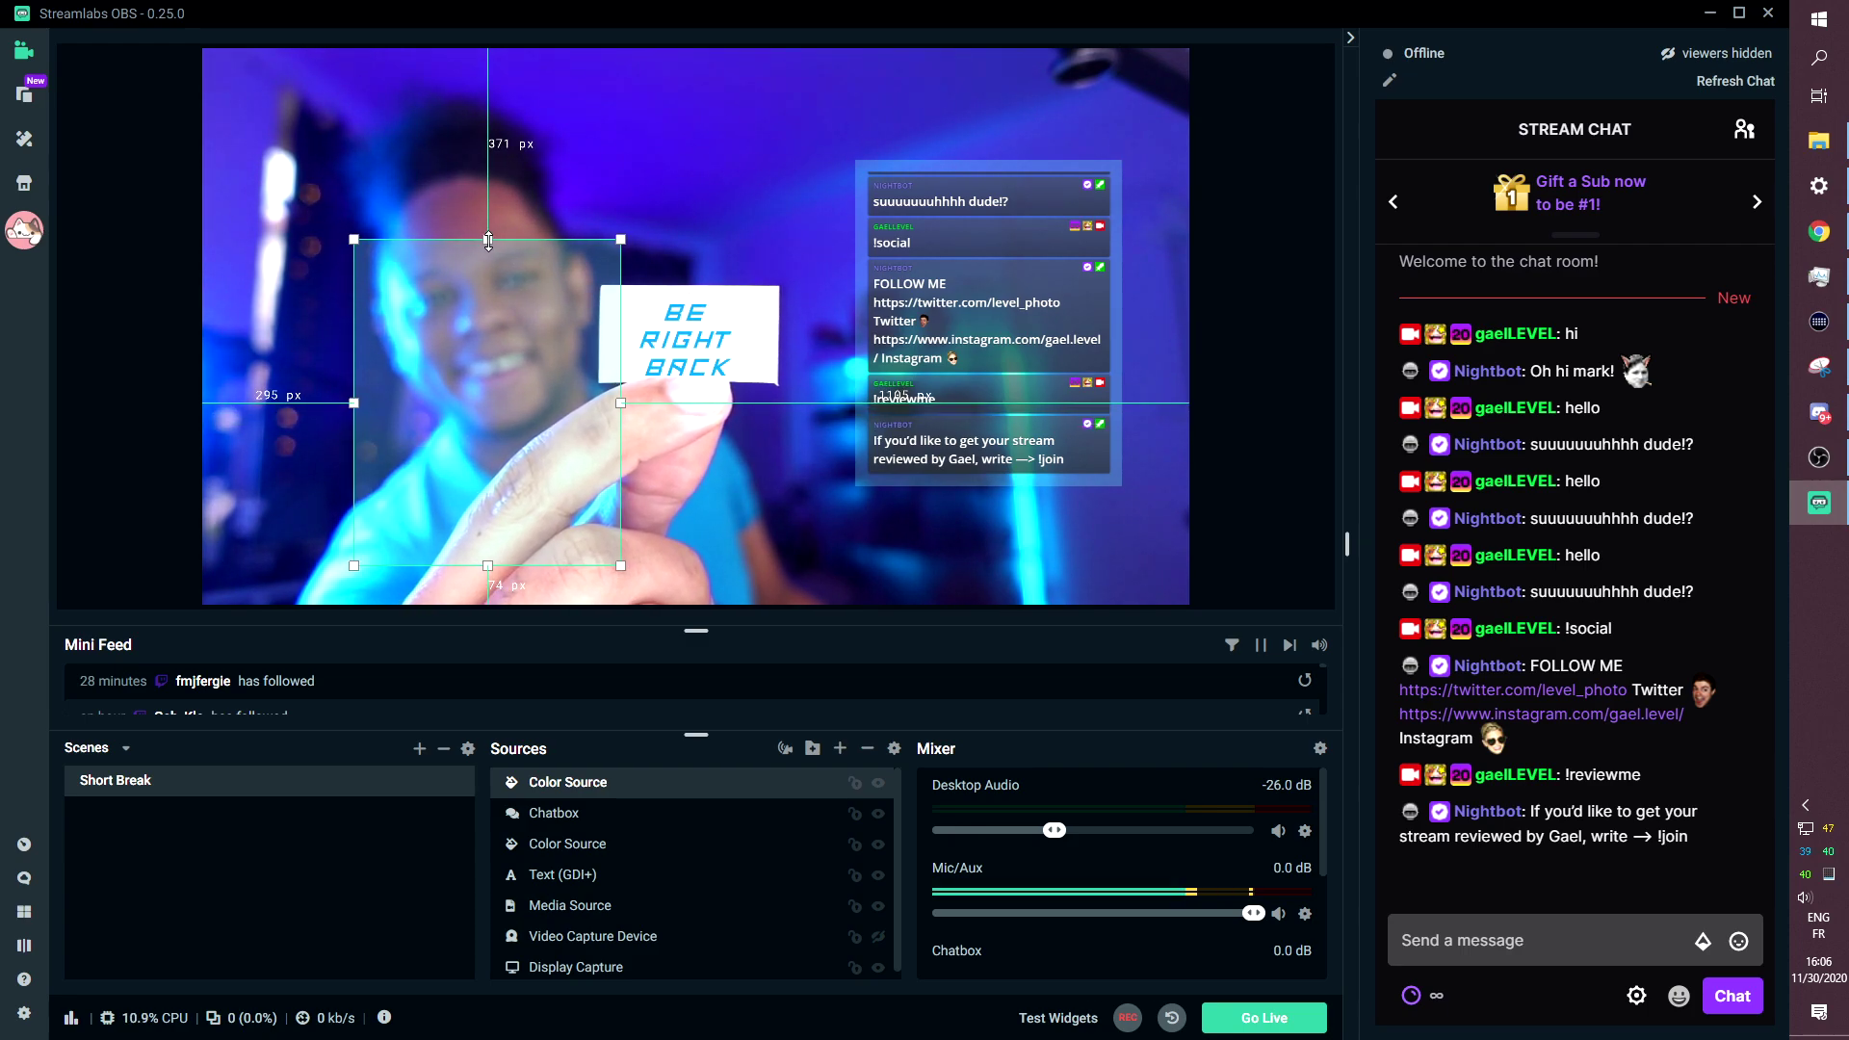
mouse_move(487, 240)
mouse_down()
mouse_move(488, 537)
mouse_move(439, 584)
mouse_up()
mouse_move(652, 593)
mouse_down()
mouse_move(1093, 590)
mouse_move(1009, 591)
mouse_up()
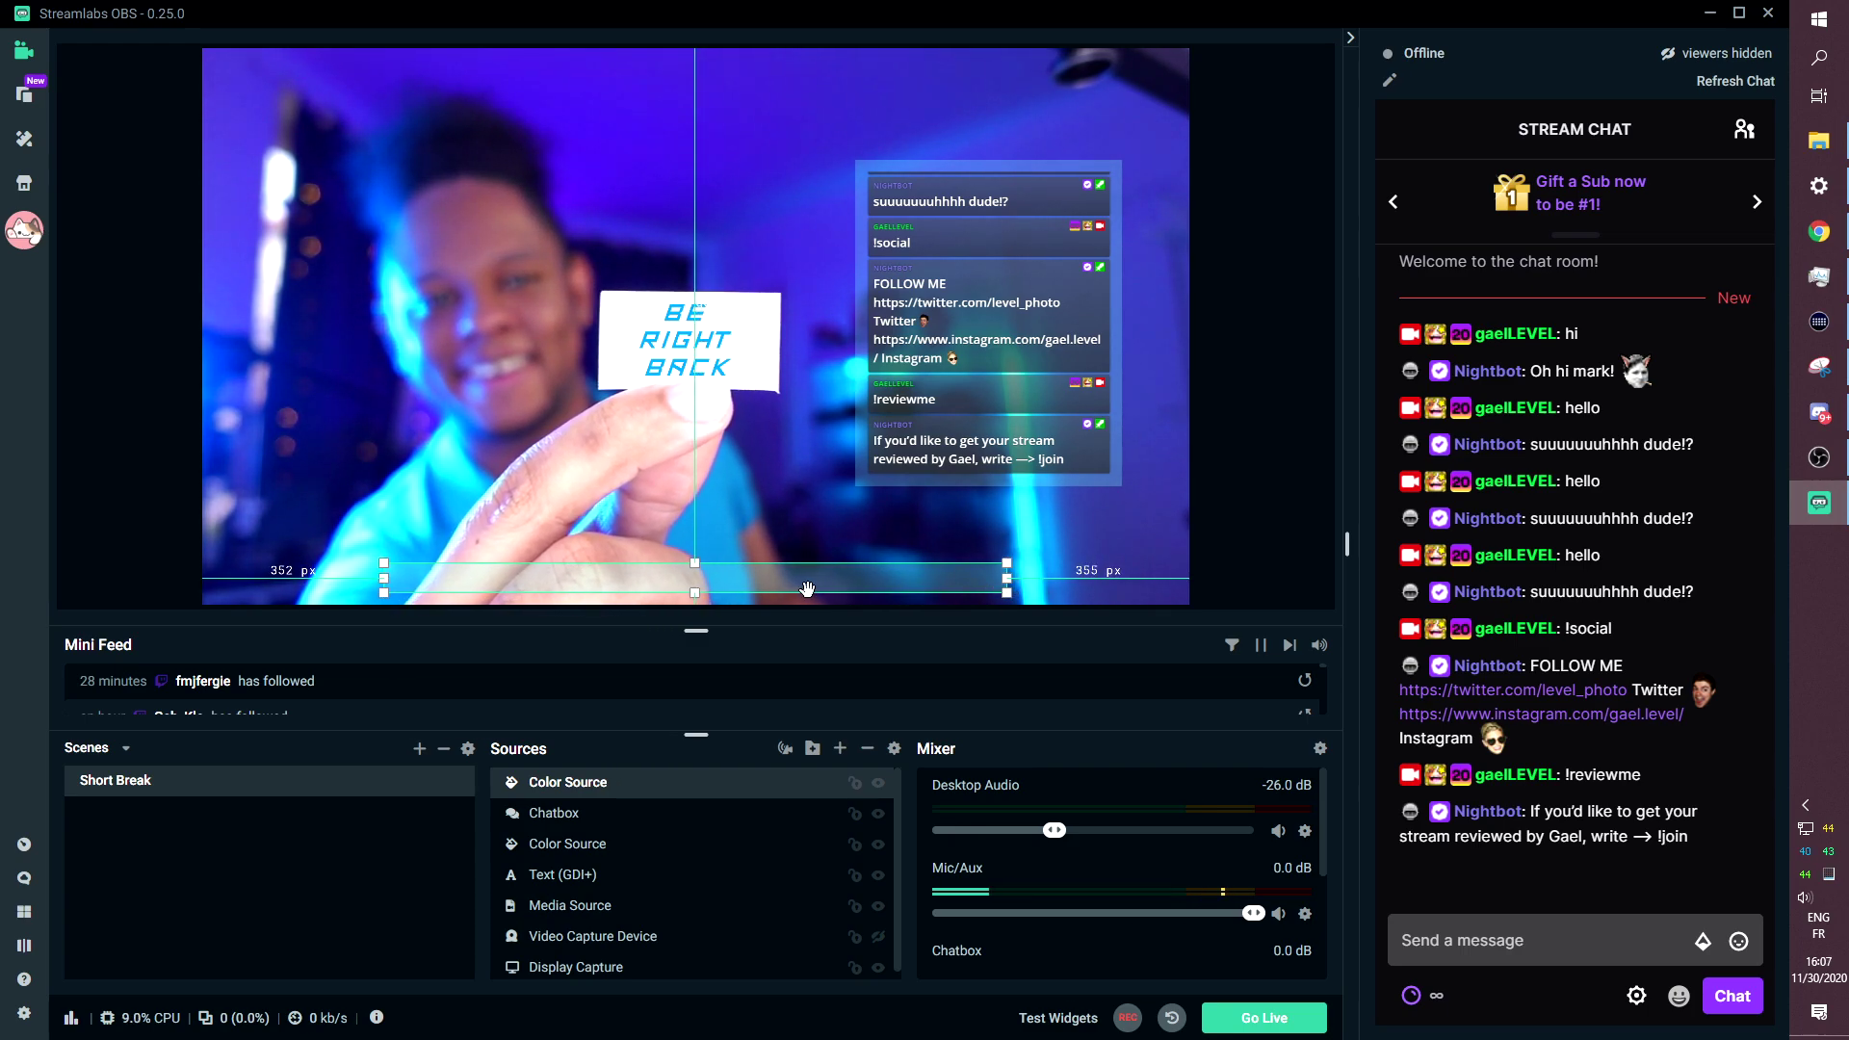
key(Left)
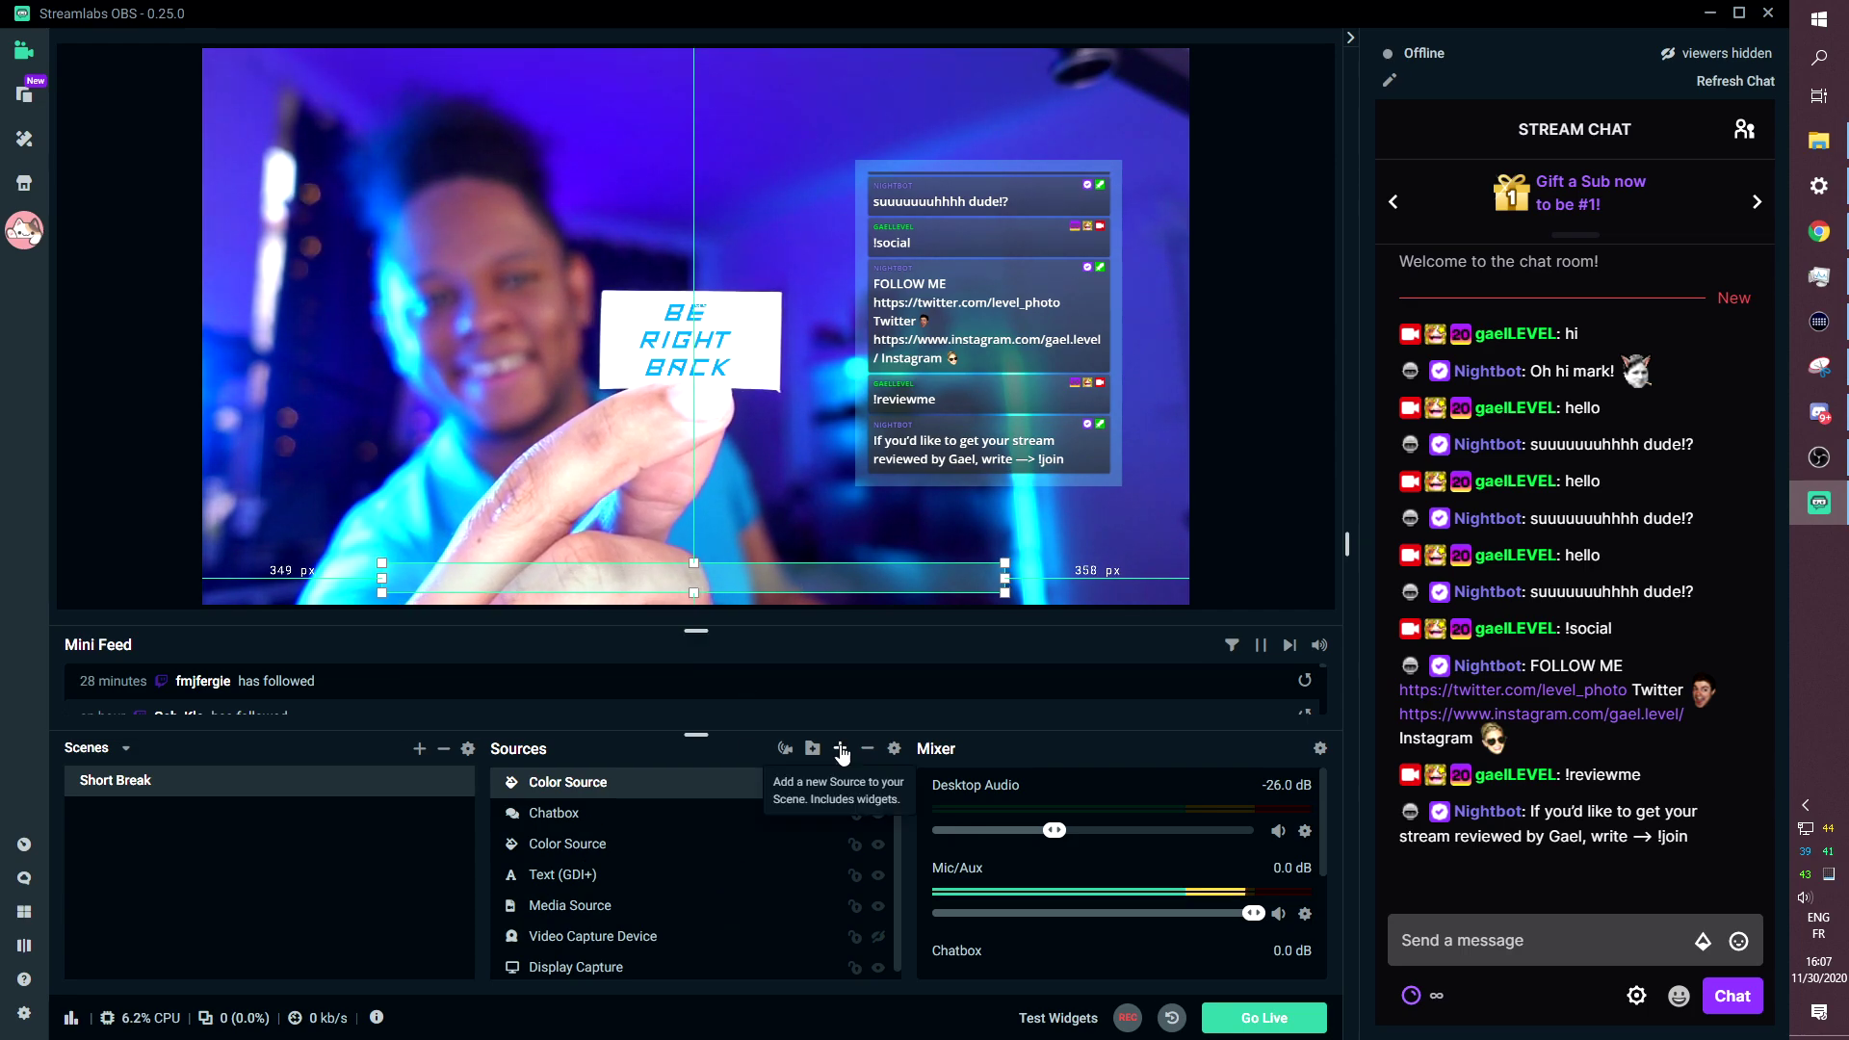
Add a Stream Label source with its default name.
click(840, 750)
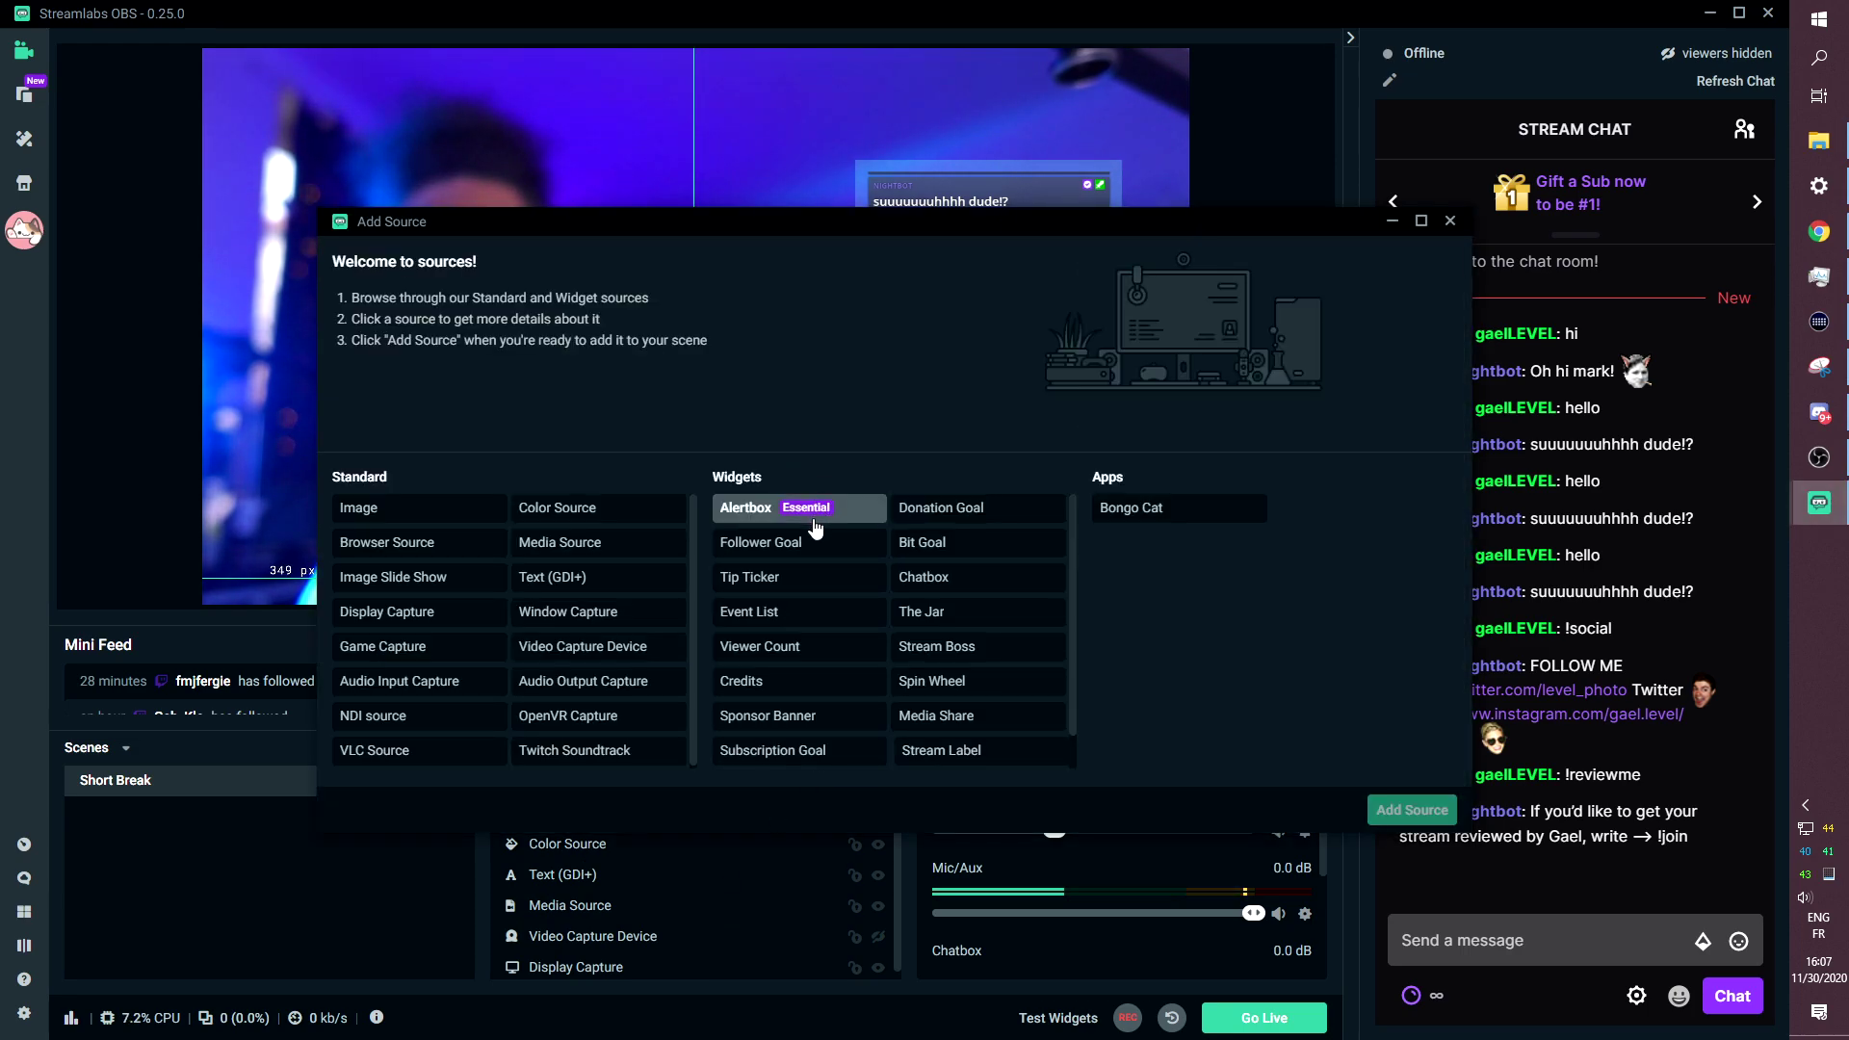
scroll(947, 709, down, 1)
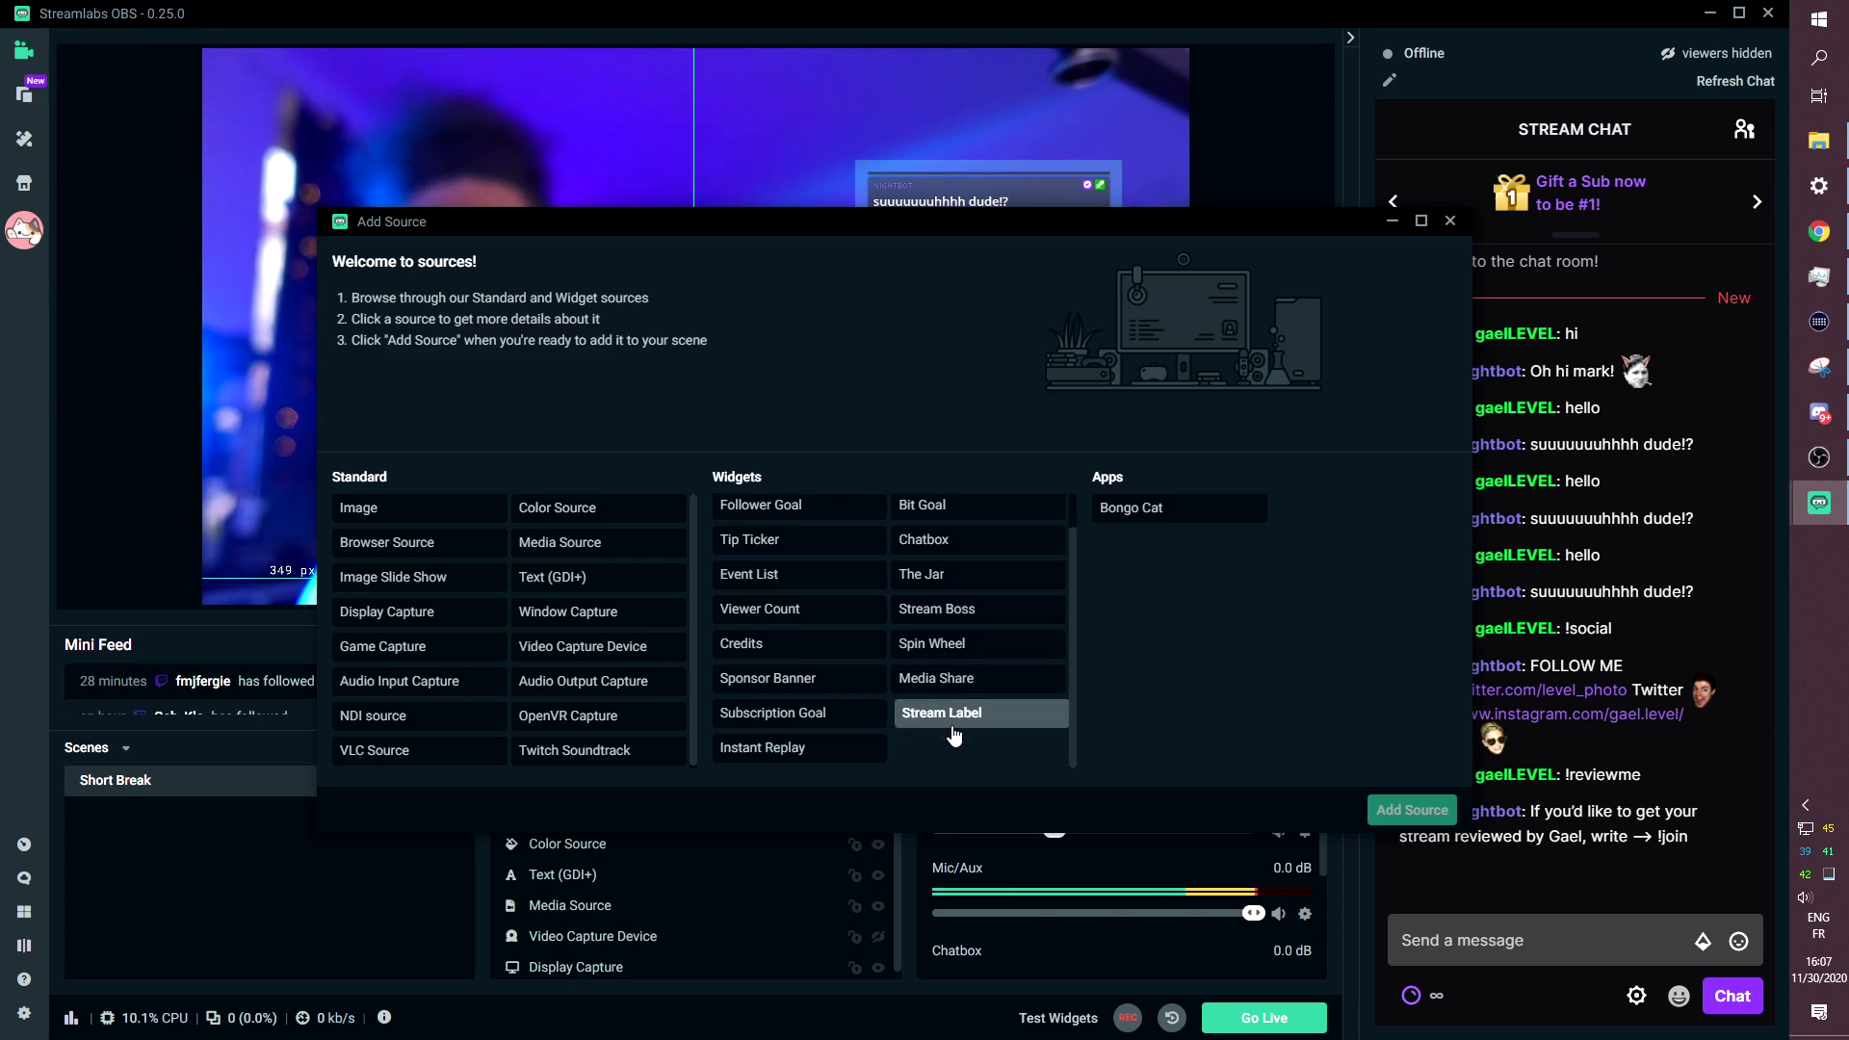
click(952, 730)
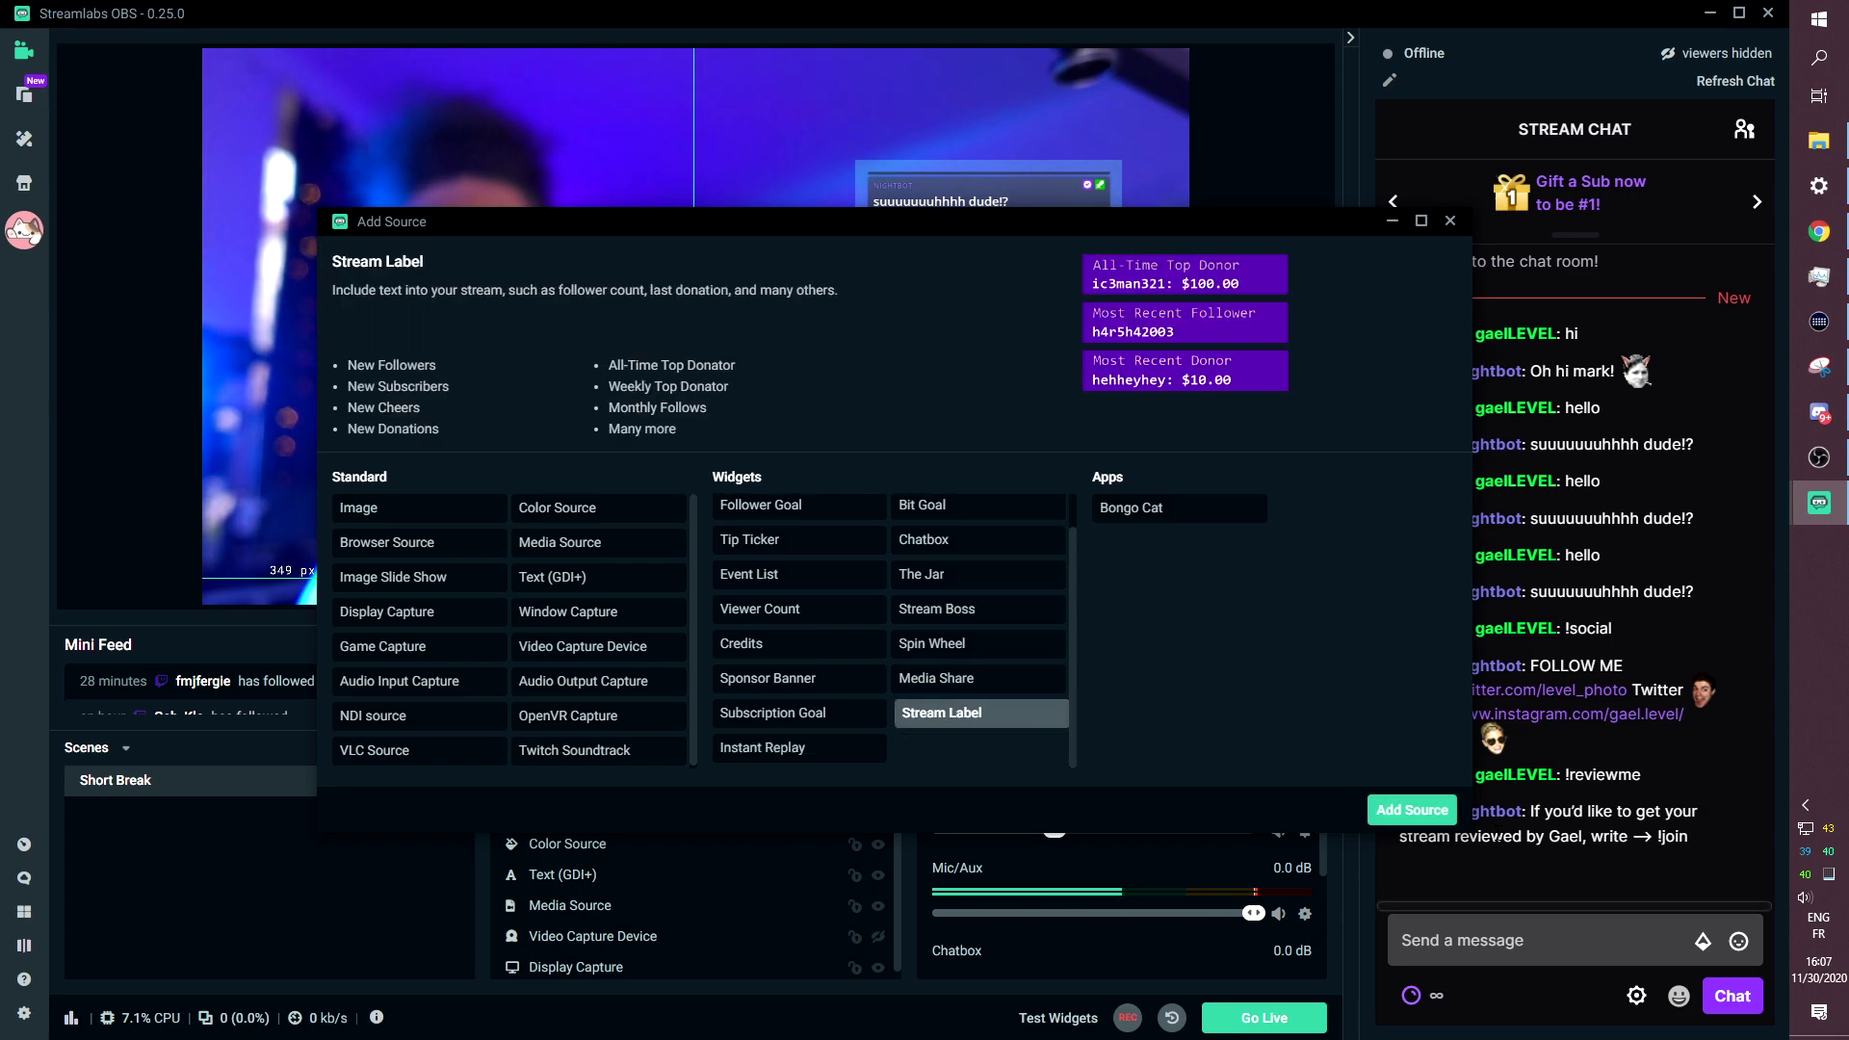
click(1412, 813)
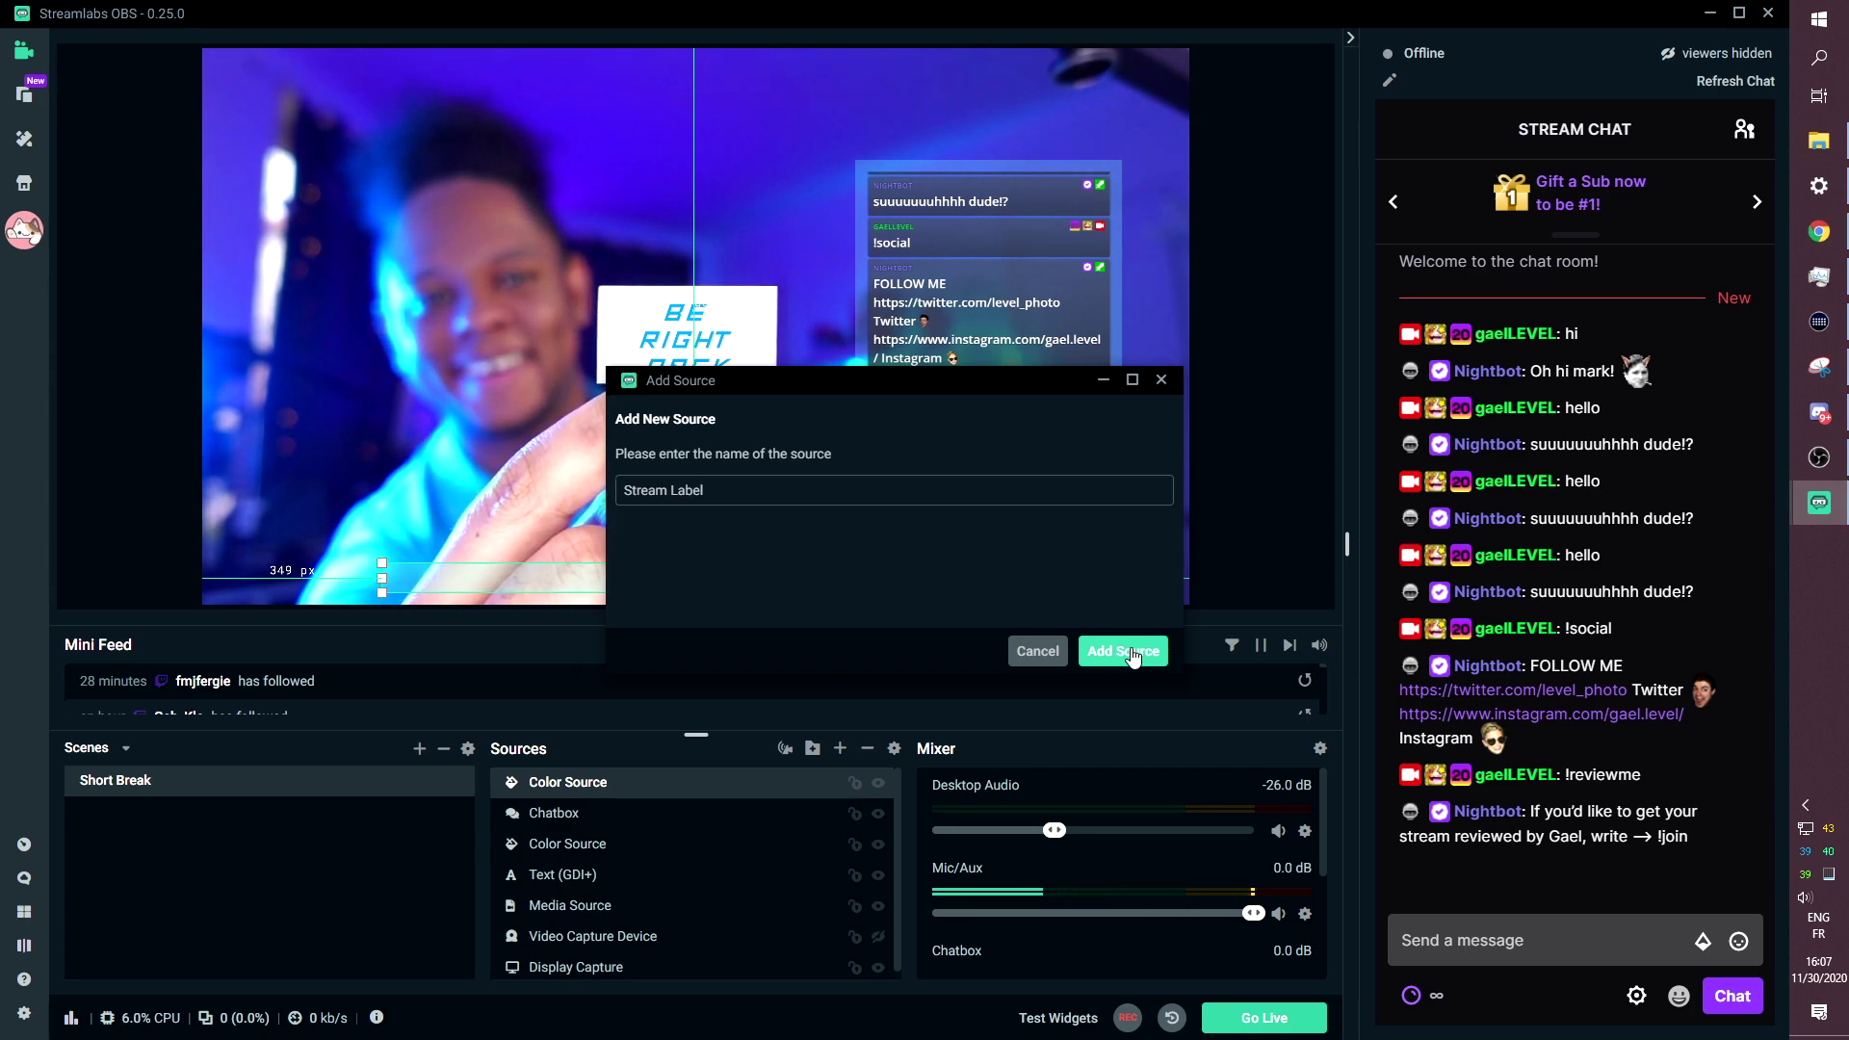
click(1132, 651)
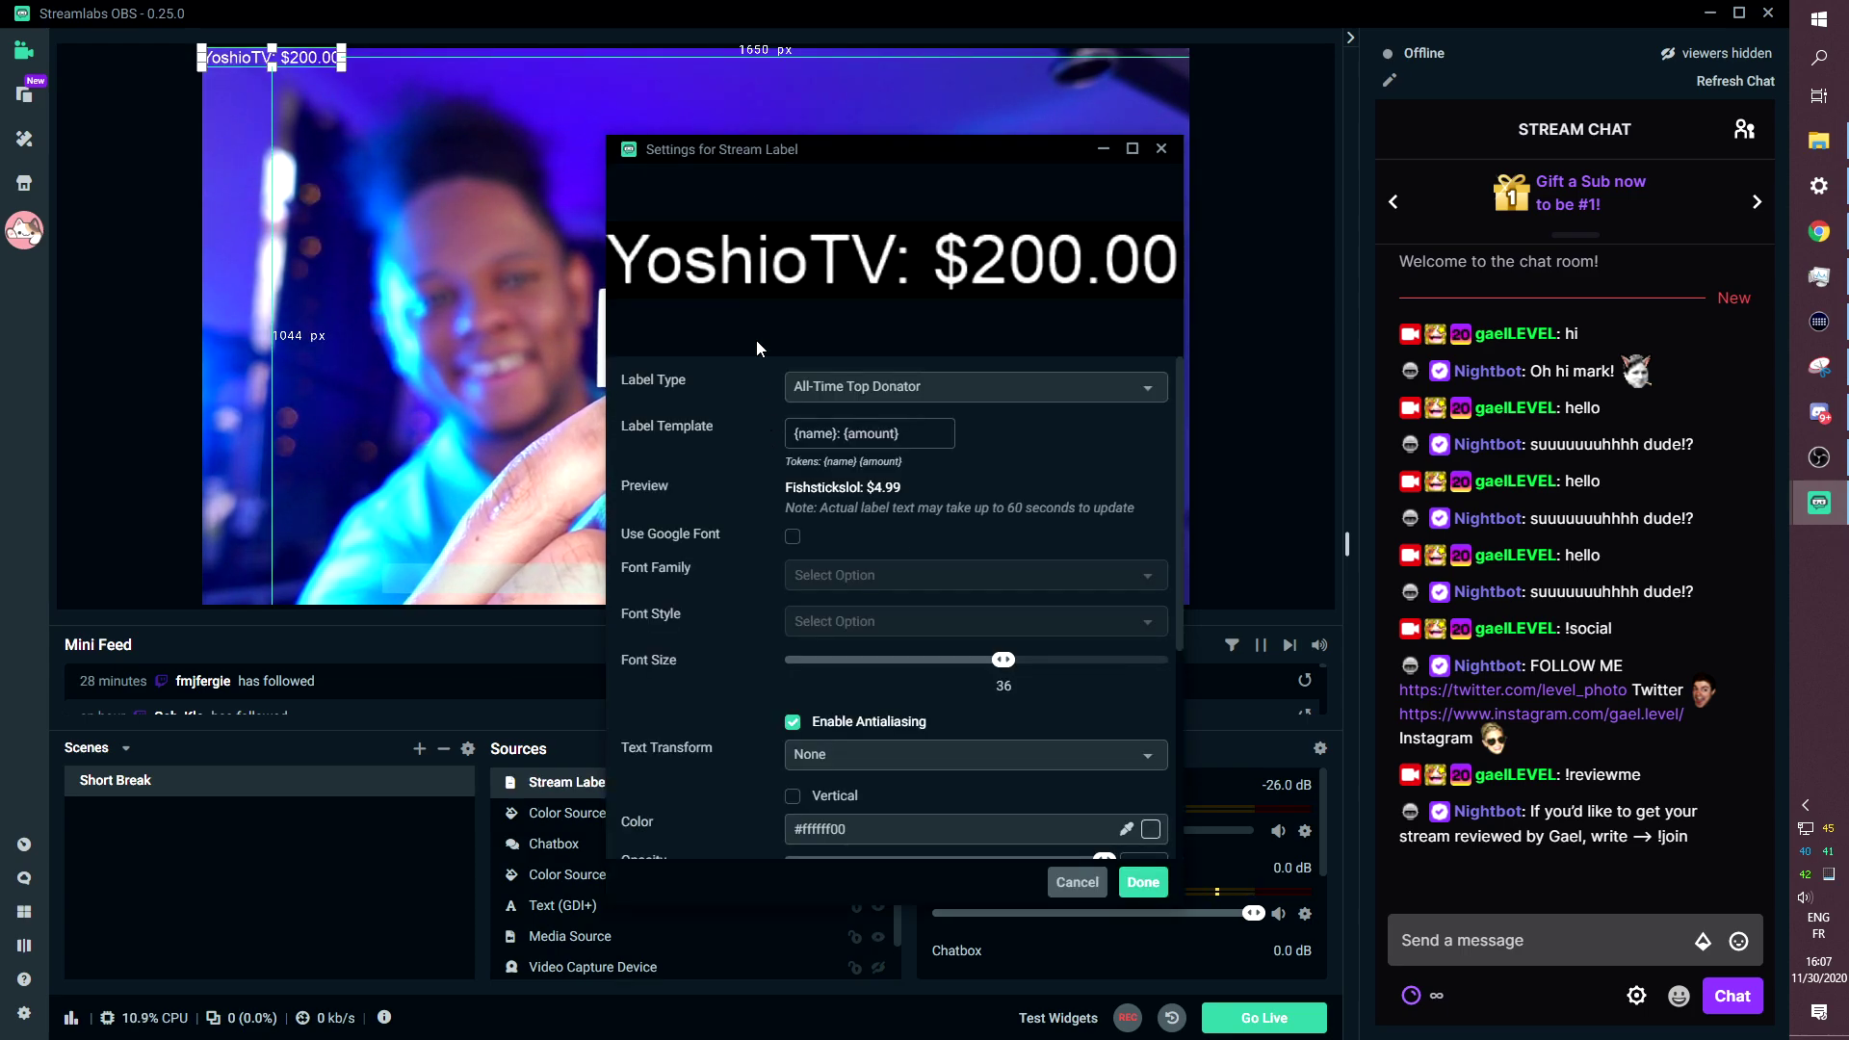
Set the label to Most Recent Subscriber in HBM Ridge Regular font and save.
click(1067, 389)
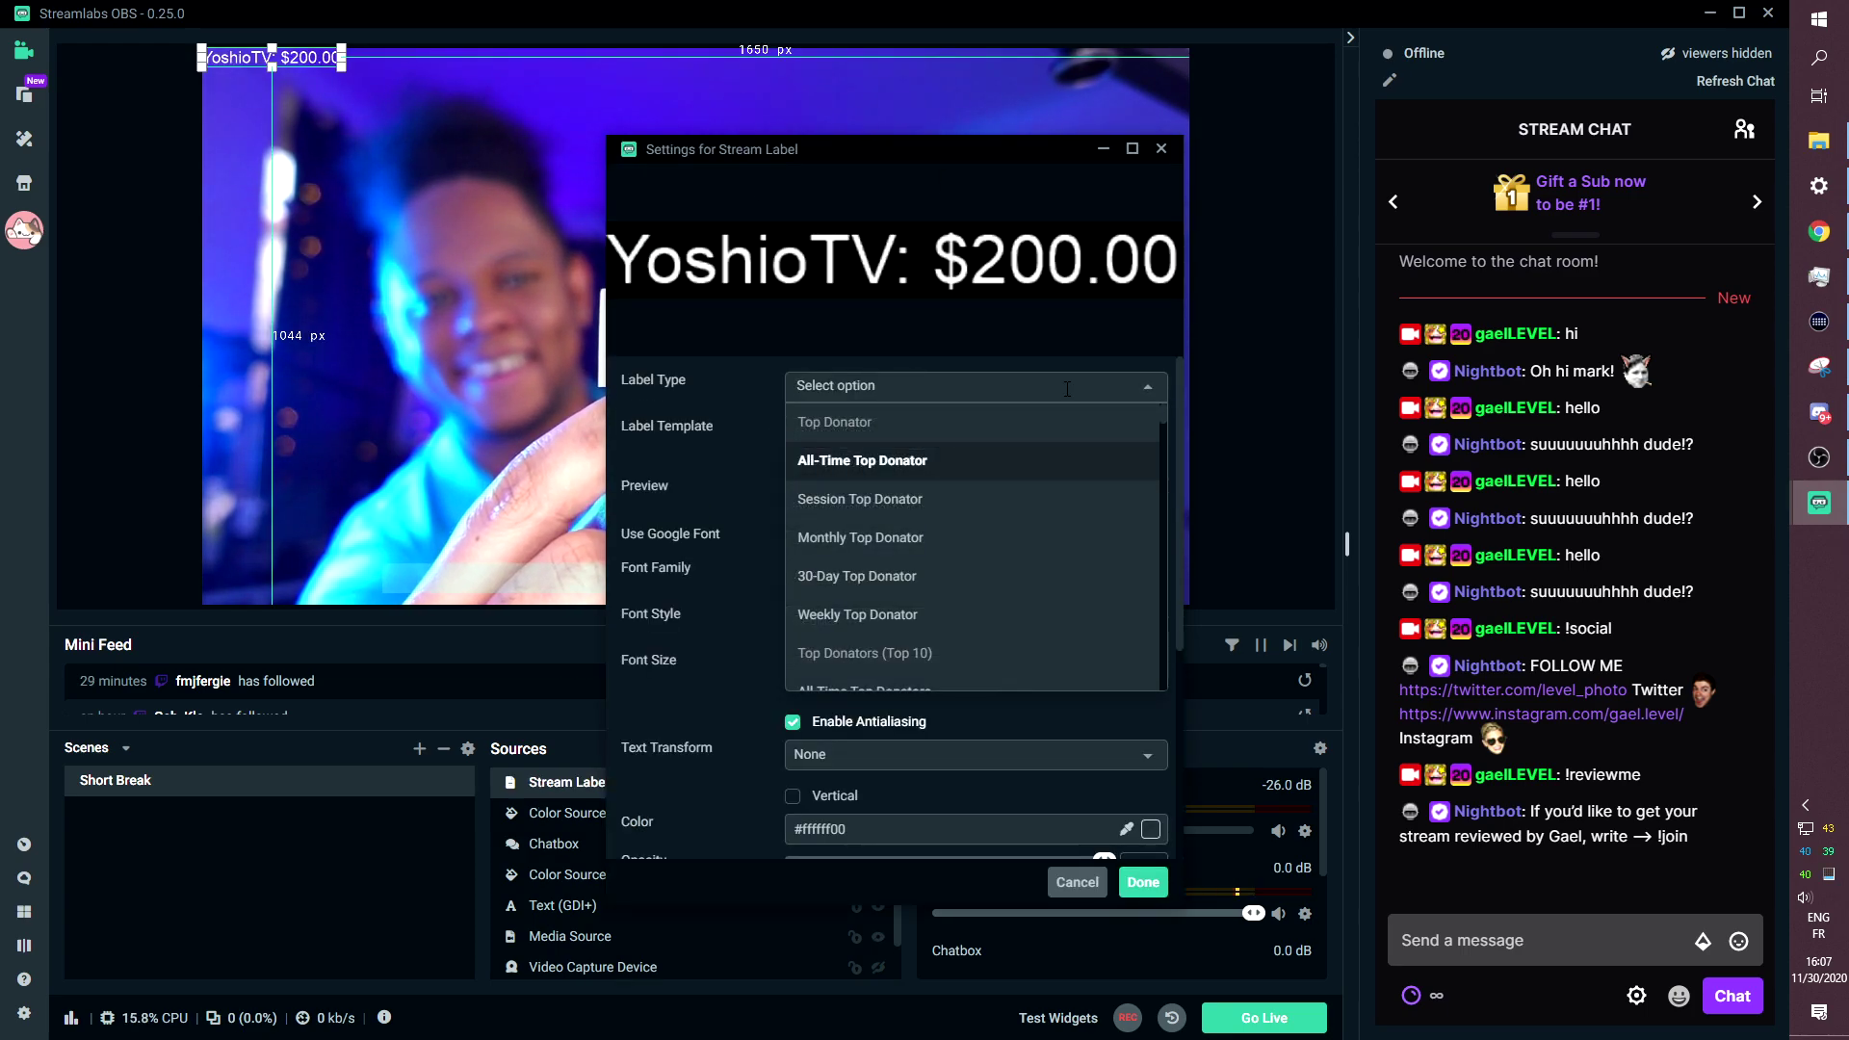
text(rec)
scroll(969, 579, down, 2)
click(868, 578)
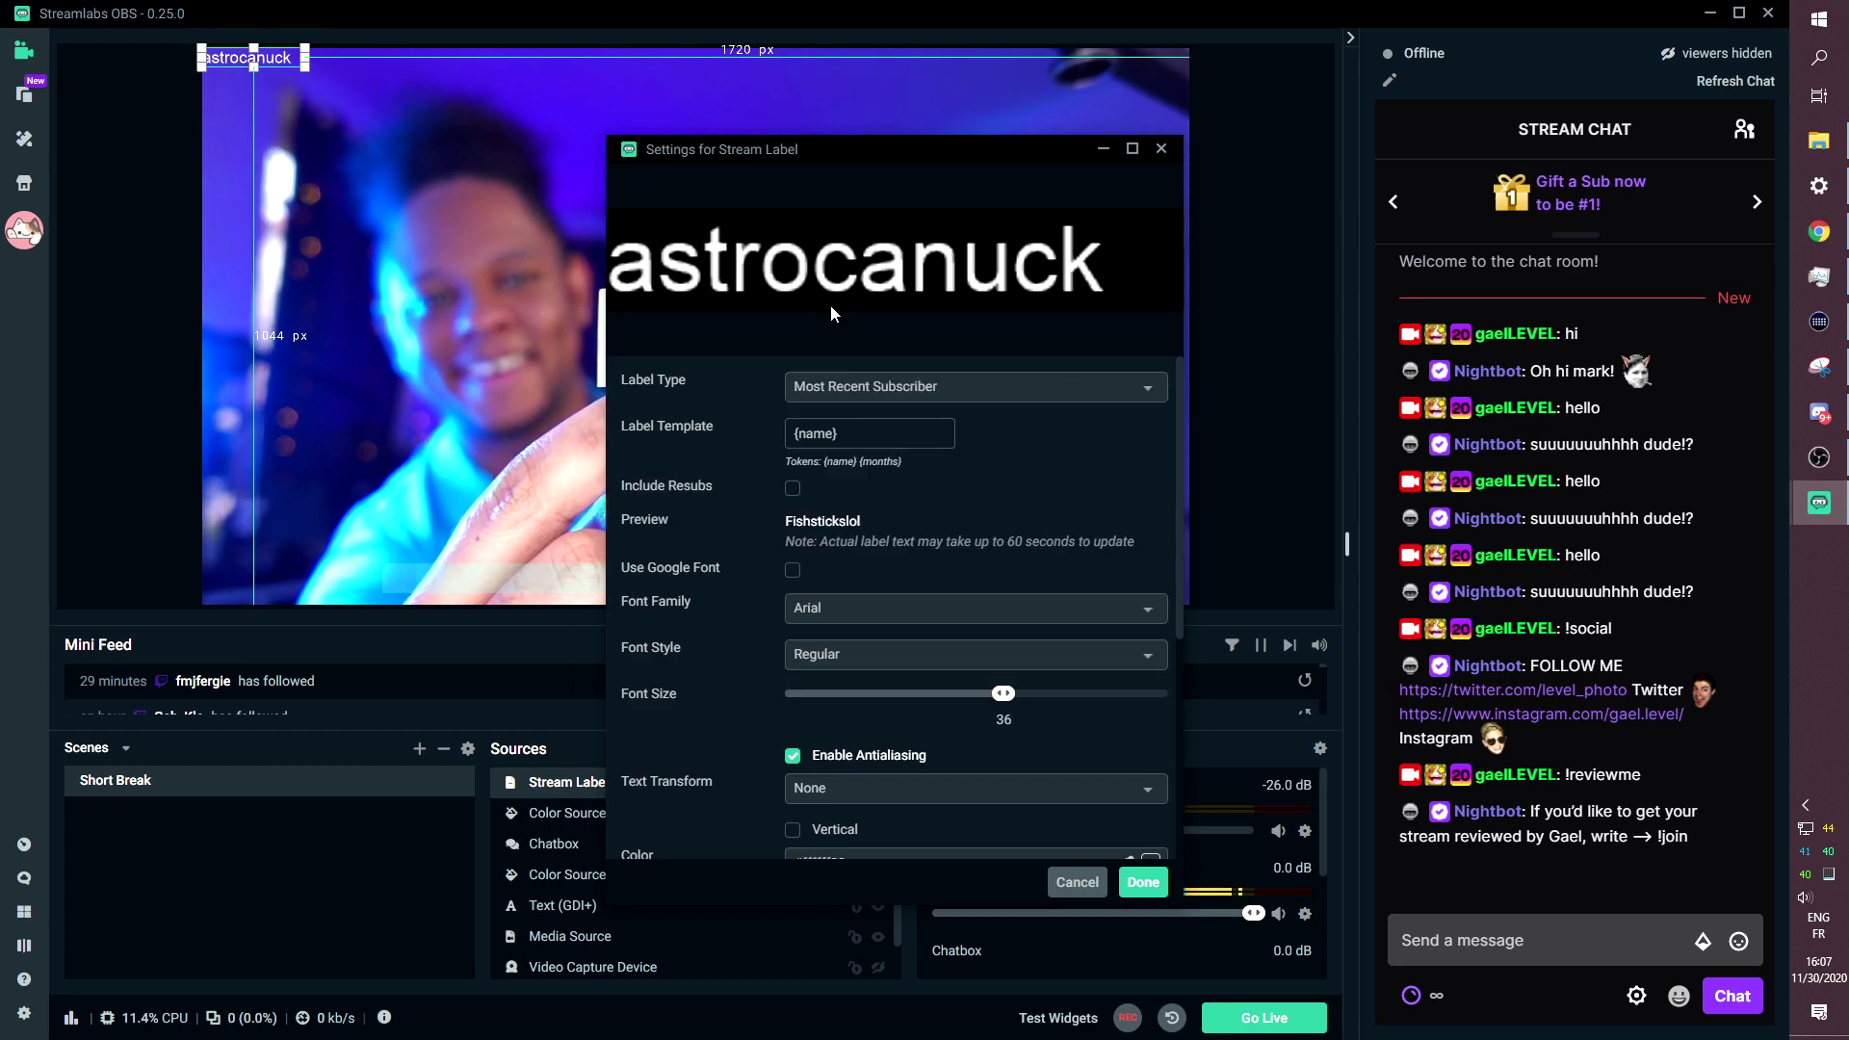
mouse_move(794, 149)
mouse_down()
mouse_move(469, 307)
mouse_move(560, 496)
mouse_move(715, 111)
mouse_move(710, 138)
mouse_up()
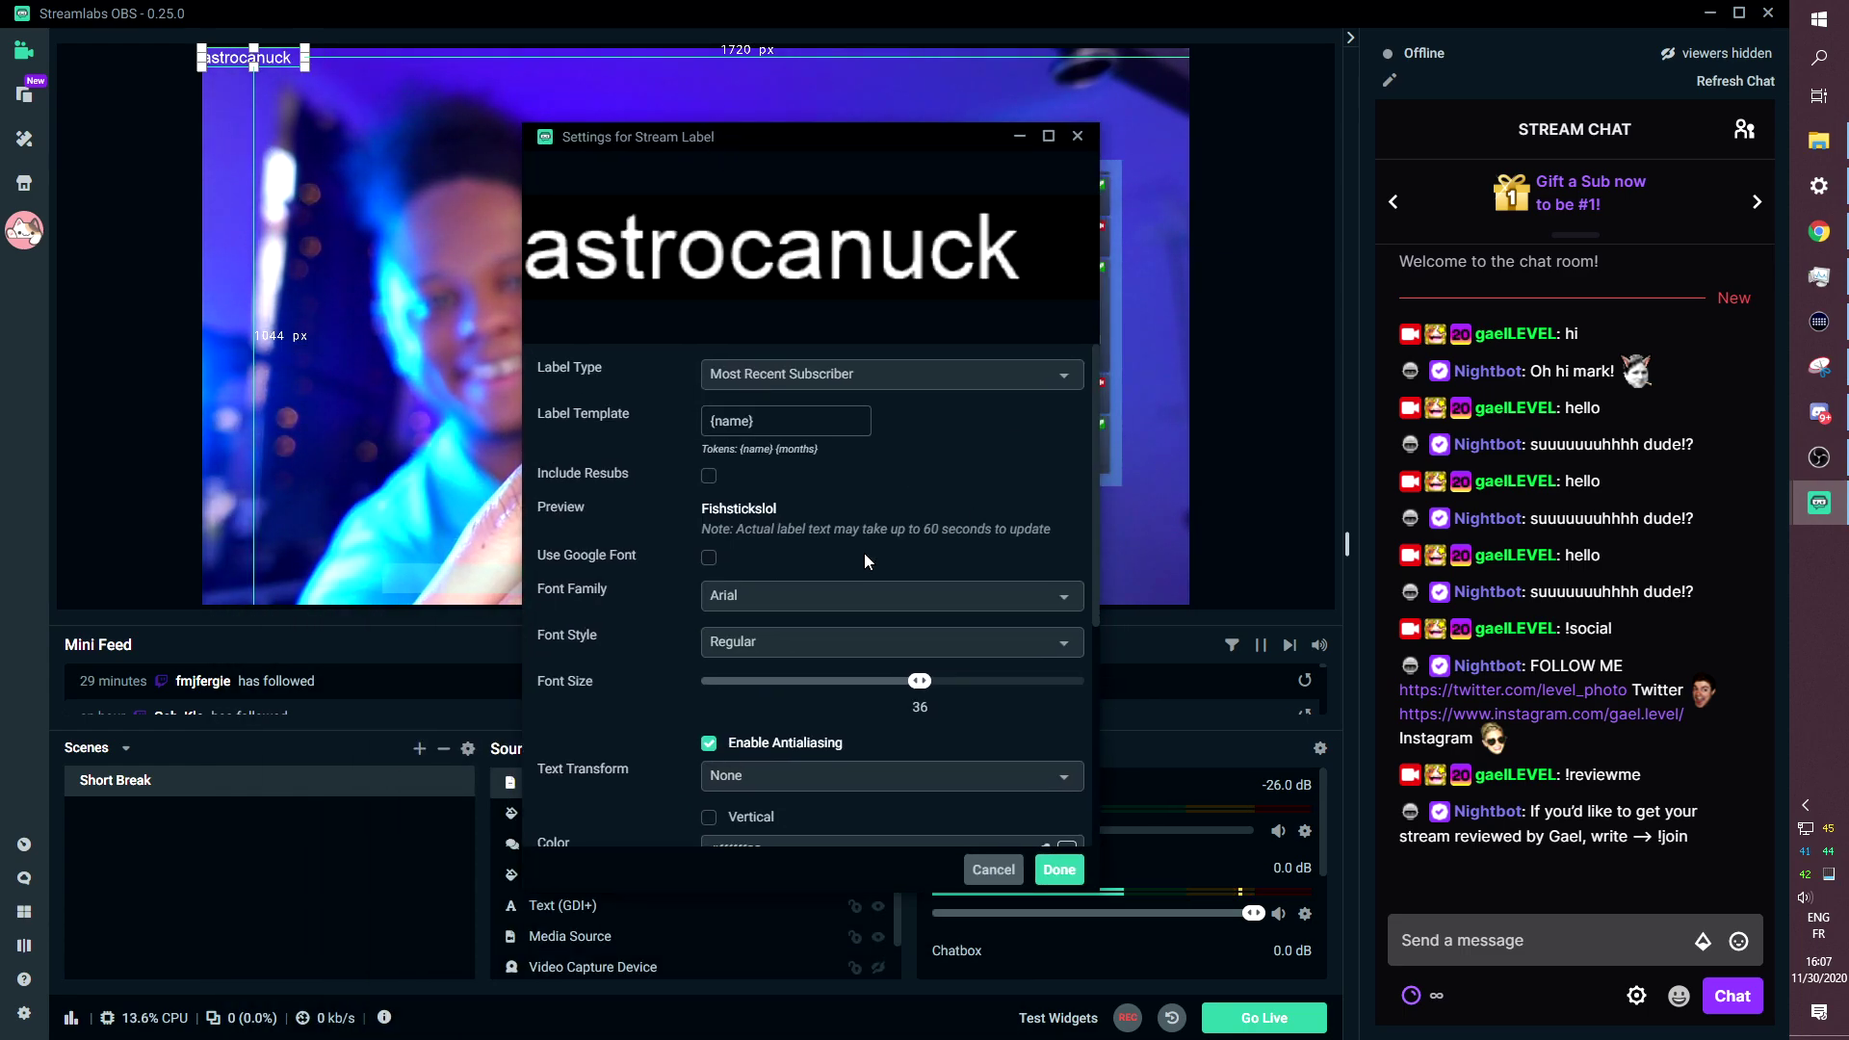
click(896, 596)
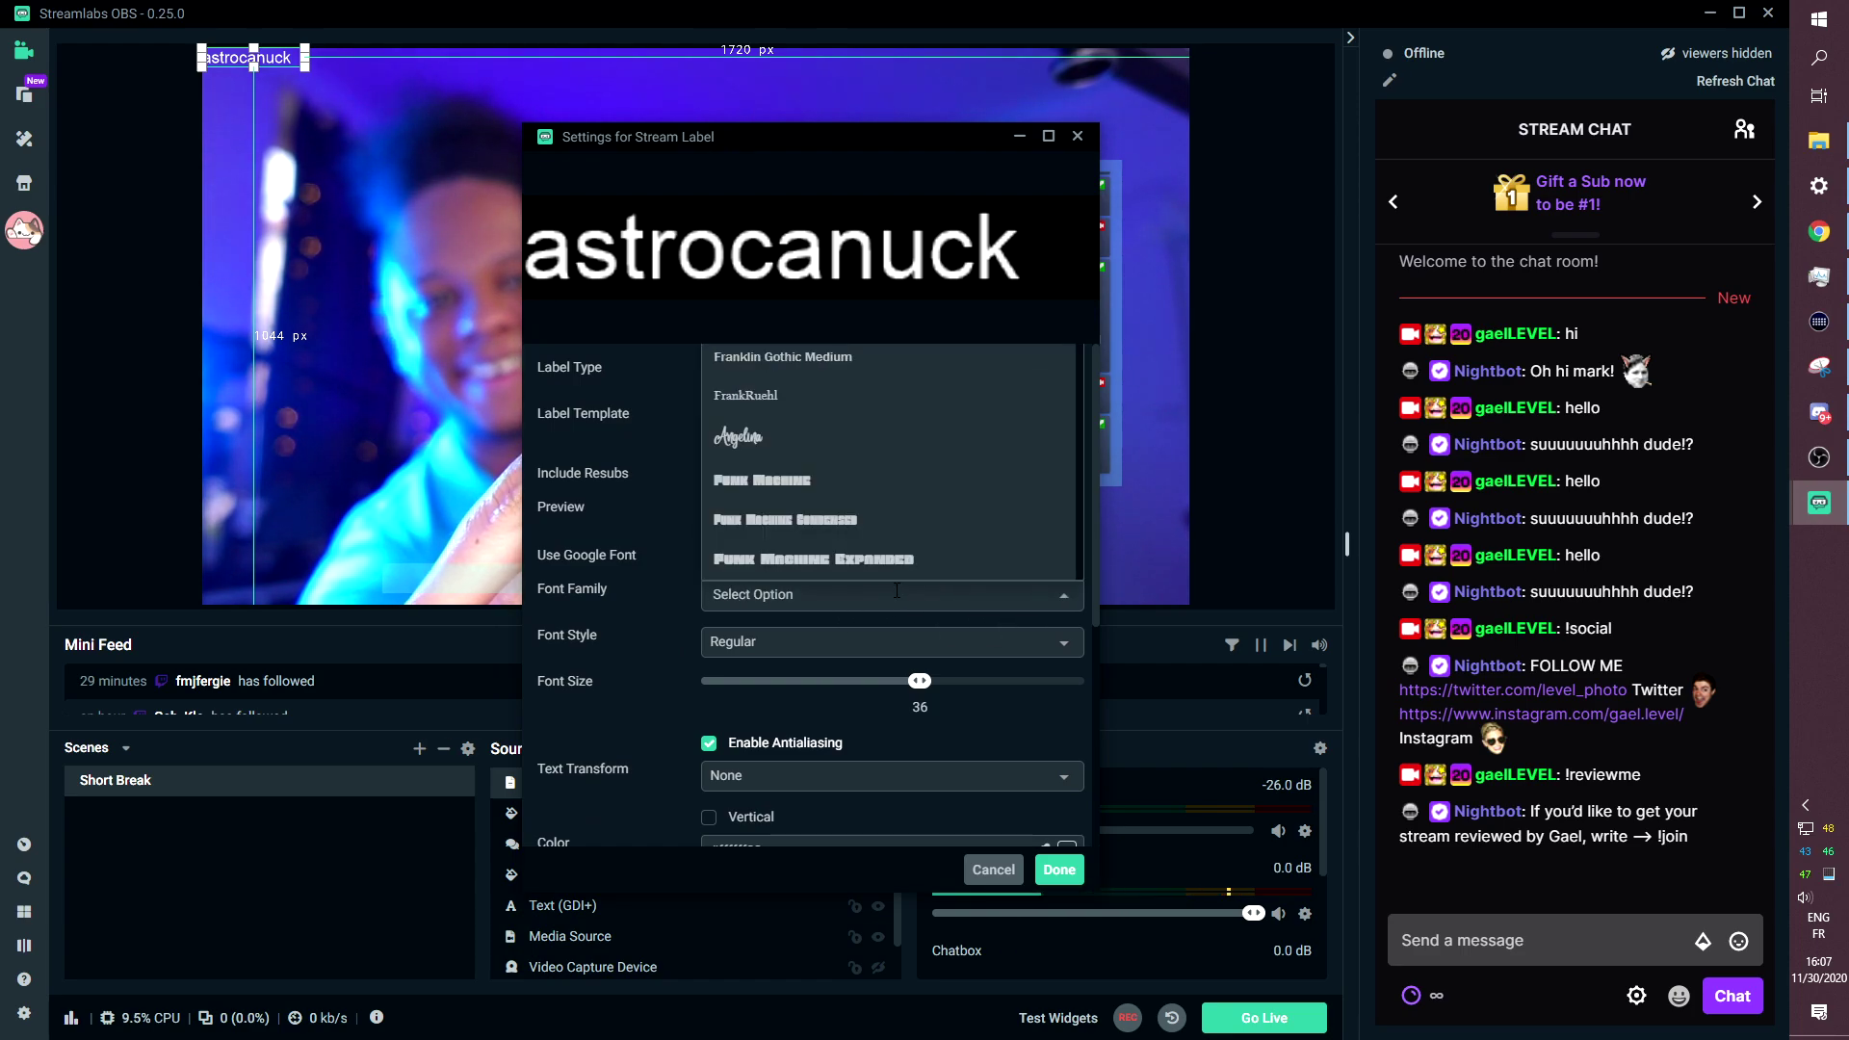
text(hbm)
key(Return)
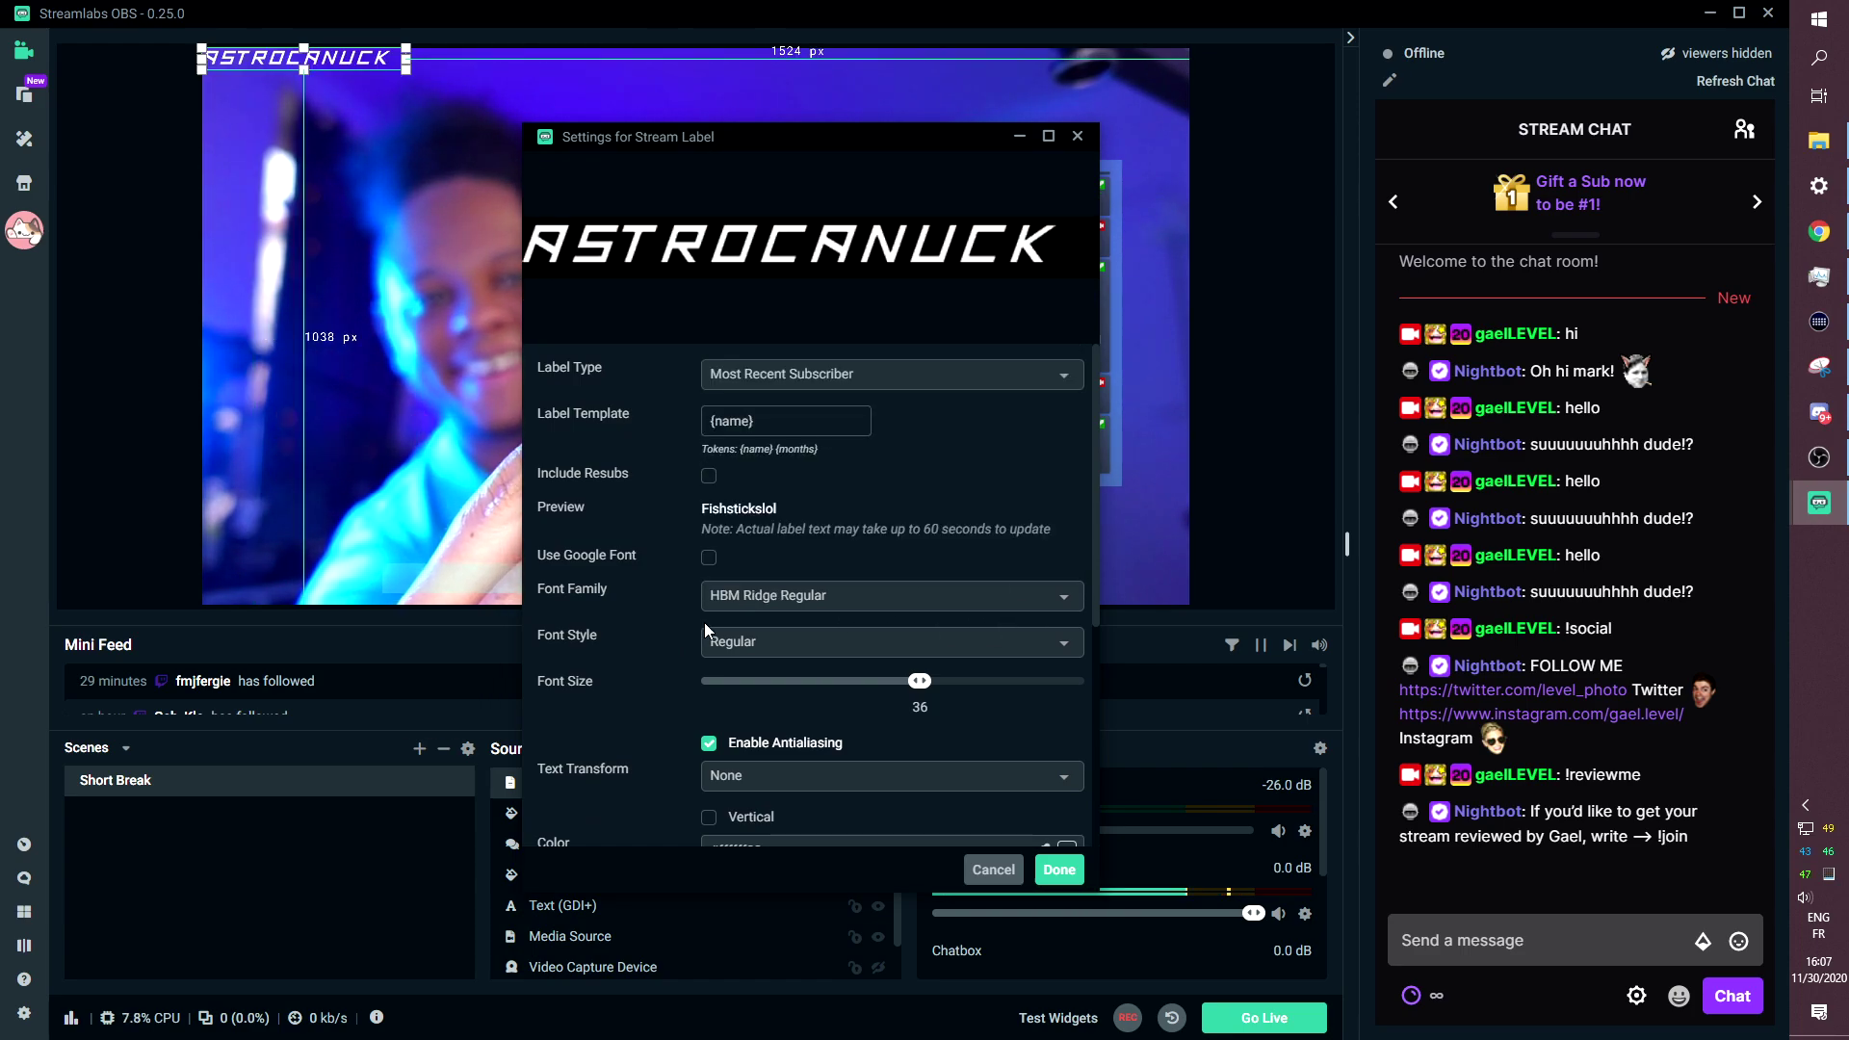
click(1060, 870)
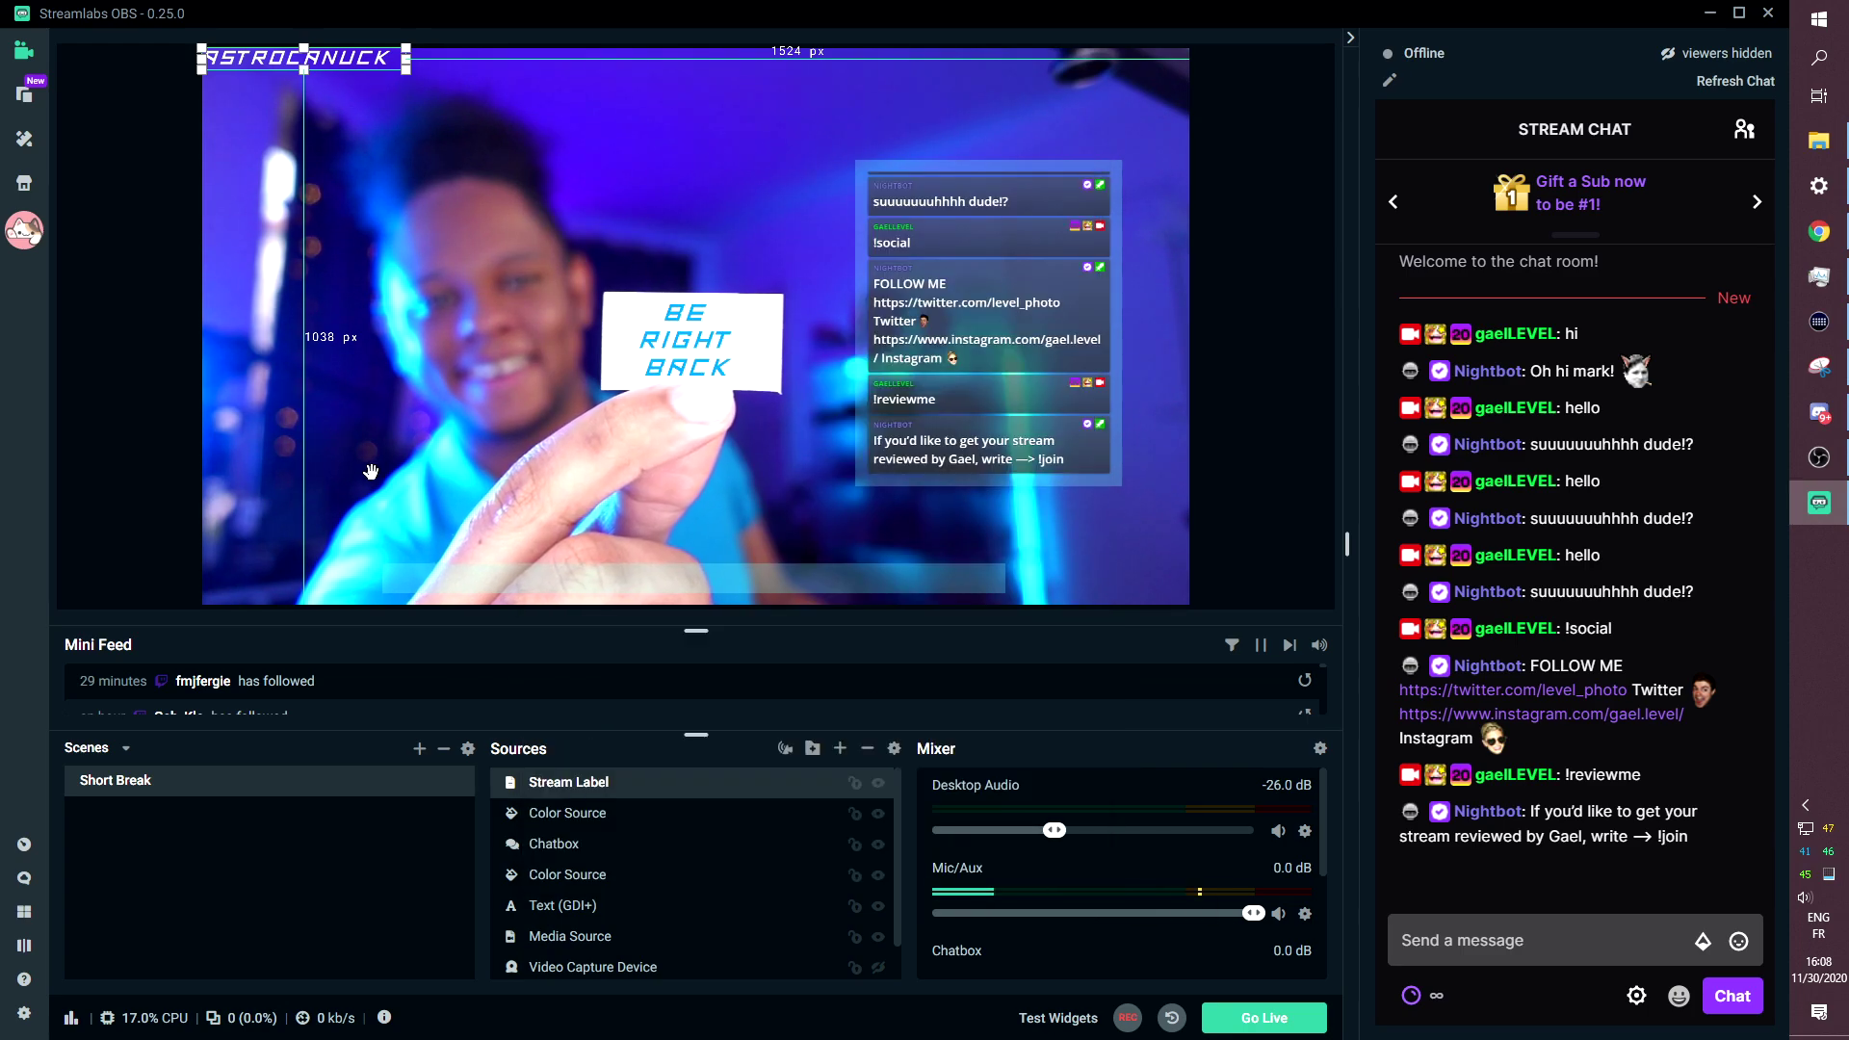
Add a Scroll filter to the Stream Label.
double_click(567, 783)
drag(833, 145, 1411, 75)
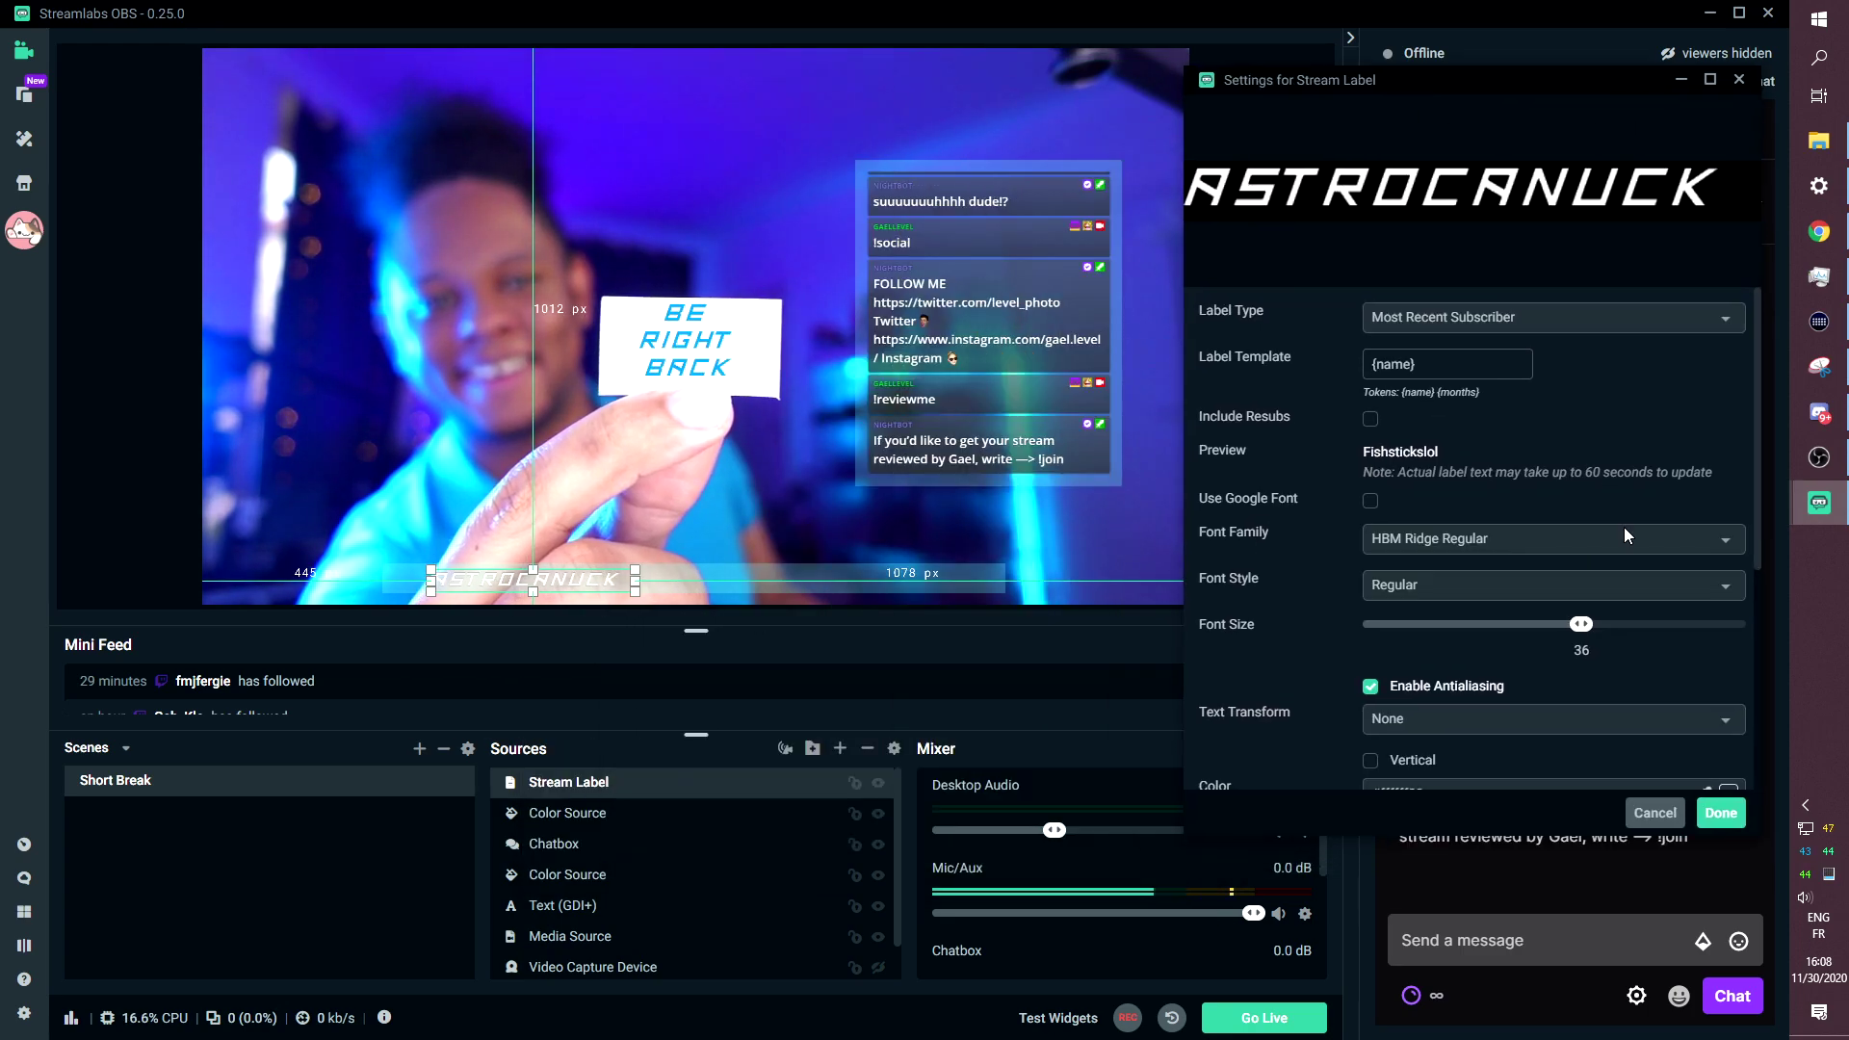
click(1721, 812)
right_click(565, 780)
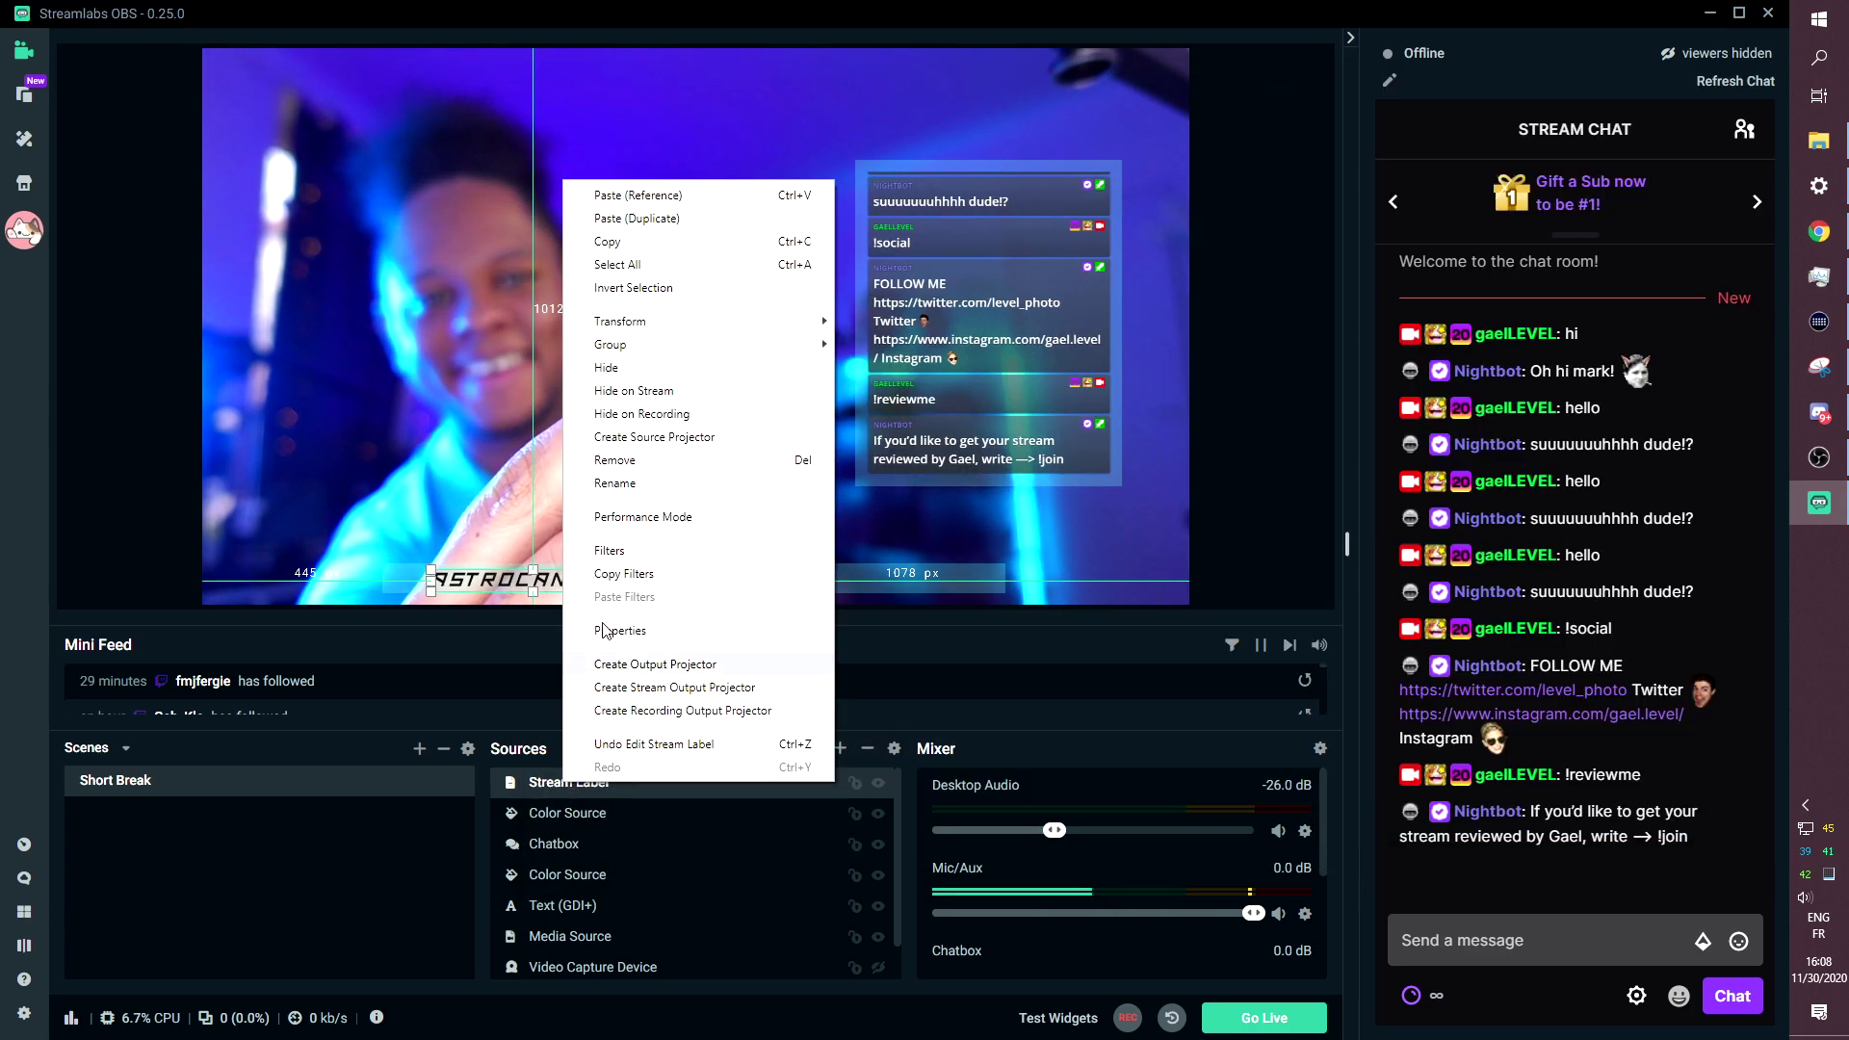
click(610, 552)
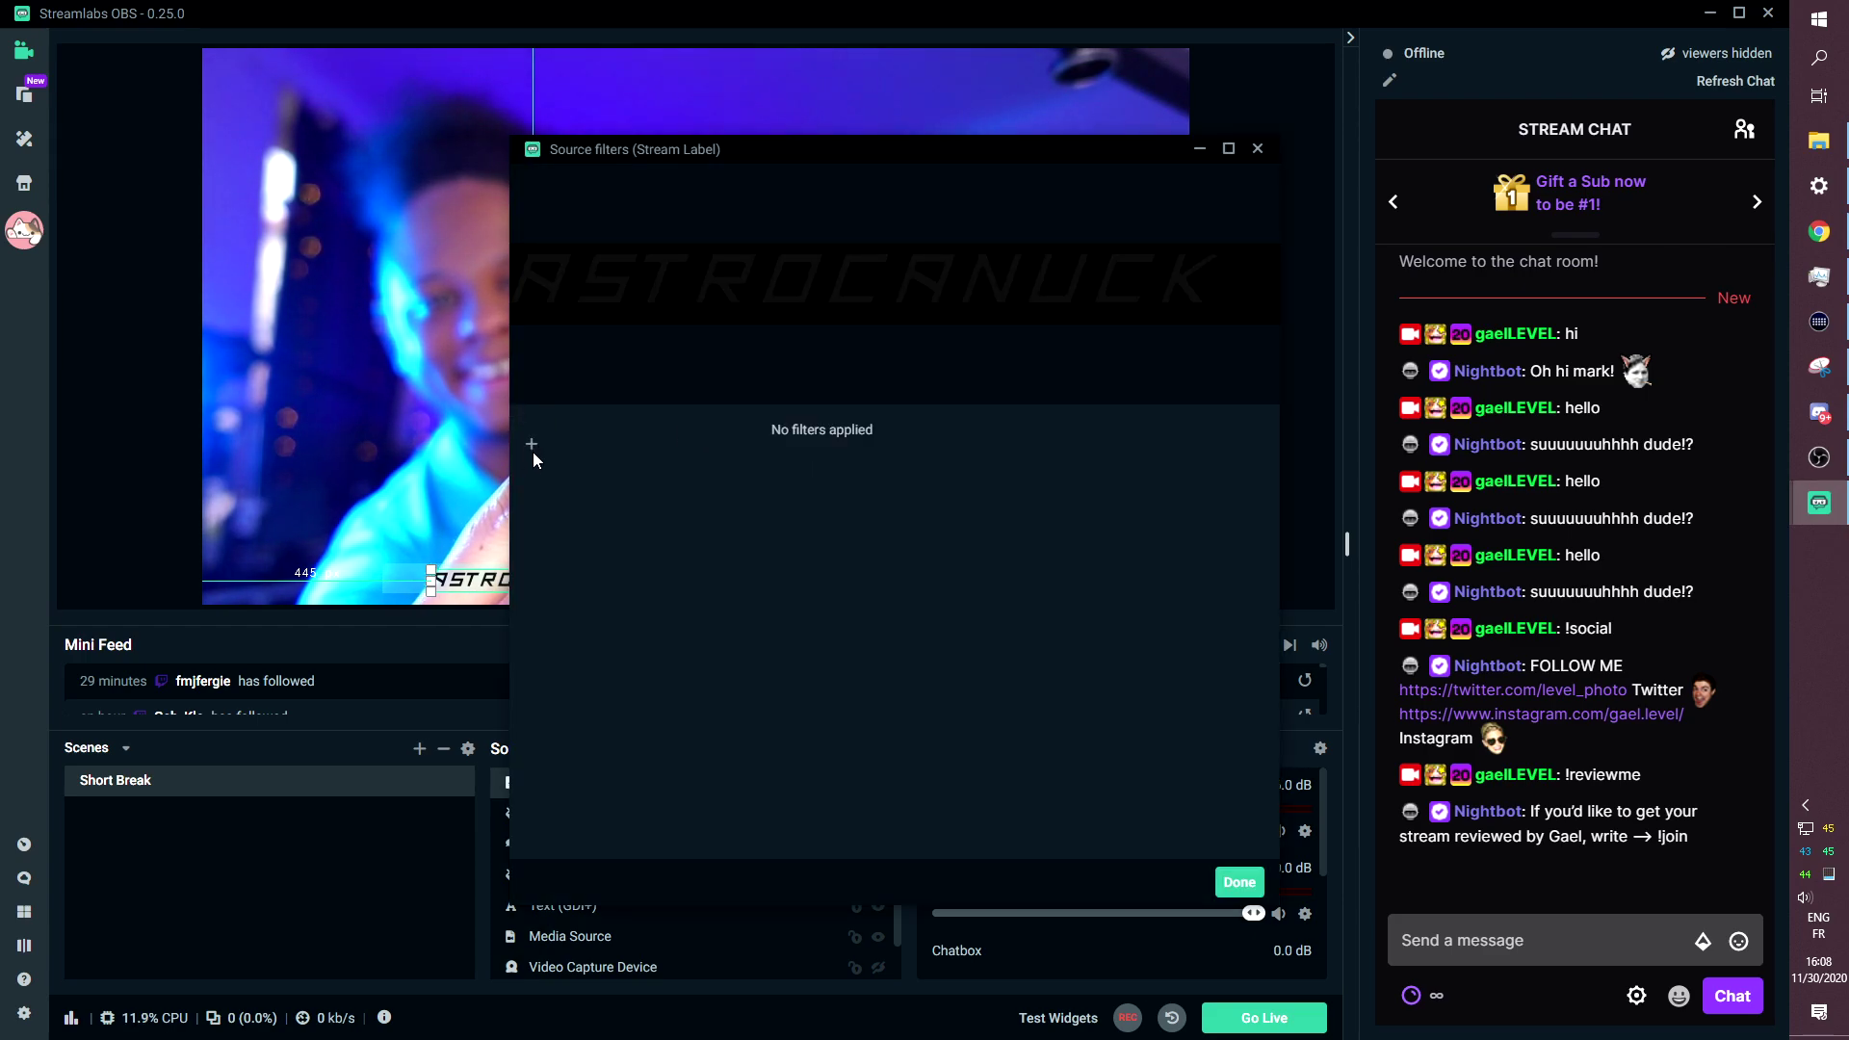
click(532, 447)
click(926, 372)
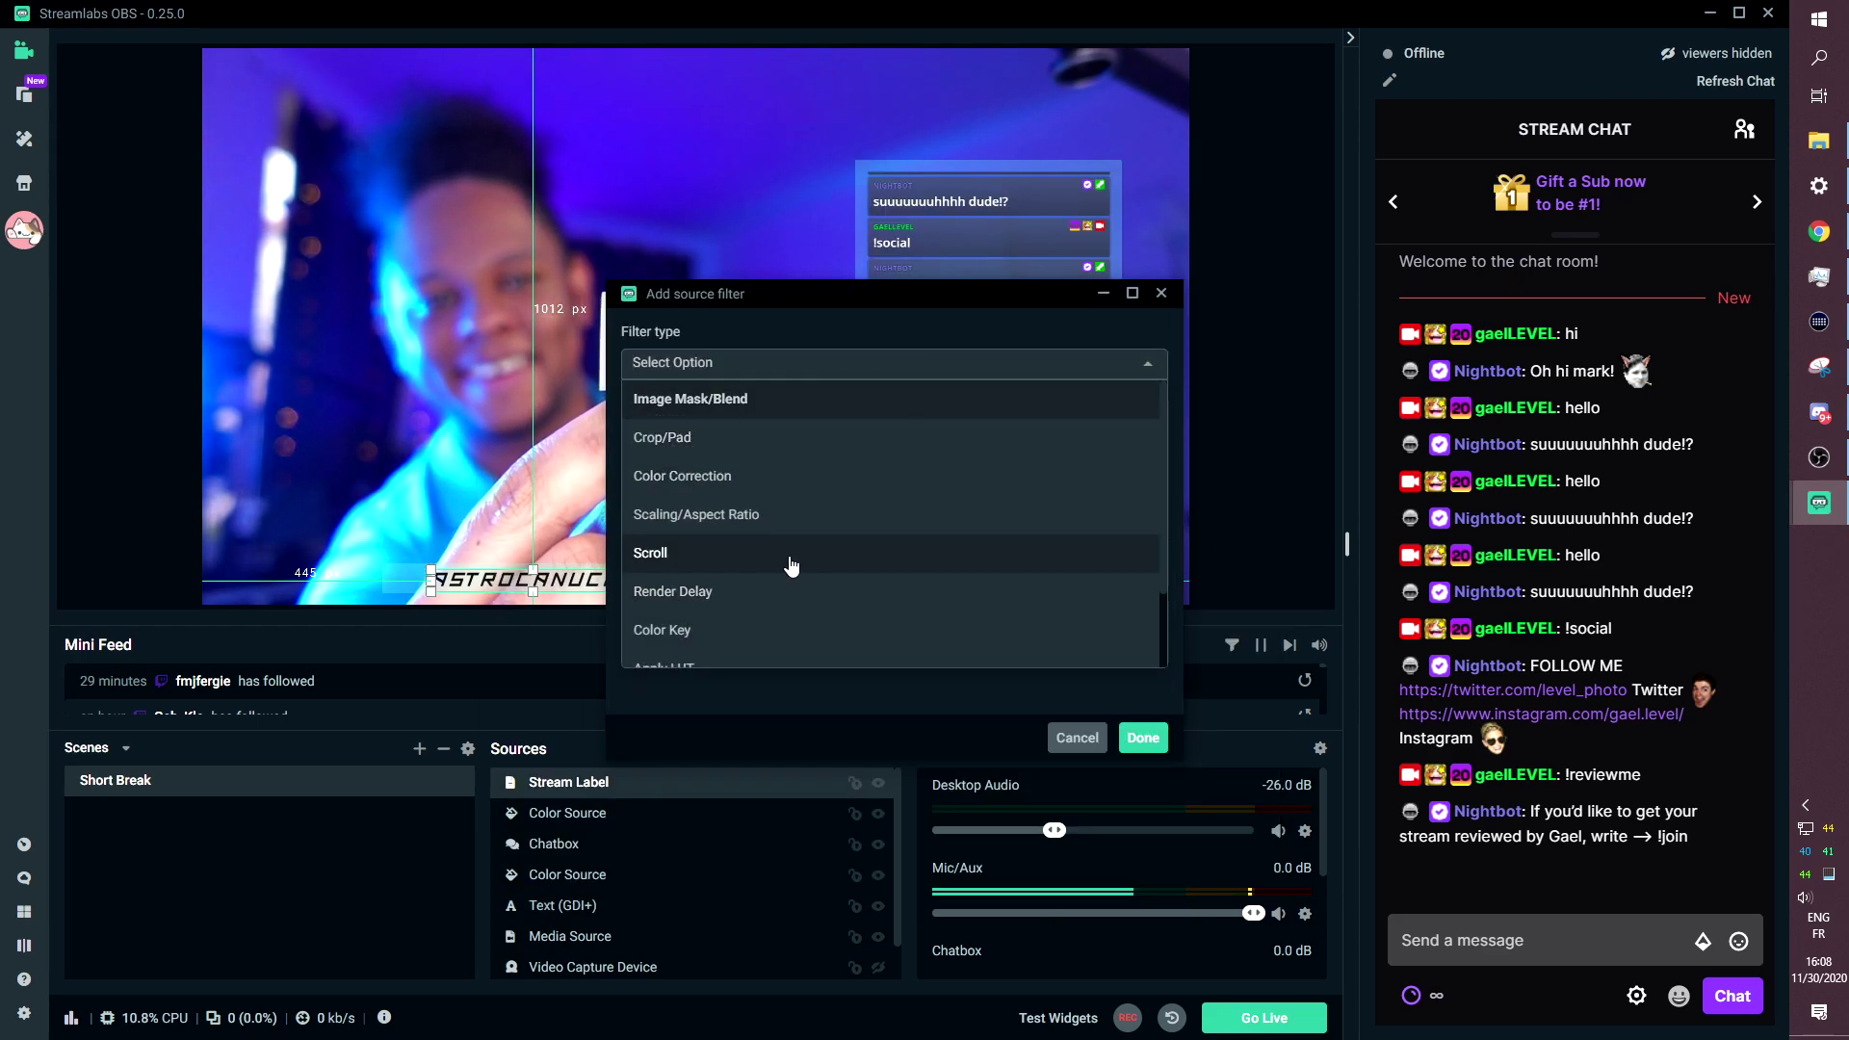
click(925, 550)
click(1140, 739)
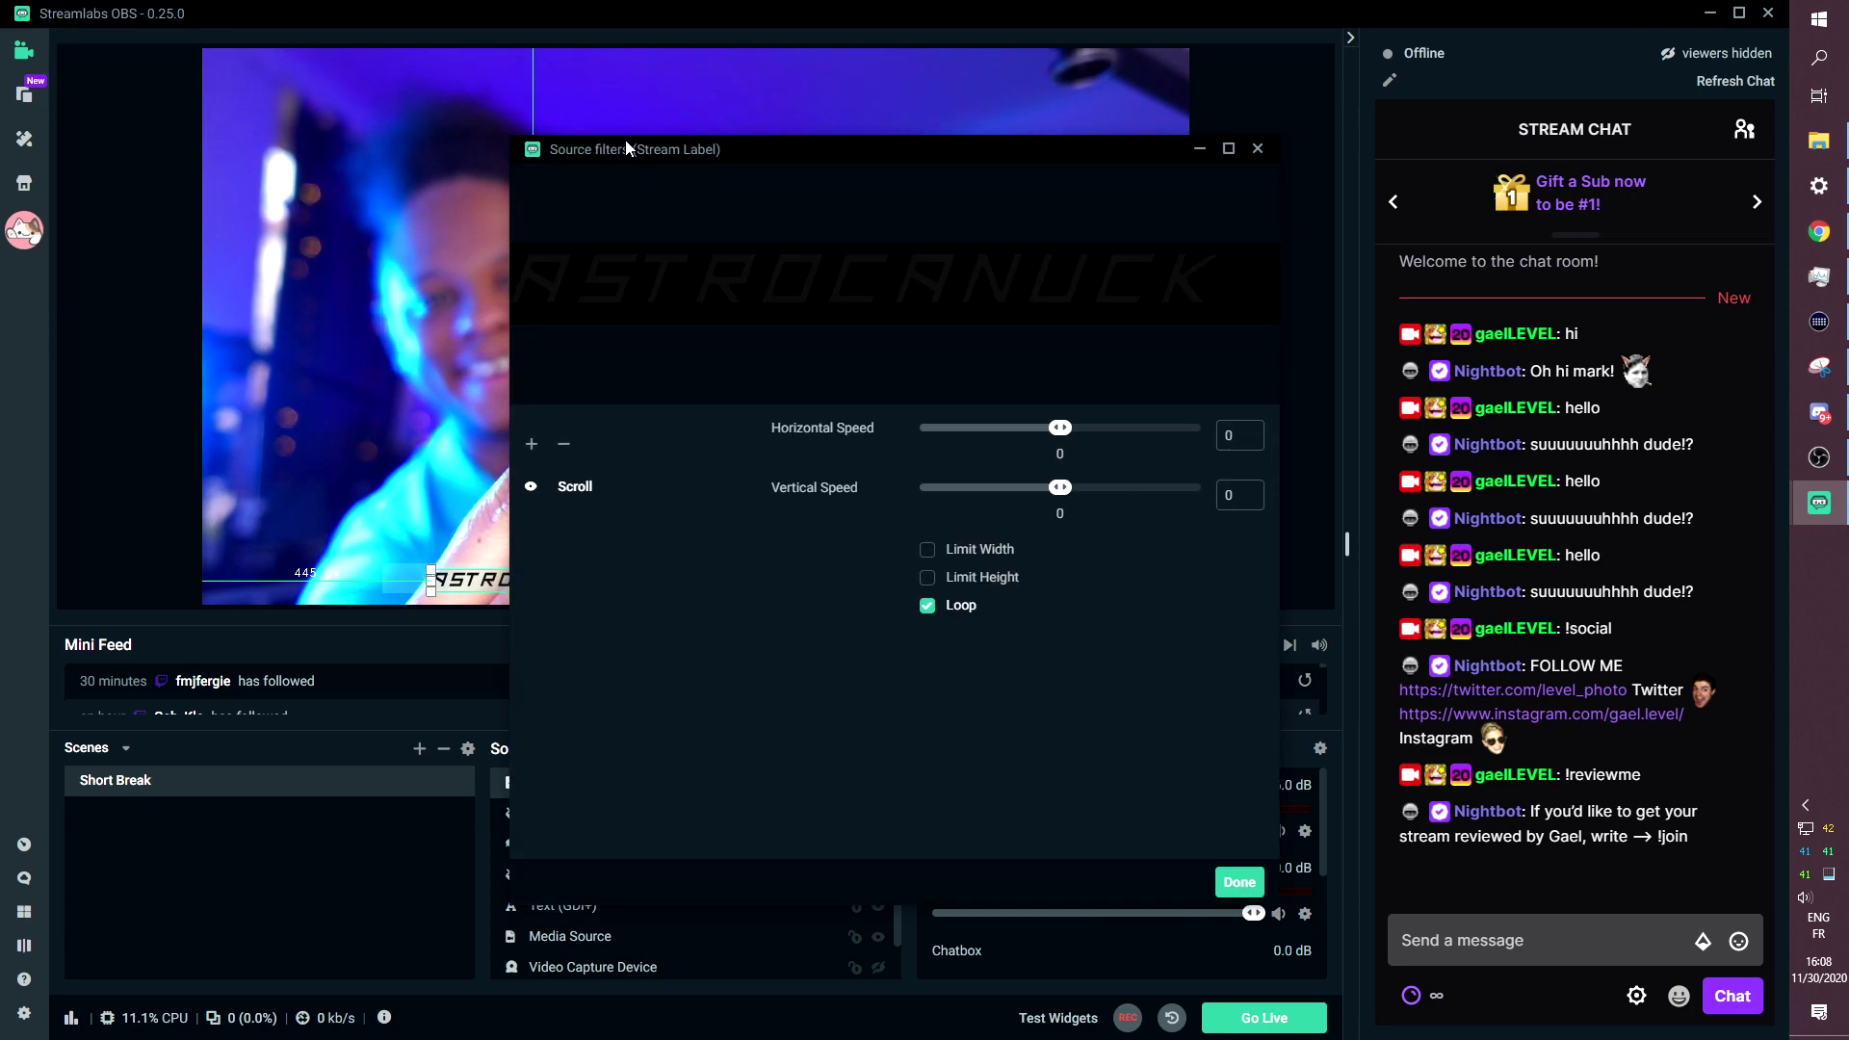
Limit the scroll width to 250 and set horizontal speed to 18.
drag(625, 148, 895, 126)
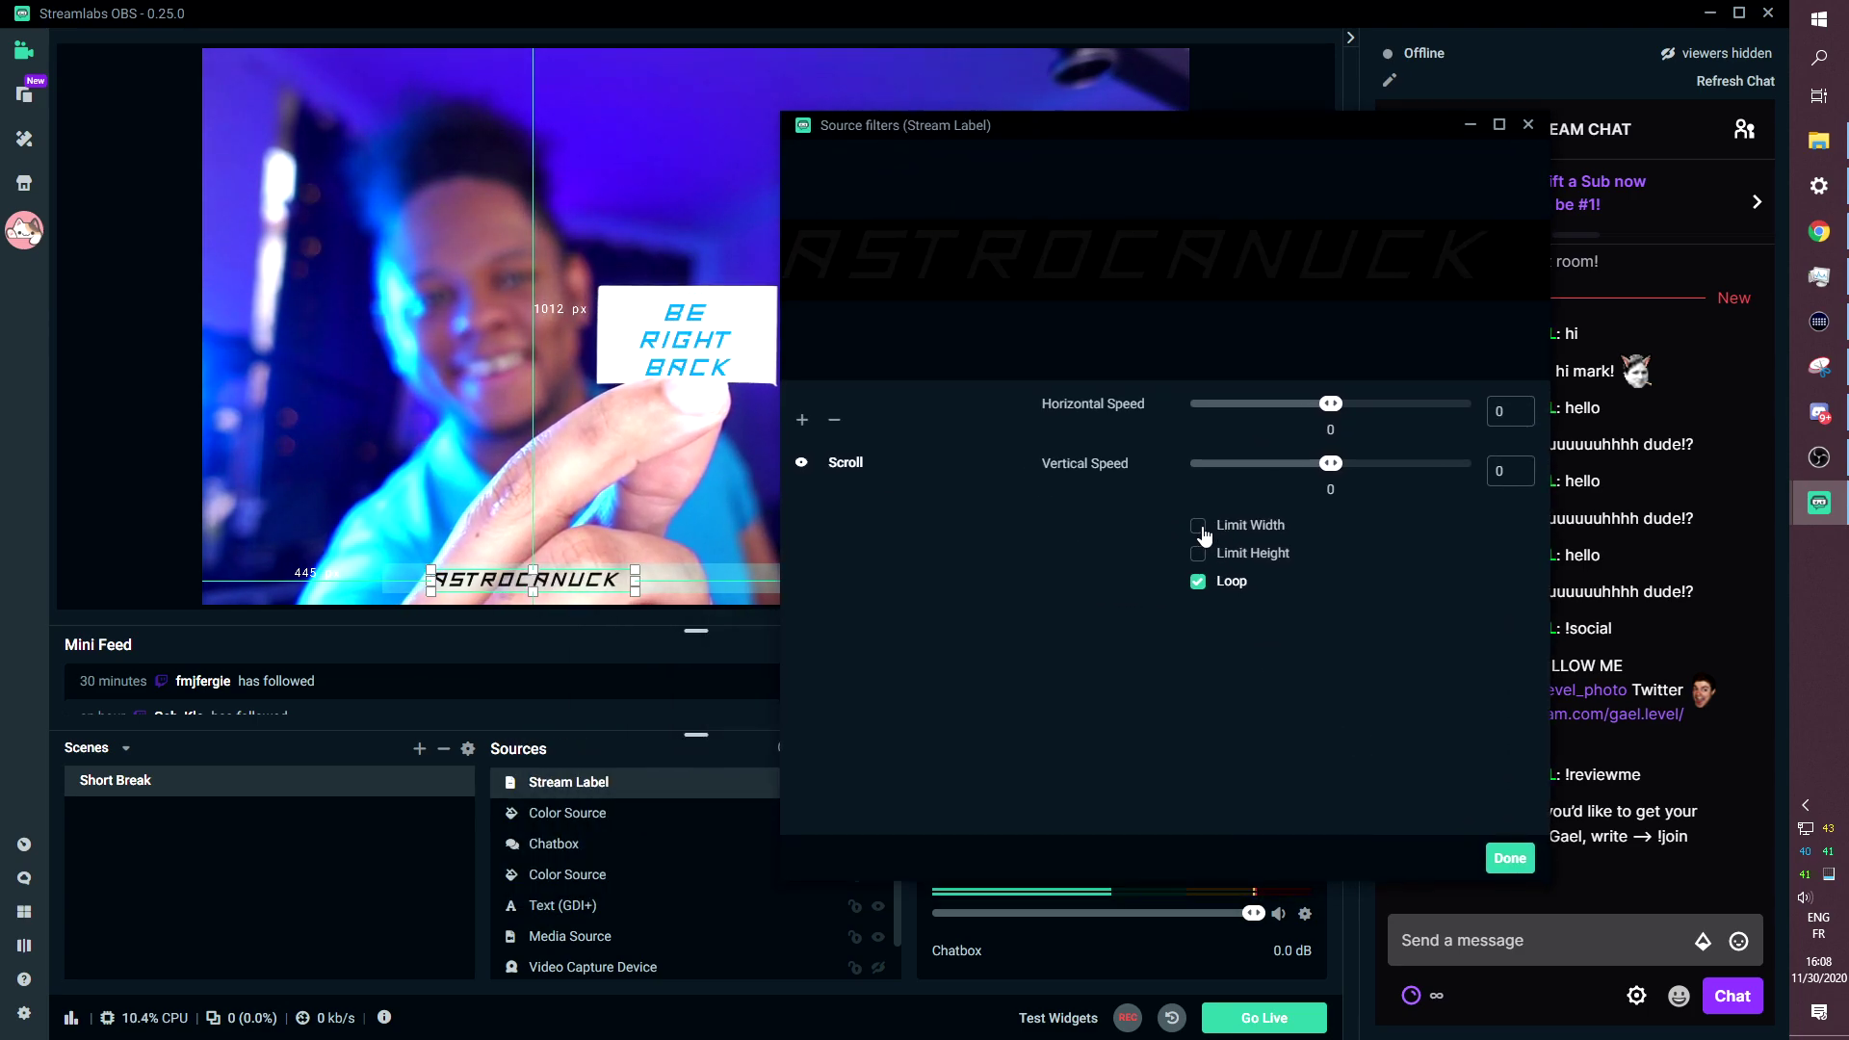
click(1198, 527)
drag(1223, 558, 1169, 565)
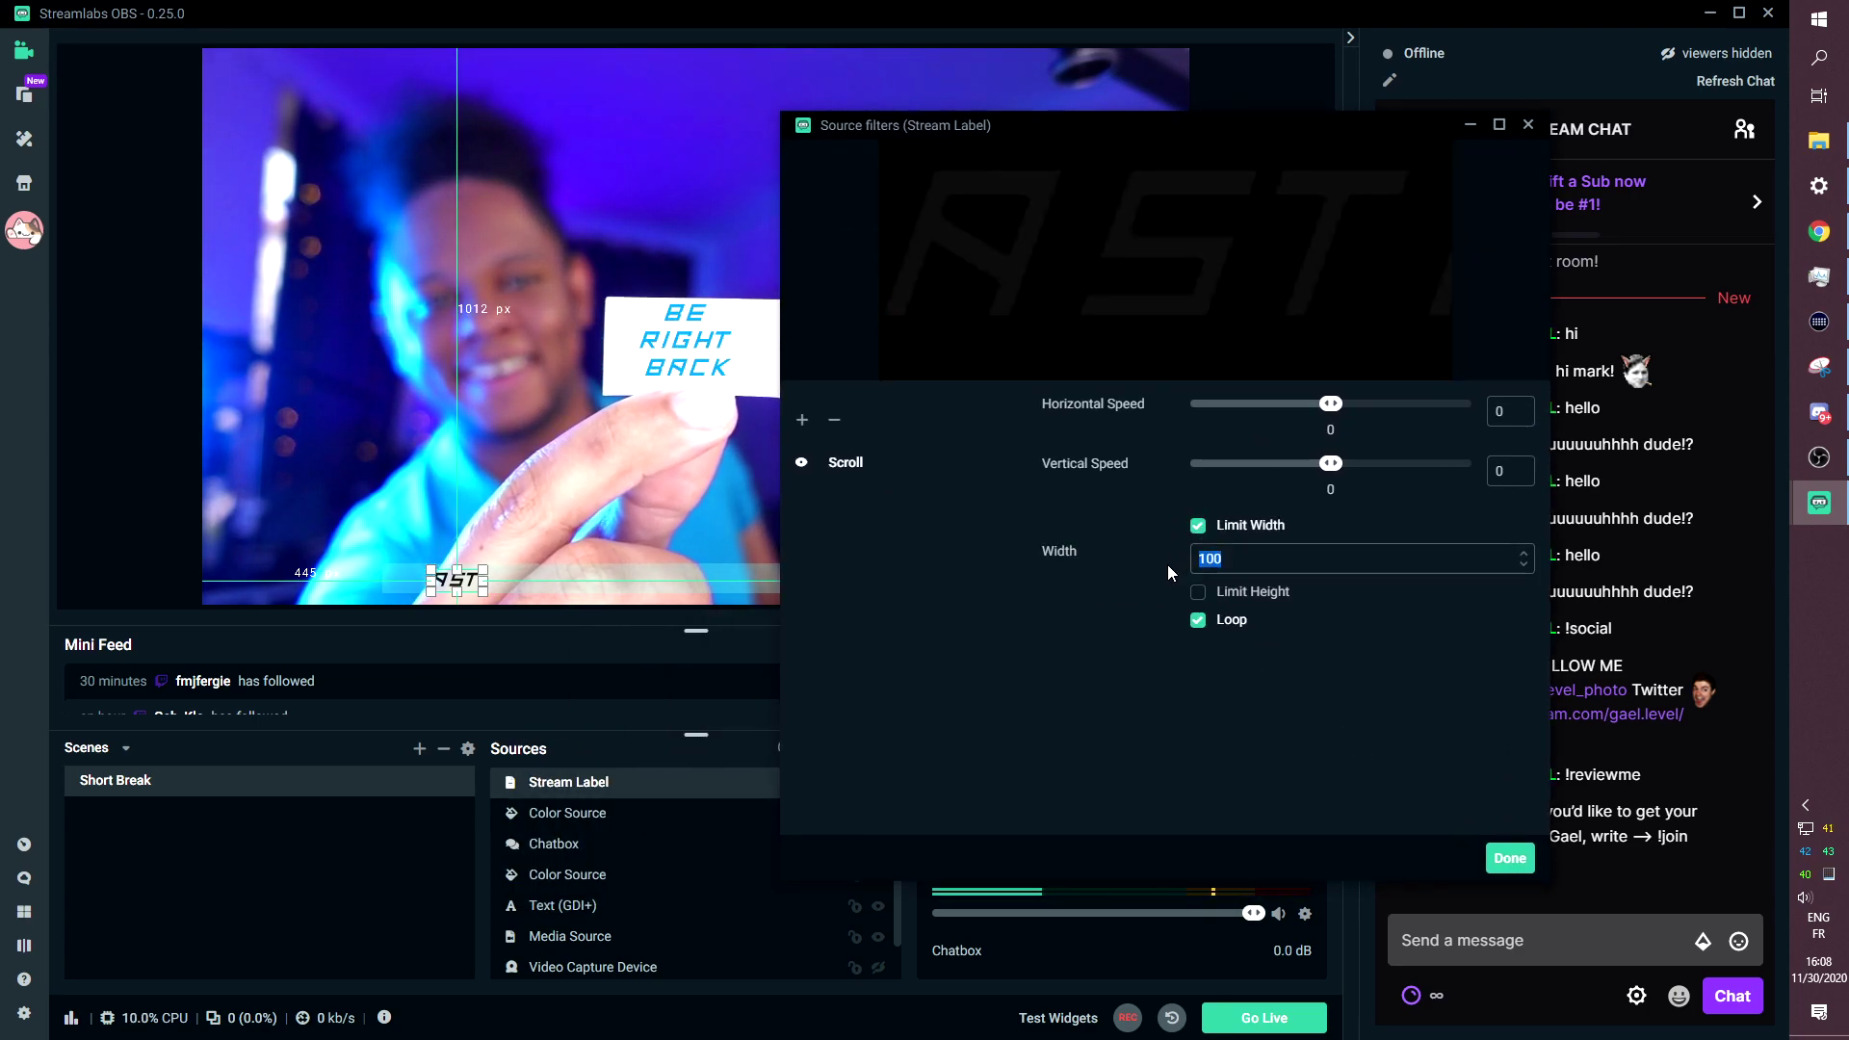
text(400)
key(BackSpace)
key(BackSpace)
key(BackSpace)
text(250)
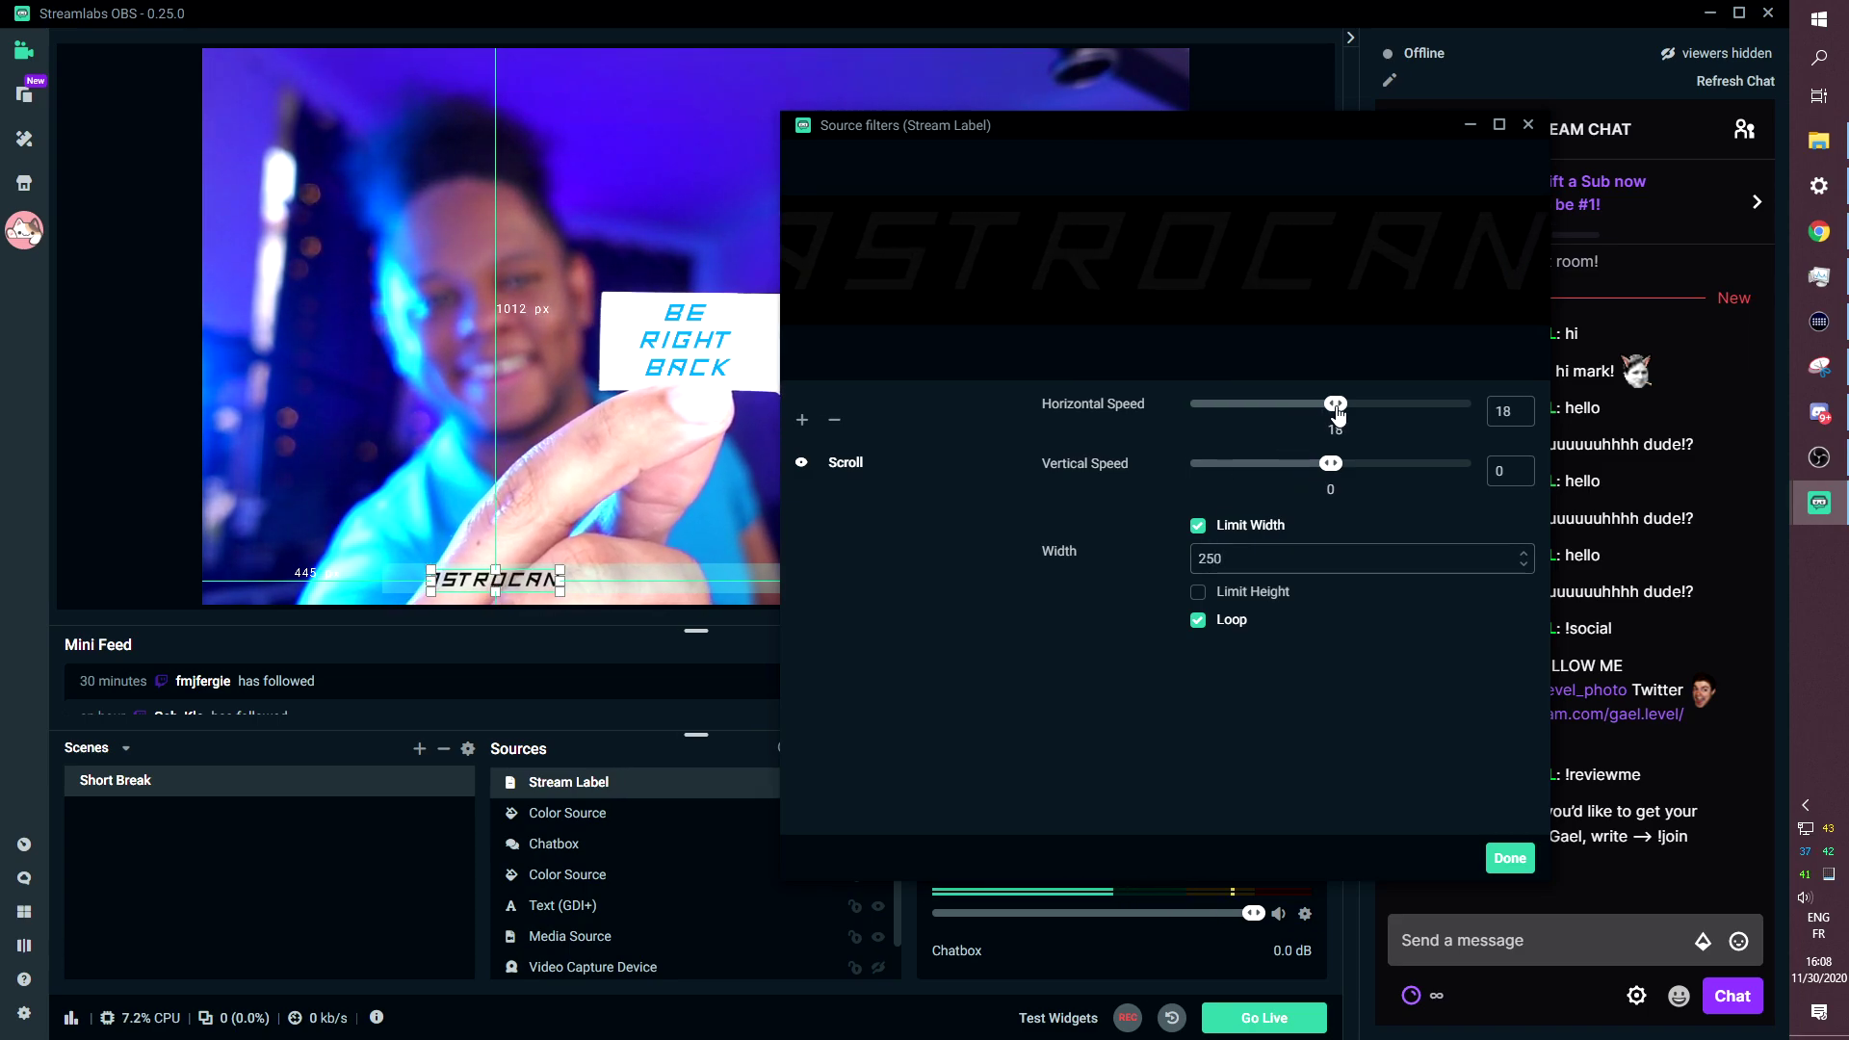
drag(1332, 415, 1337, 414)
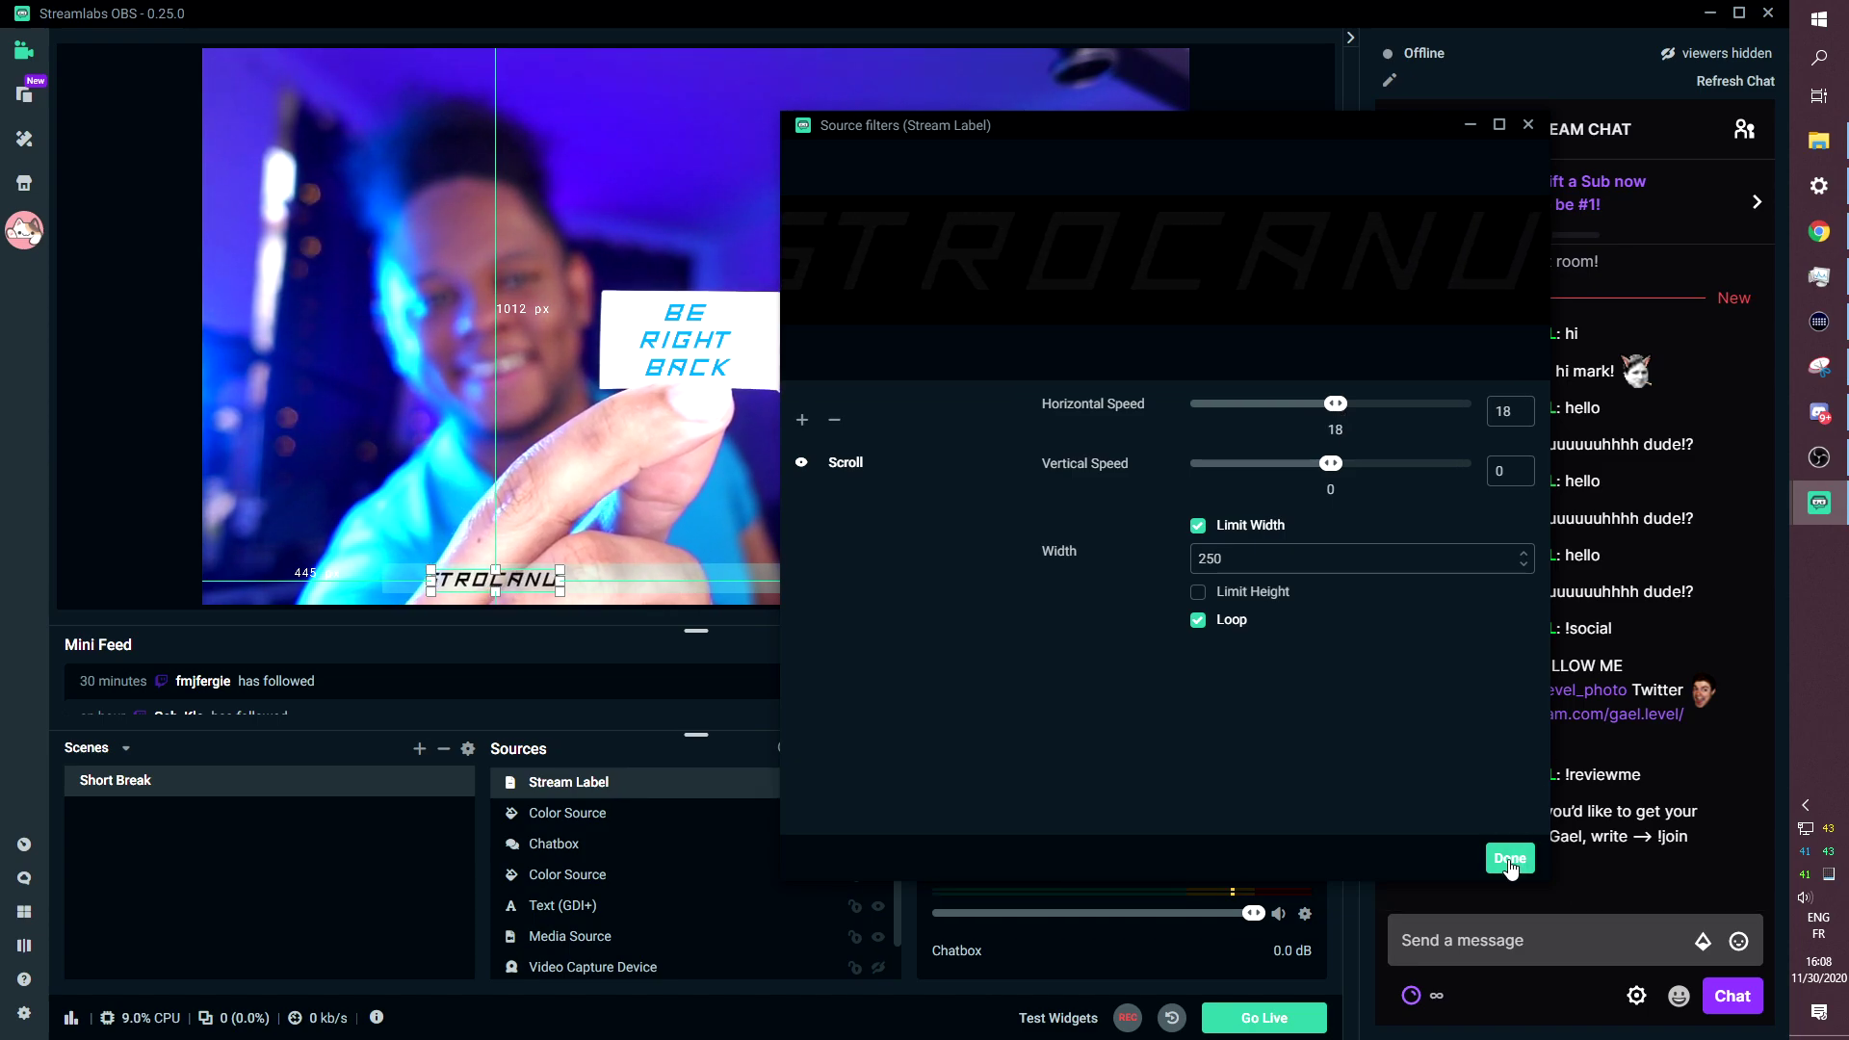
Add a Color Correction filter to the Stream Label with opacity lowered to about 77.
click(802, 420)
click(764, 378)
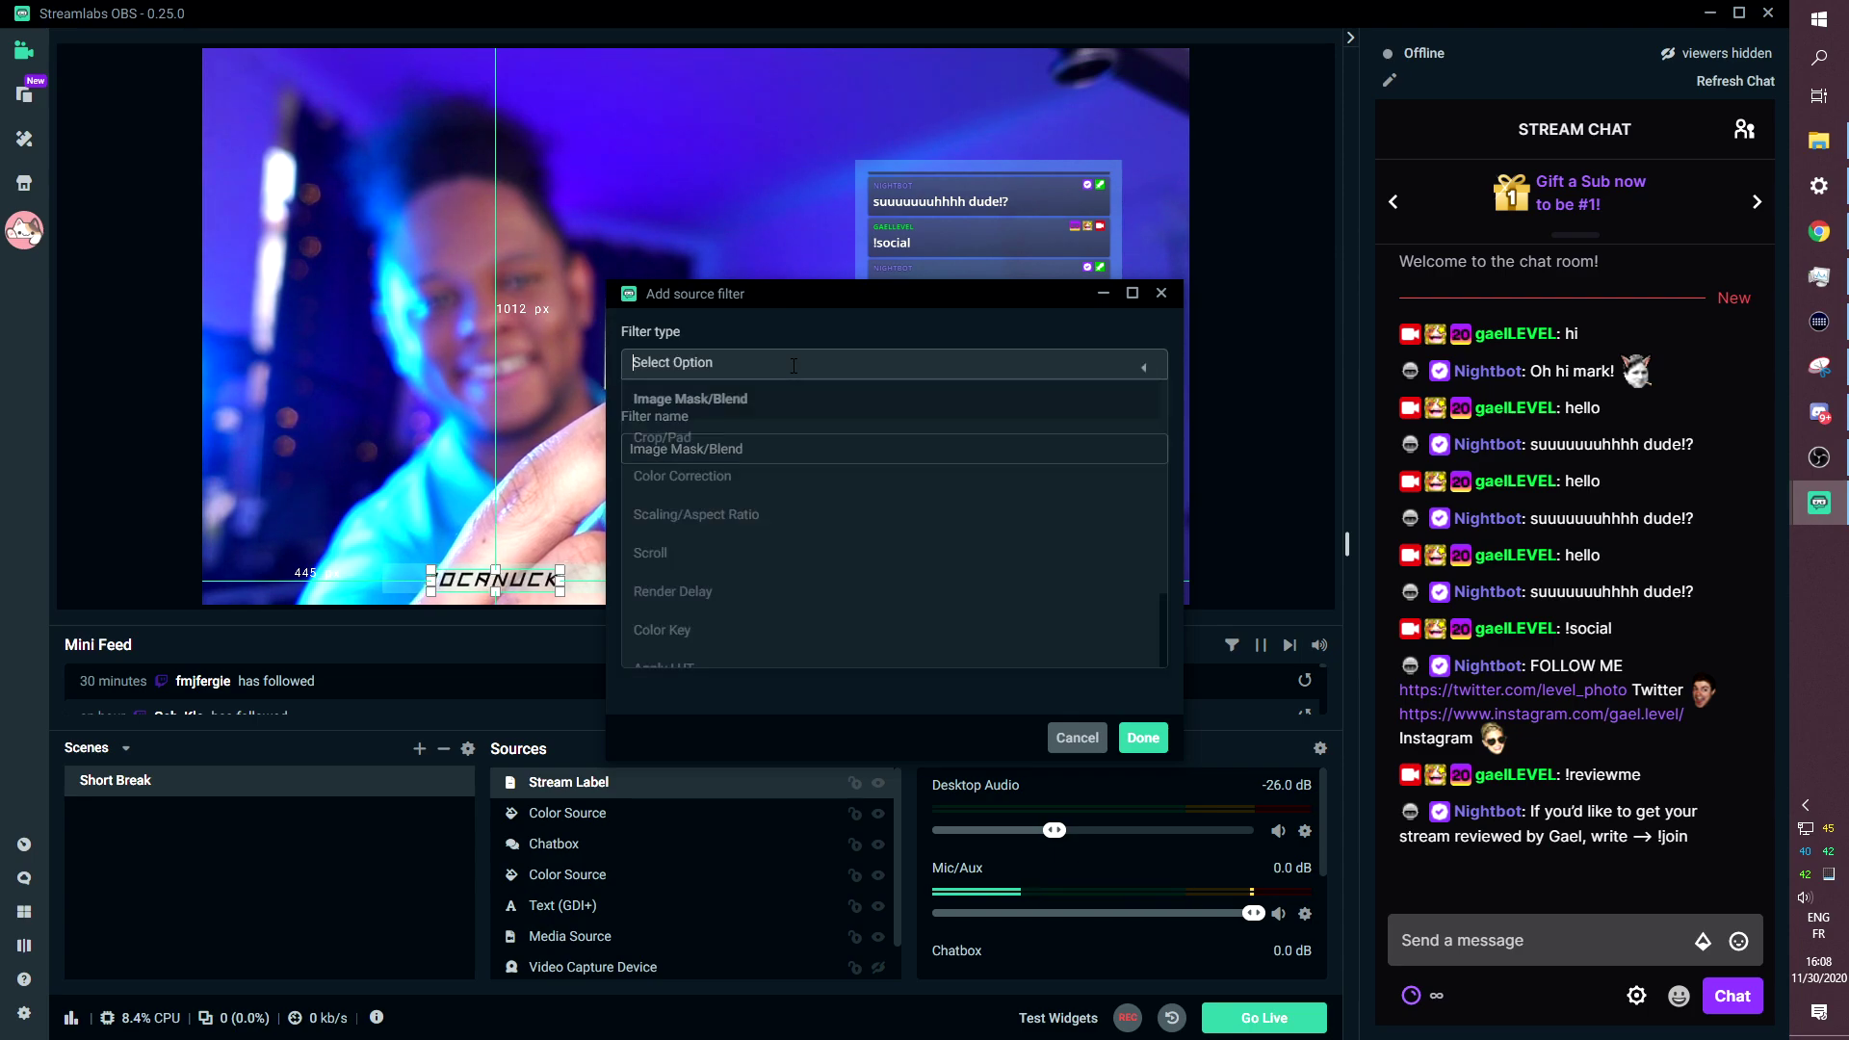
click(759, 479)
click(1144, 741)
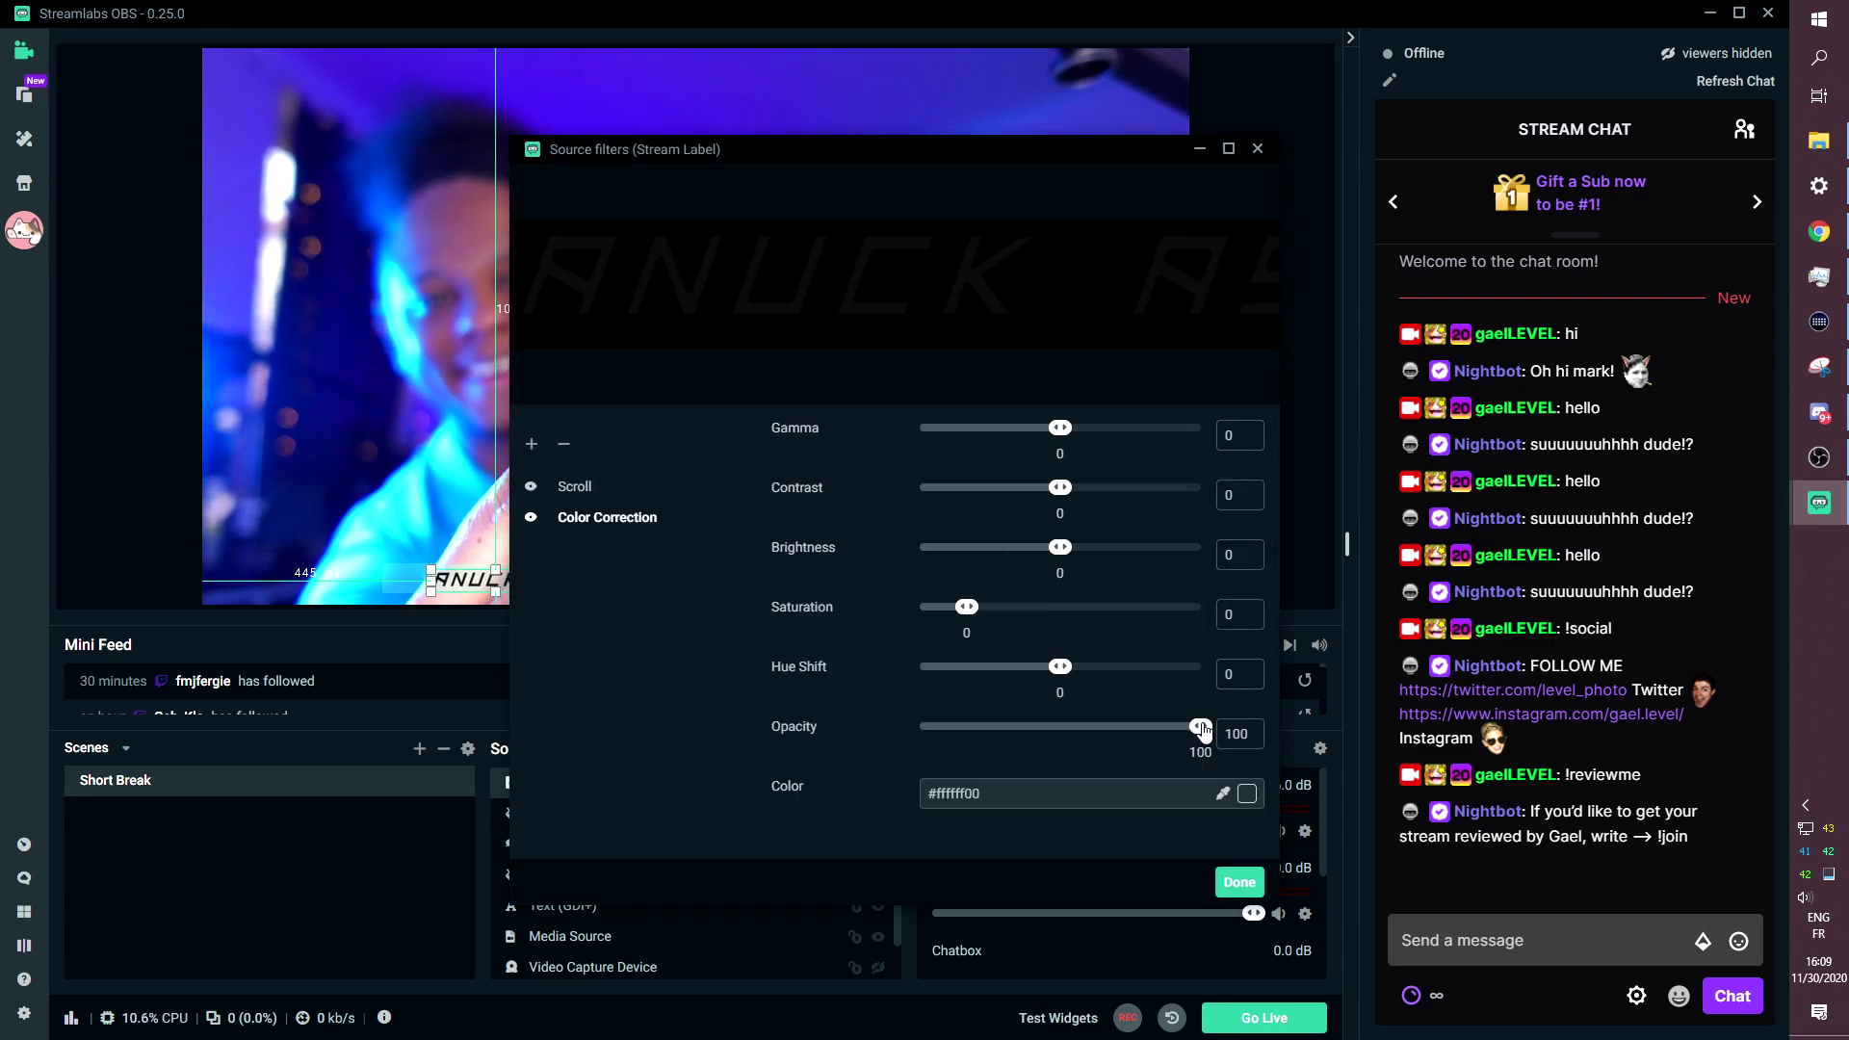
drag(1201, 730, 1160, 732)
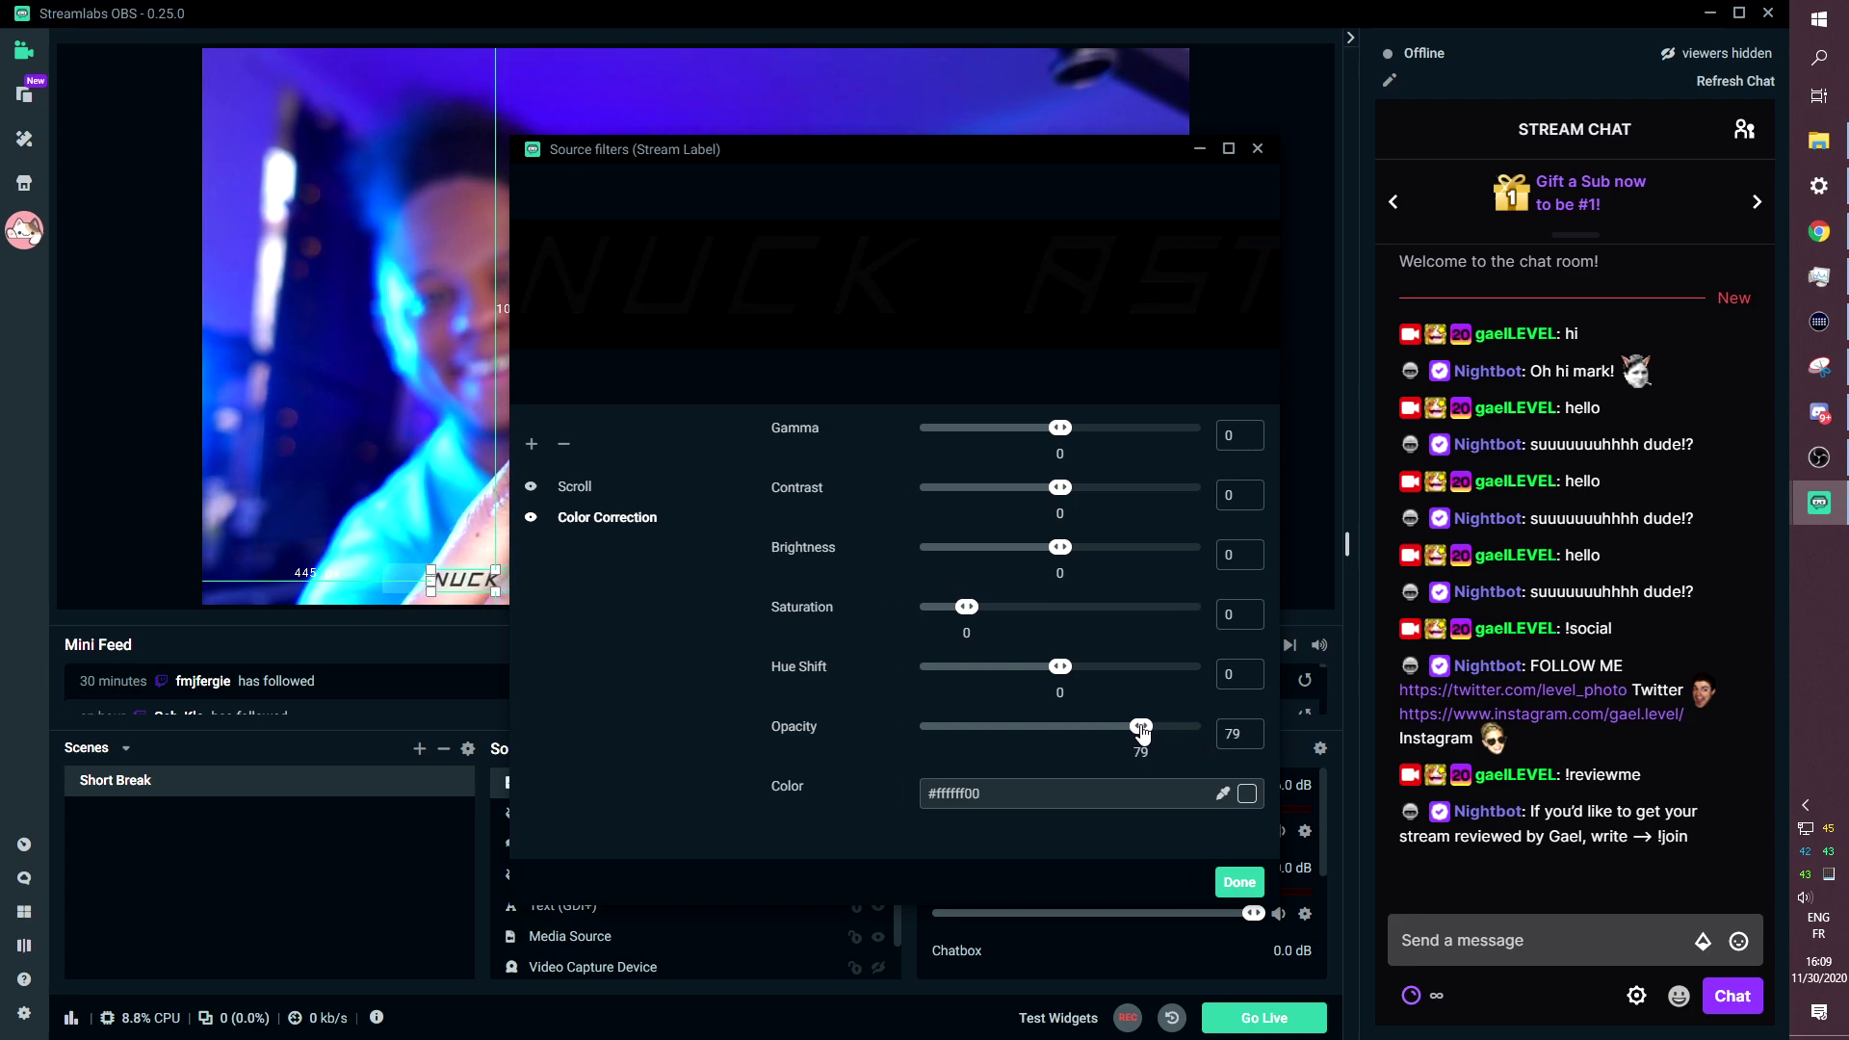
drag(649, 150, 1284, 190)
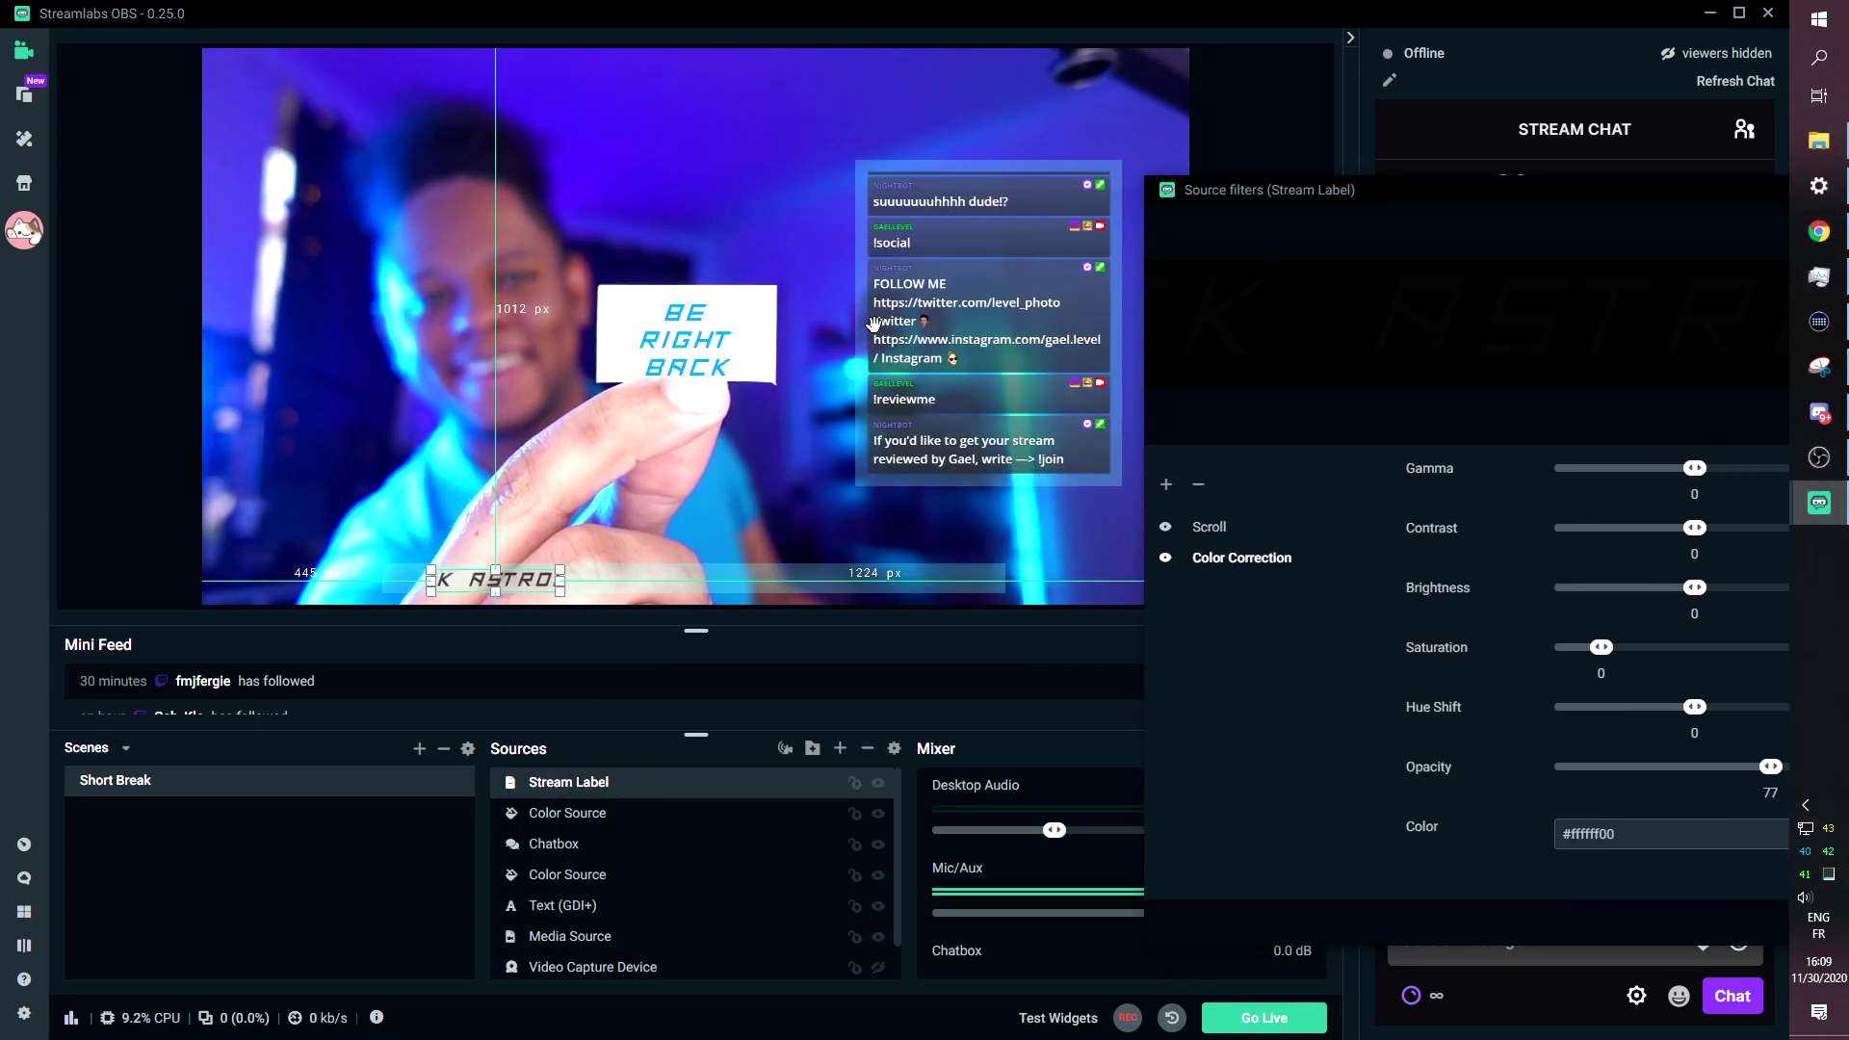
mouse_move(1406, 195)
mouse_down()
mouse_move(951, 224)
mouse_move(859, 165)
mouse_up()
Copy the Stream Label, paste a duplicate and shift it right along the bottom strip.
click(1320, 893)
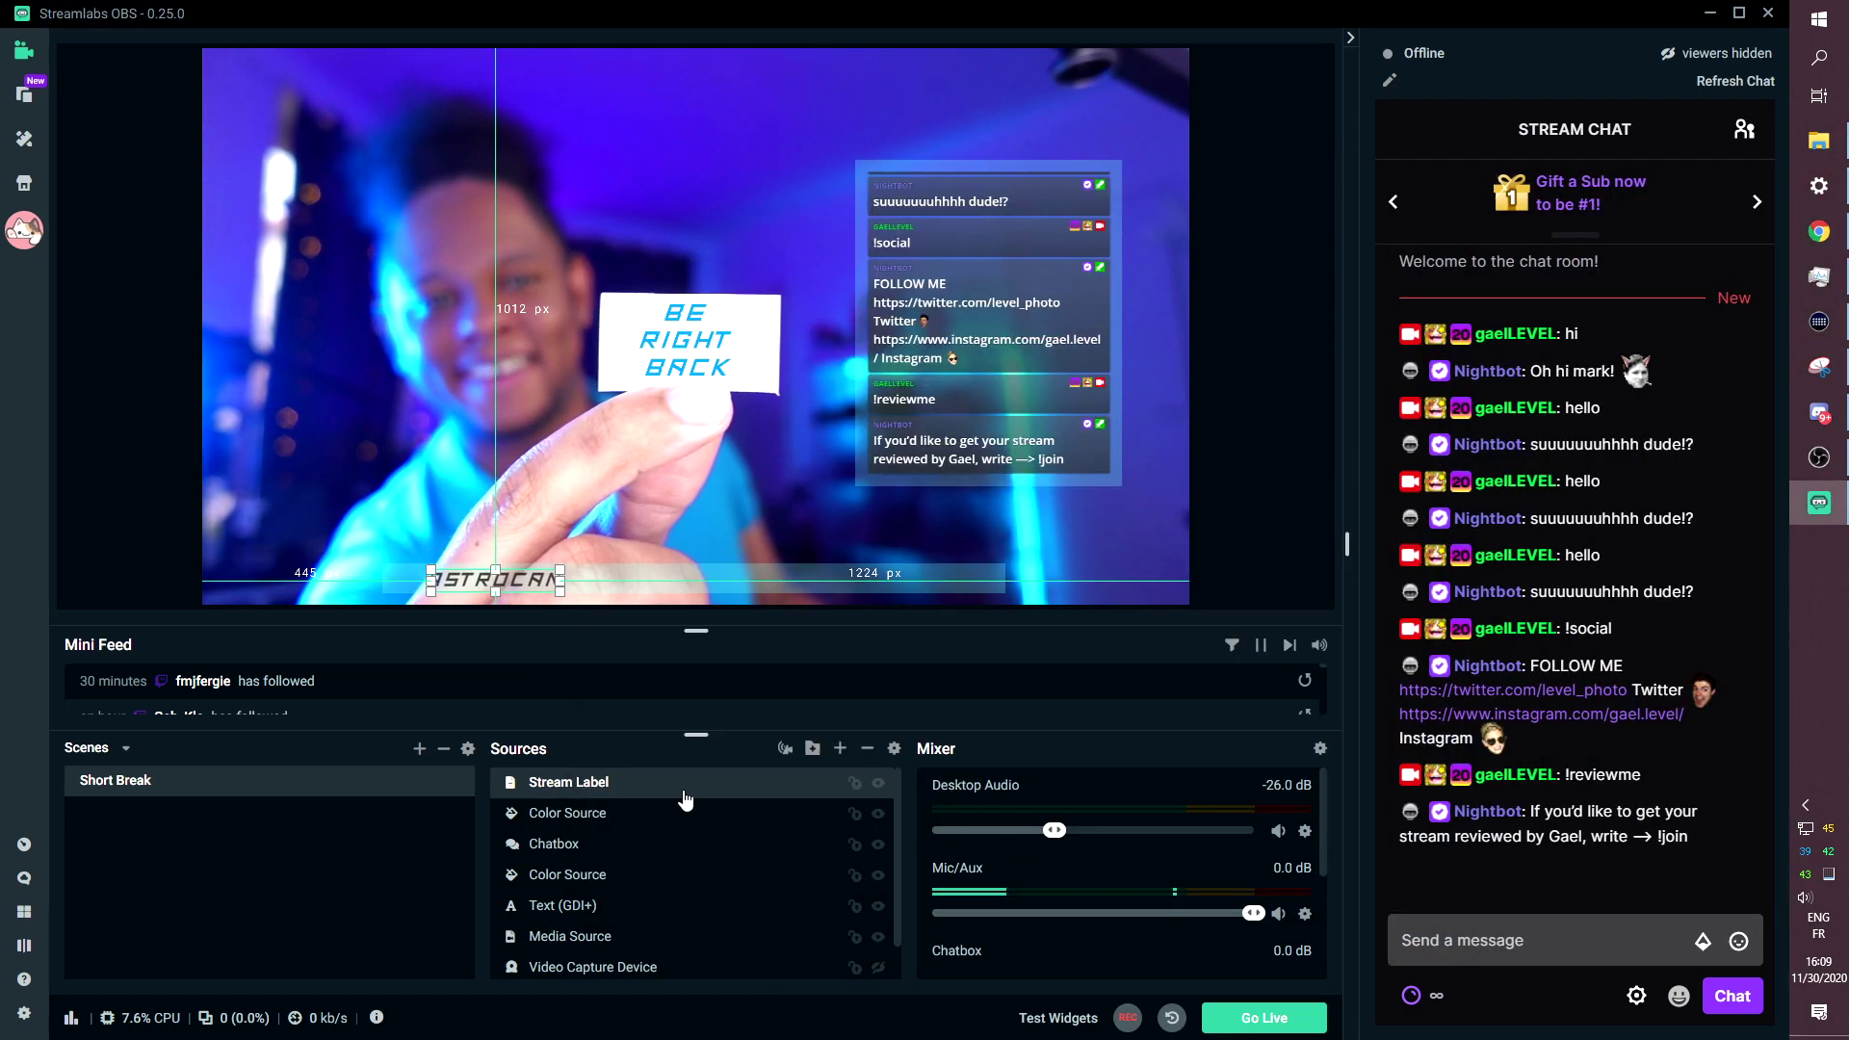
right_click(575, 784)
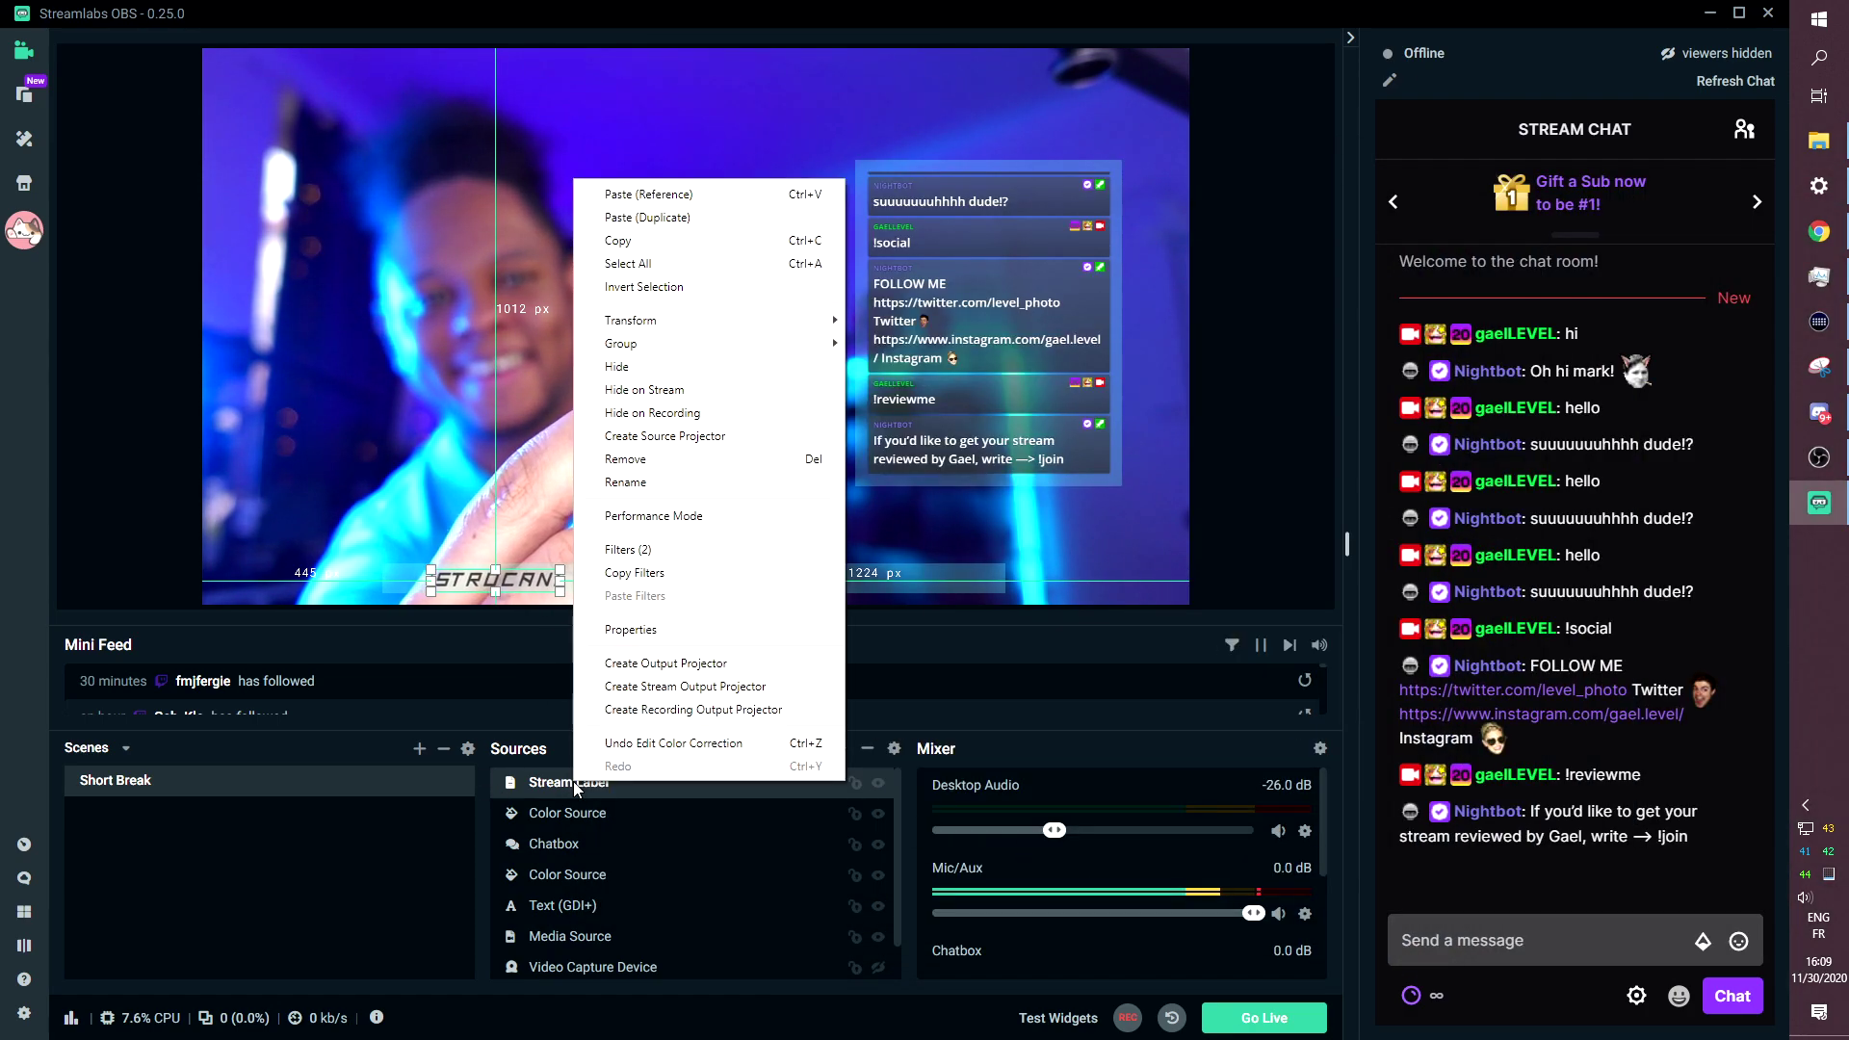
click(621, 244)
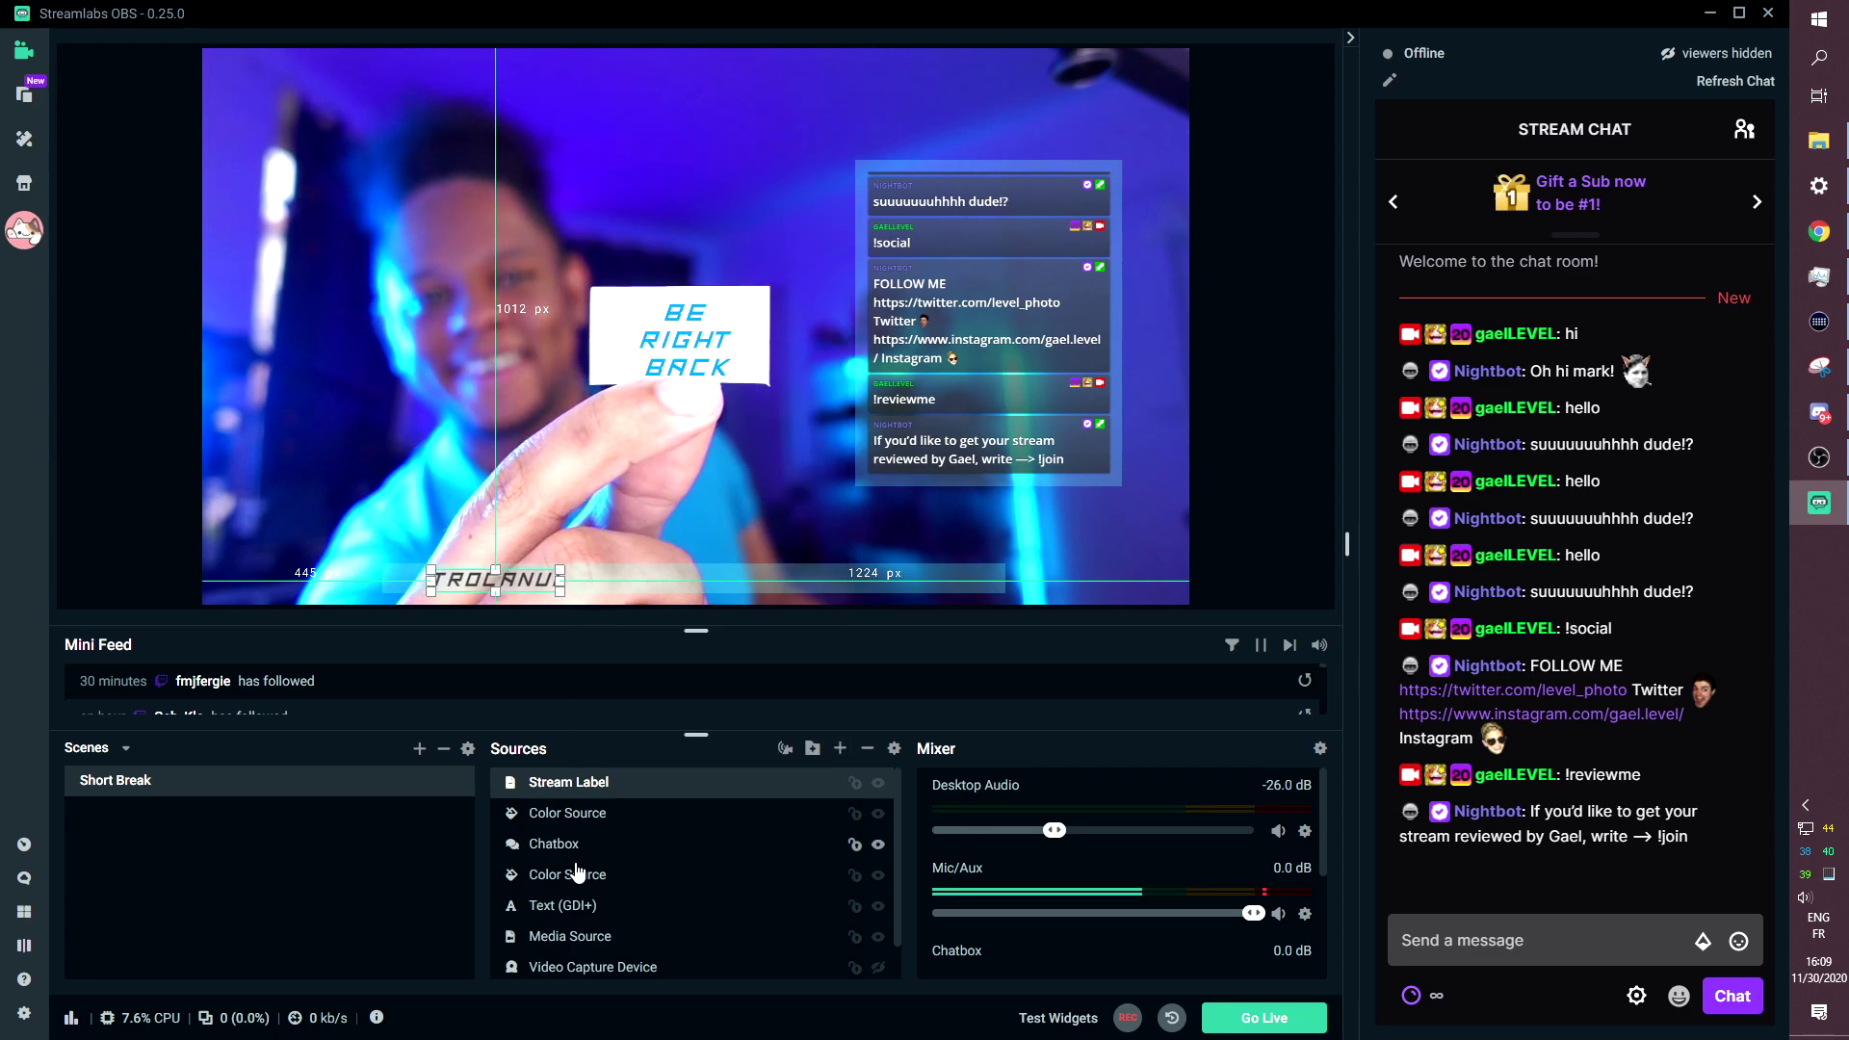
right_click(575, 788)
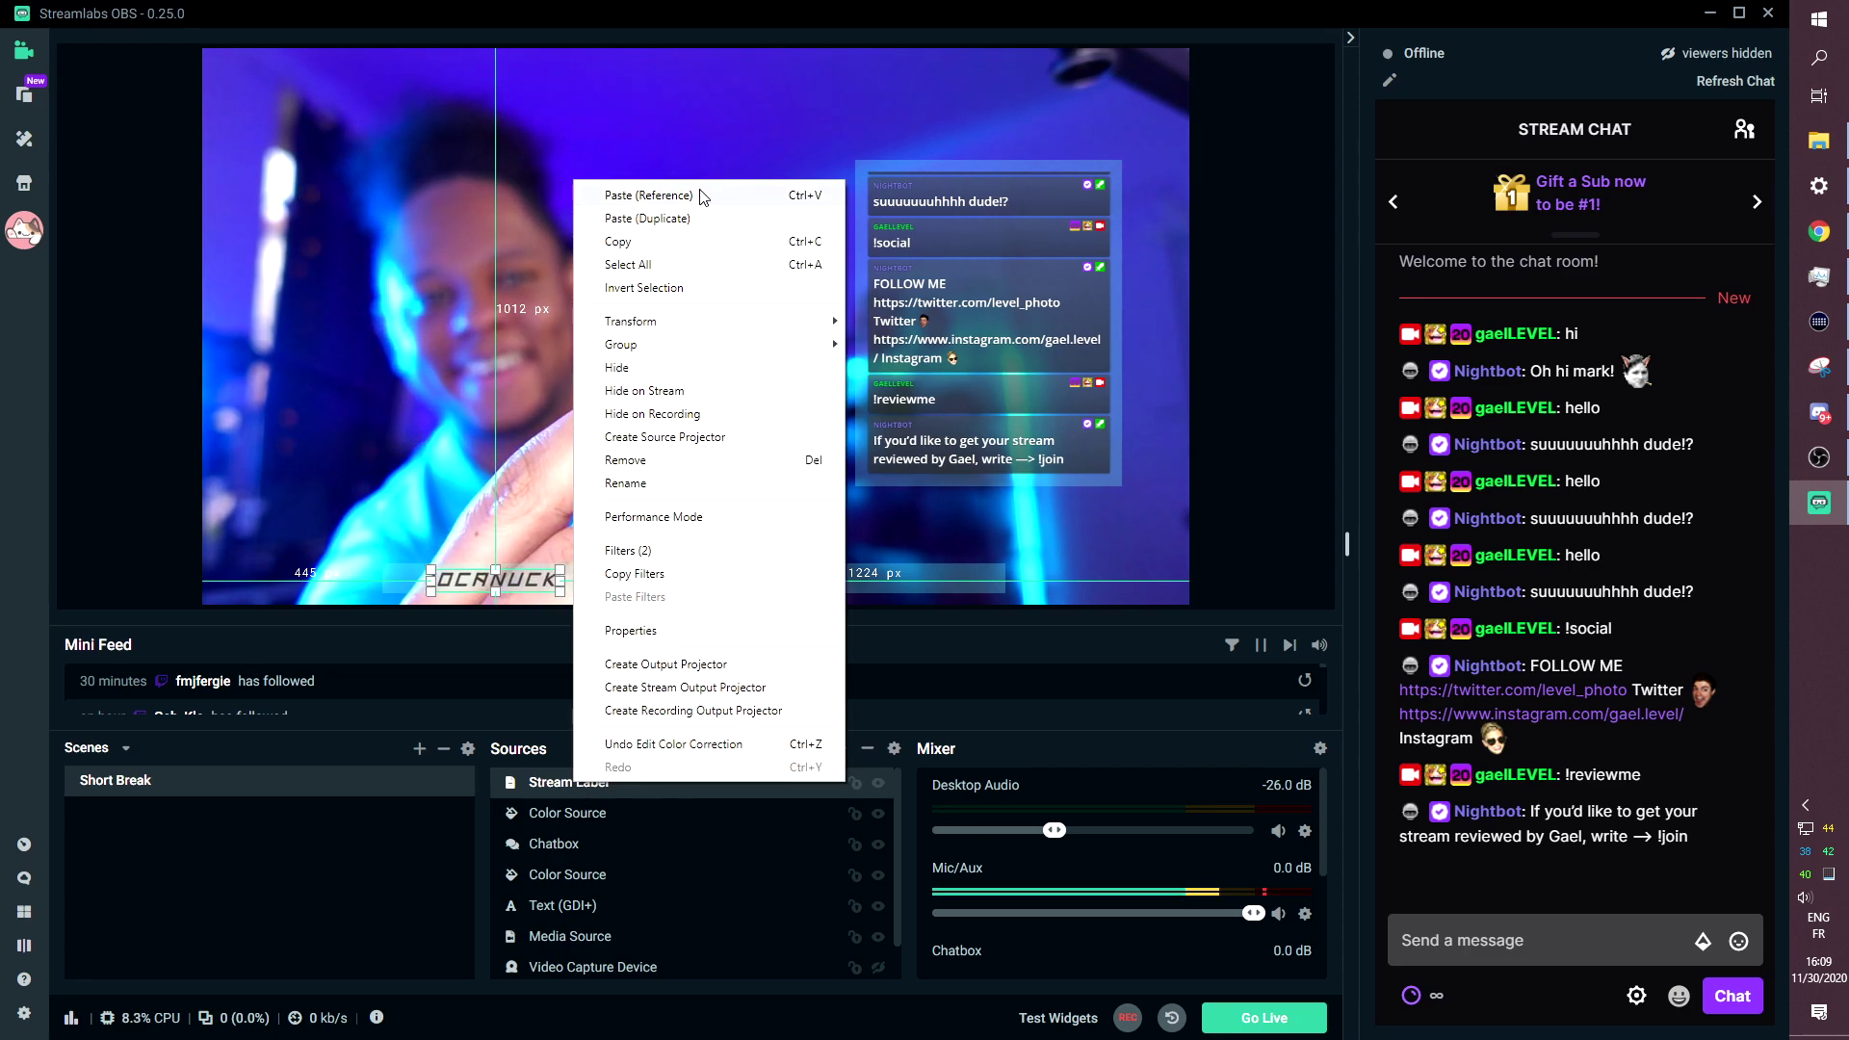
click(675, 219)
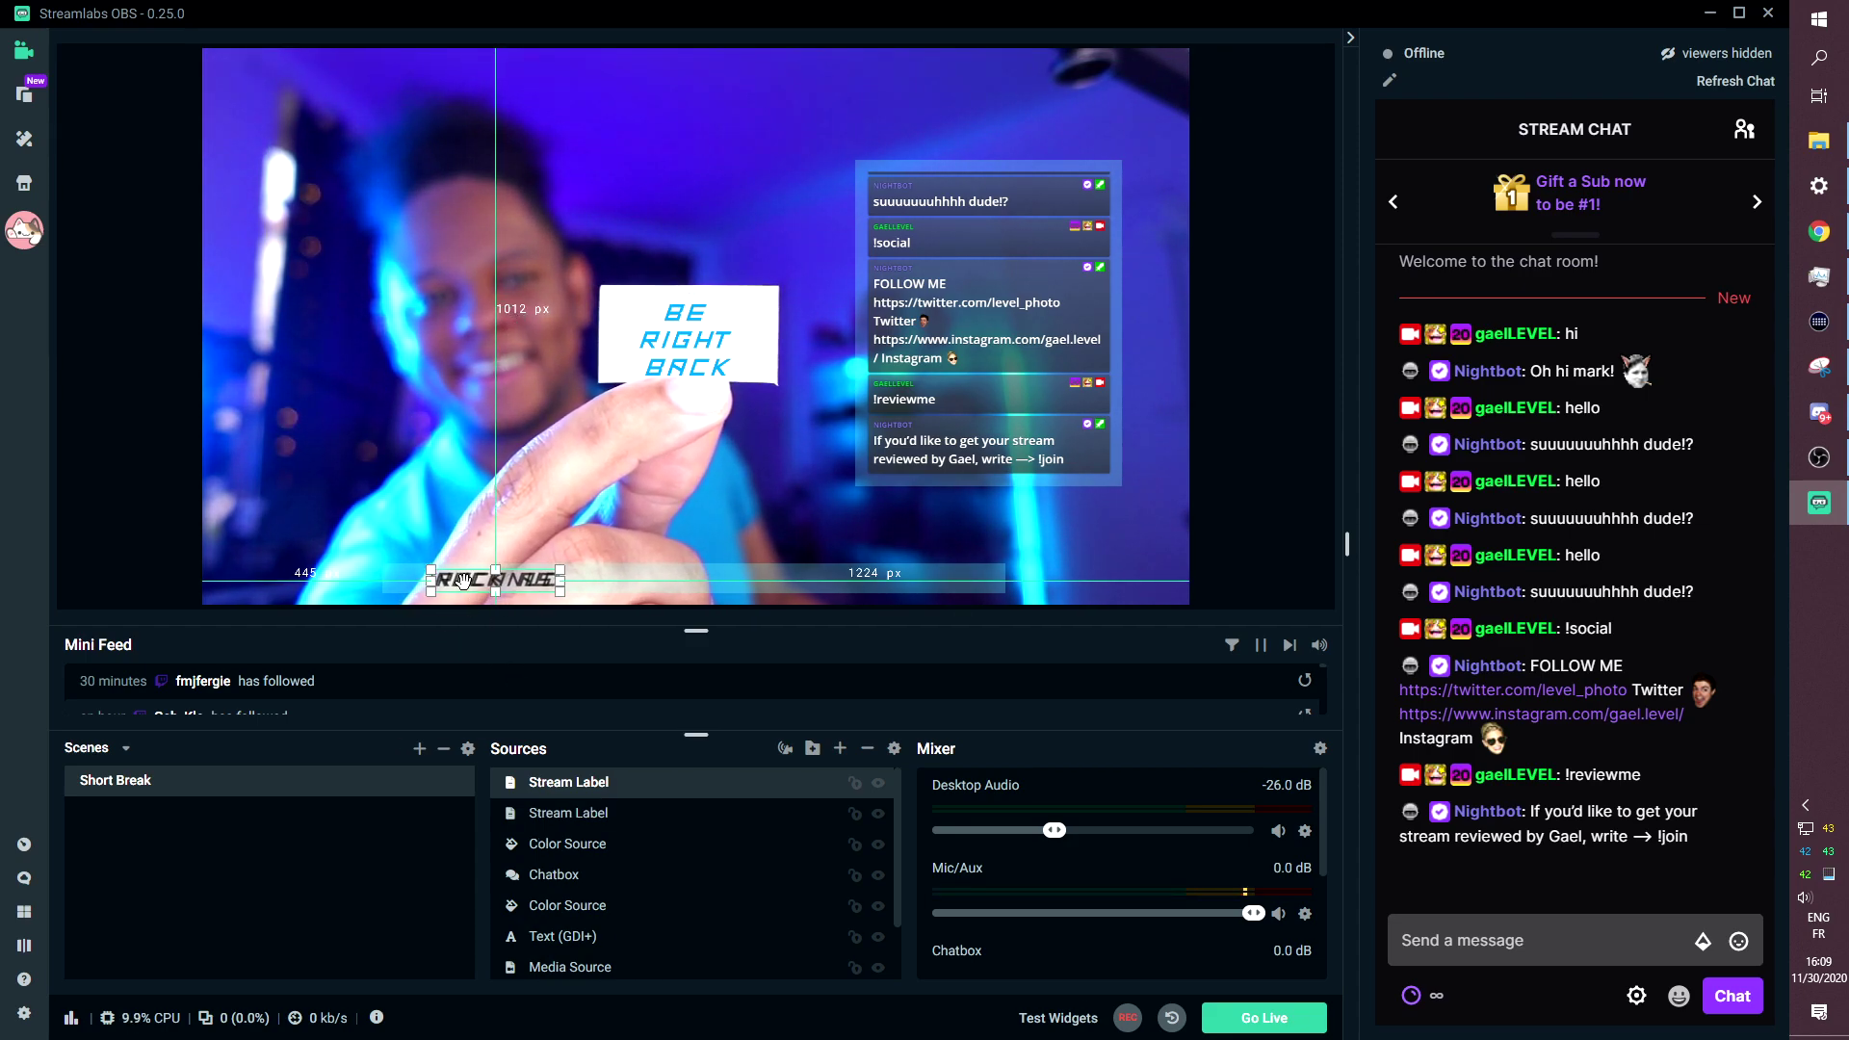
mouse_move(634, 583)
mouse_down()
mouse_move(751, 581)
mouse_move(699, 578)
mouse_up()
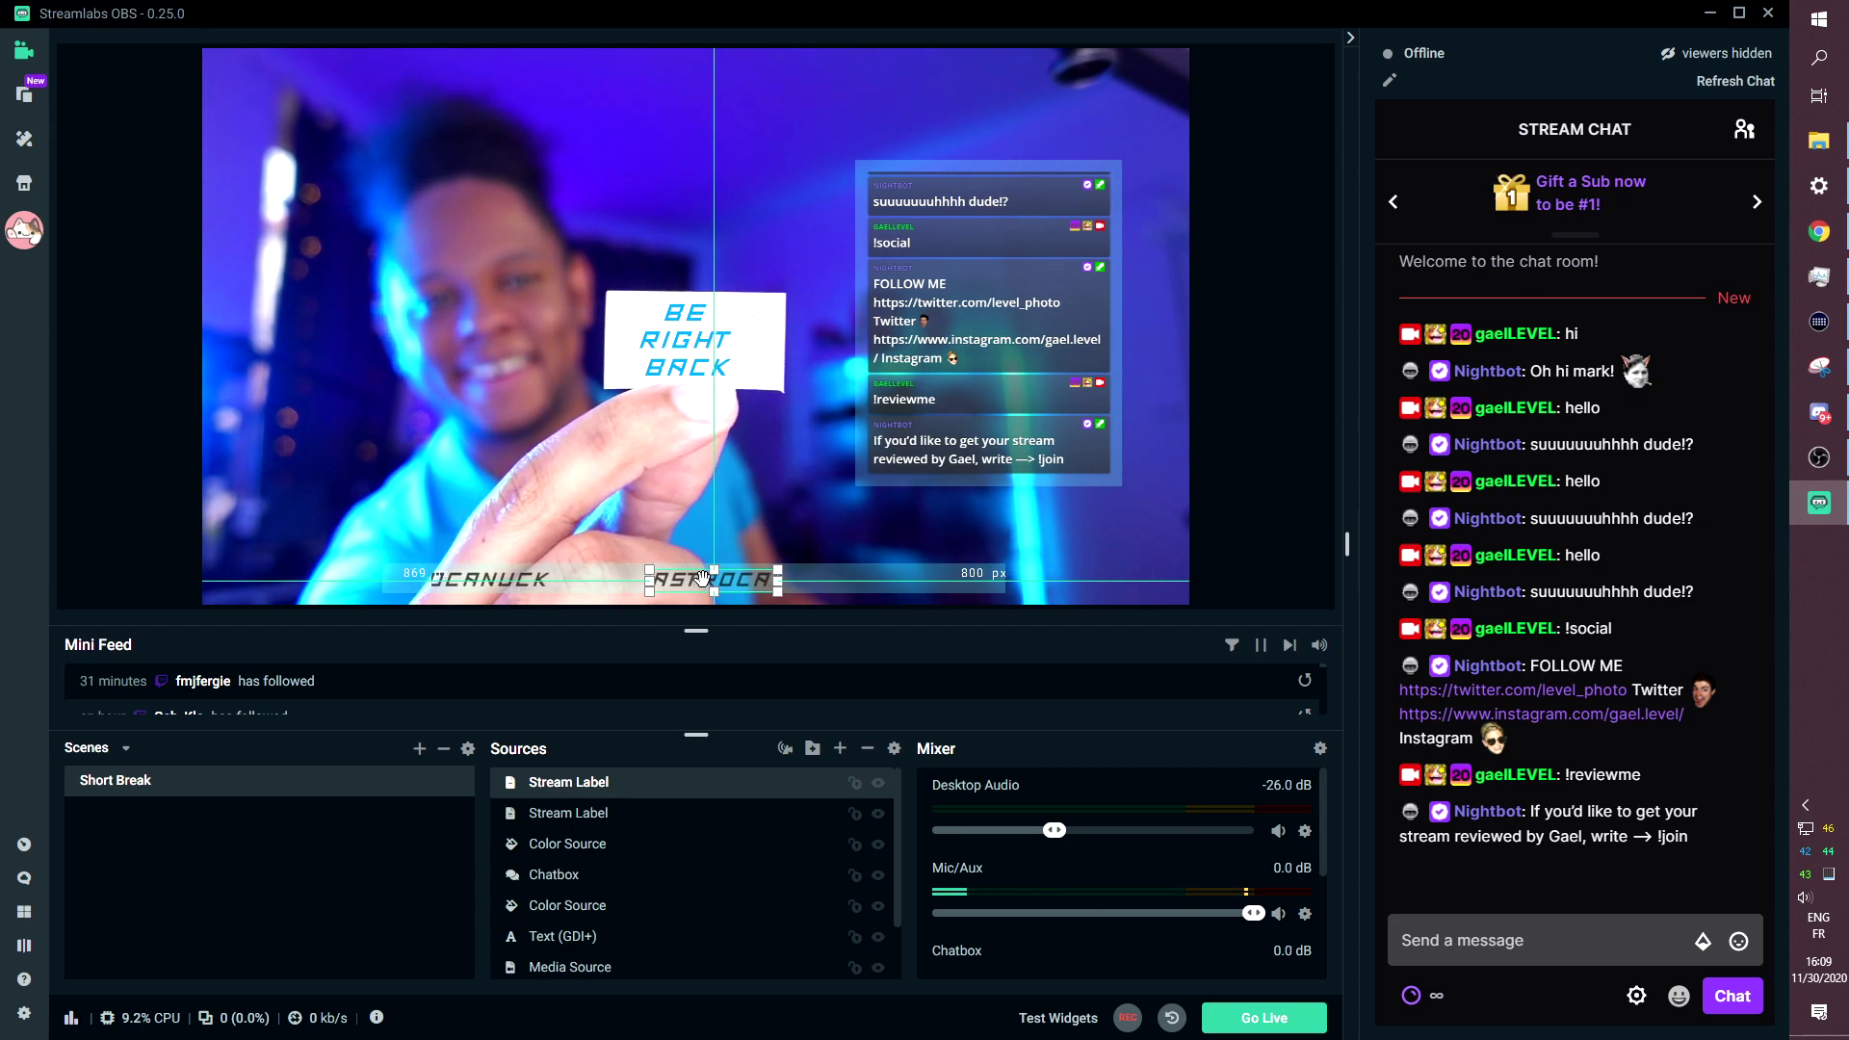
Paste a third Stream Label copy and drag it further right along the bottom.
right_click(553, 782)
click(628, 219)
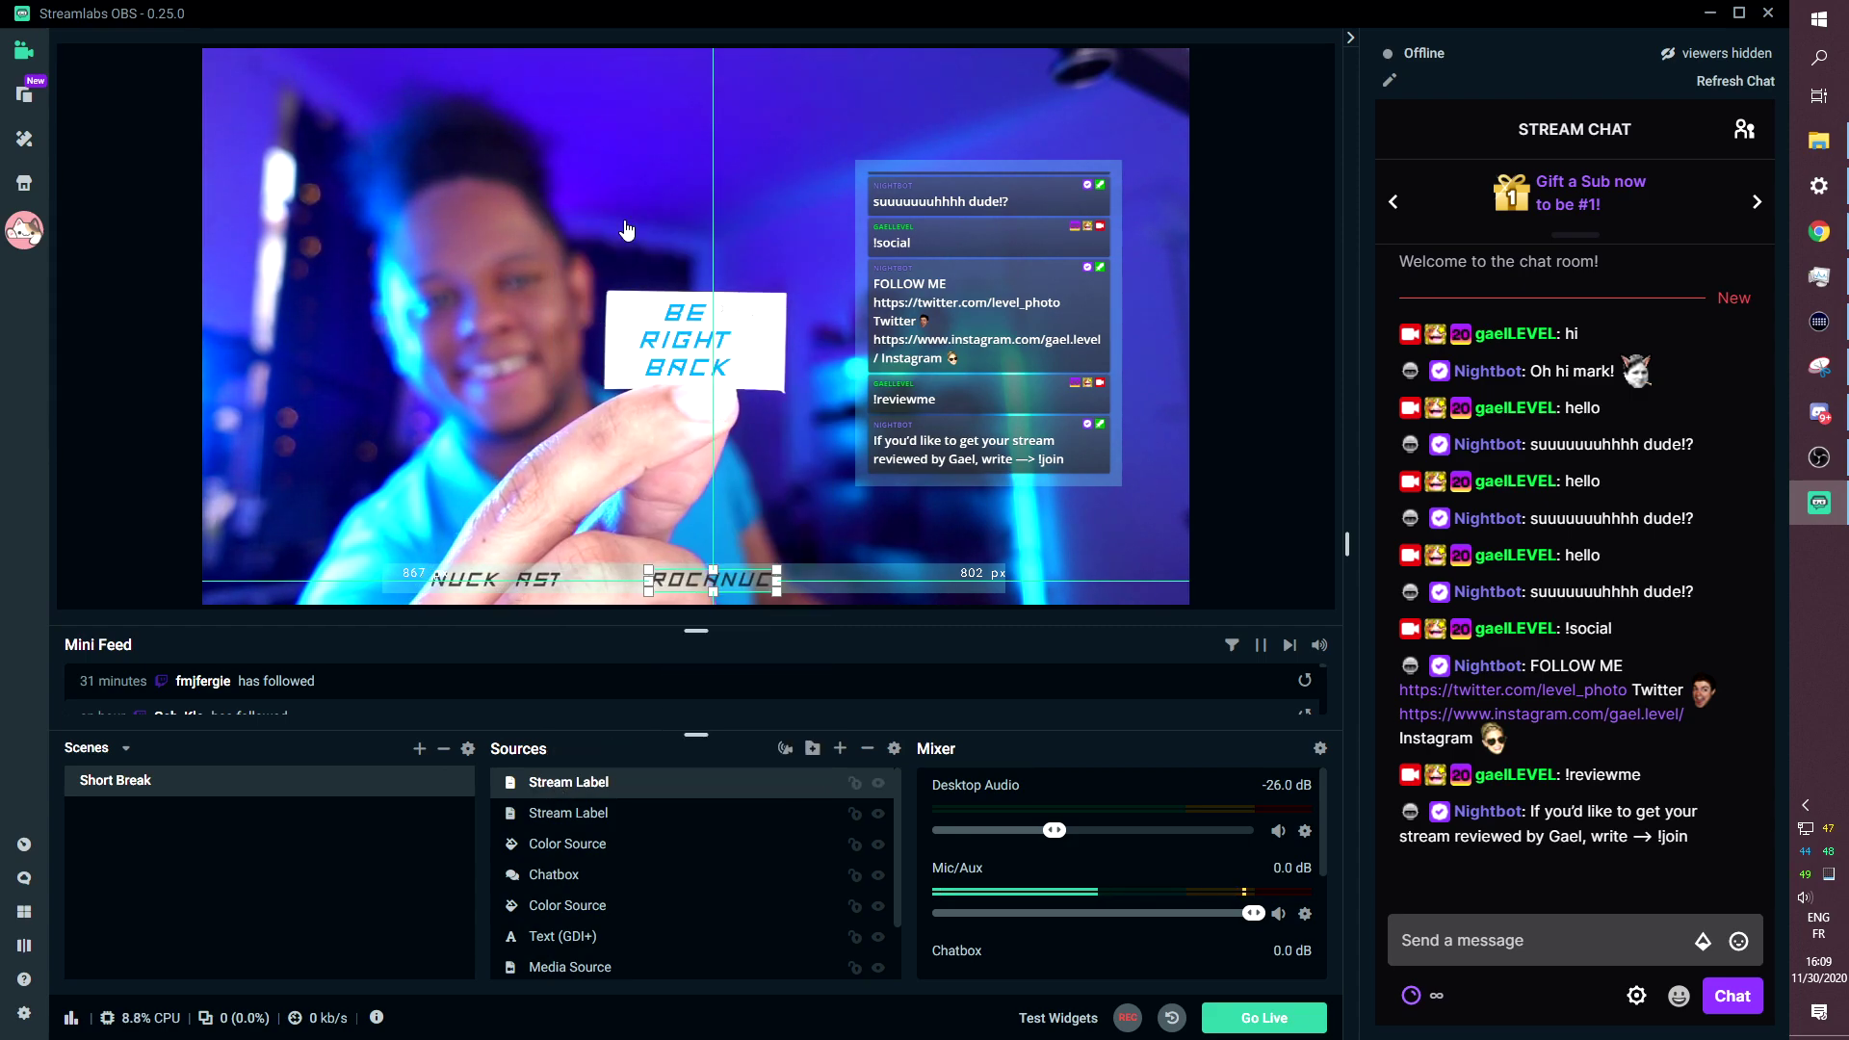
drag(699, 579, 912, 581)
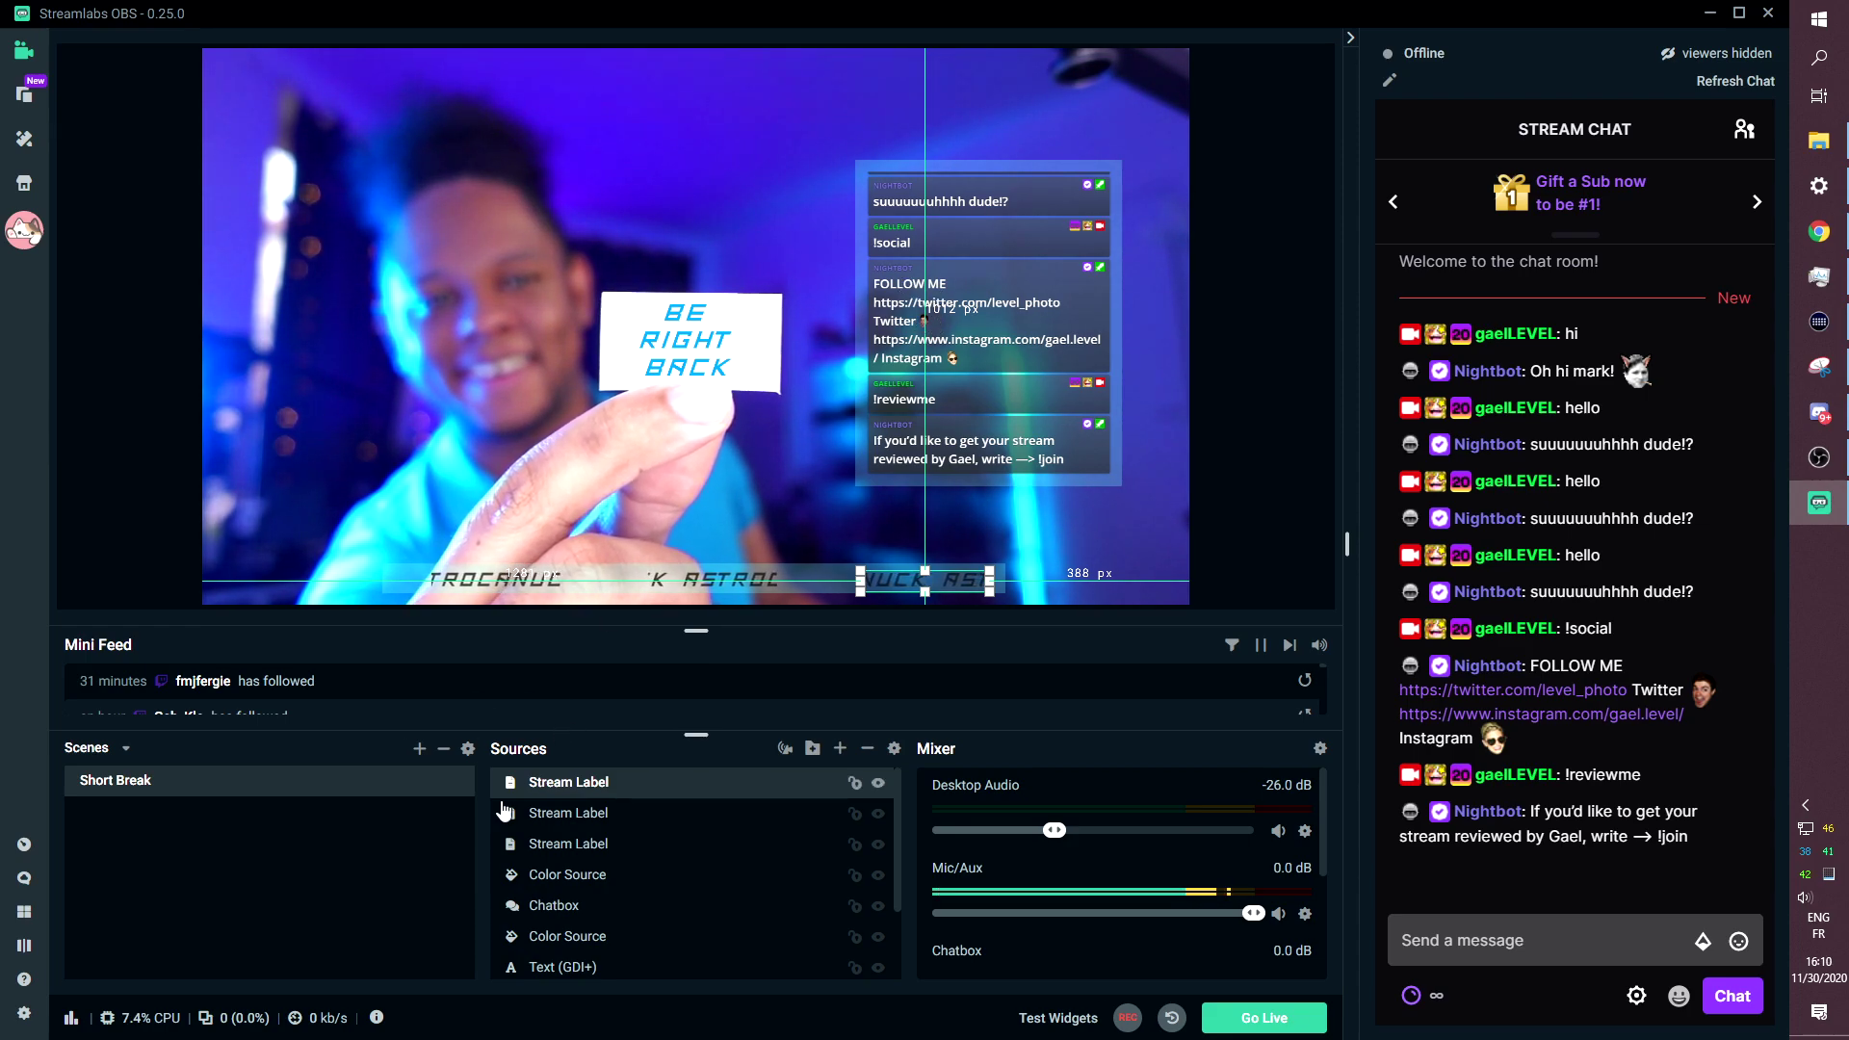
click(556, 818)
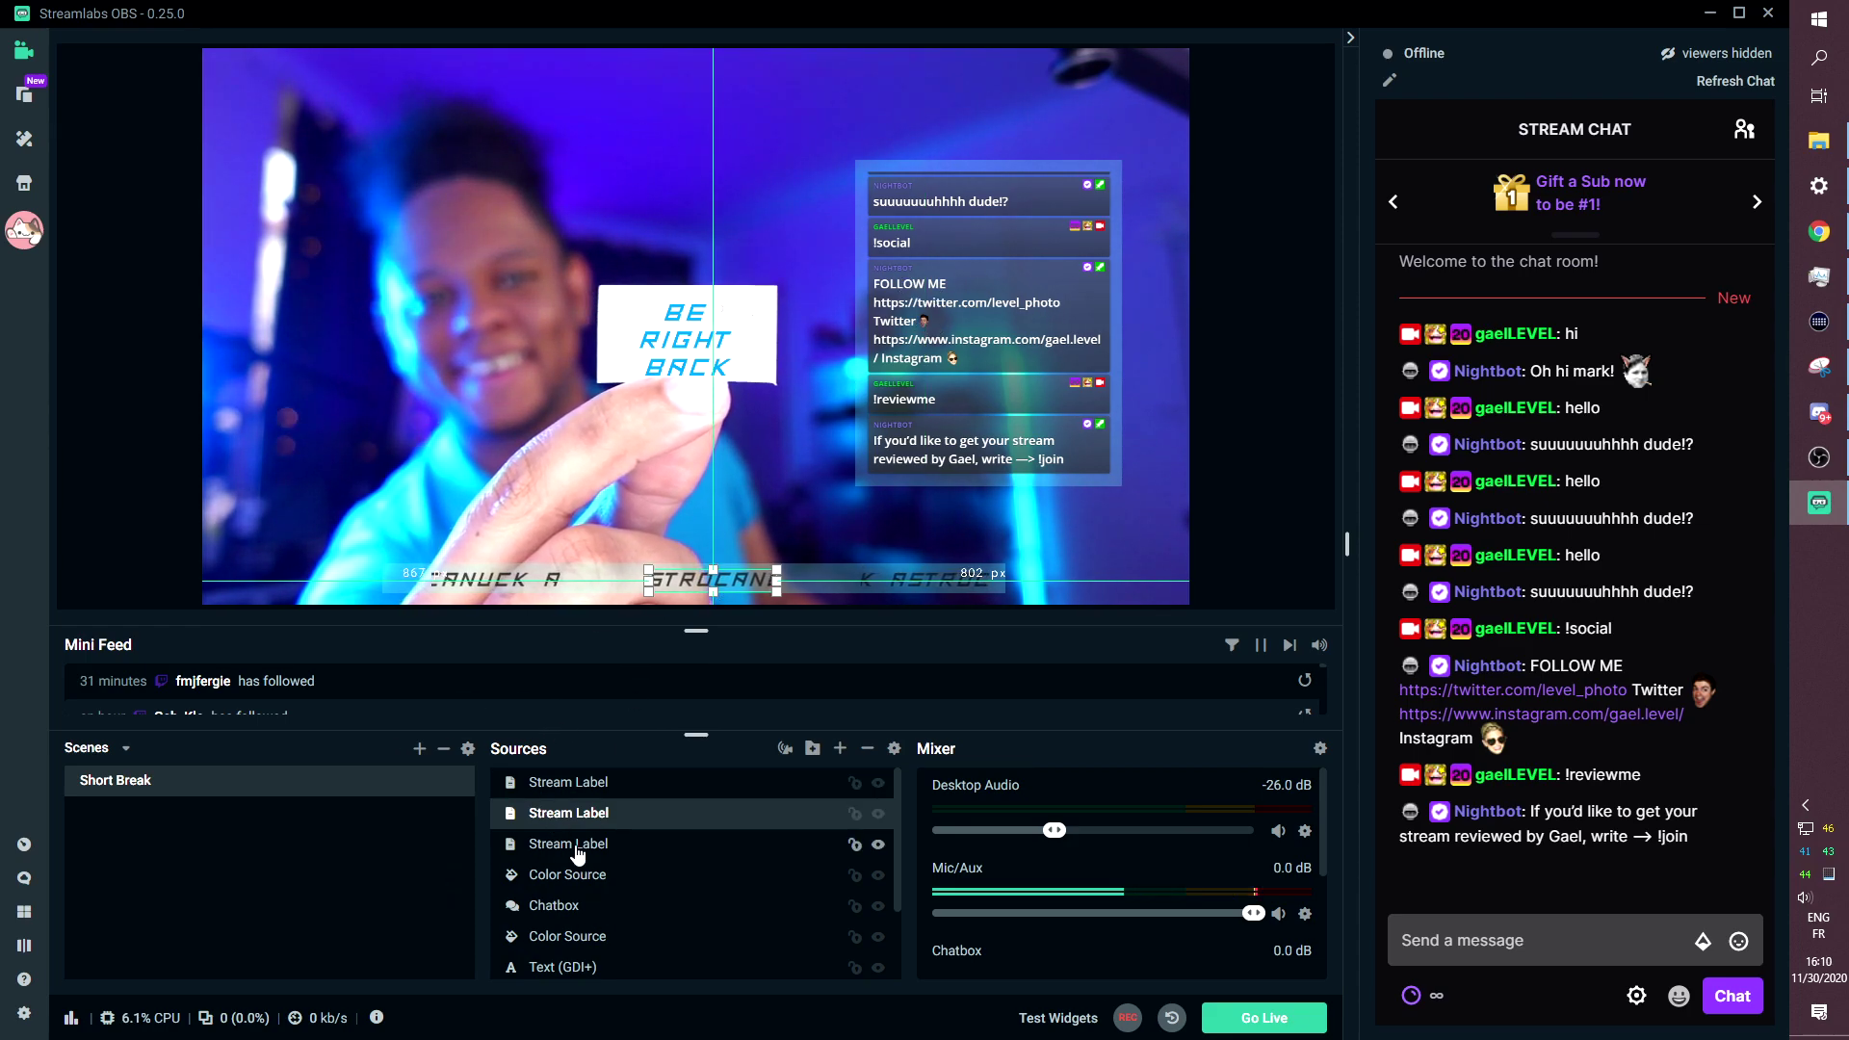
Set the second Stream Label's type to Most Recent Cheerer.
double_click(571, 819)
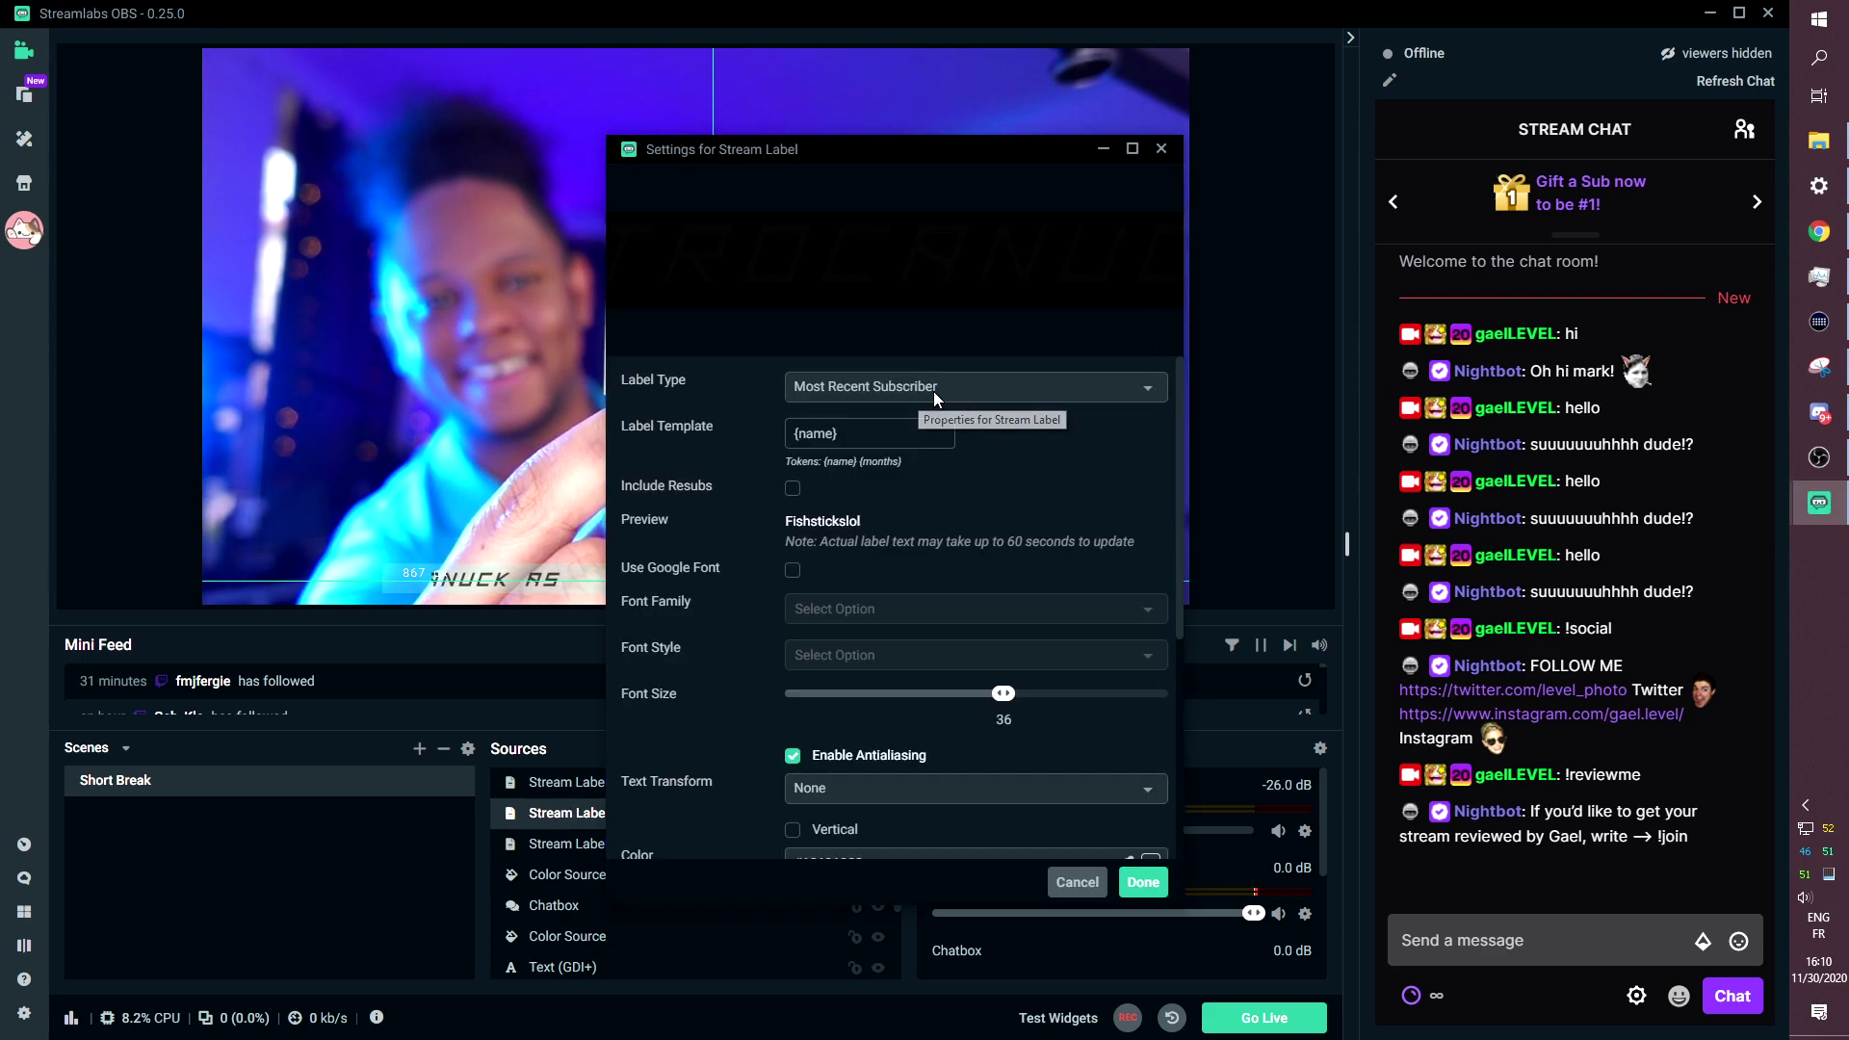
click(933, 388)
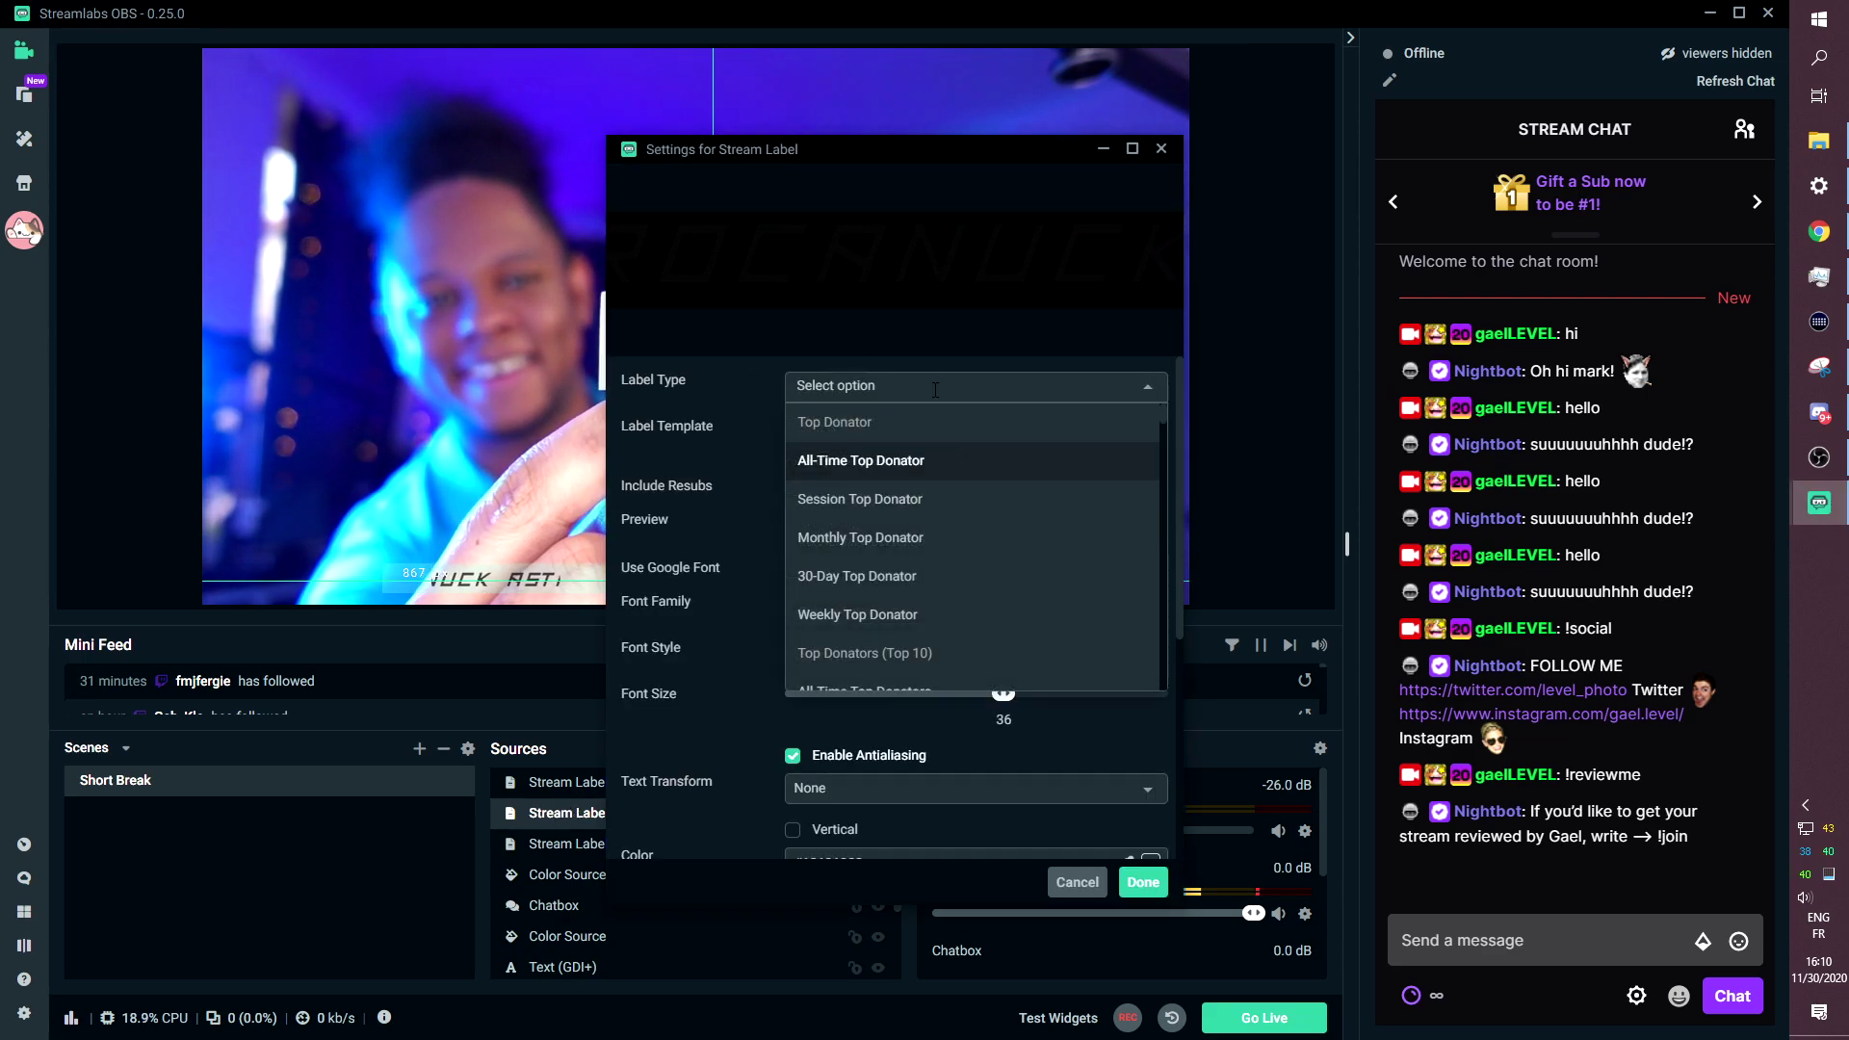
text(recent)
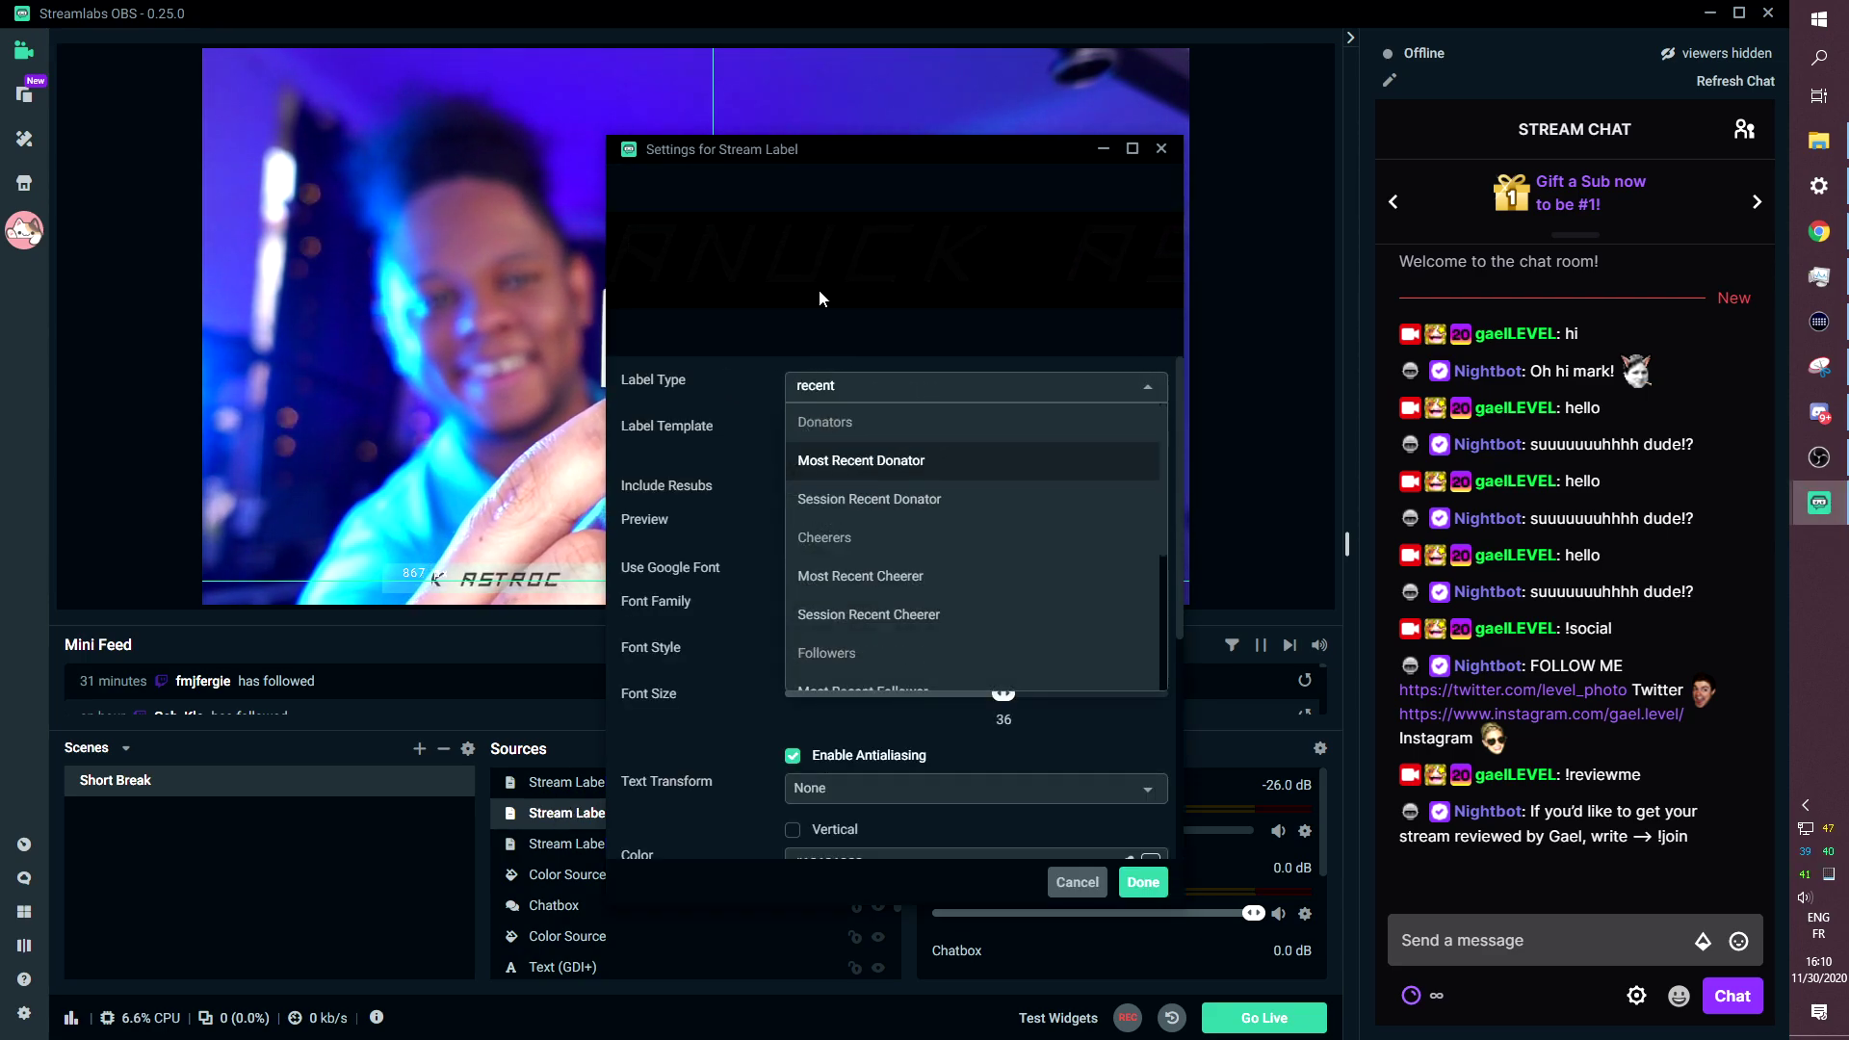
click(867, 575)
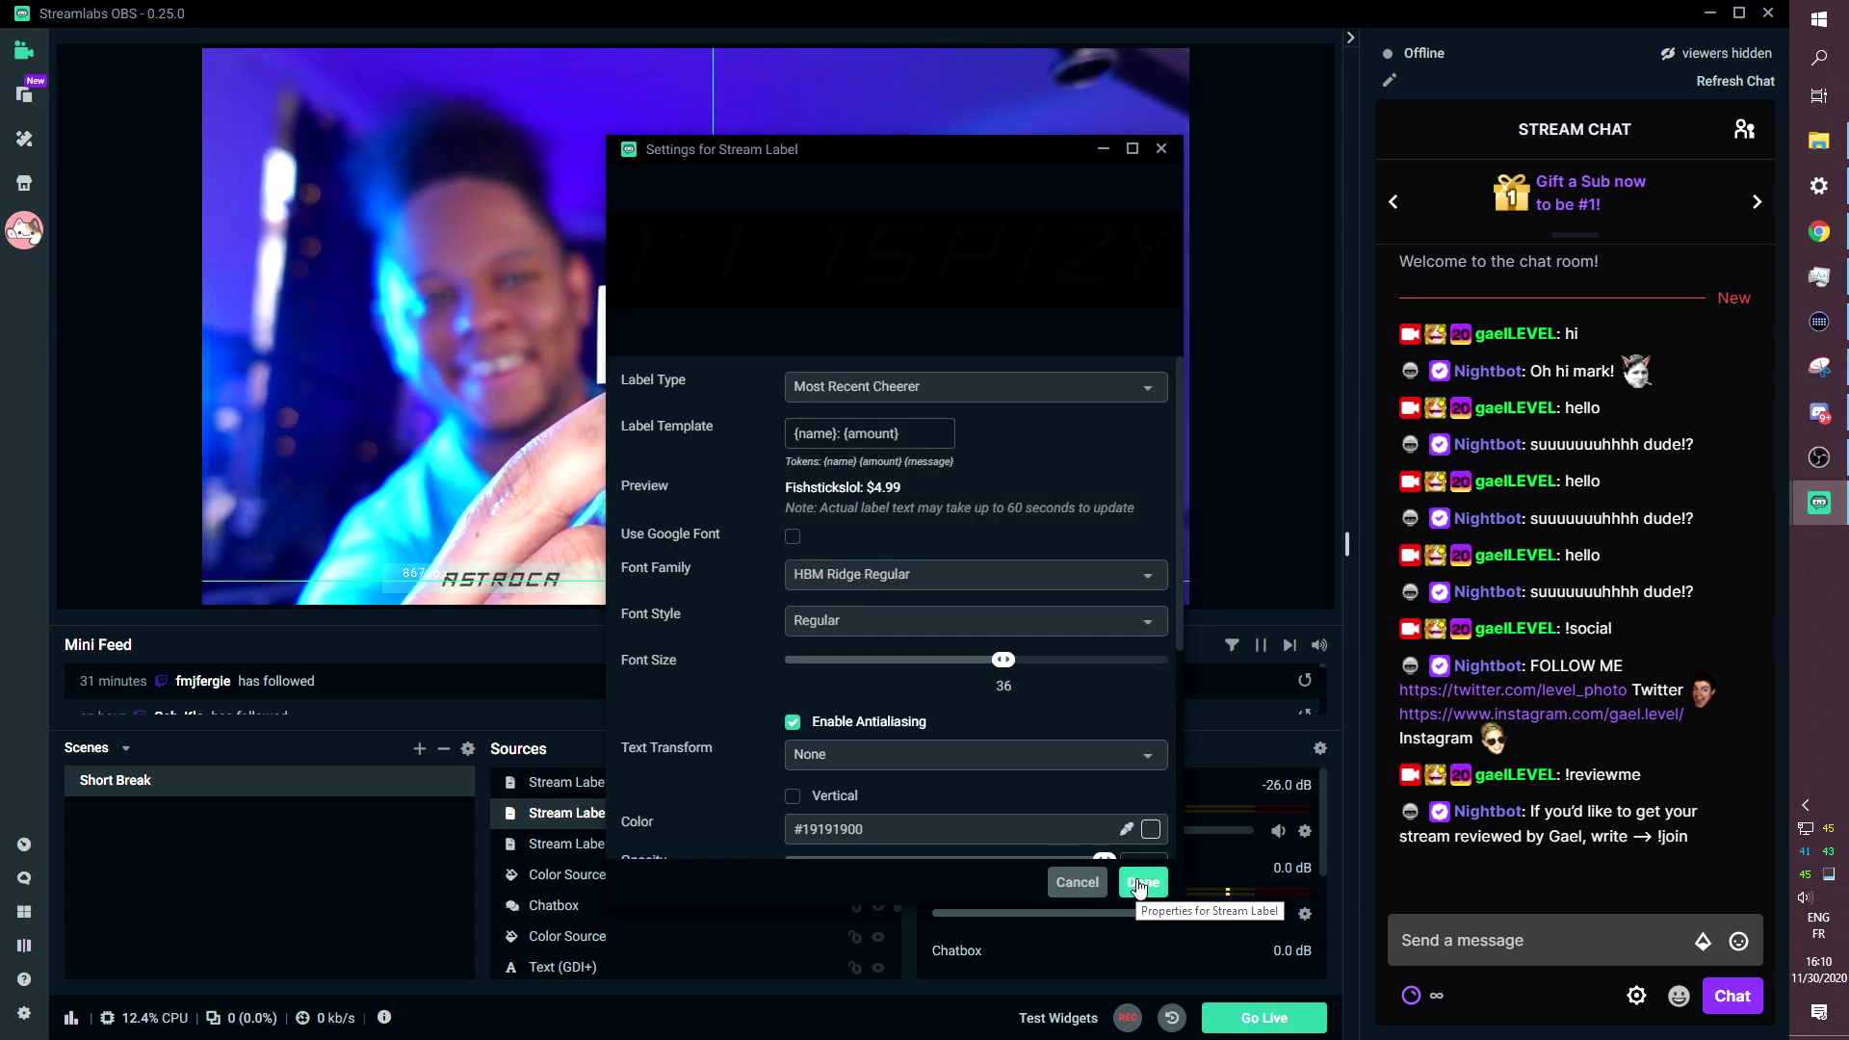
click(1141, 882)
Set the top Stream Label's type to Most Recent Donator.
click(551, 785)
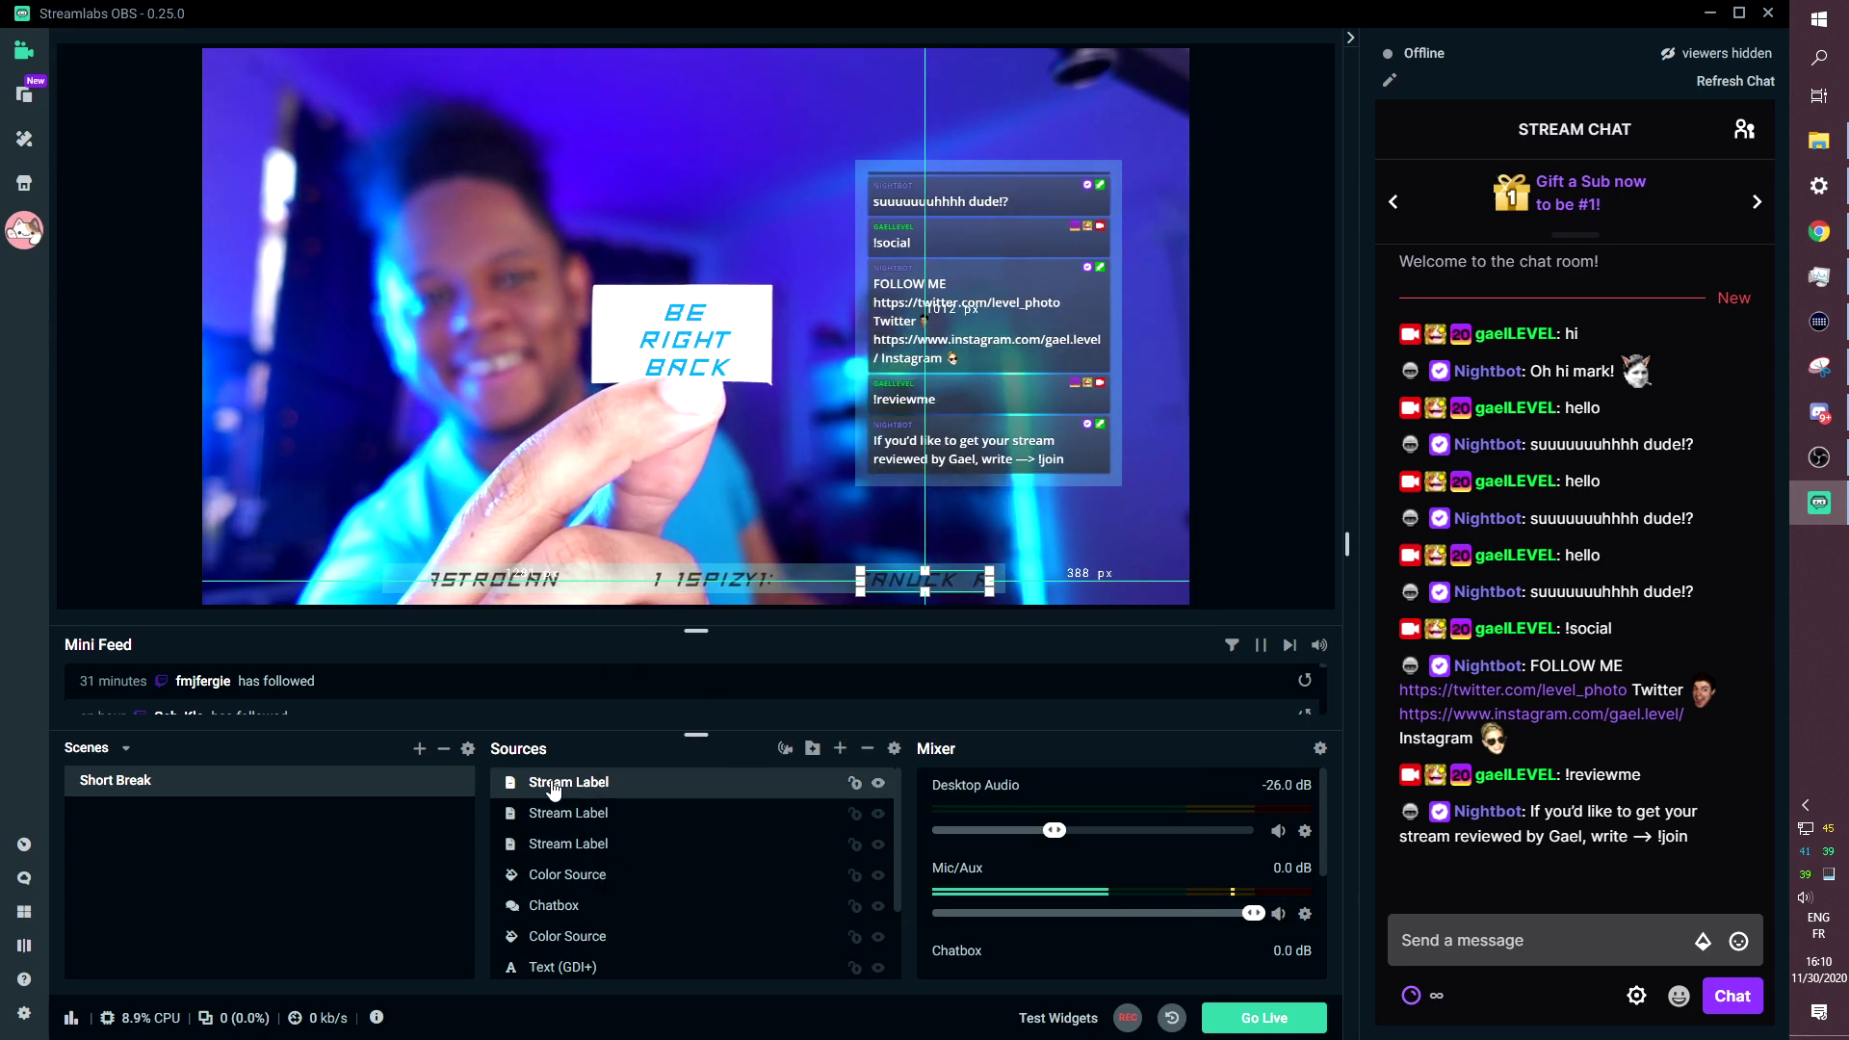
double_click(551, 784)
click(892, 387)
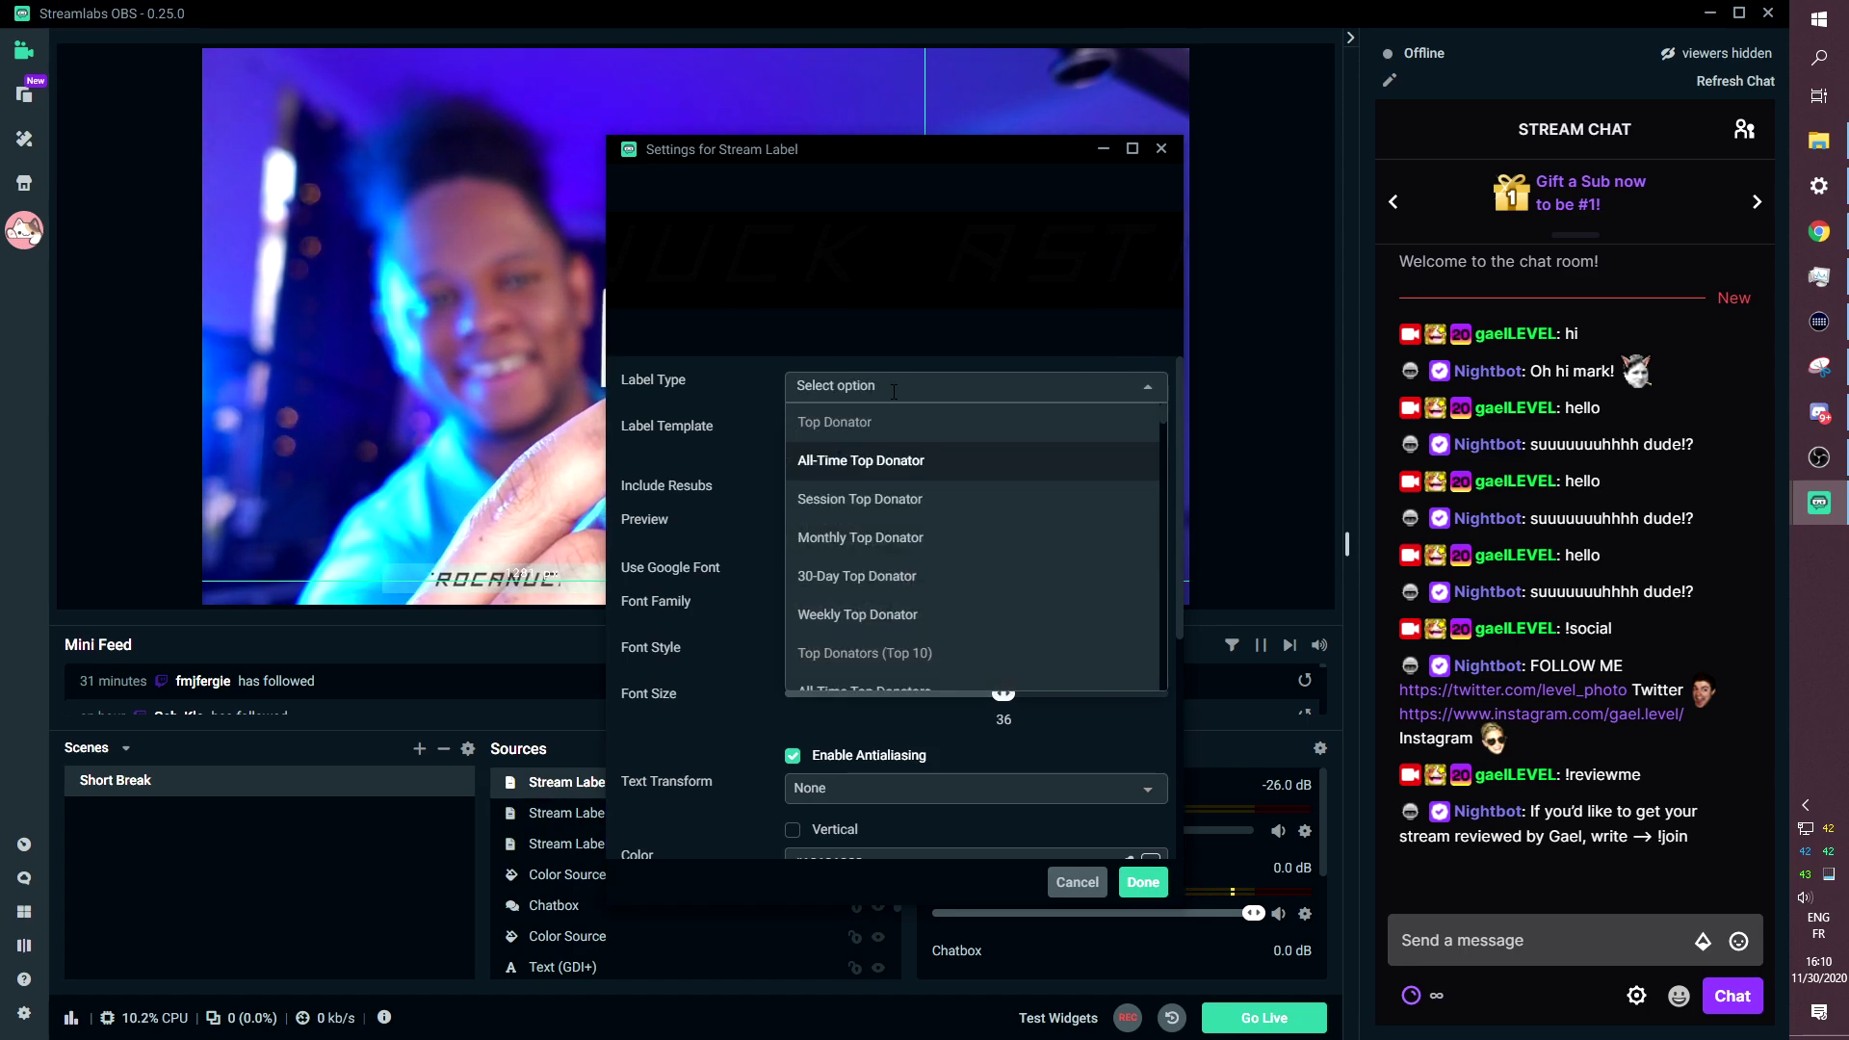
text(recent do)
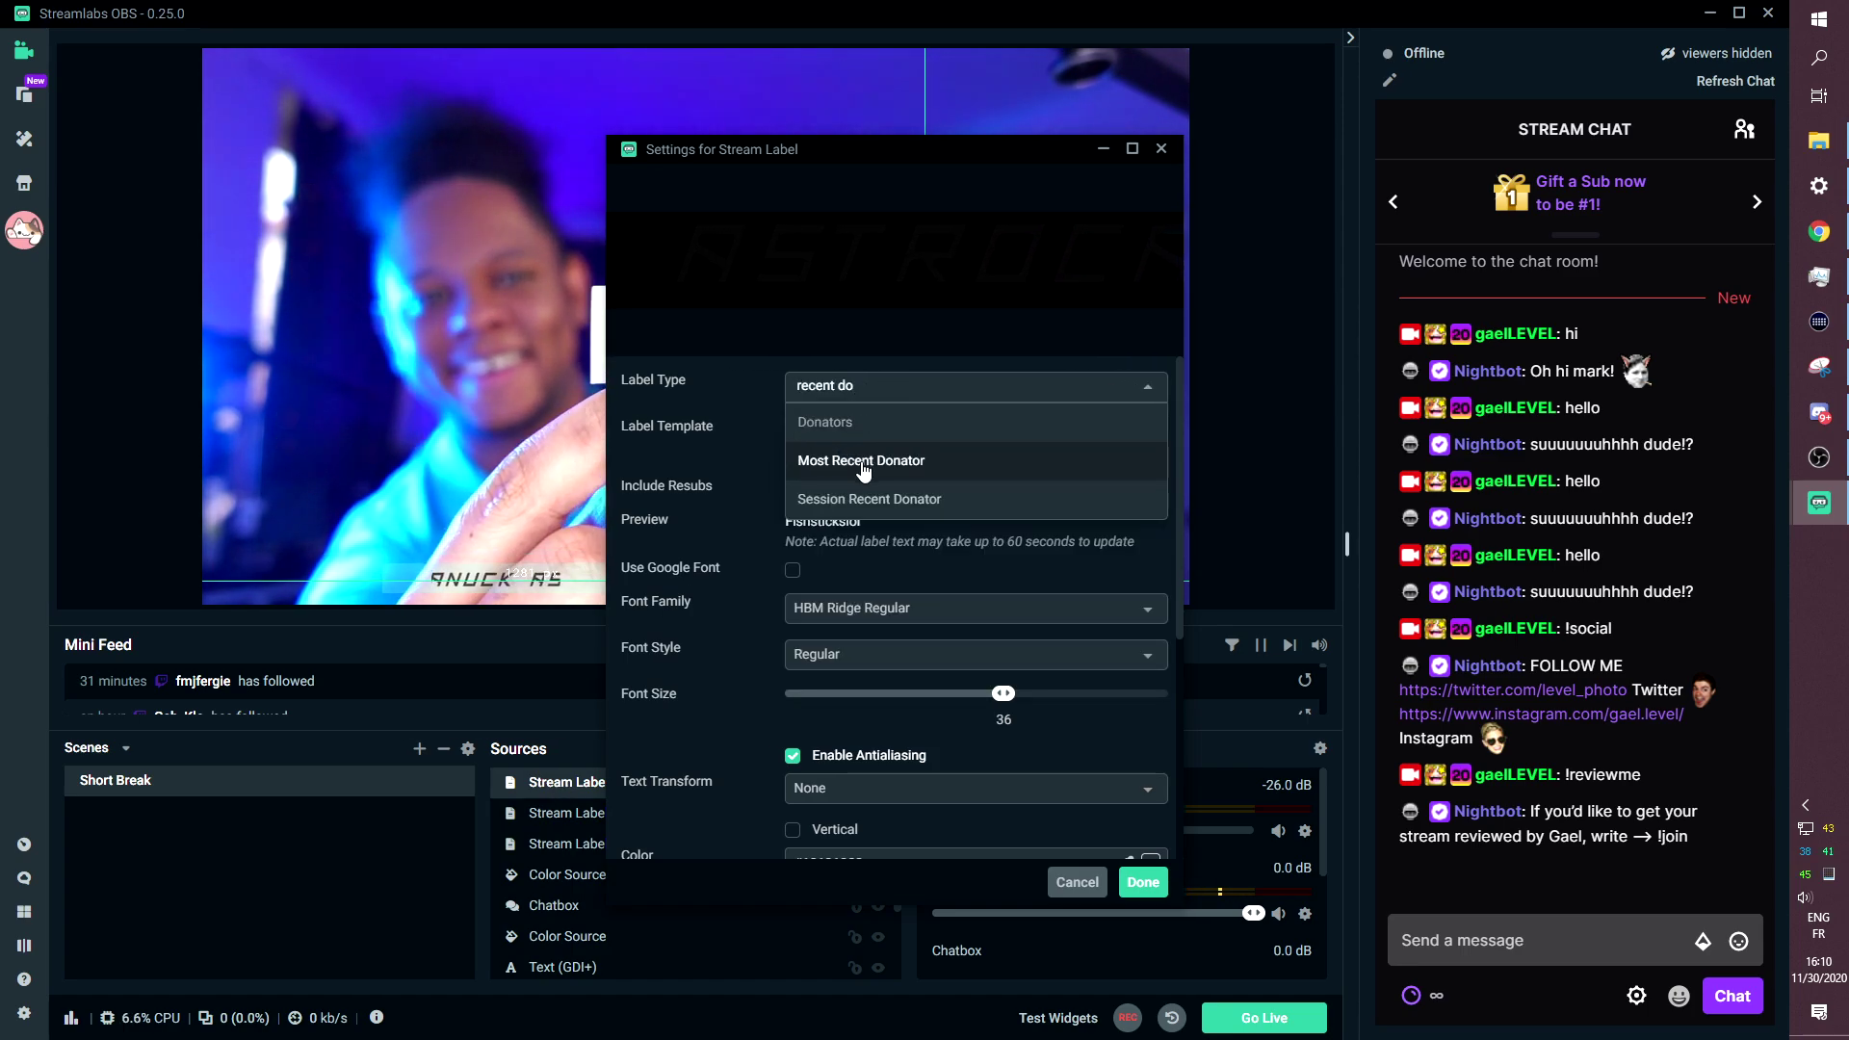
key(Return)
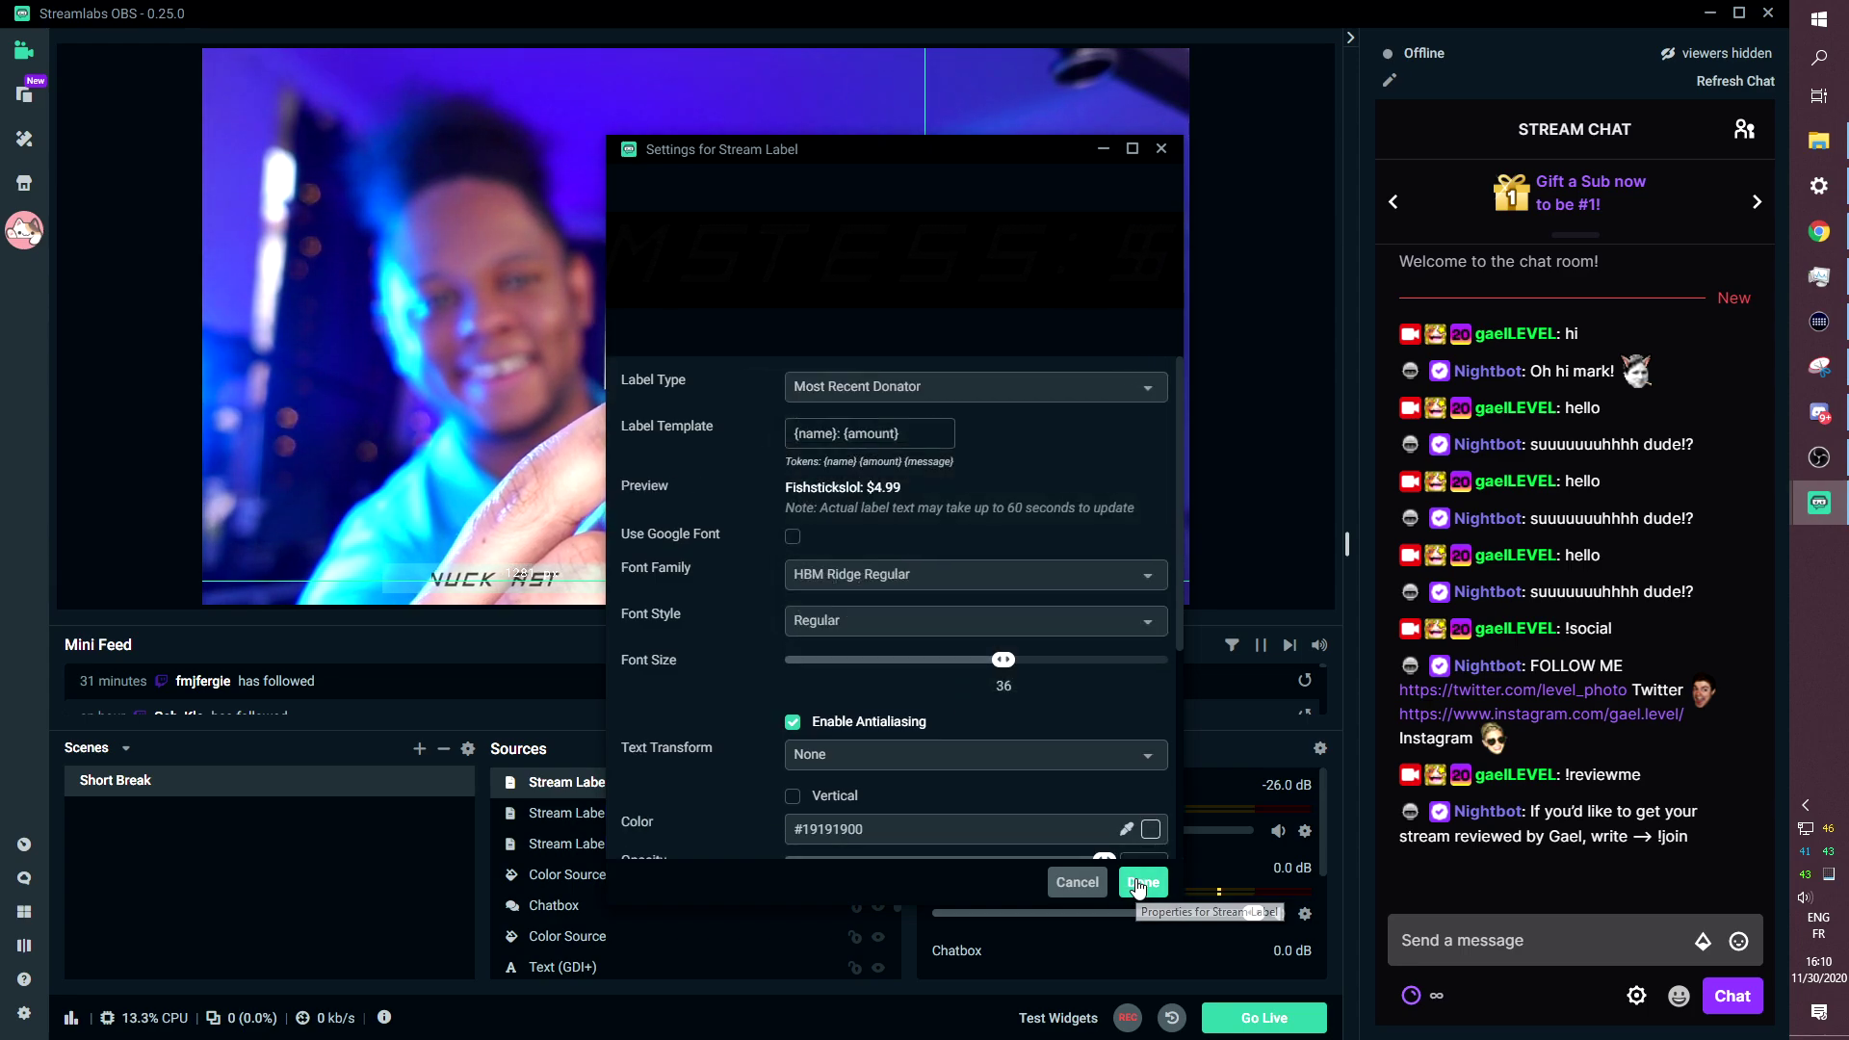
click(1138, 884)
scroll(560, 924, down, 2)
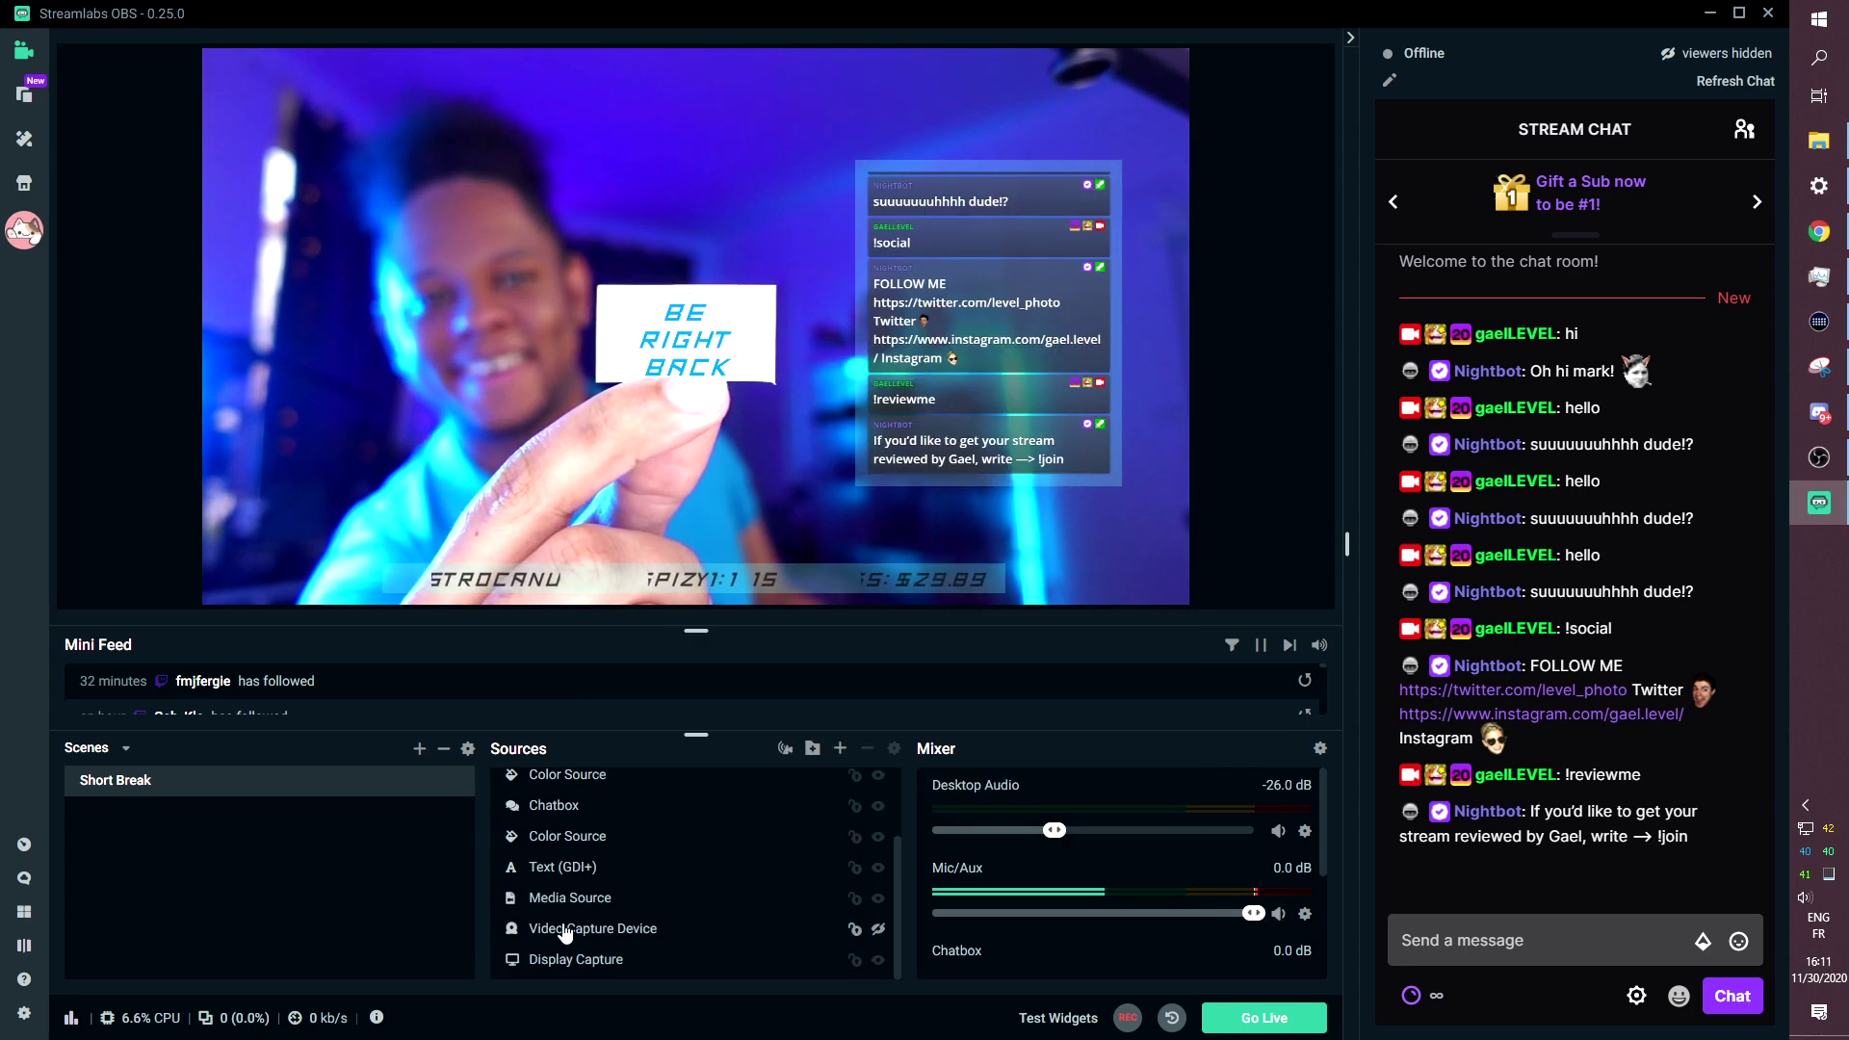
Change the text colour of the BE RIGHT BACK text source.
click(559, 898)
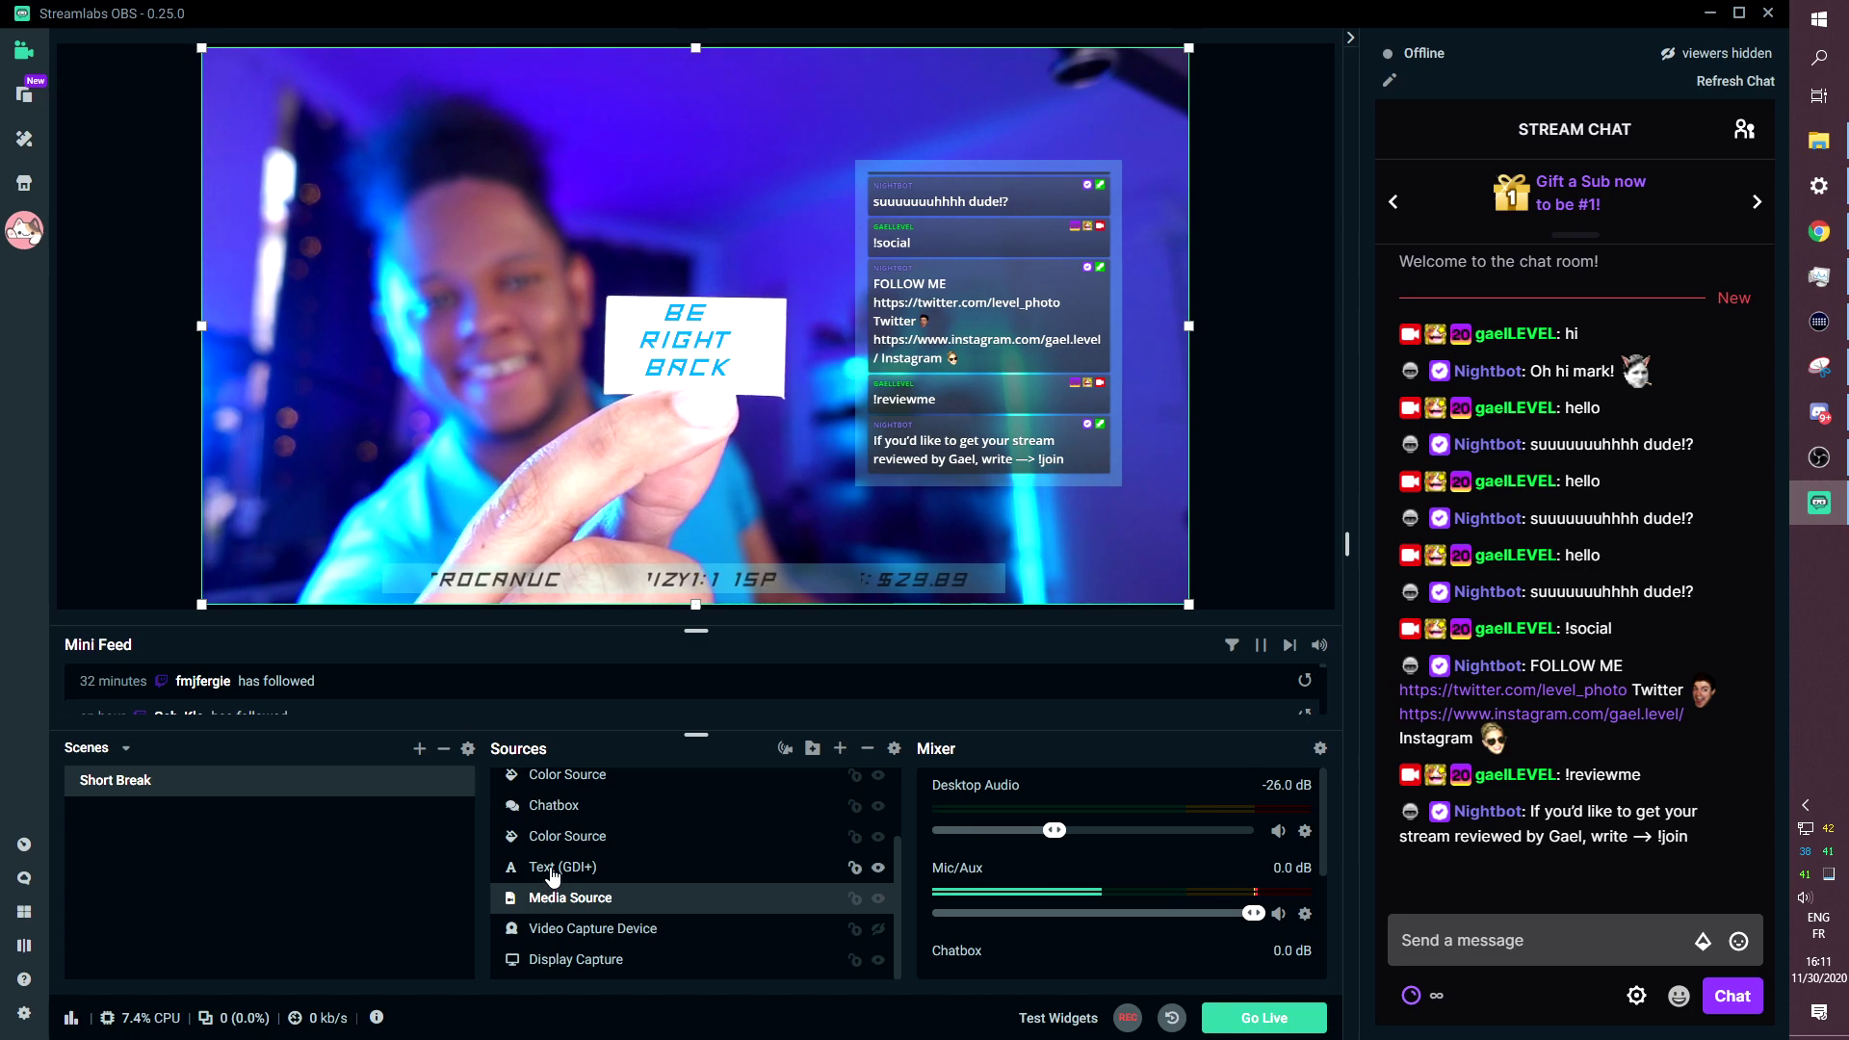
click(553, 869)
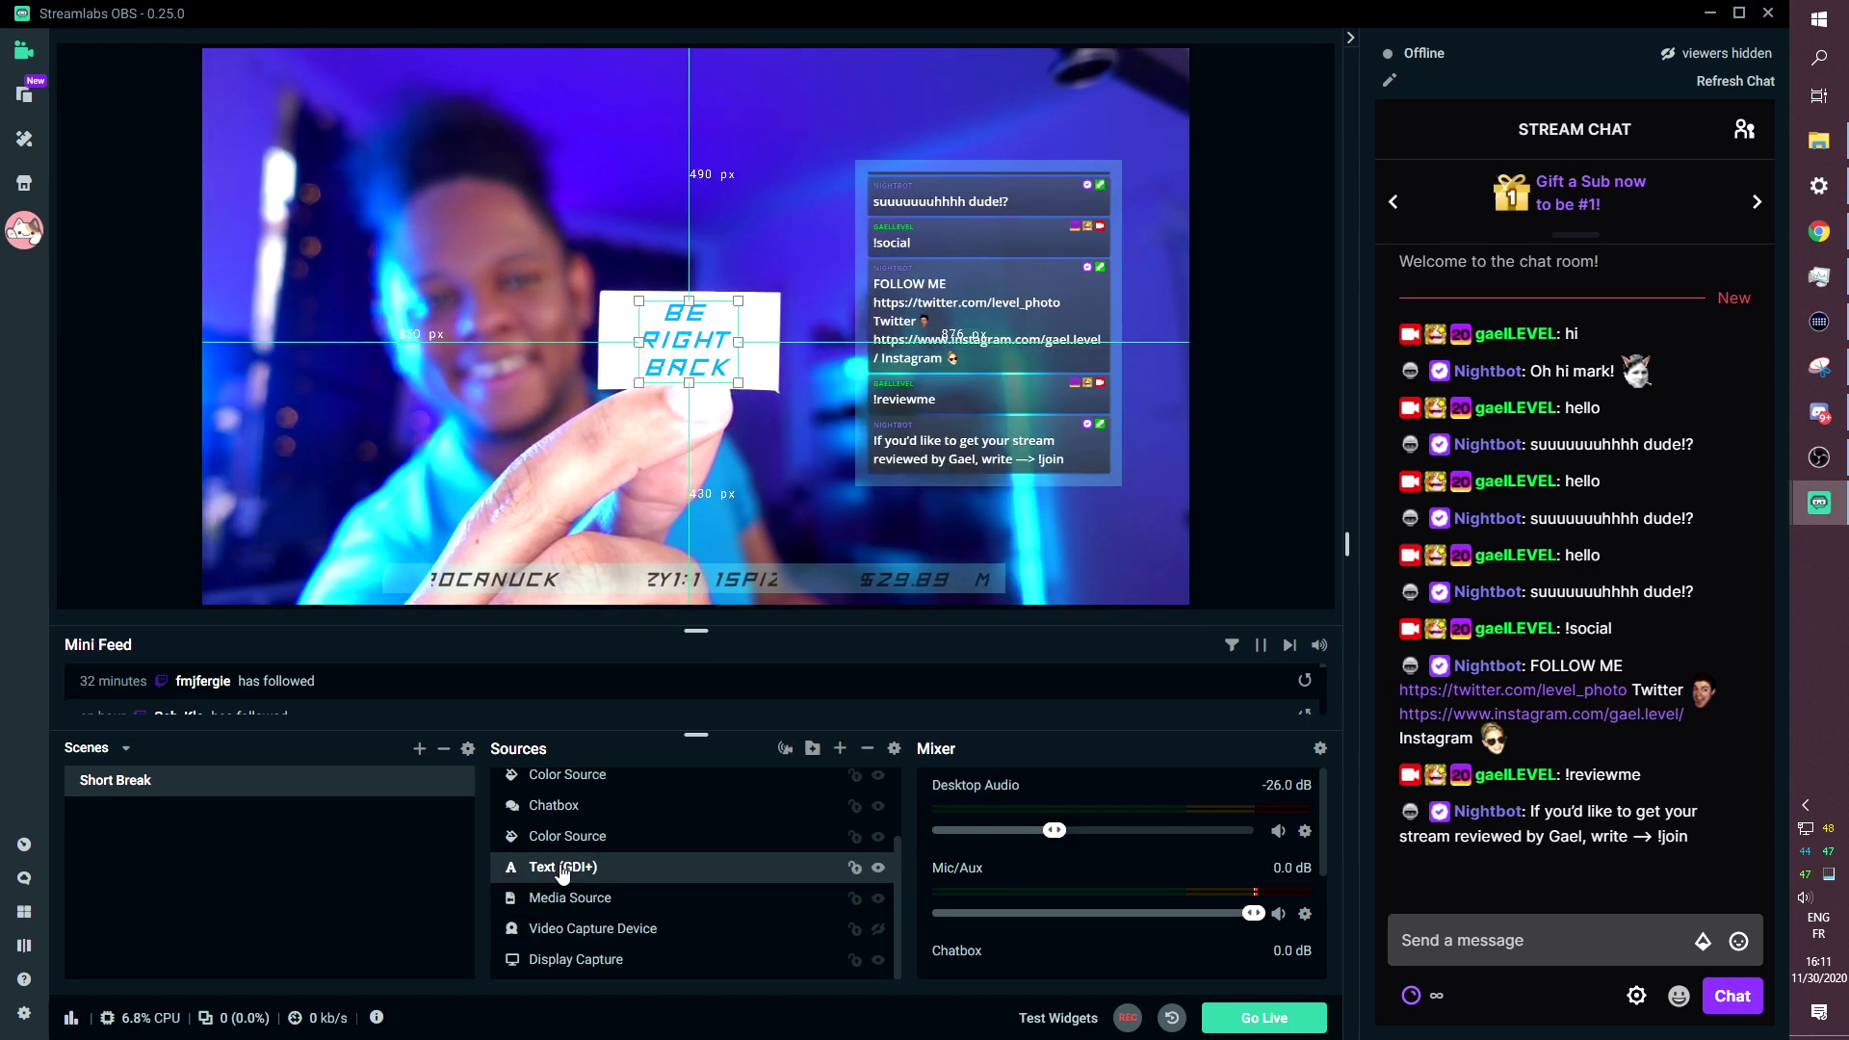
double_click(563, 868)
click(1148, 758)
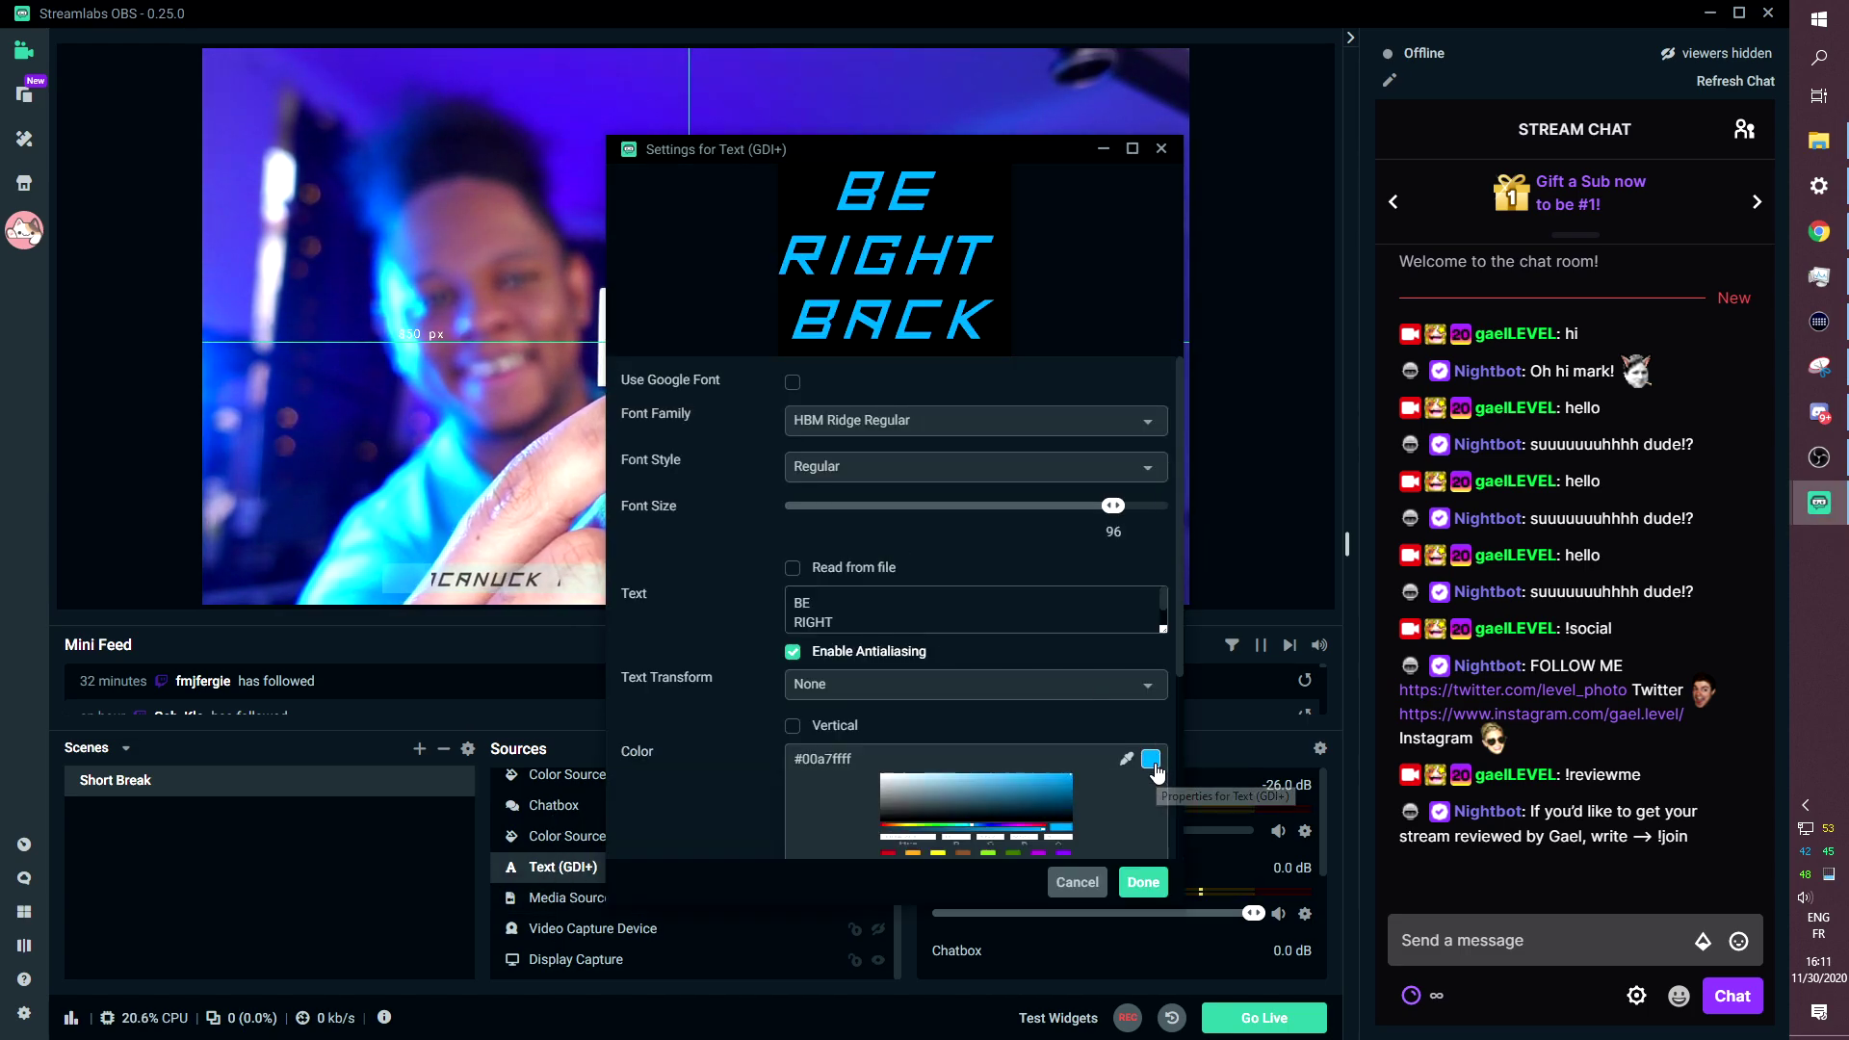
scroll(1108, 824, down, 2)
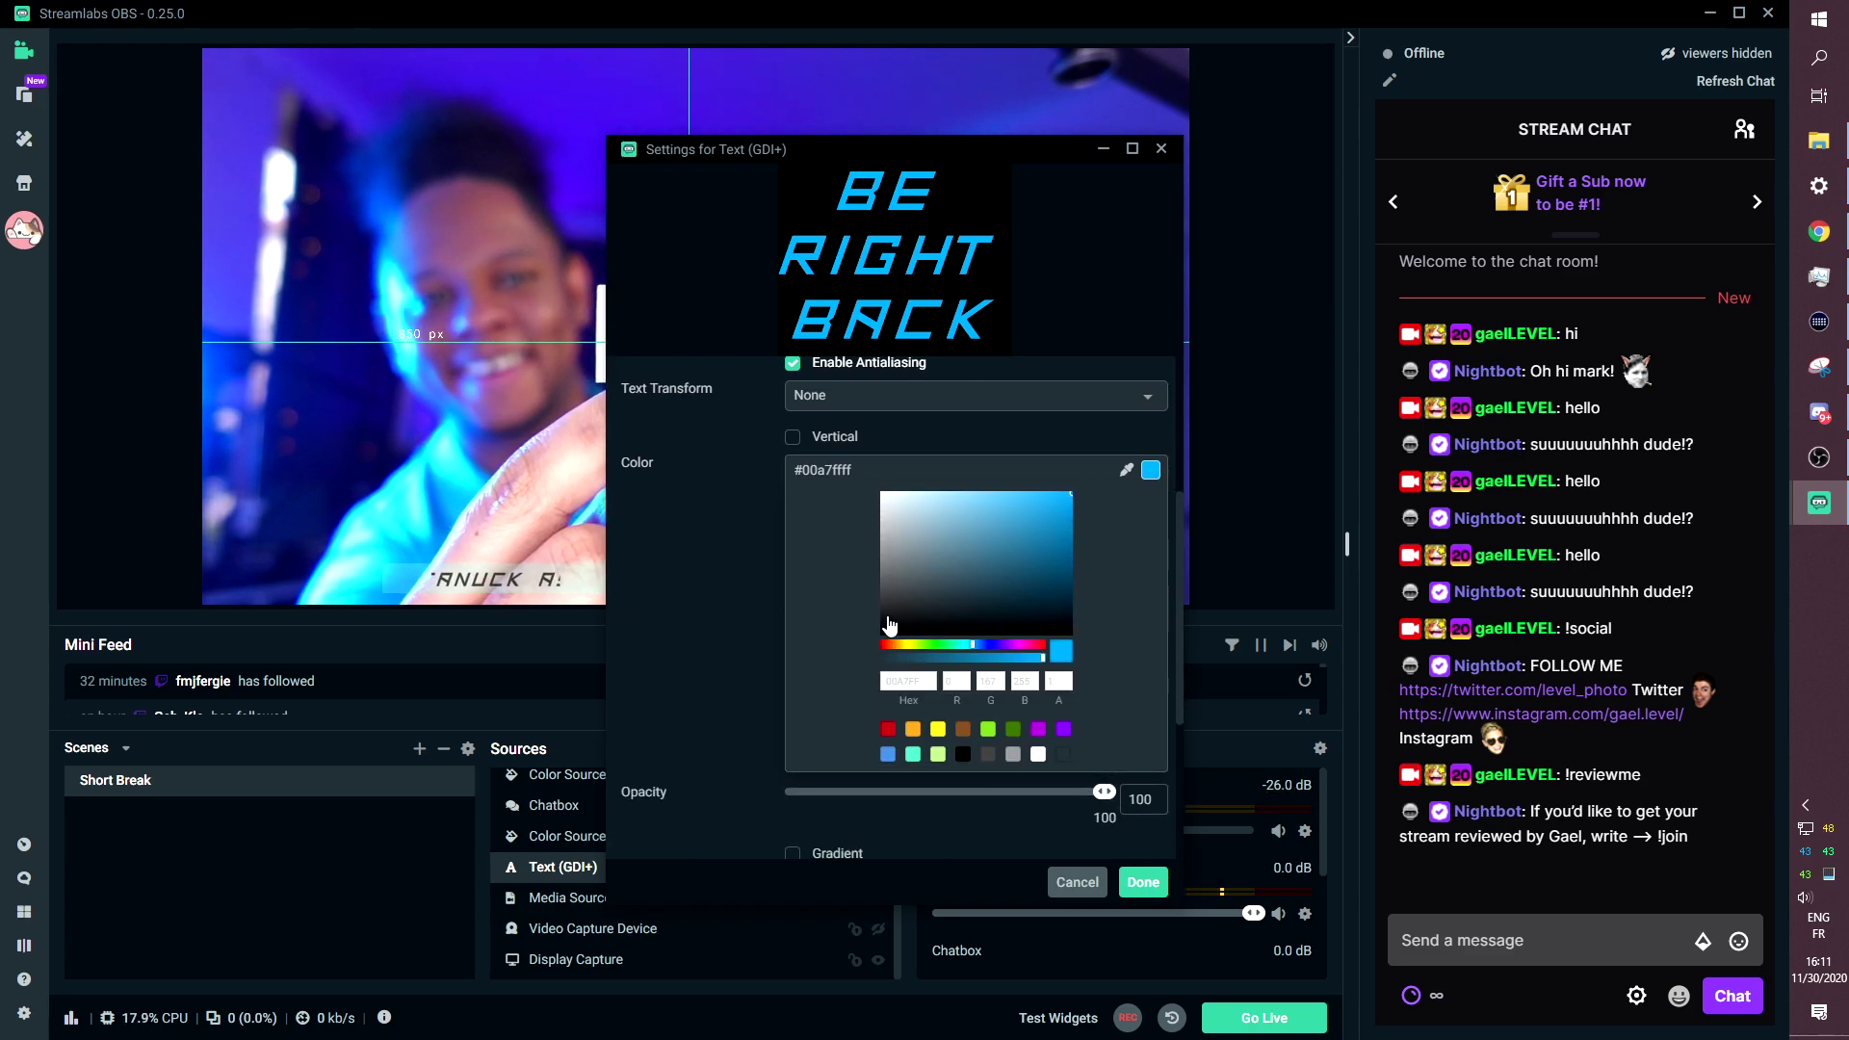
click(1142, 881)
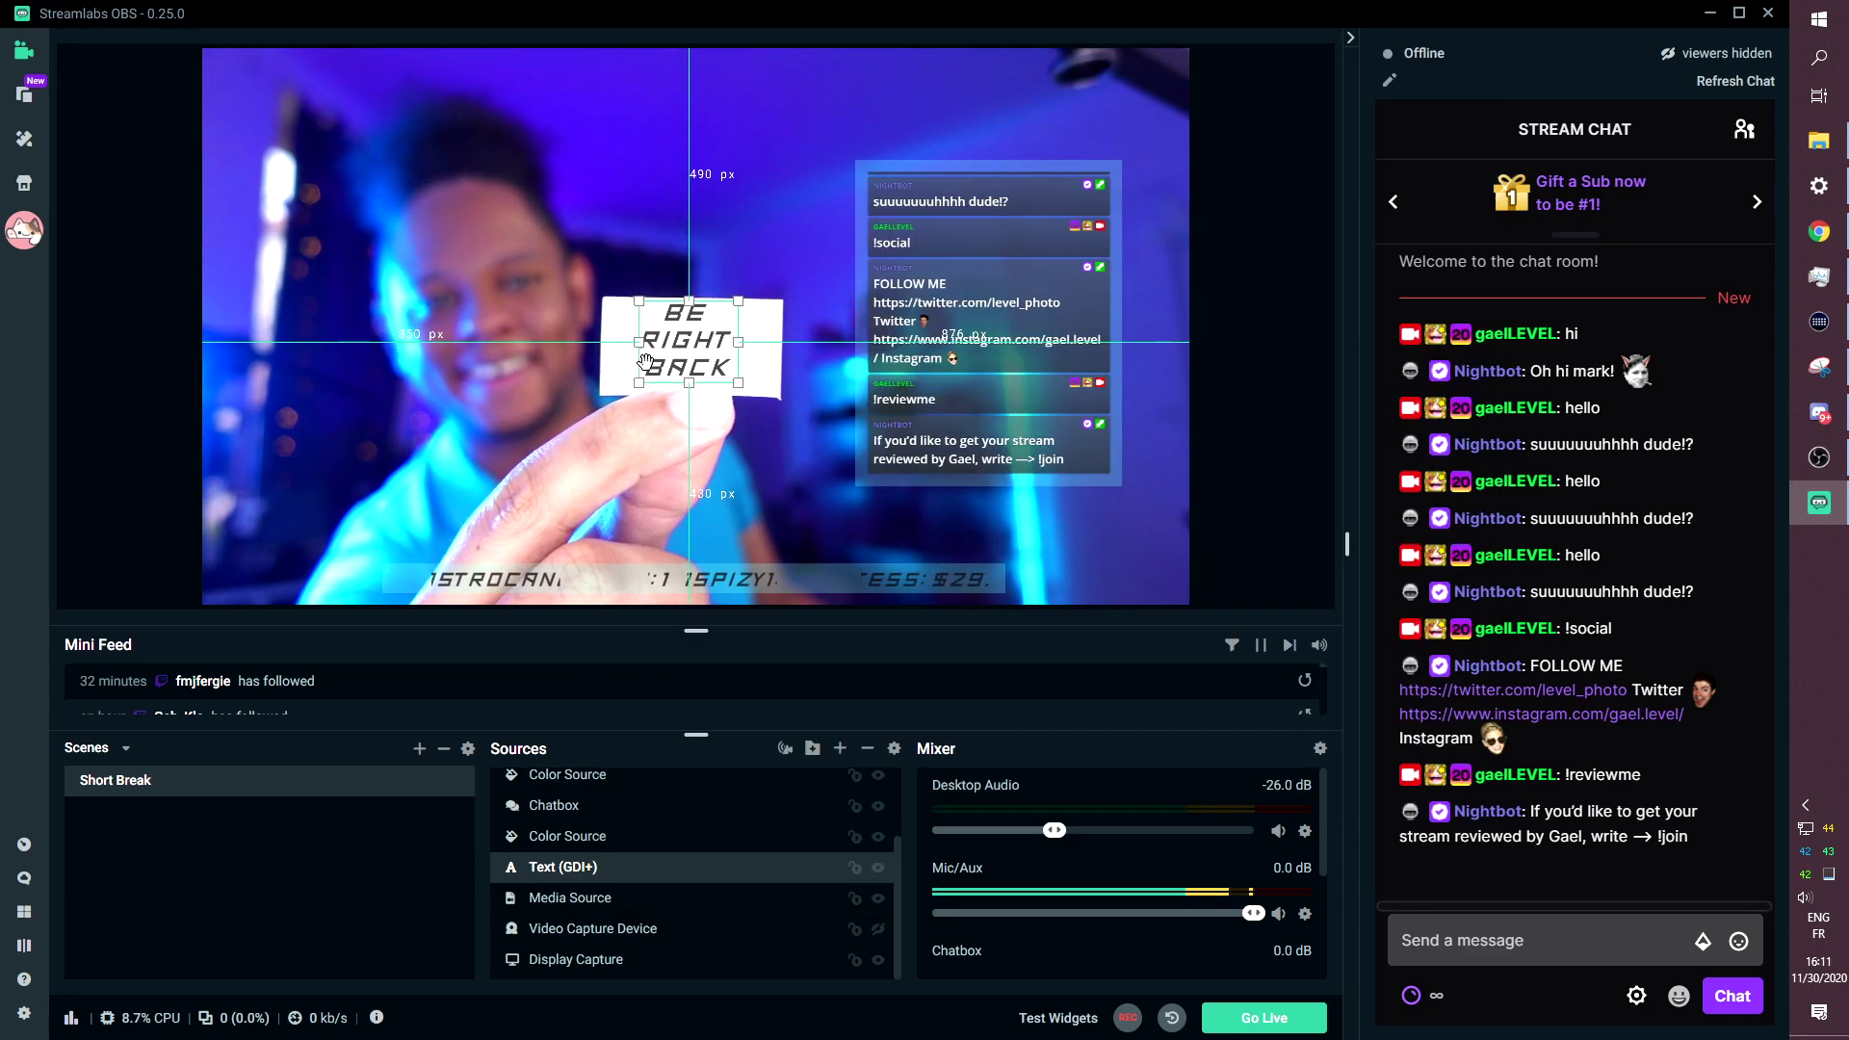
Add a Scroll filter to the BE RIGHT BACK text with vertical speed -43.
right_click(561, 866)
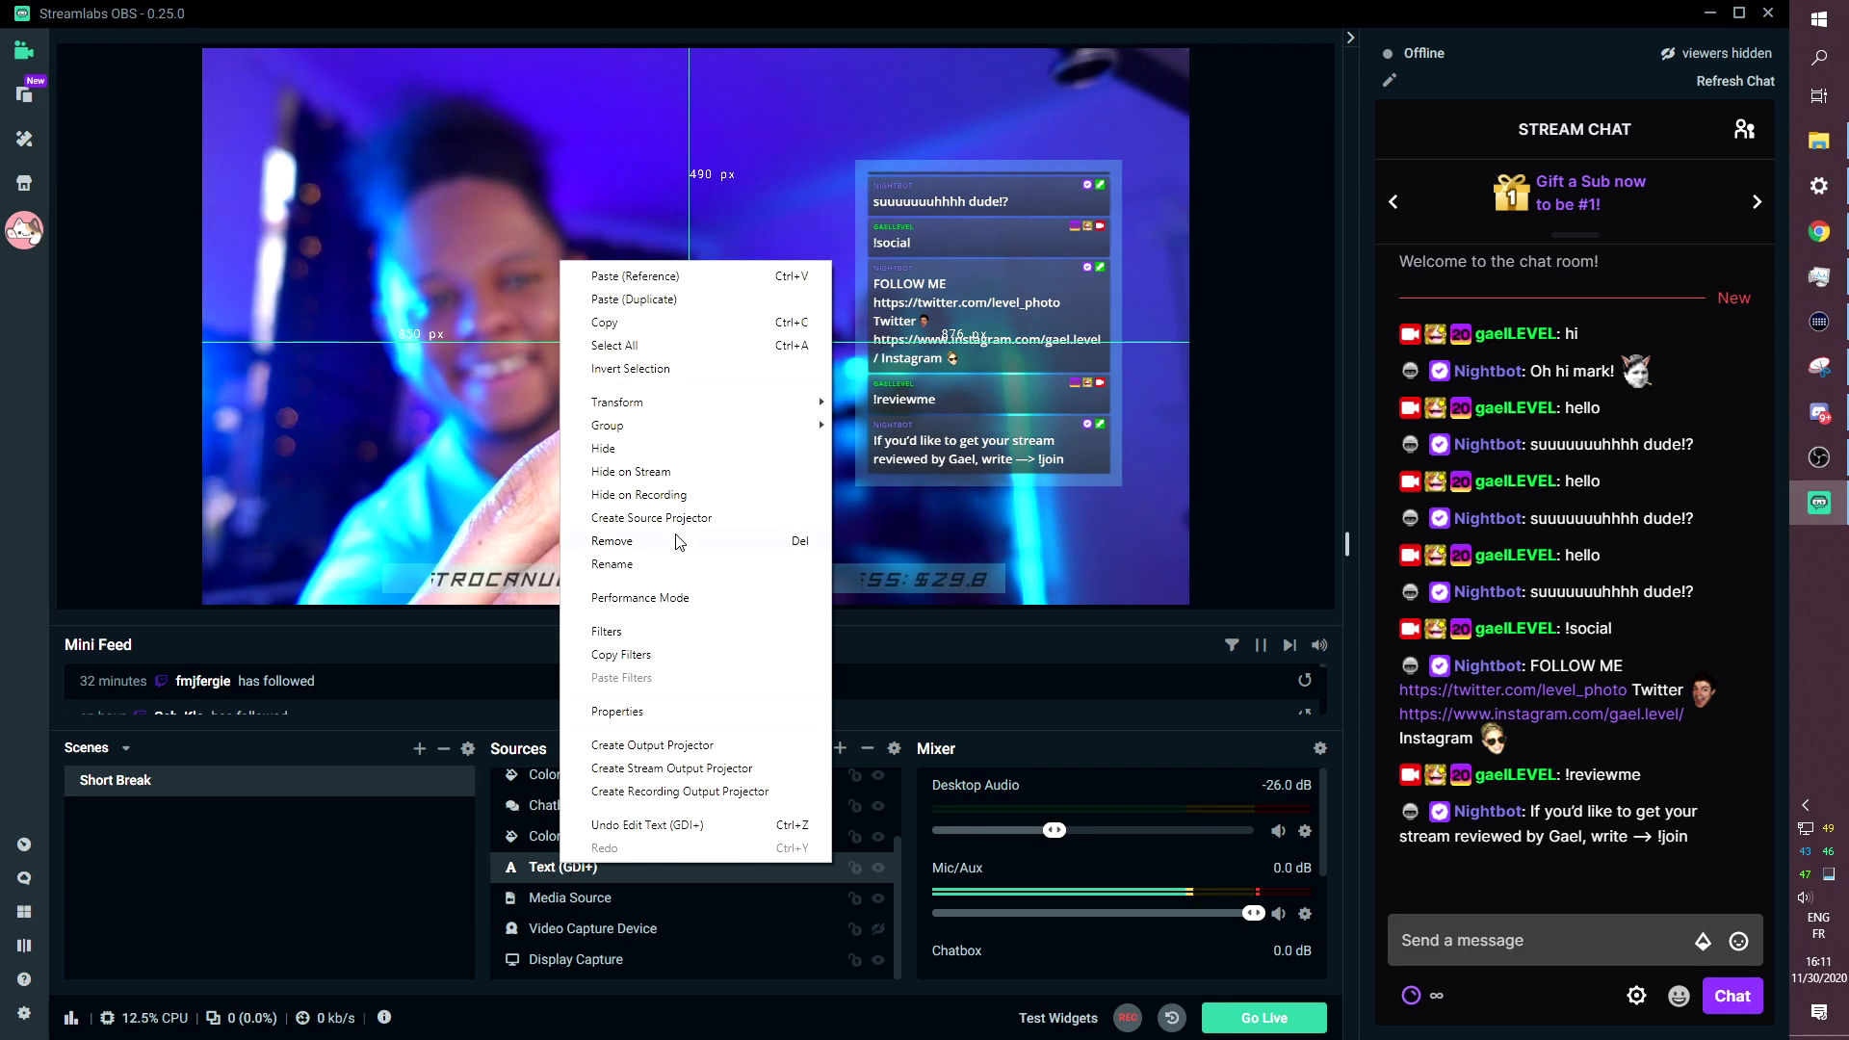
click(626, 637)
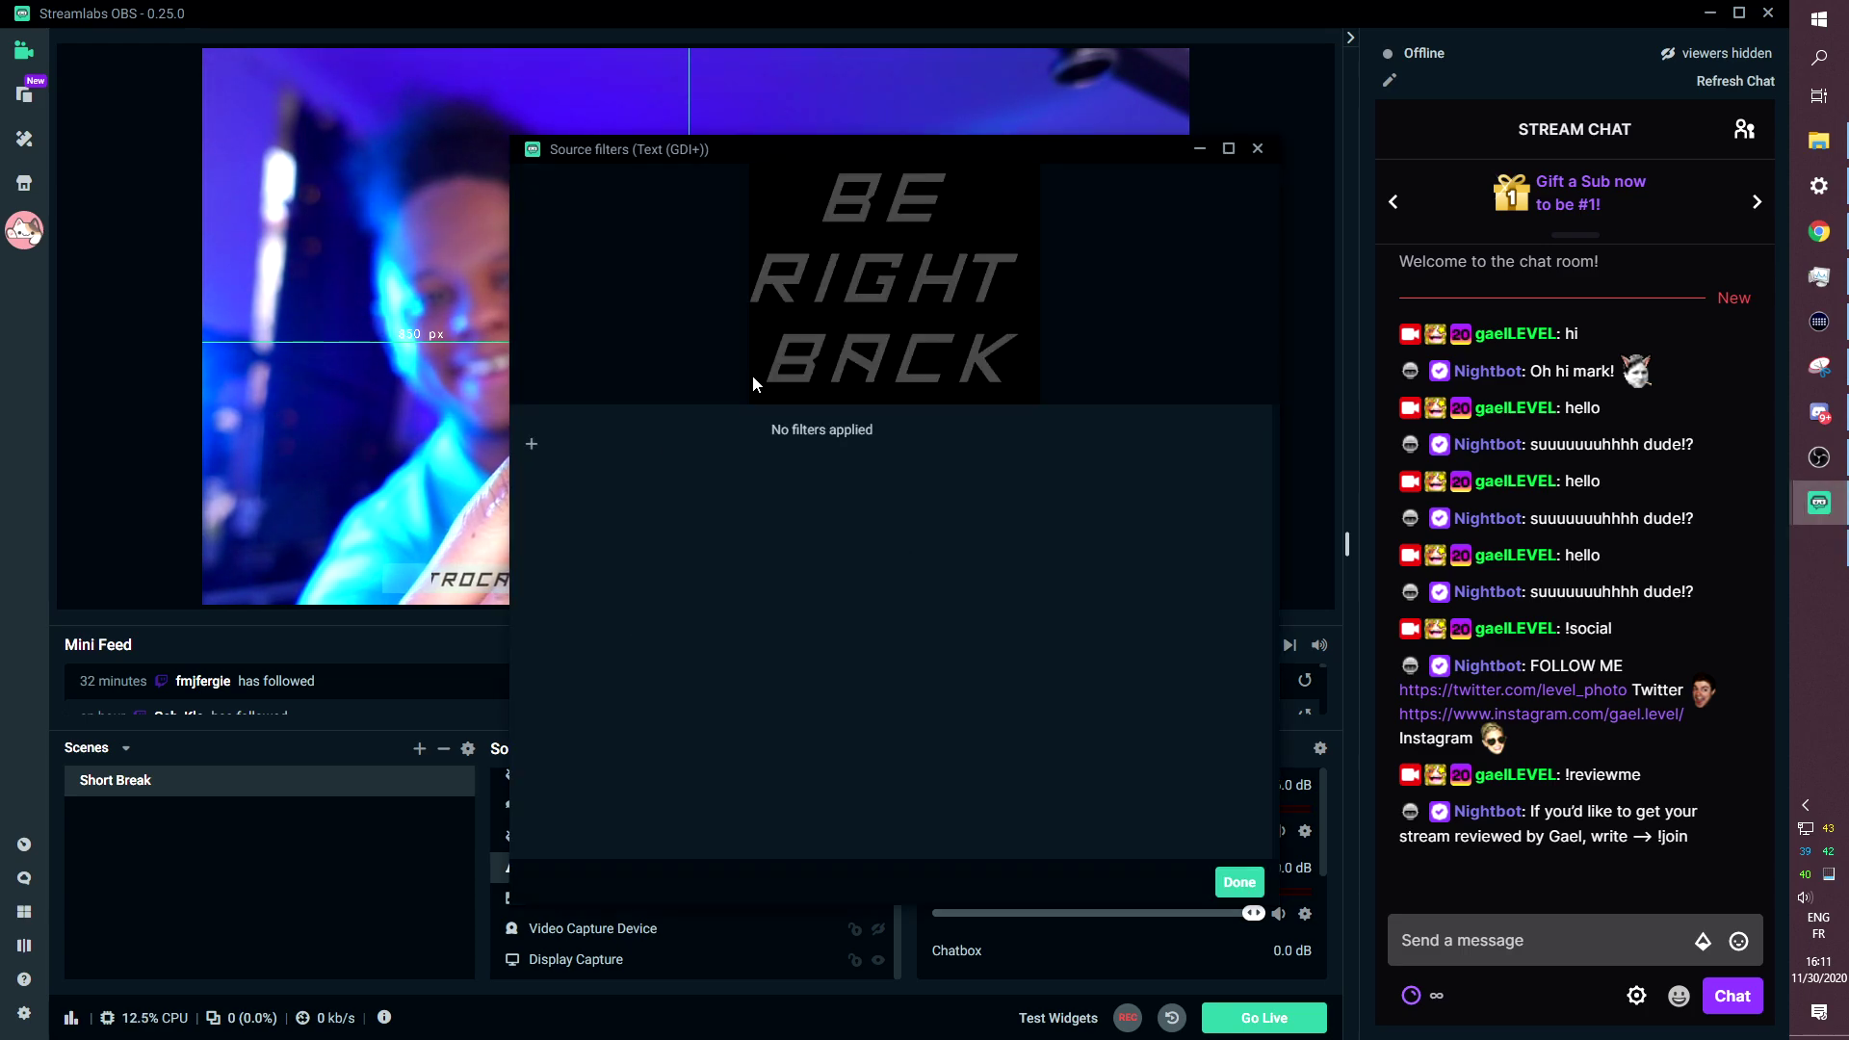
click(533, 448)
click(614, 364)
click(679, 550)
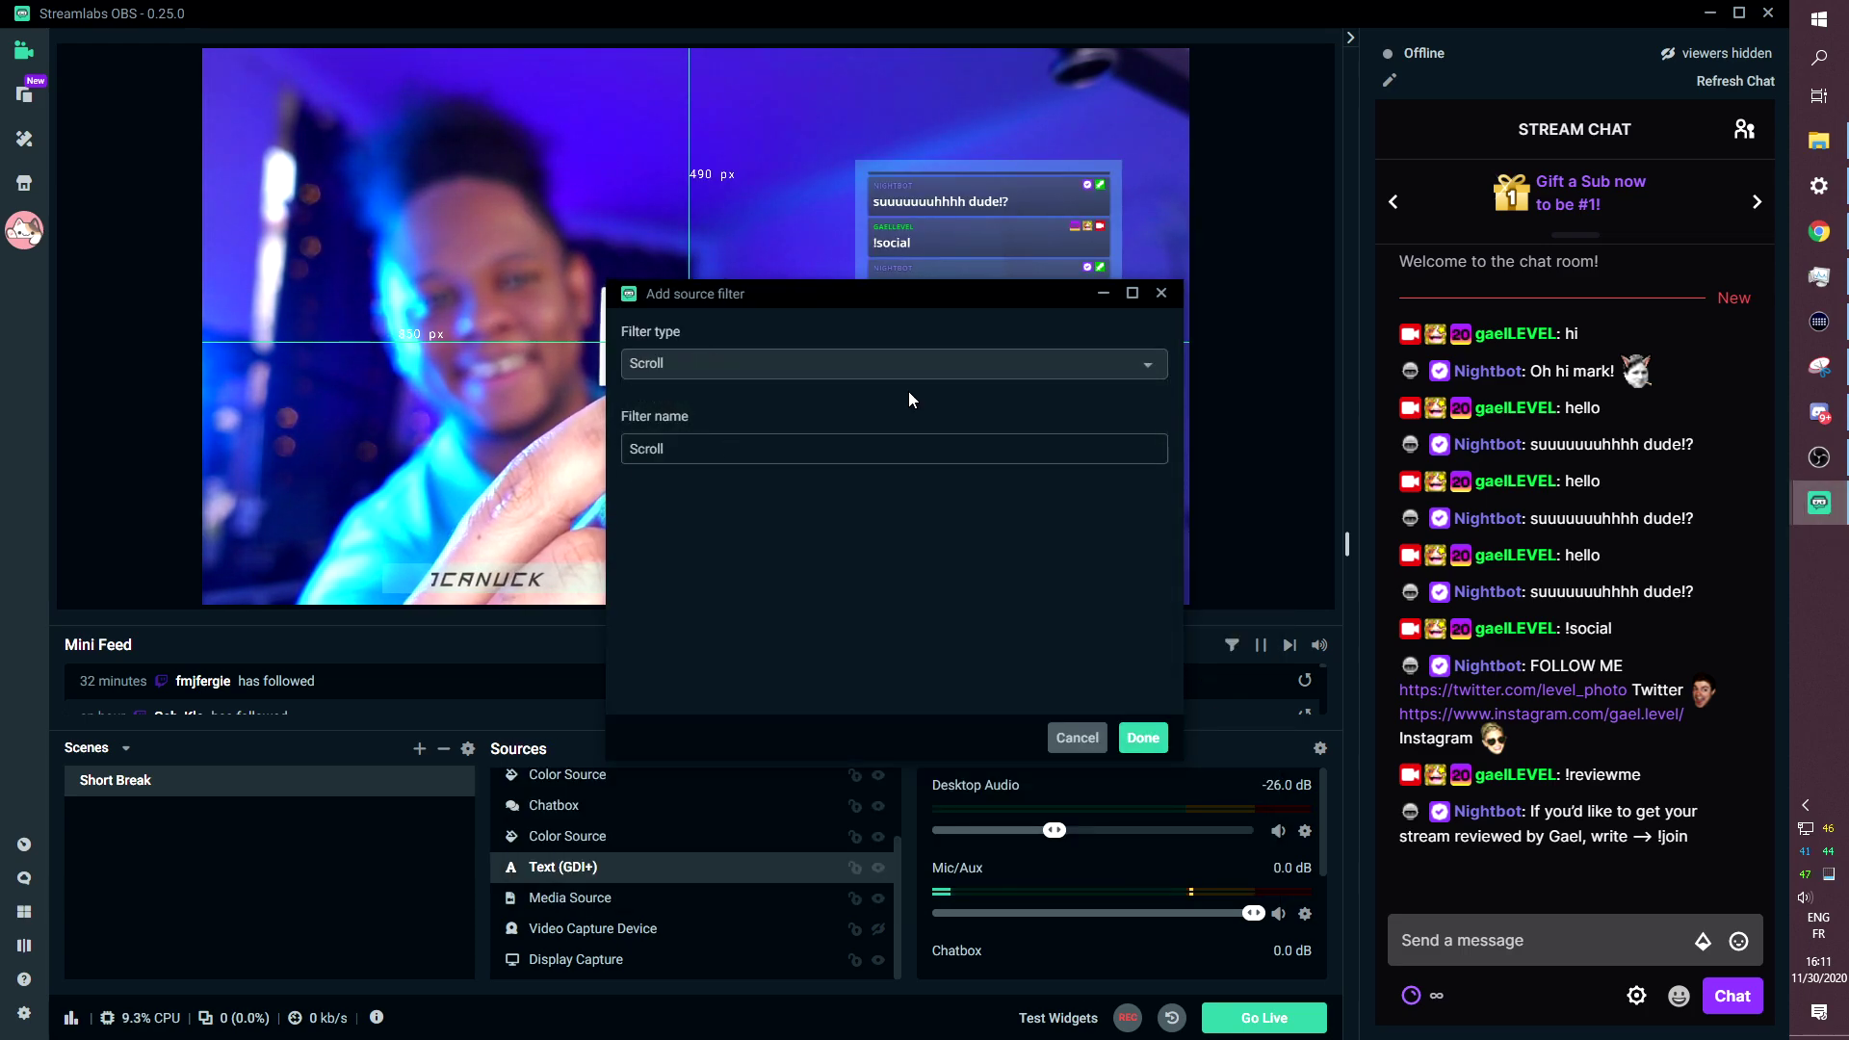
click(1401, 673)
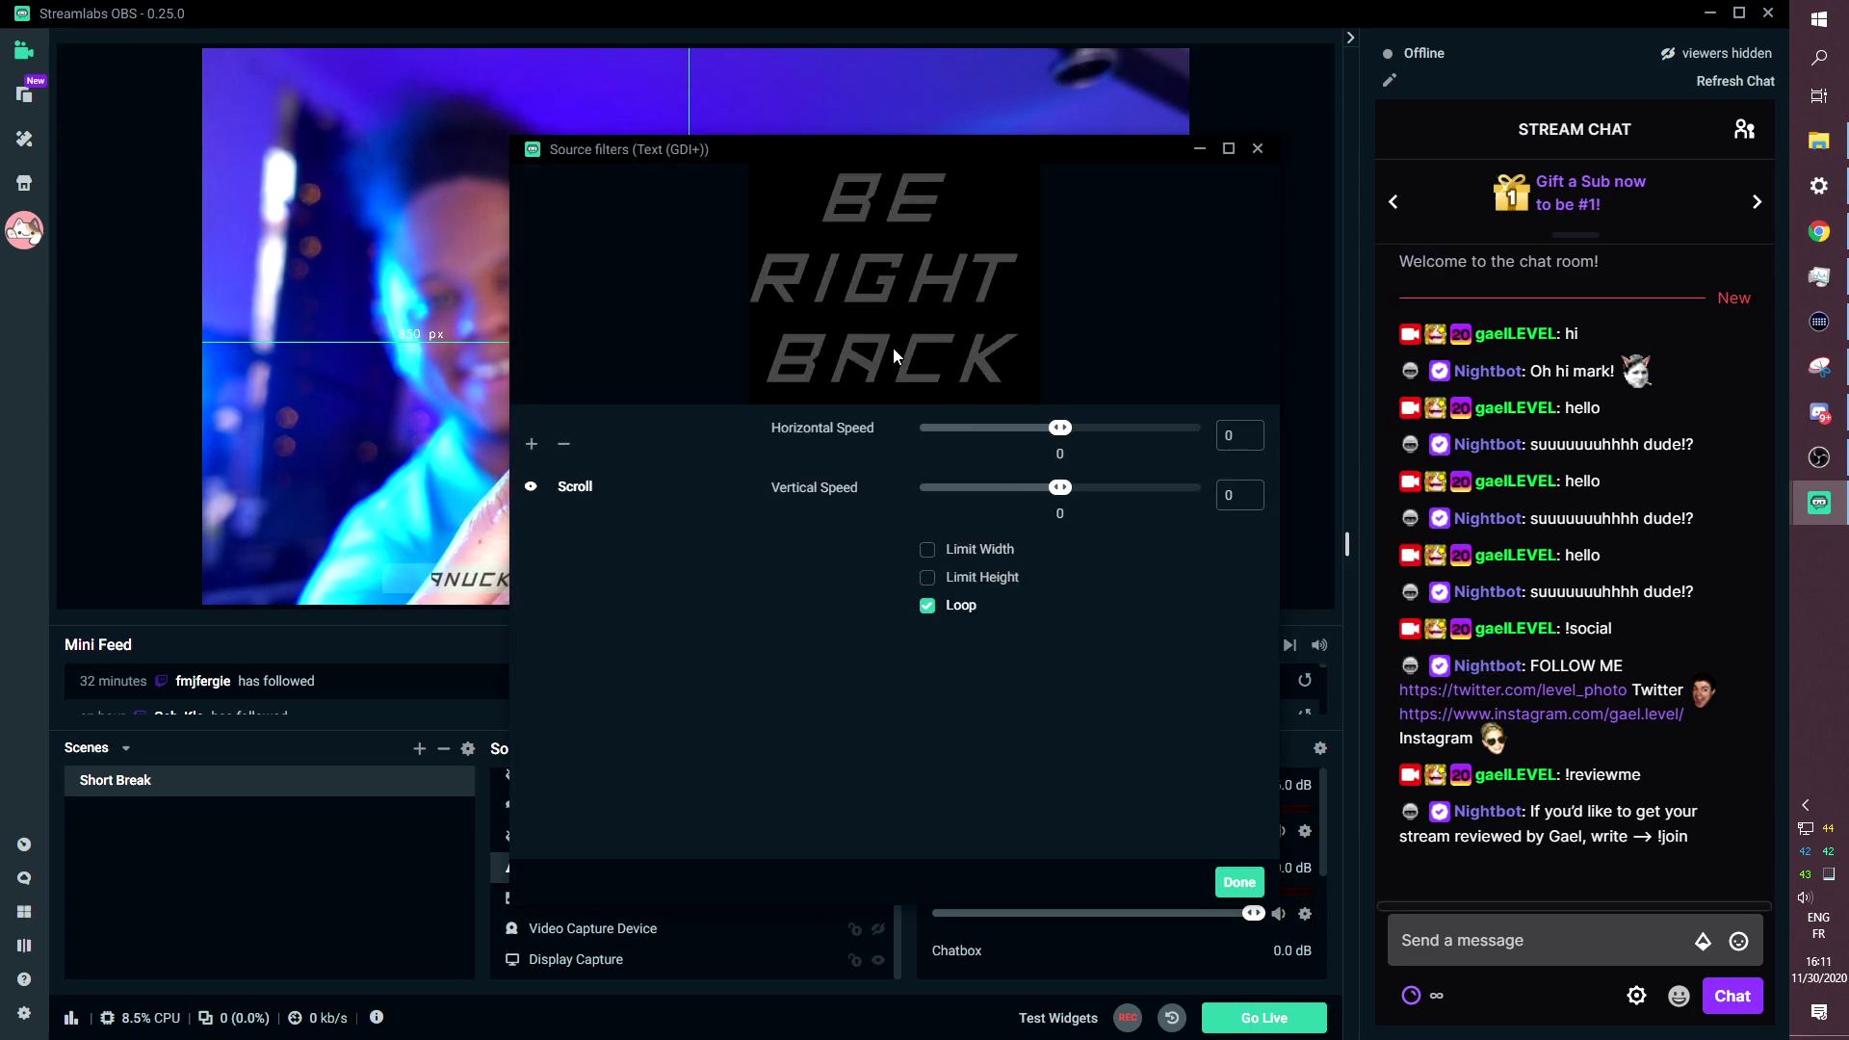
drag(734, 151, 1189, 112)
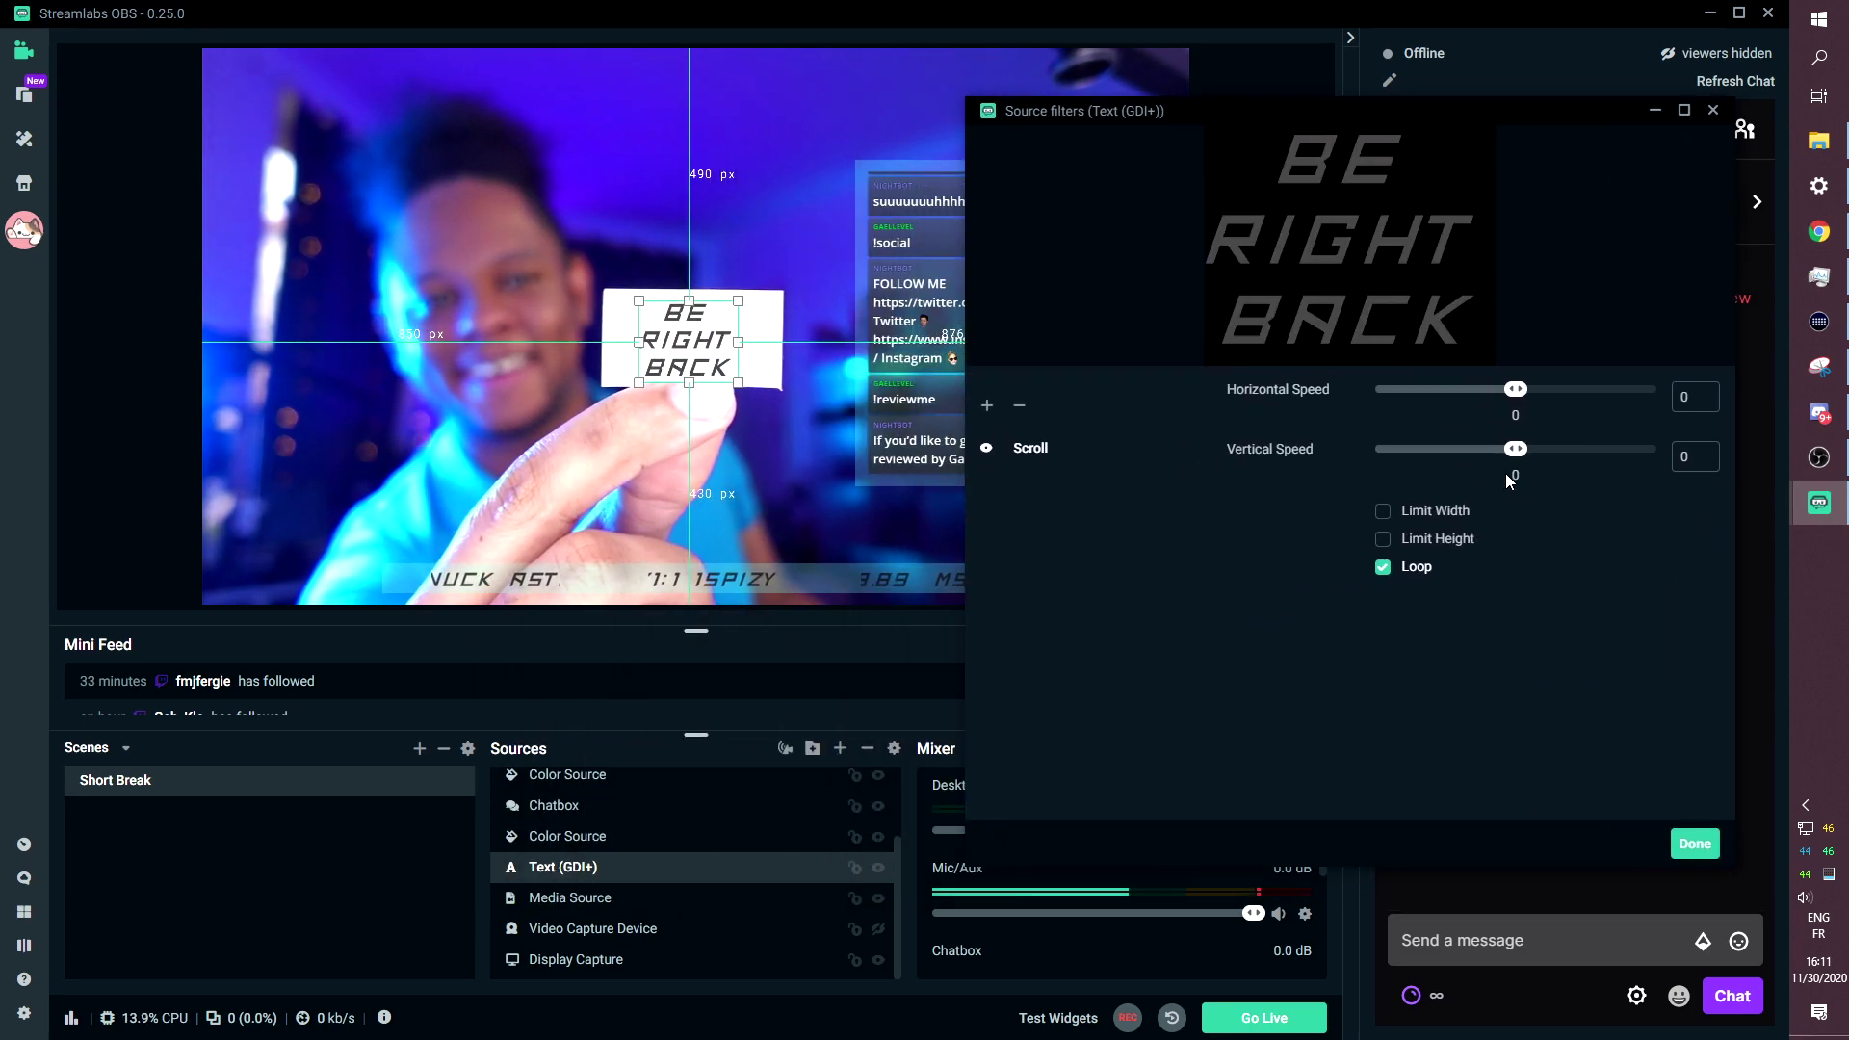
drag(1515, 450, 1504, 451)
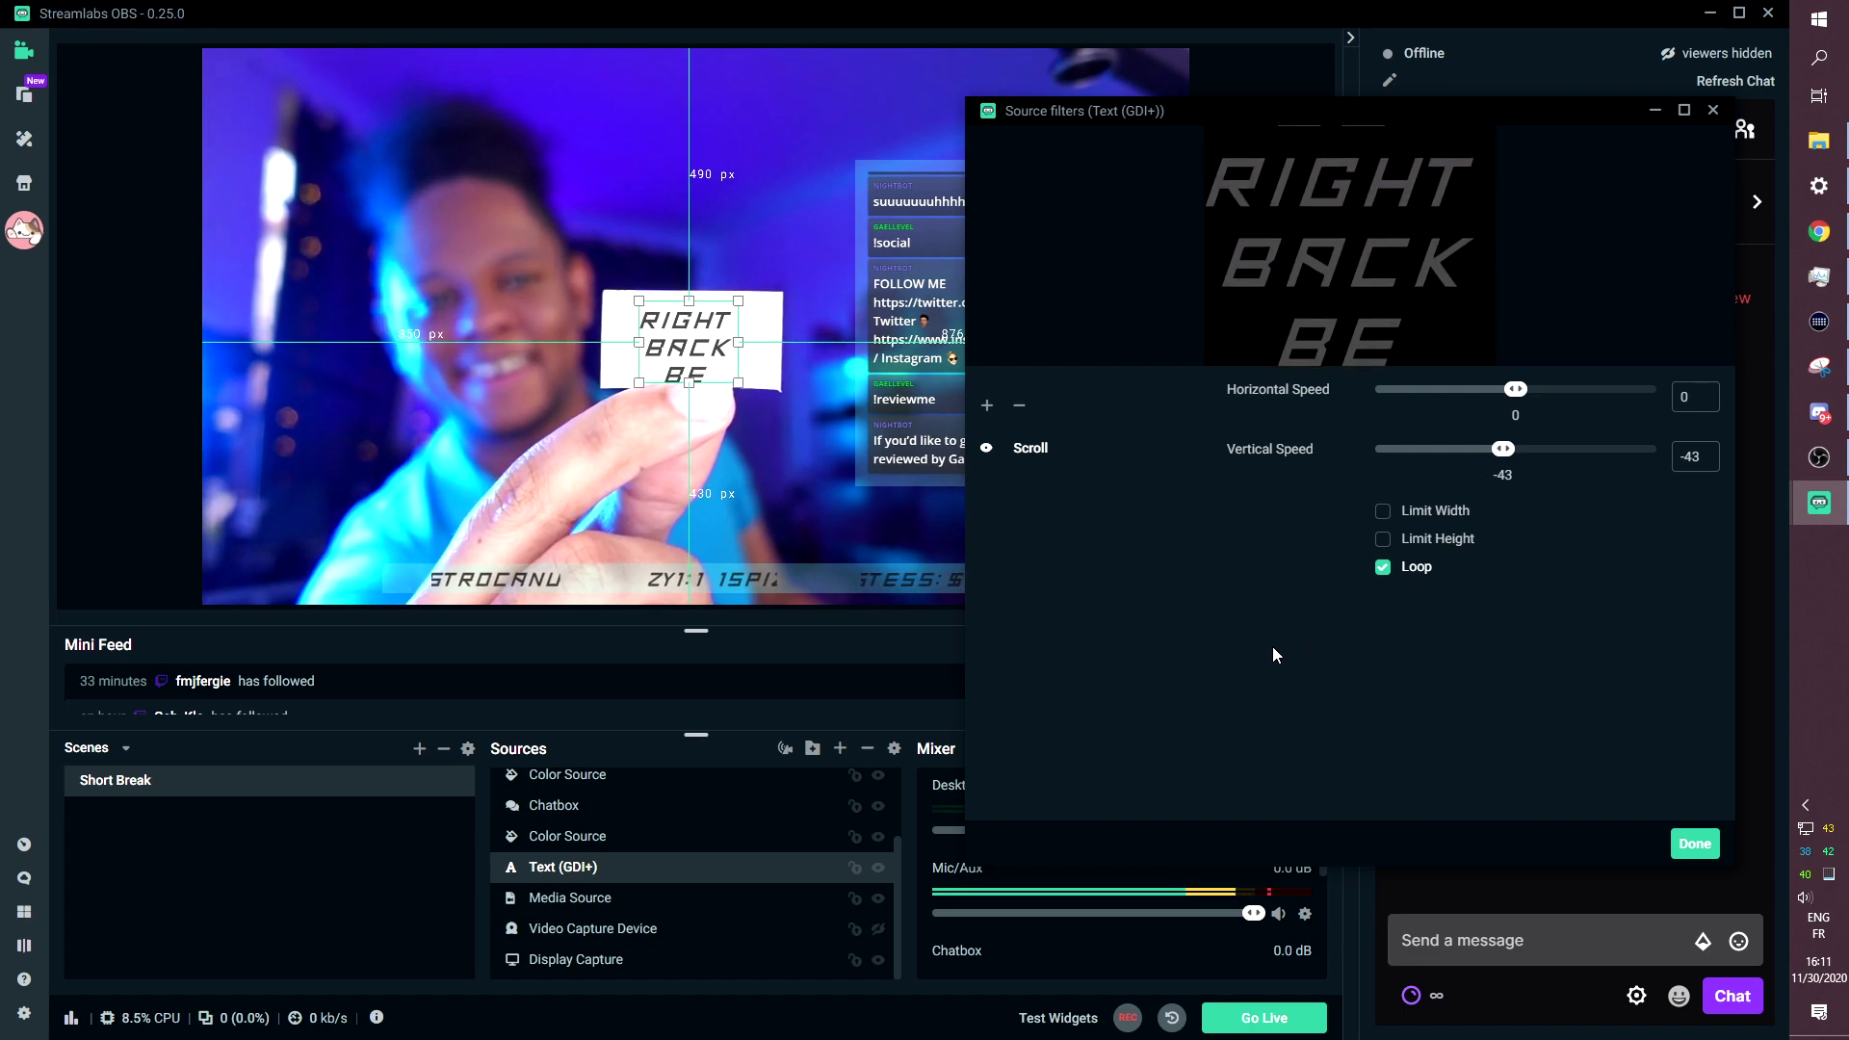
Close the filters window, then select and deselect the bottom ticker label.
click(1696, 851)
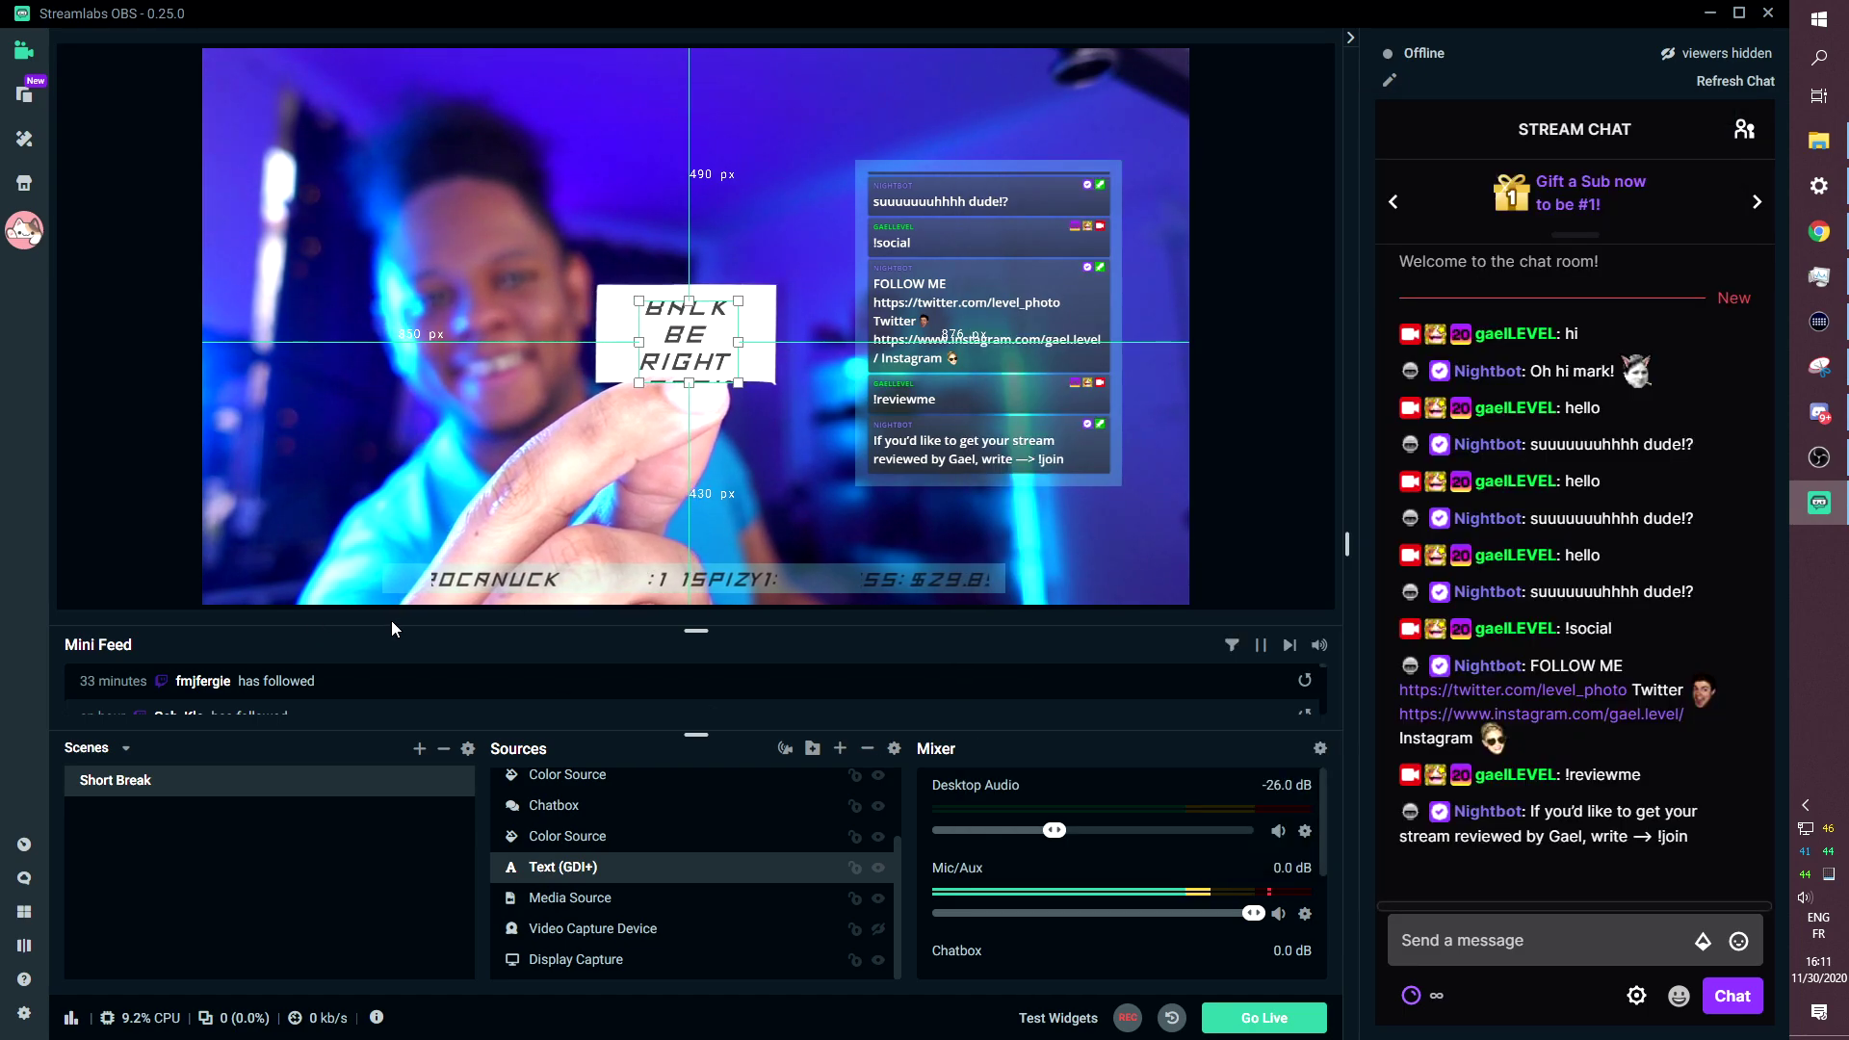
click(727, 585)
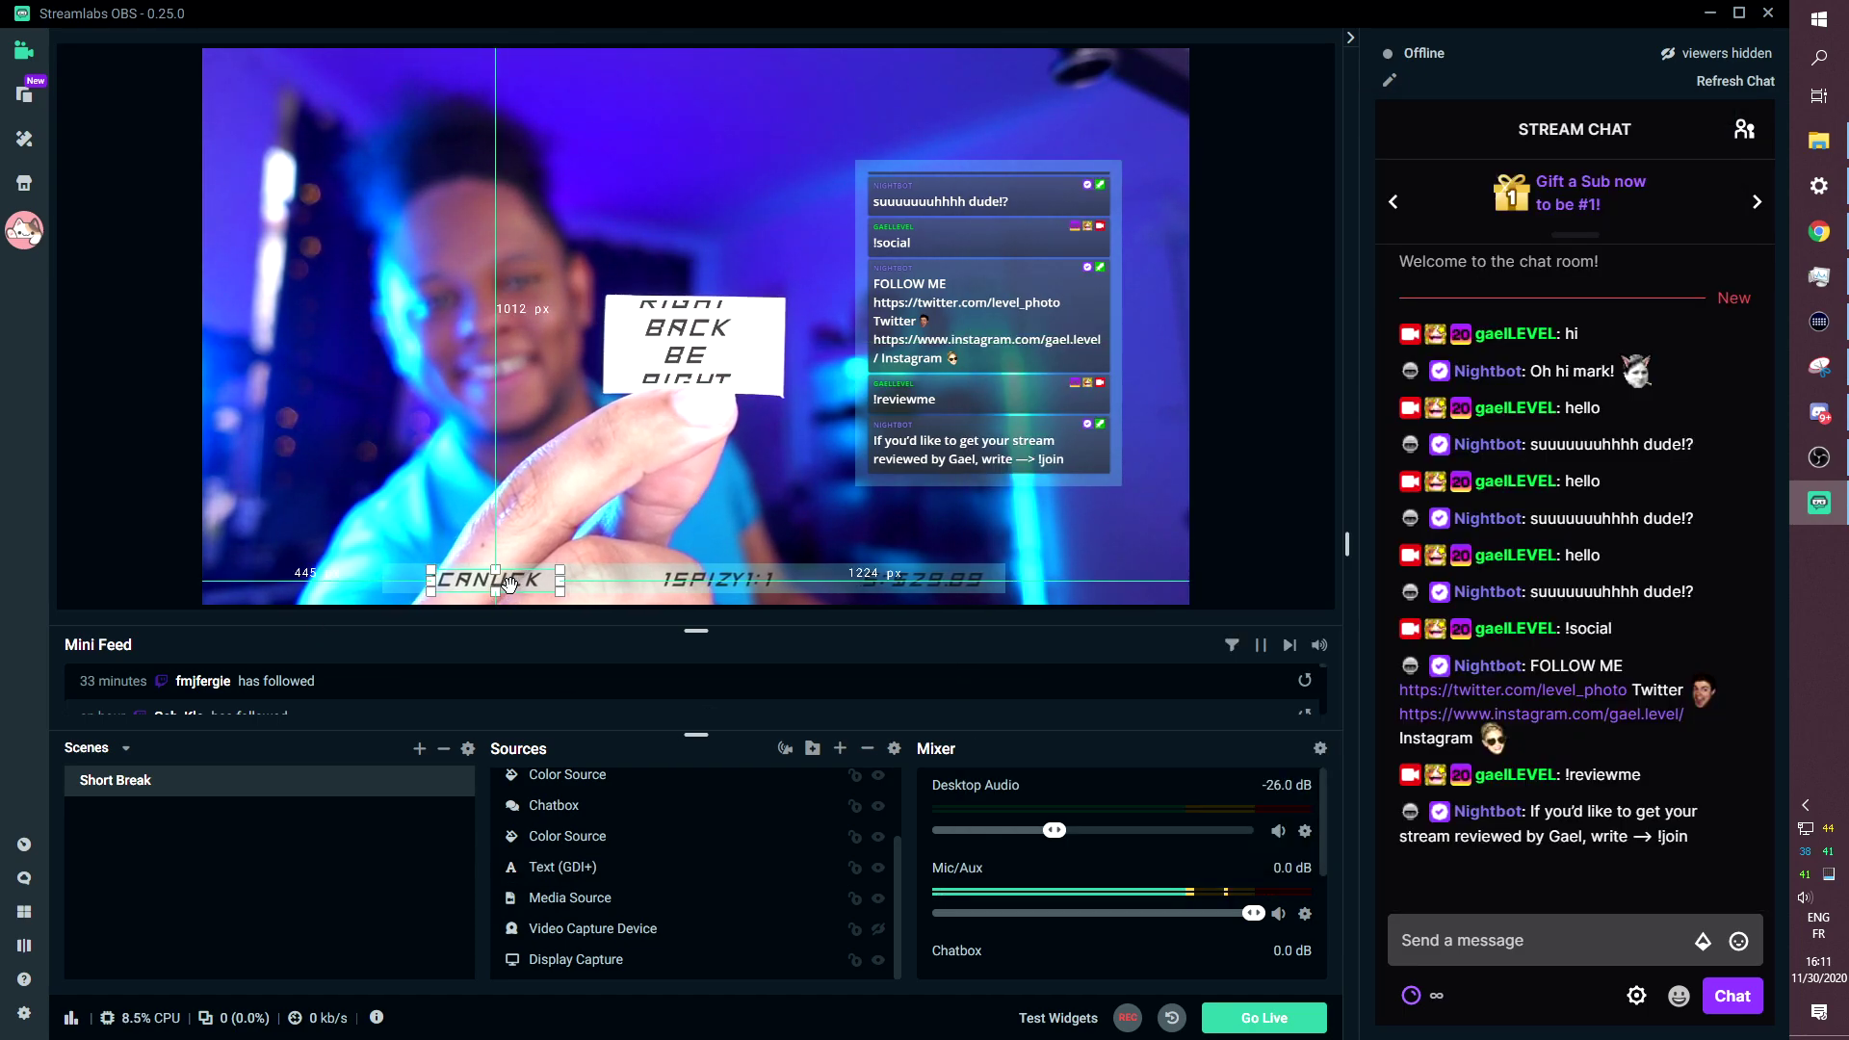
click(114, 489)
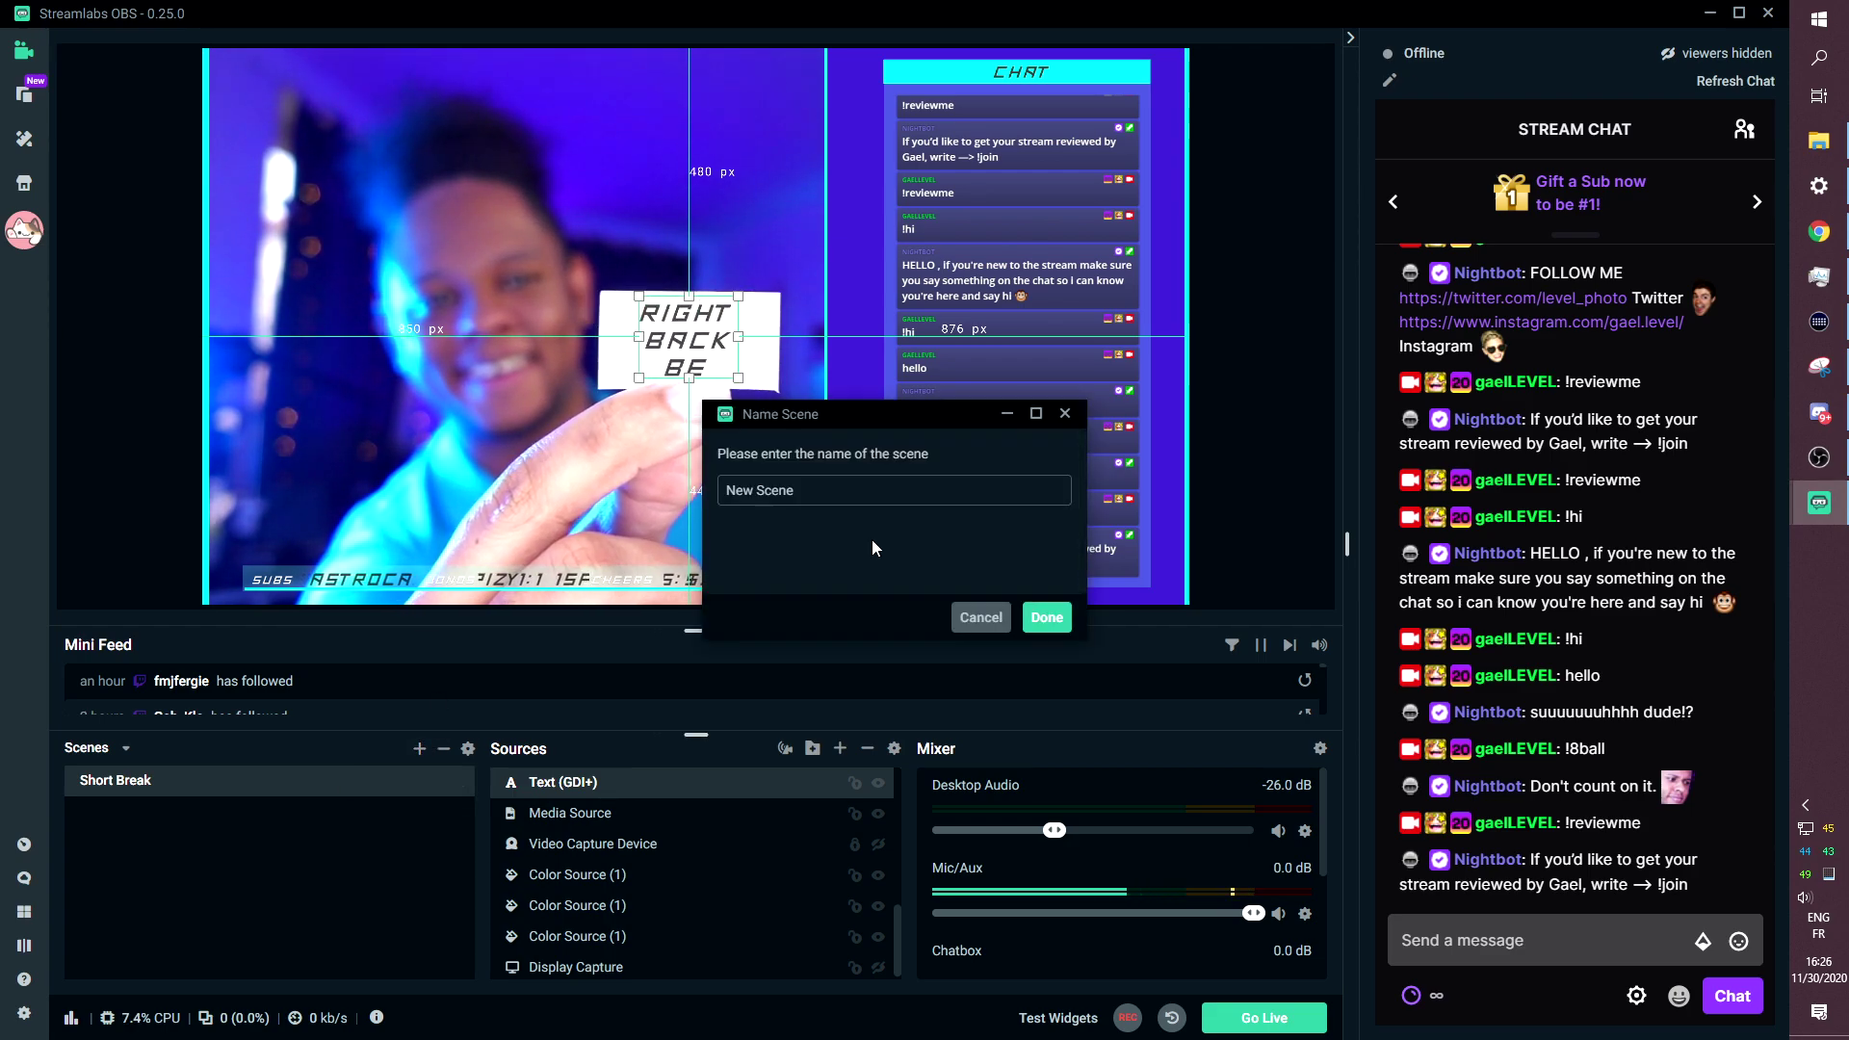
Create New Scene and add a Video Capture Device using the HD Pro Webcam C920.
click(1043, 618)
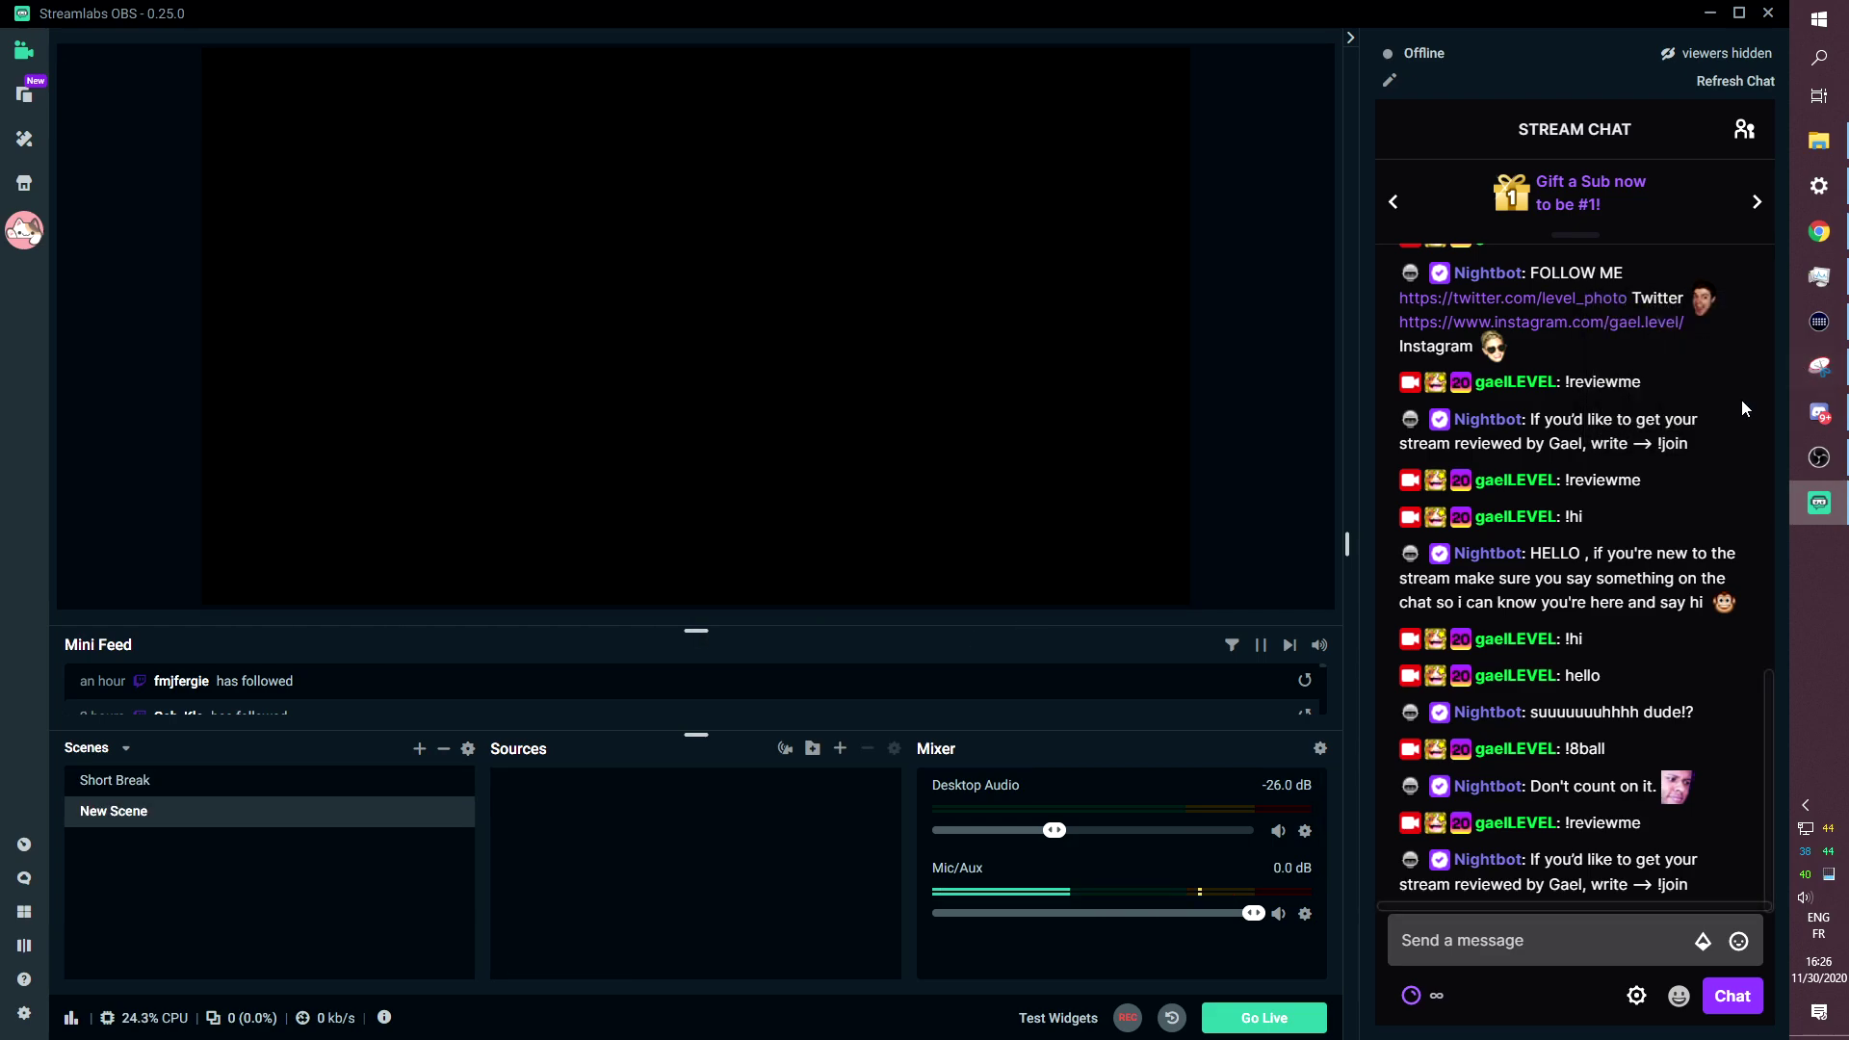
click(840, 748)
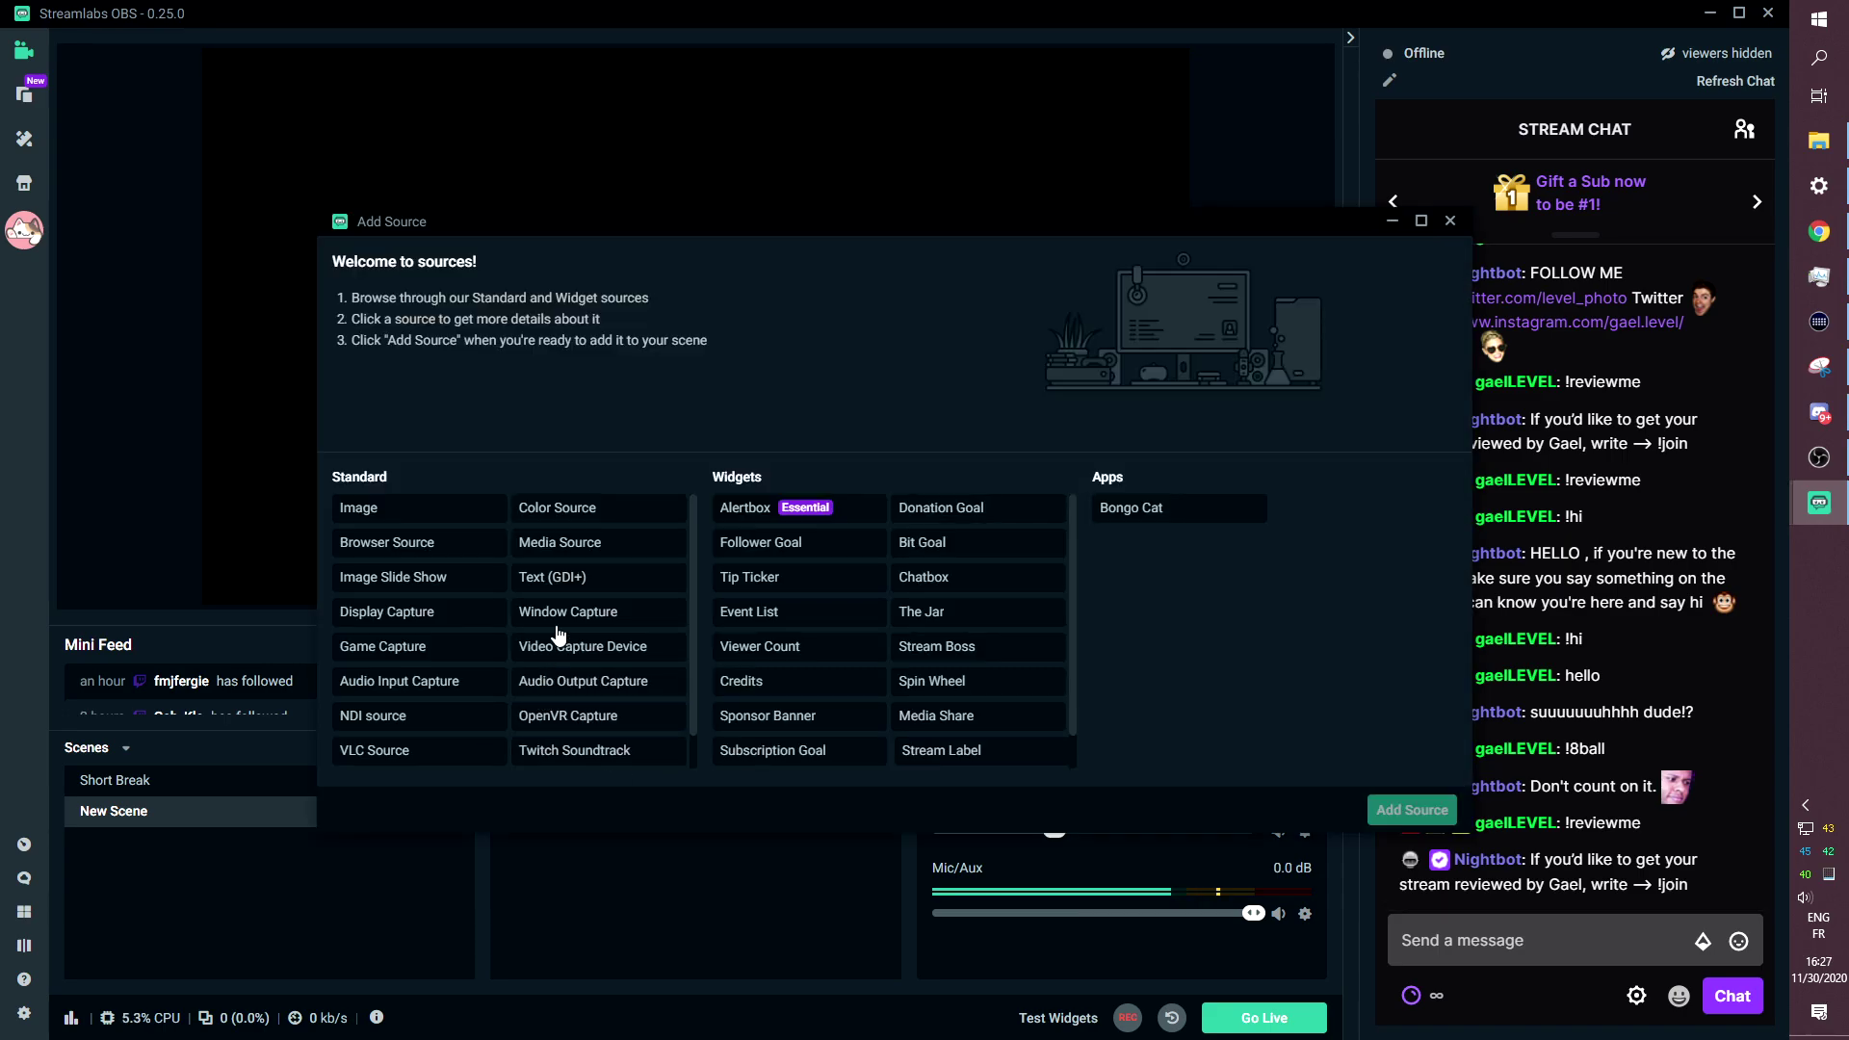
click(1429, 799)
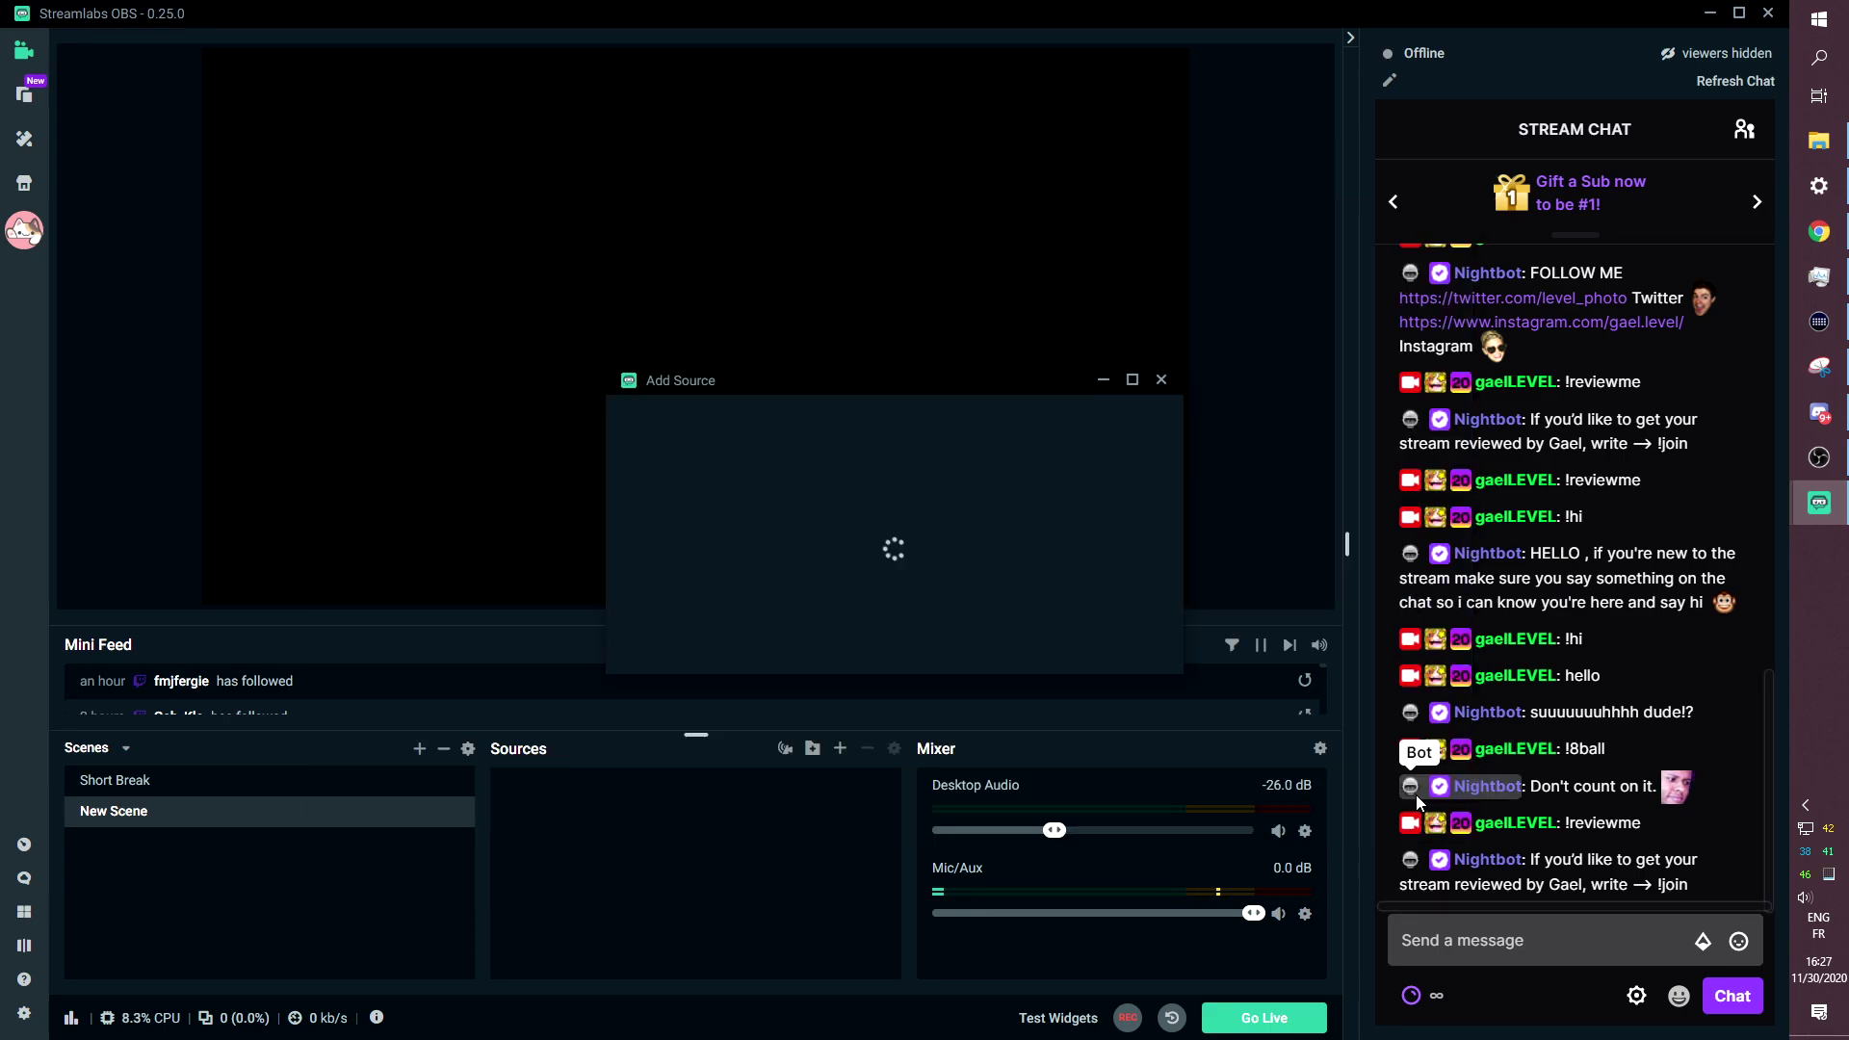
click(901, 393)
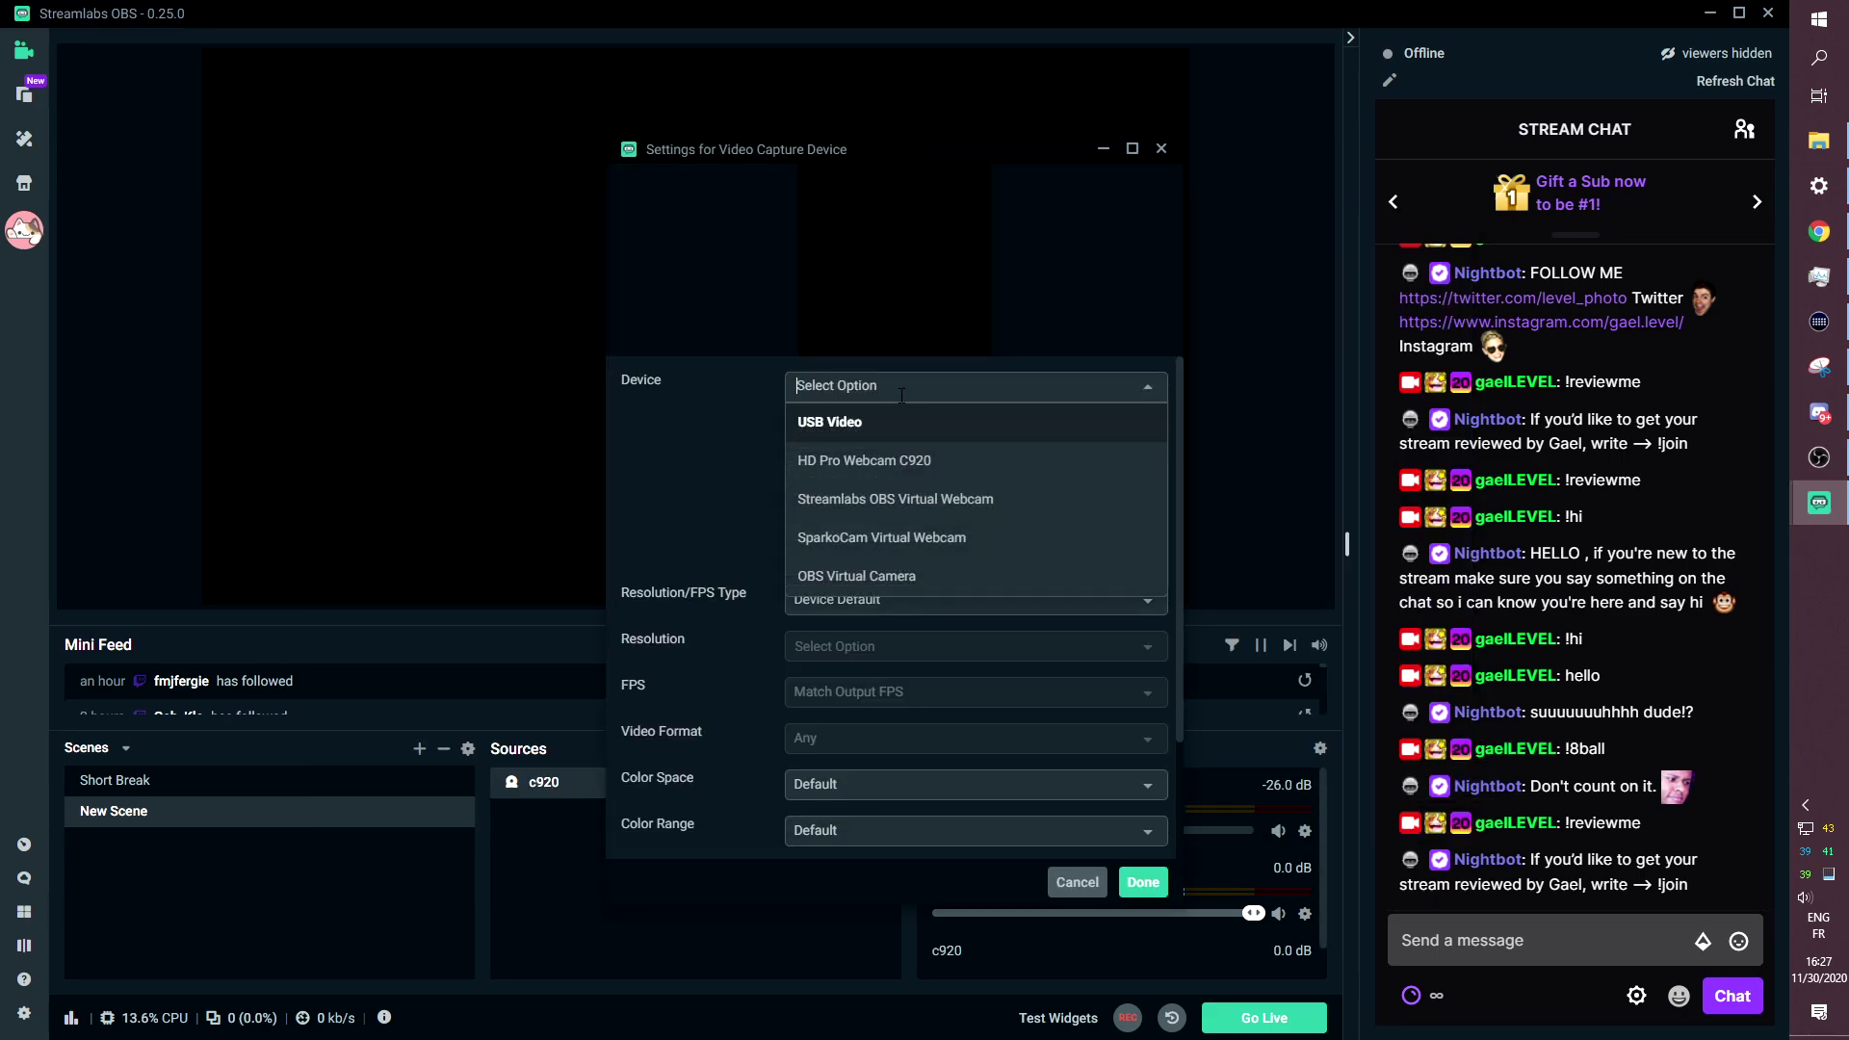
click(880, 461)
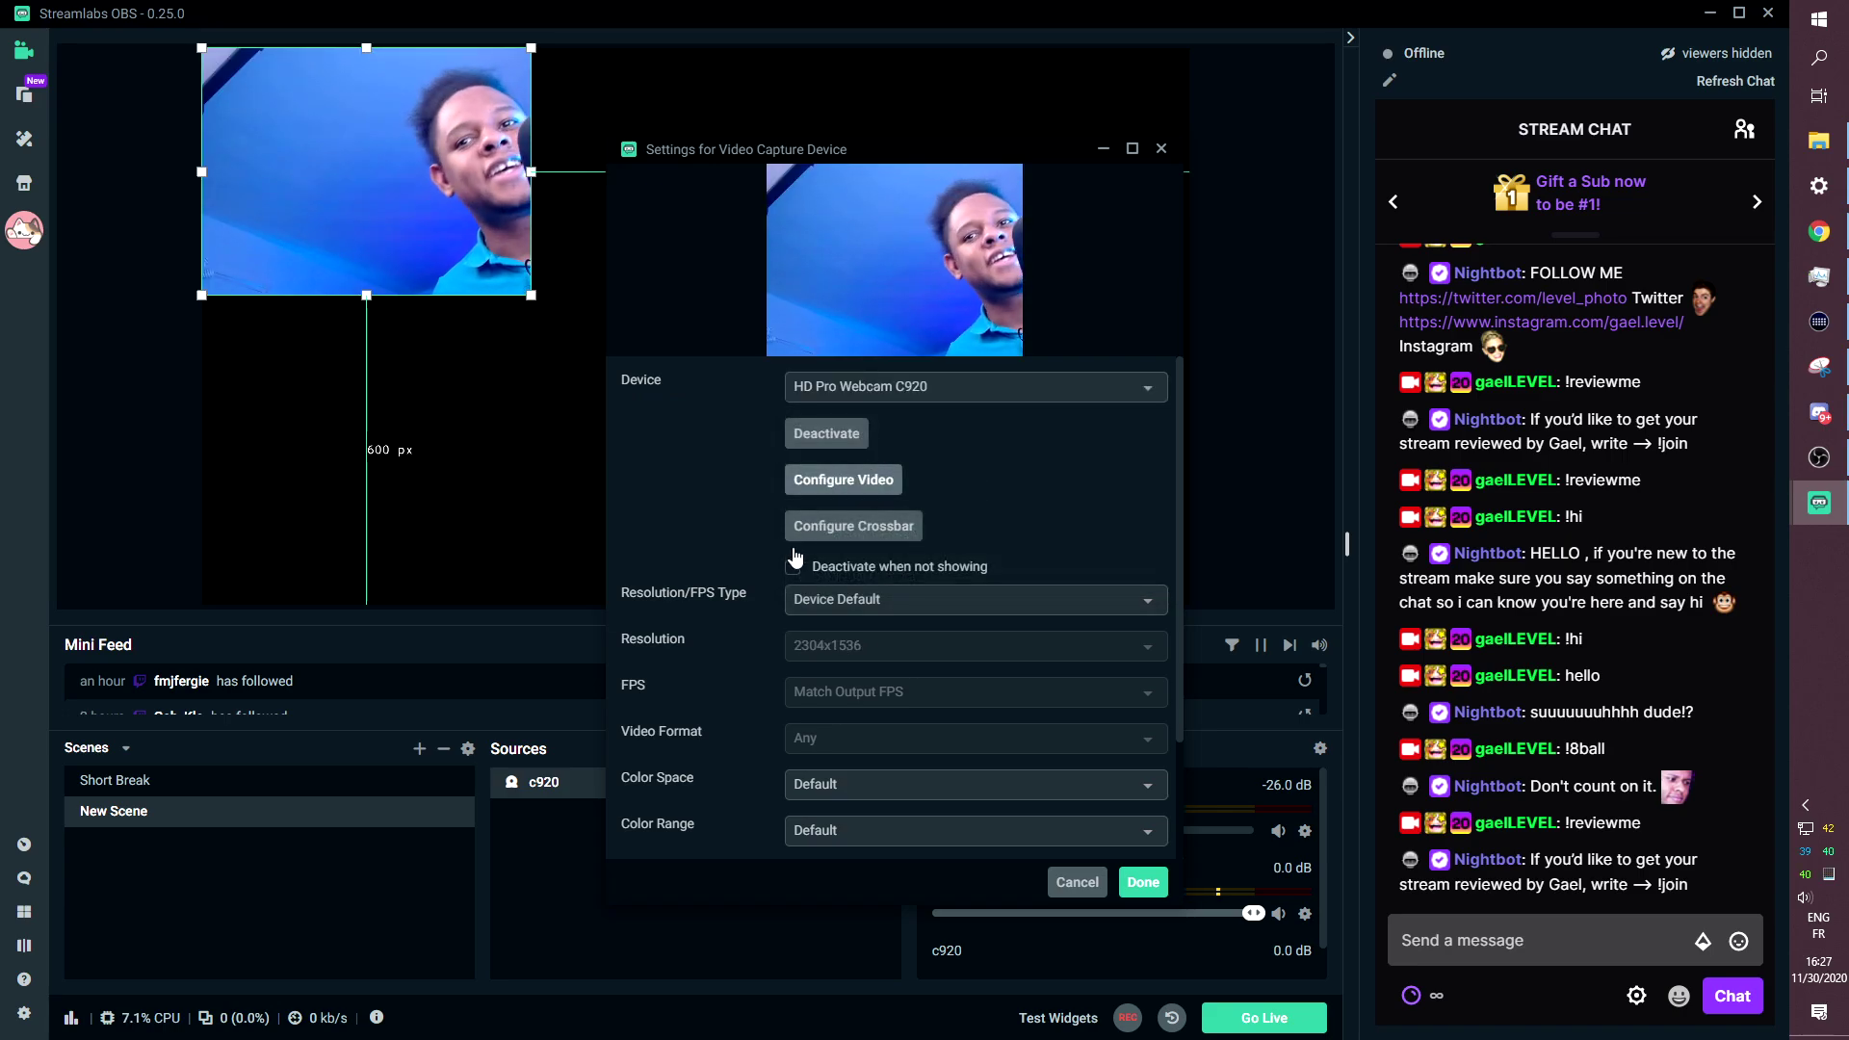
Set the webcam to Custom resolution 1920x1080 and save the source.
click(827, 600)
click(851, 568)
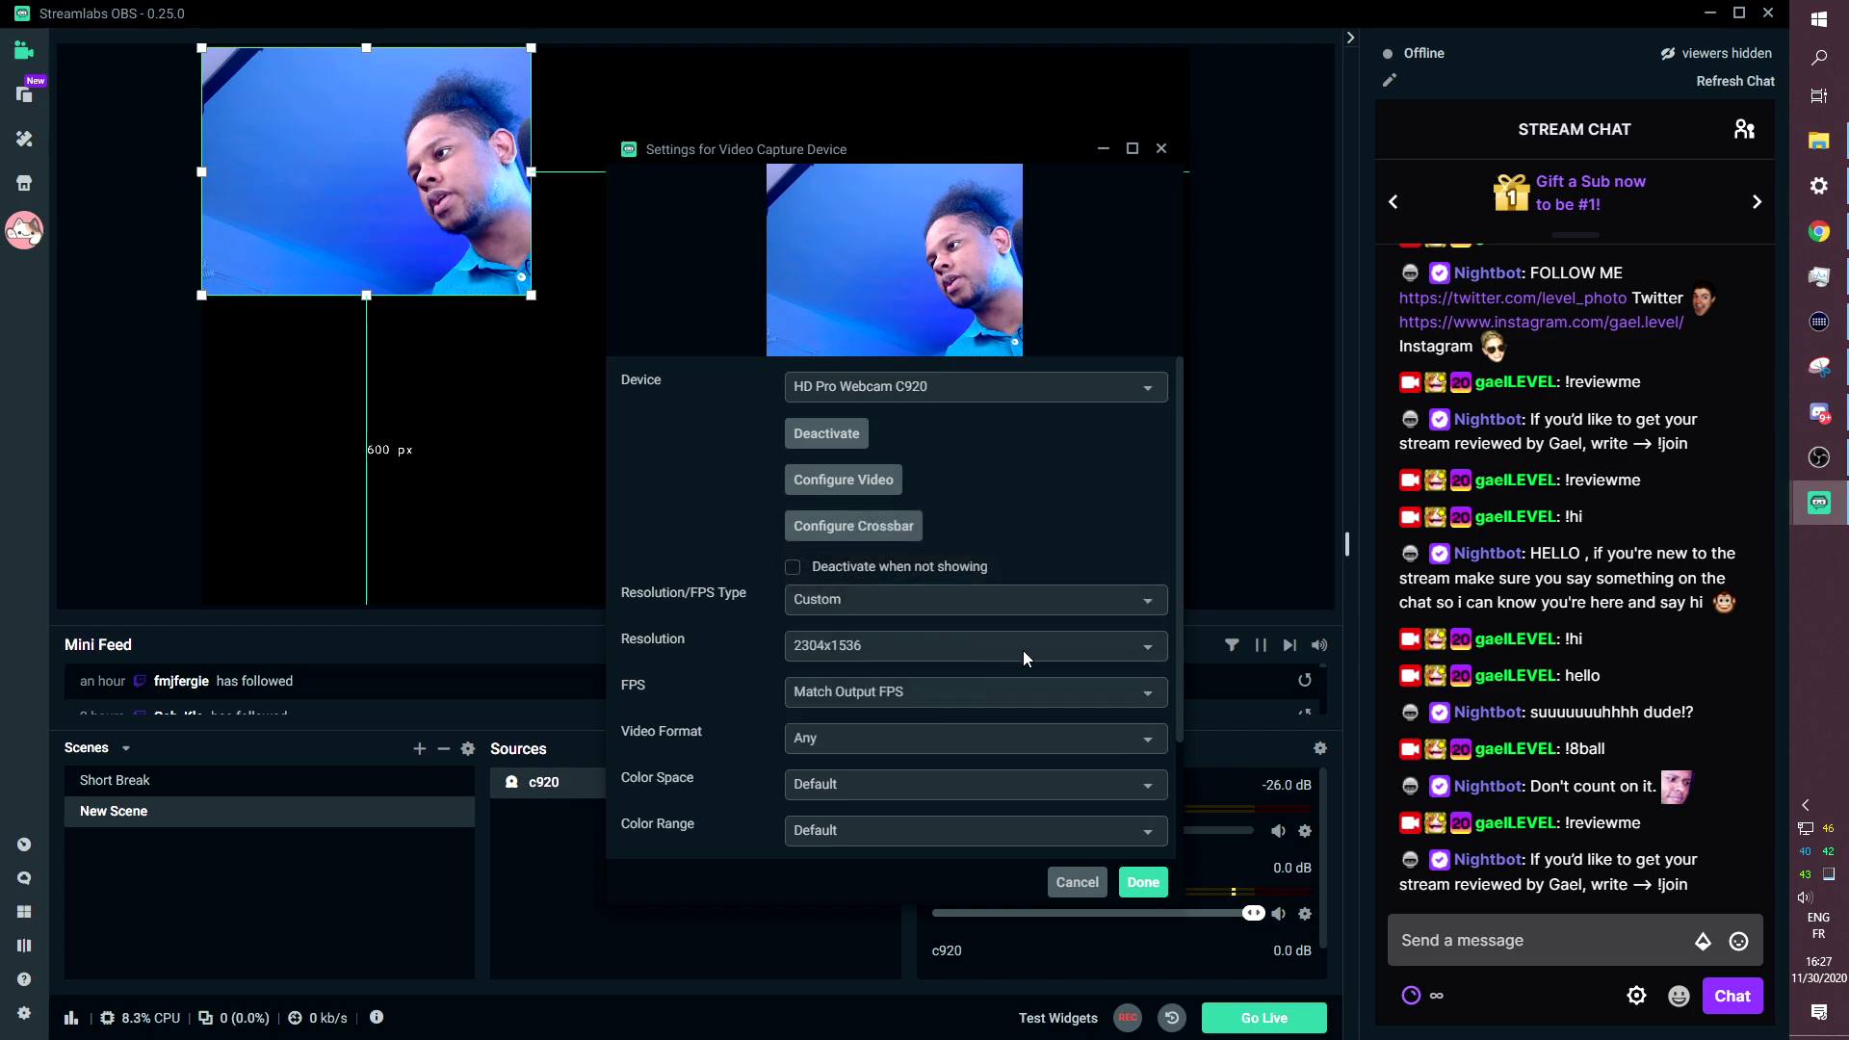
click(1153, 653)
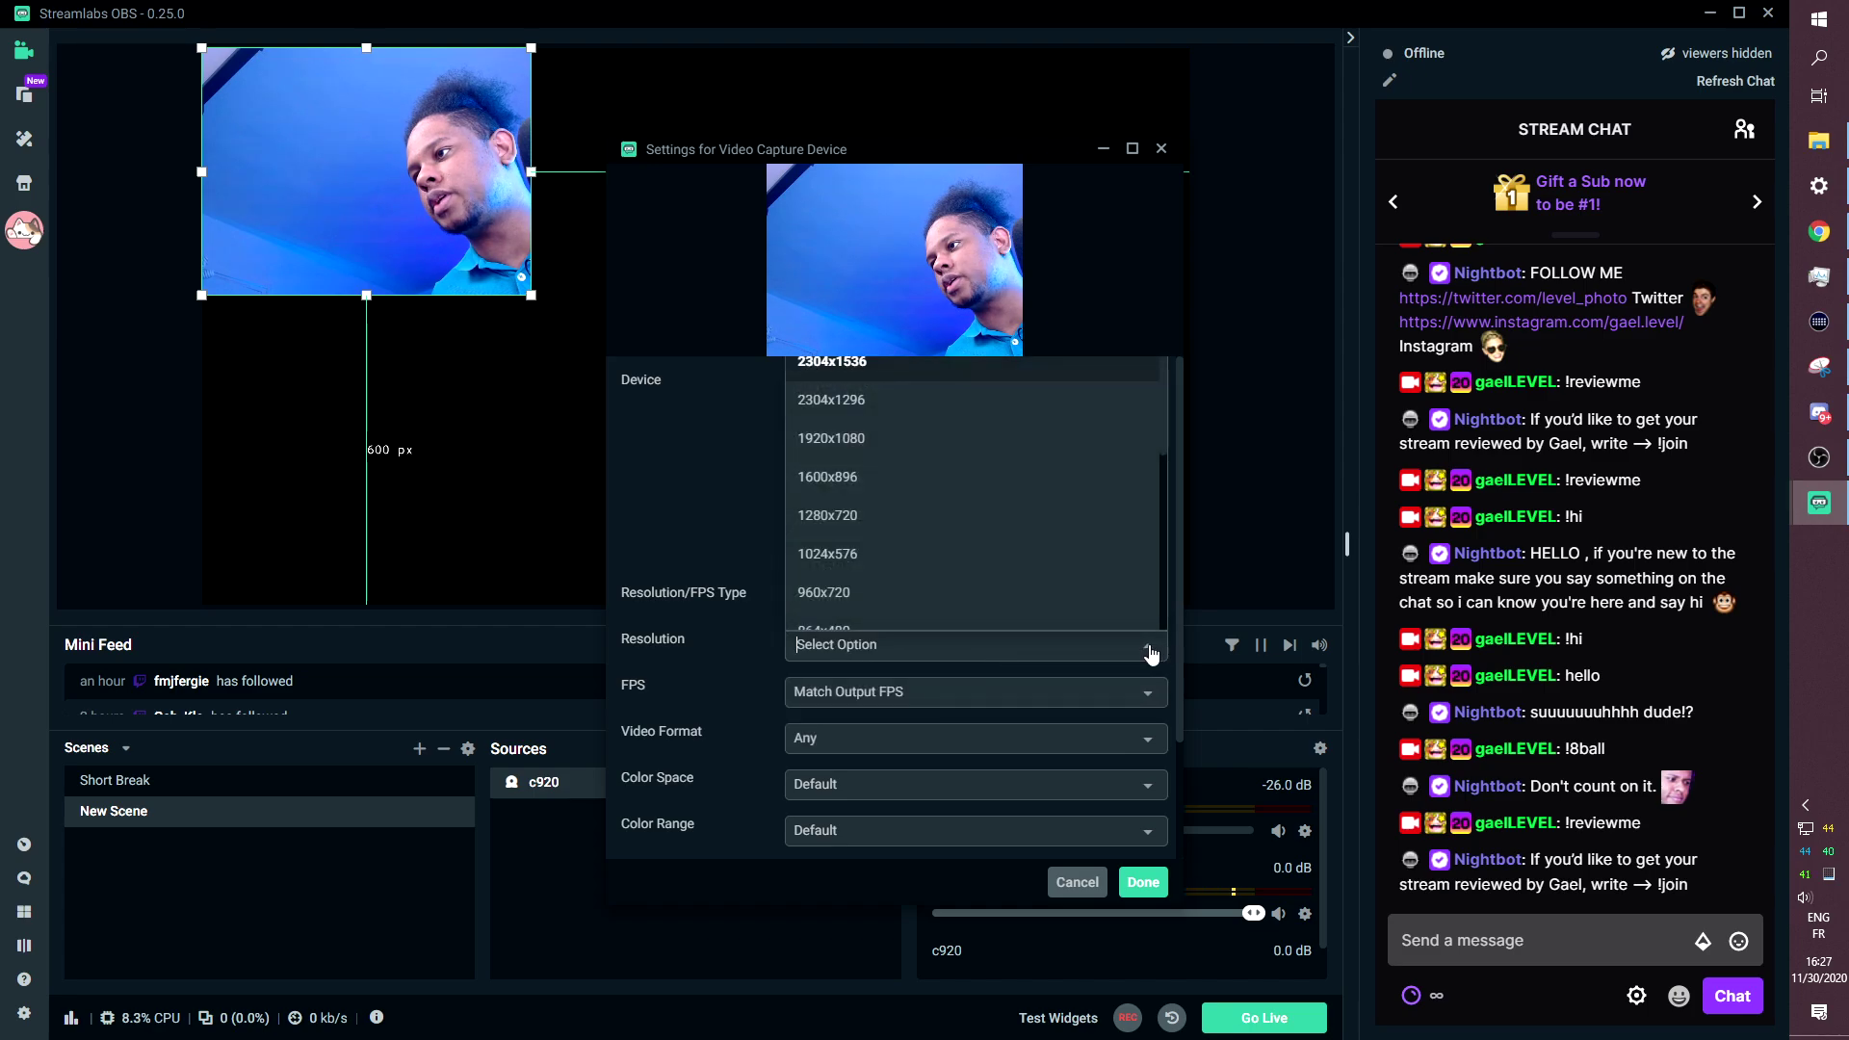
click(858, 442)
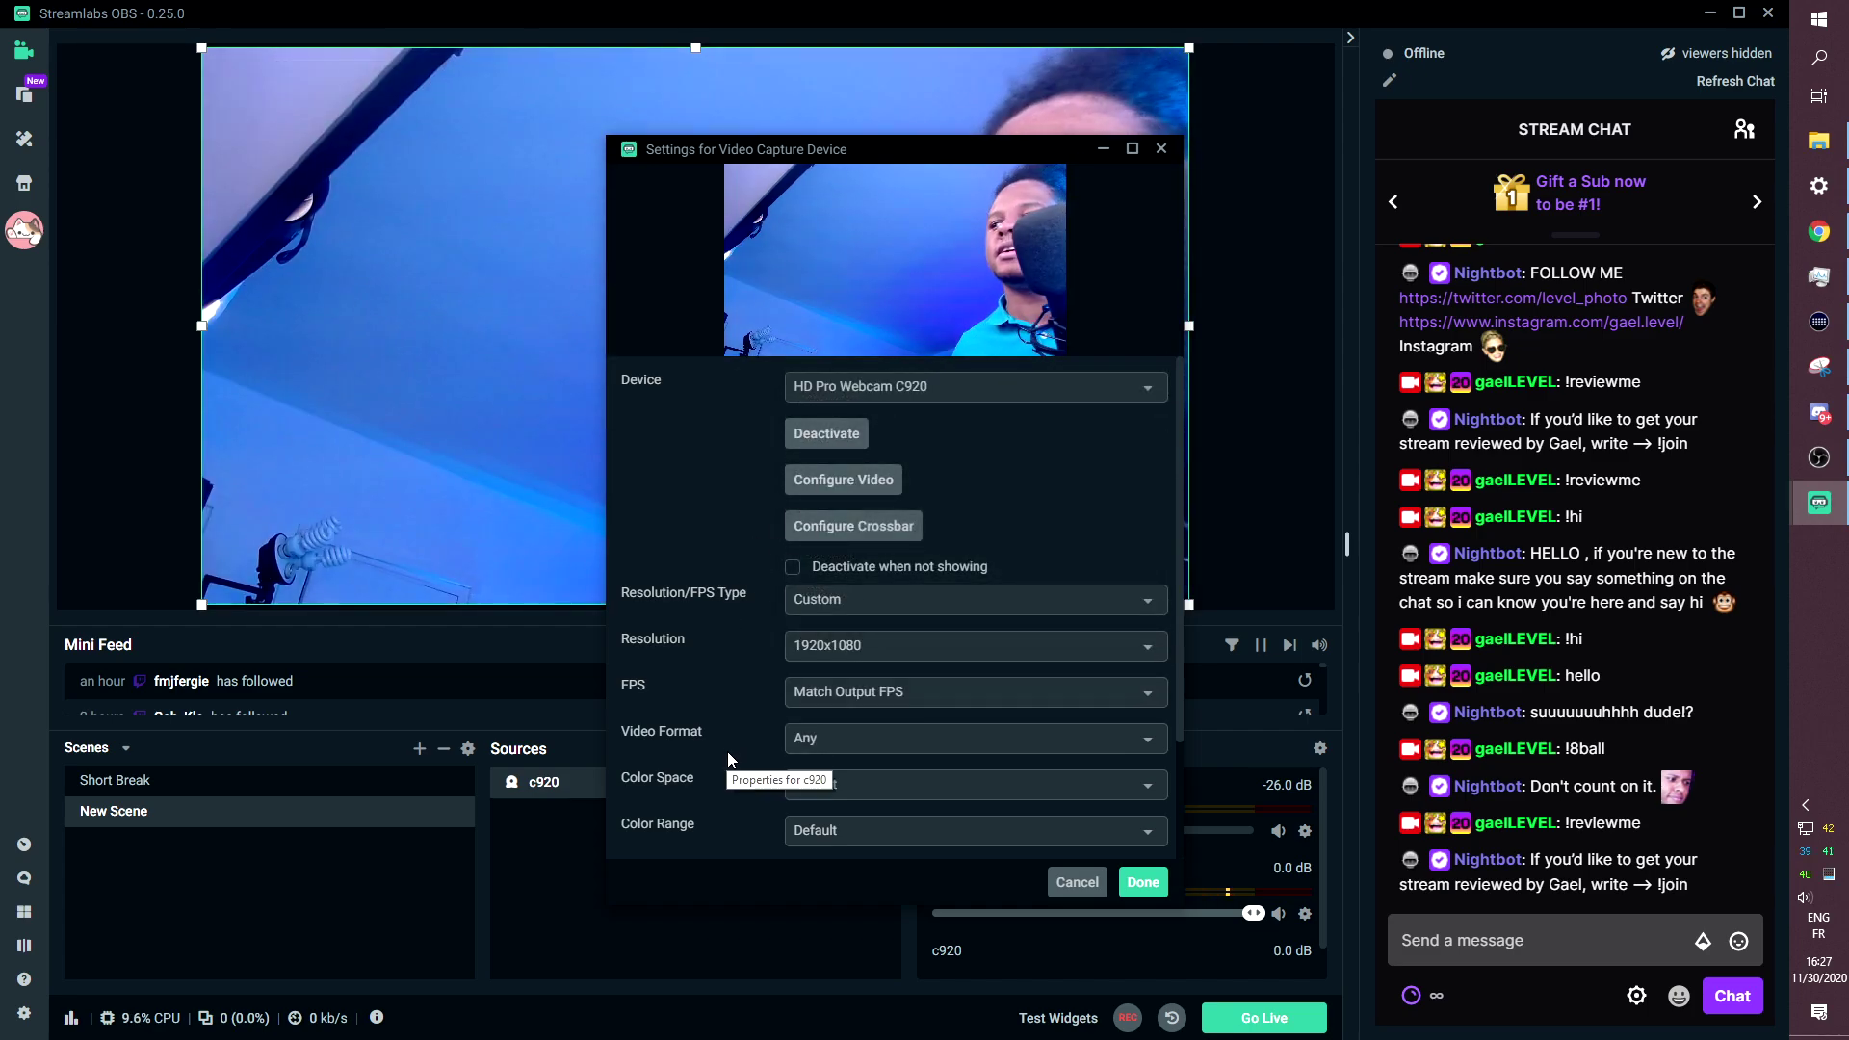
click(1142, 883)
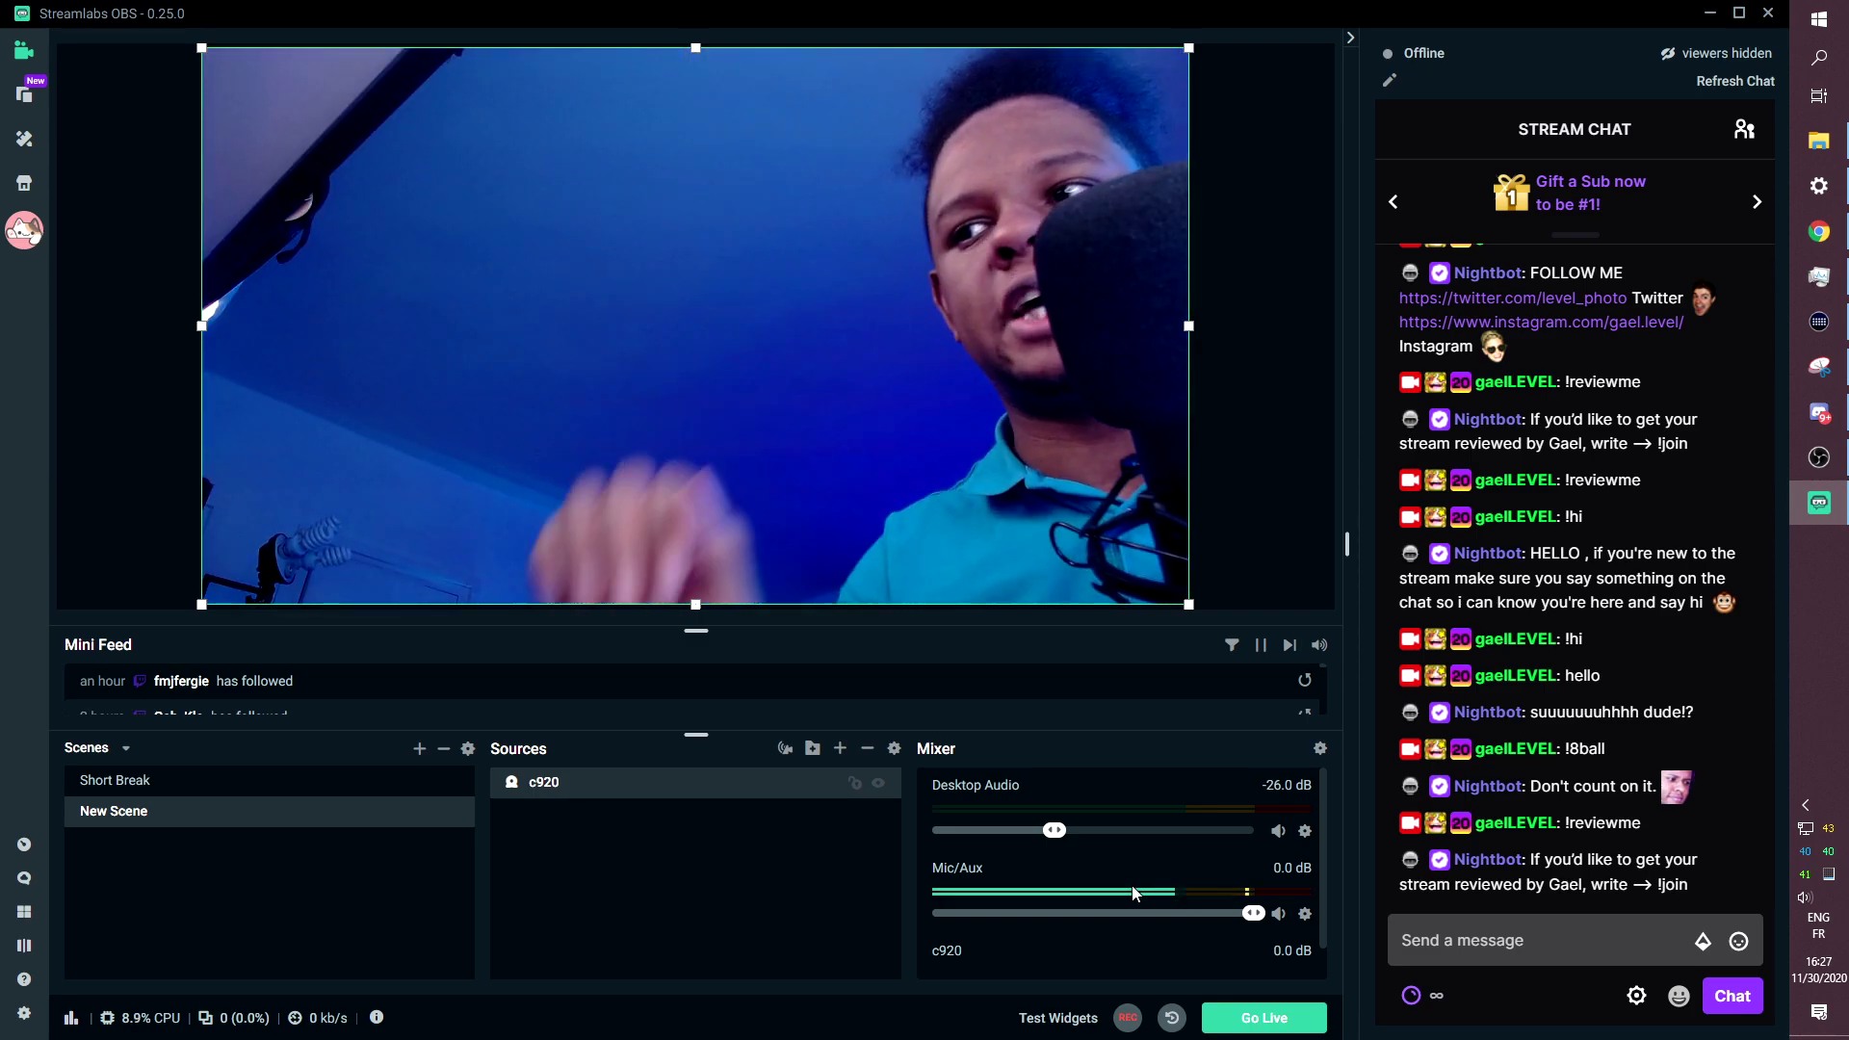
Open the c920's camera controls from Properties and set focus manually to 195.
right_click(585, 782)
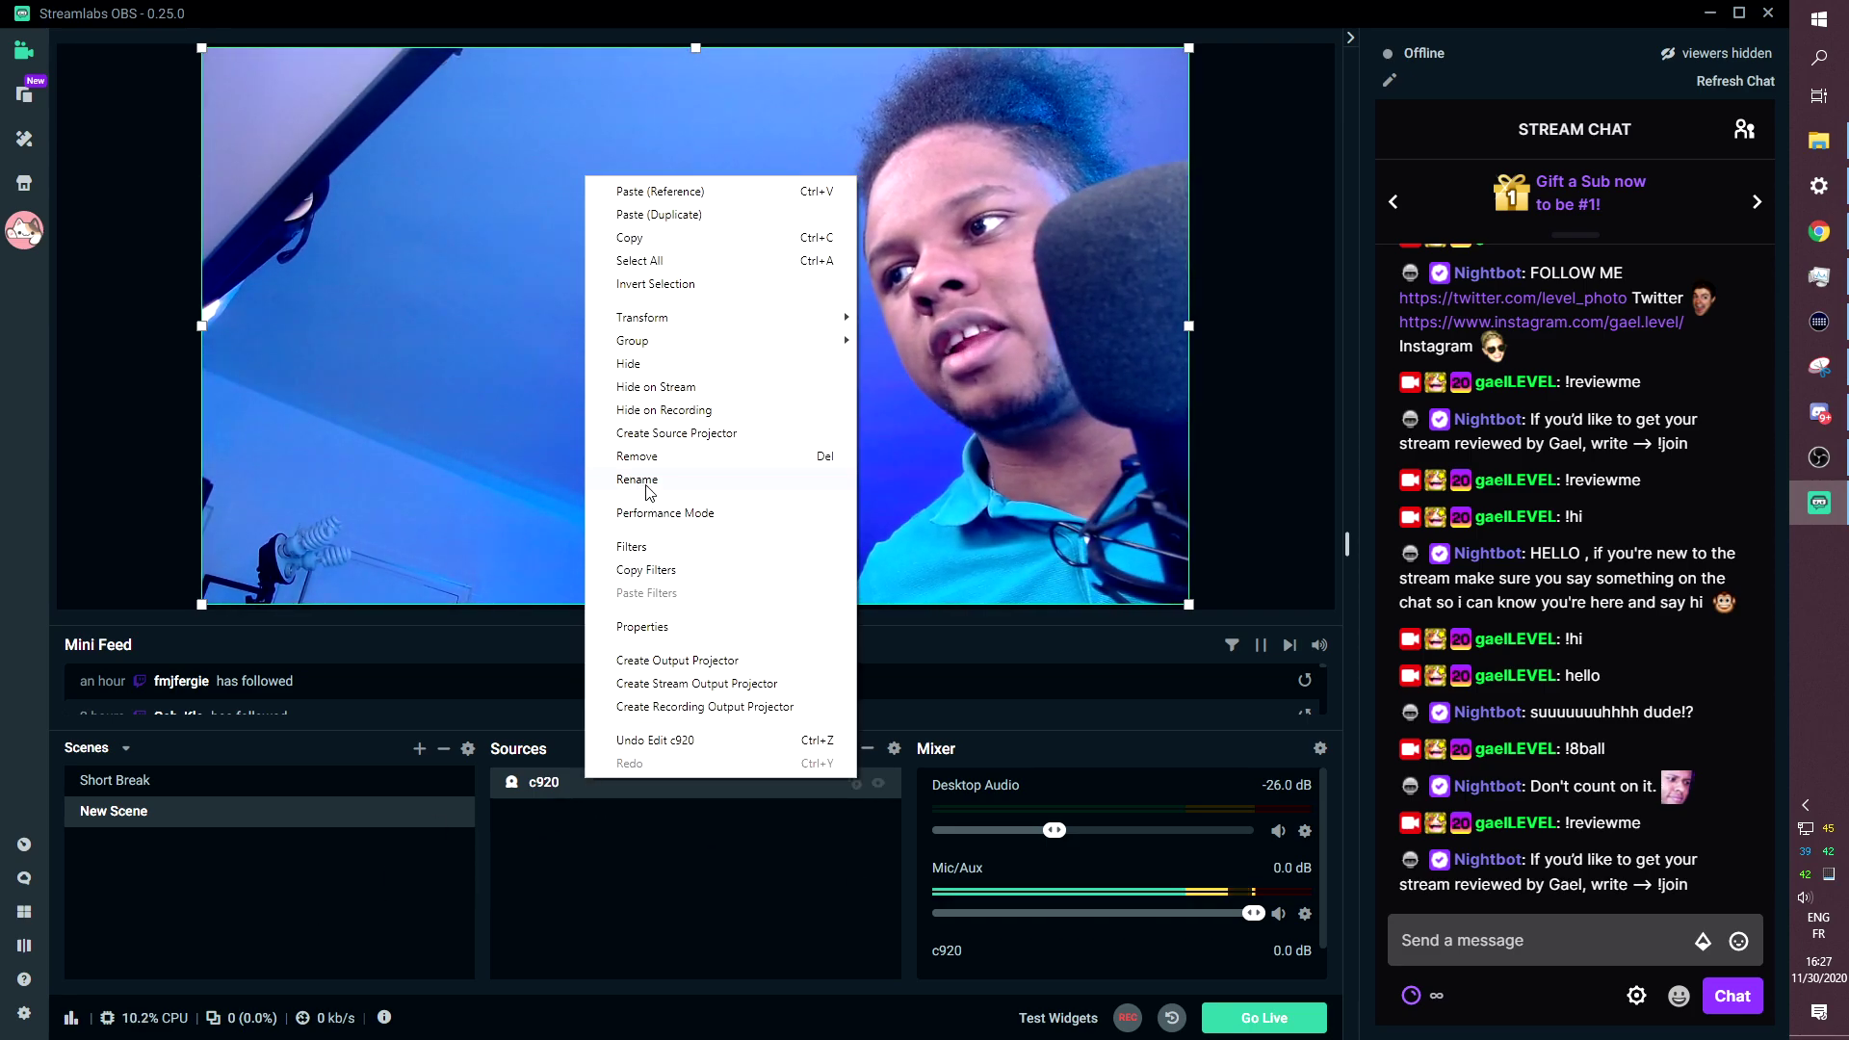
click(690, 630)
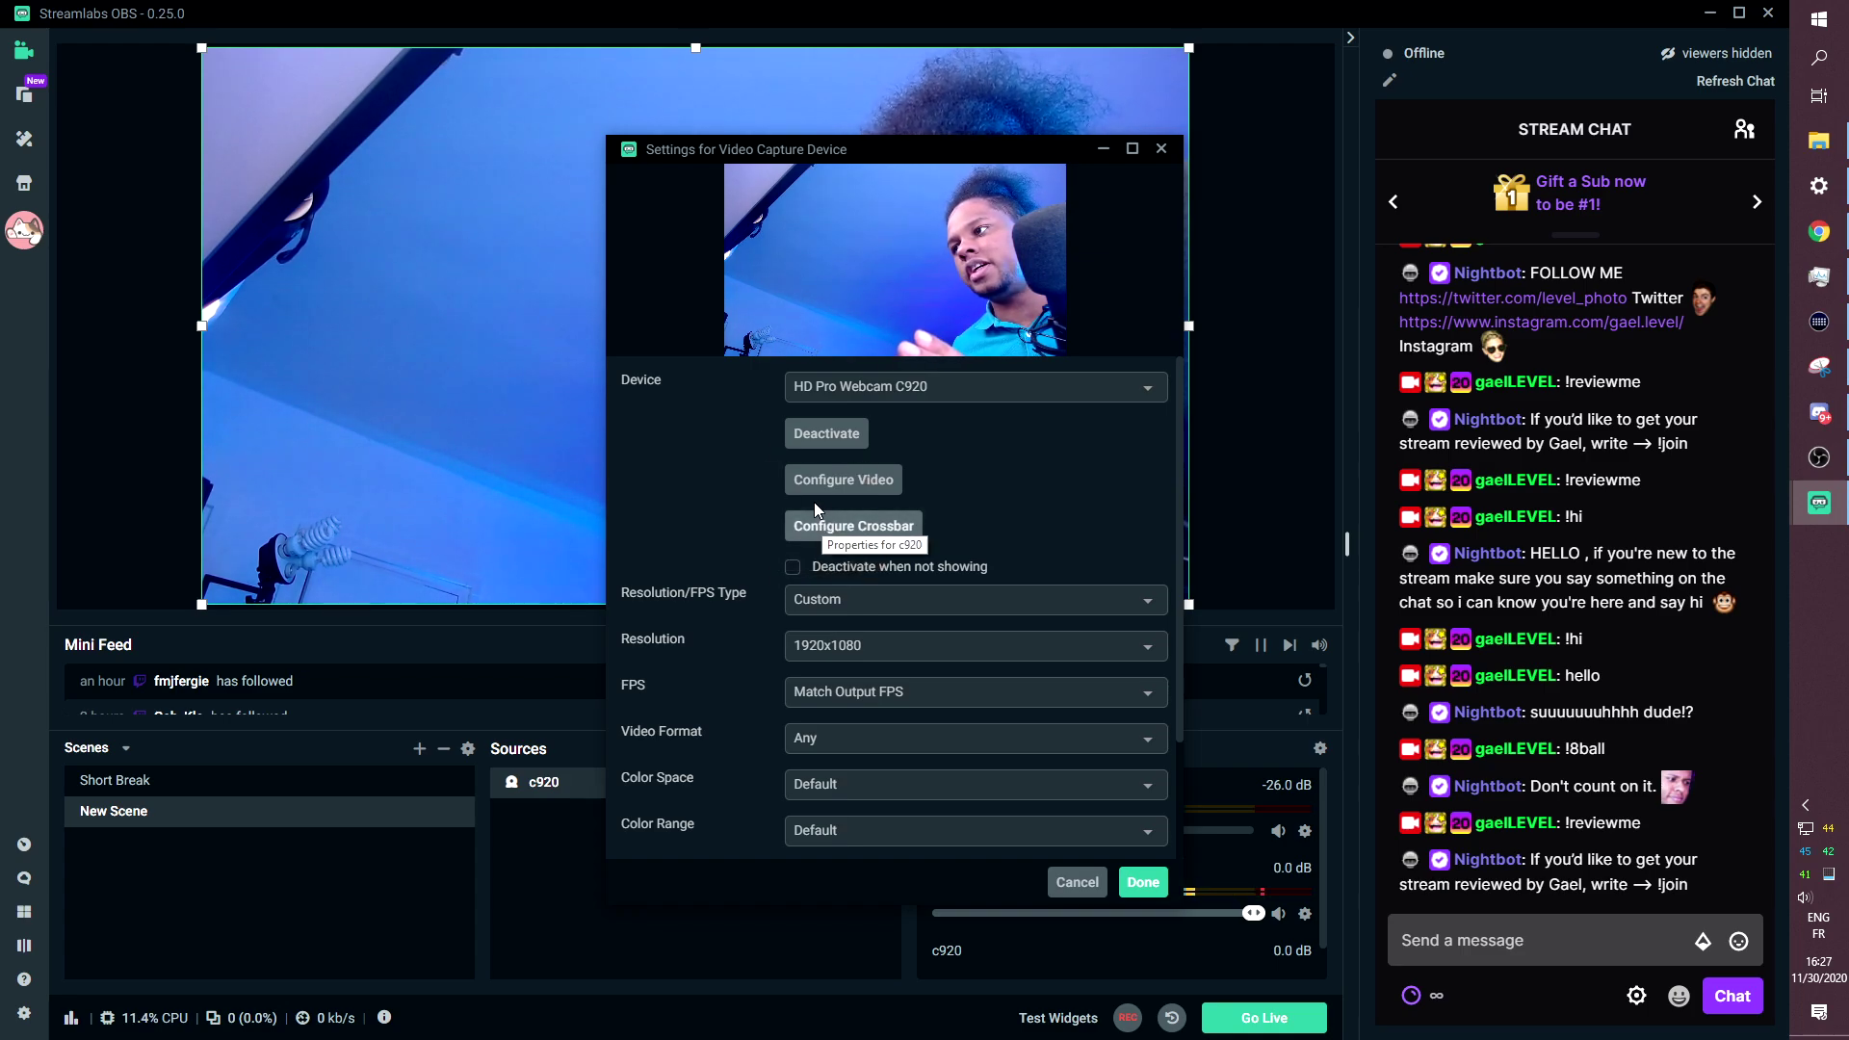
click(796, 488)
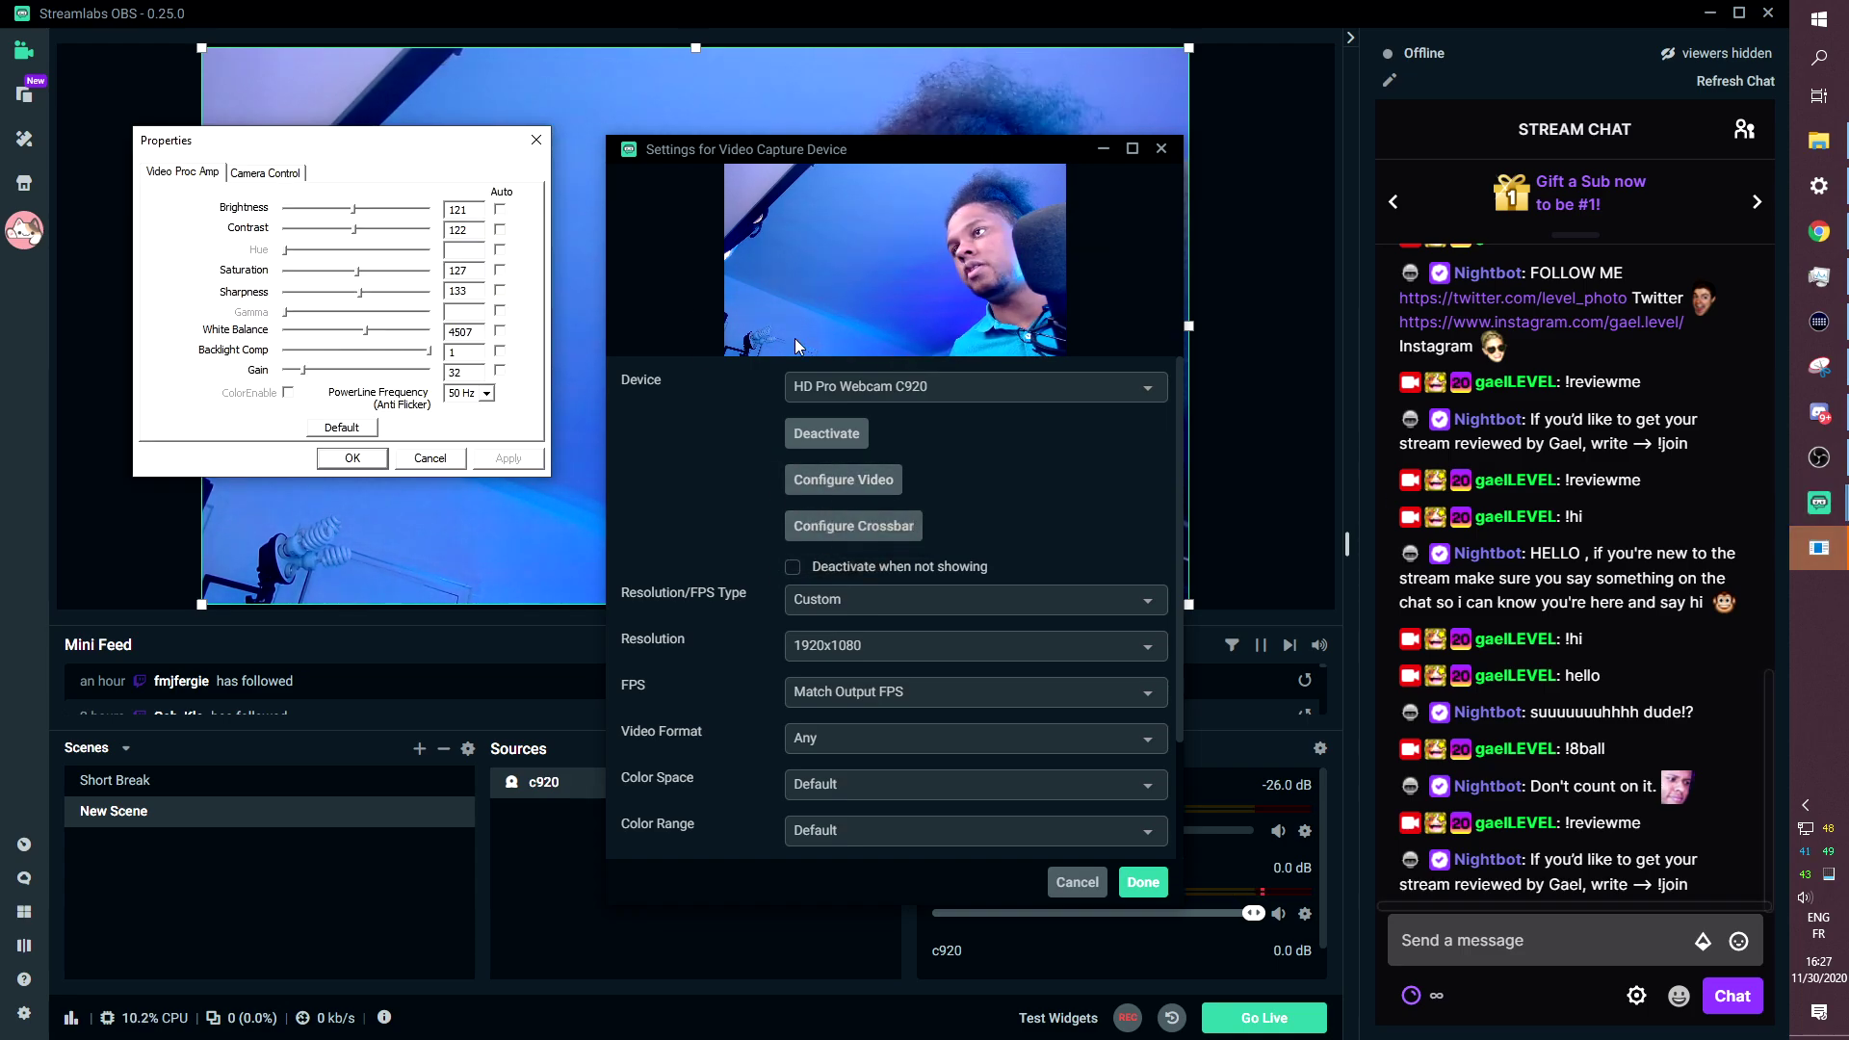
drag(375, 143, 841, 142)
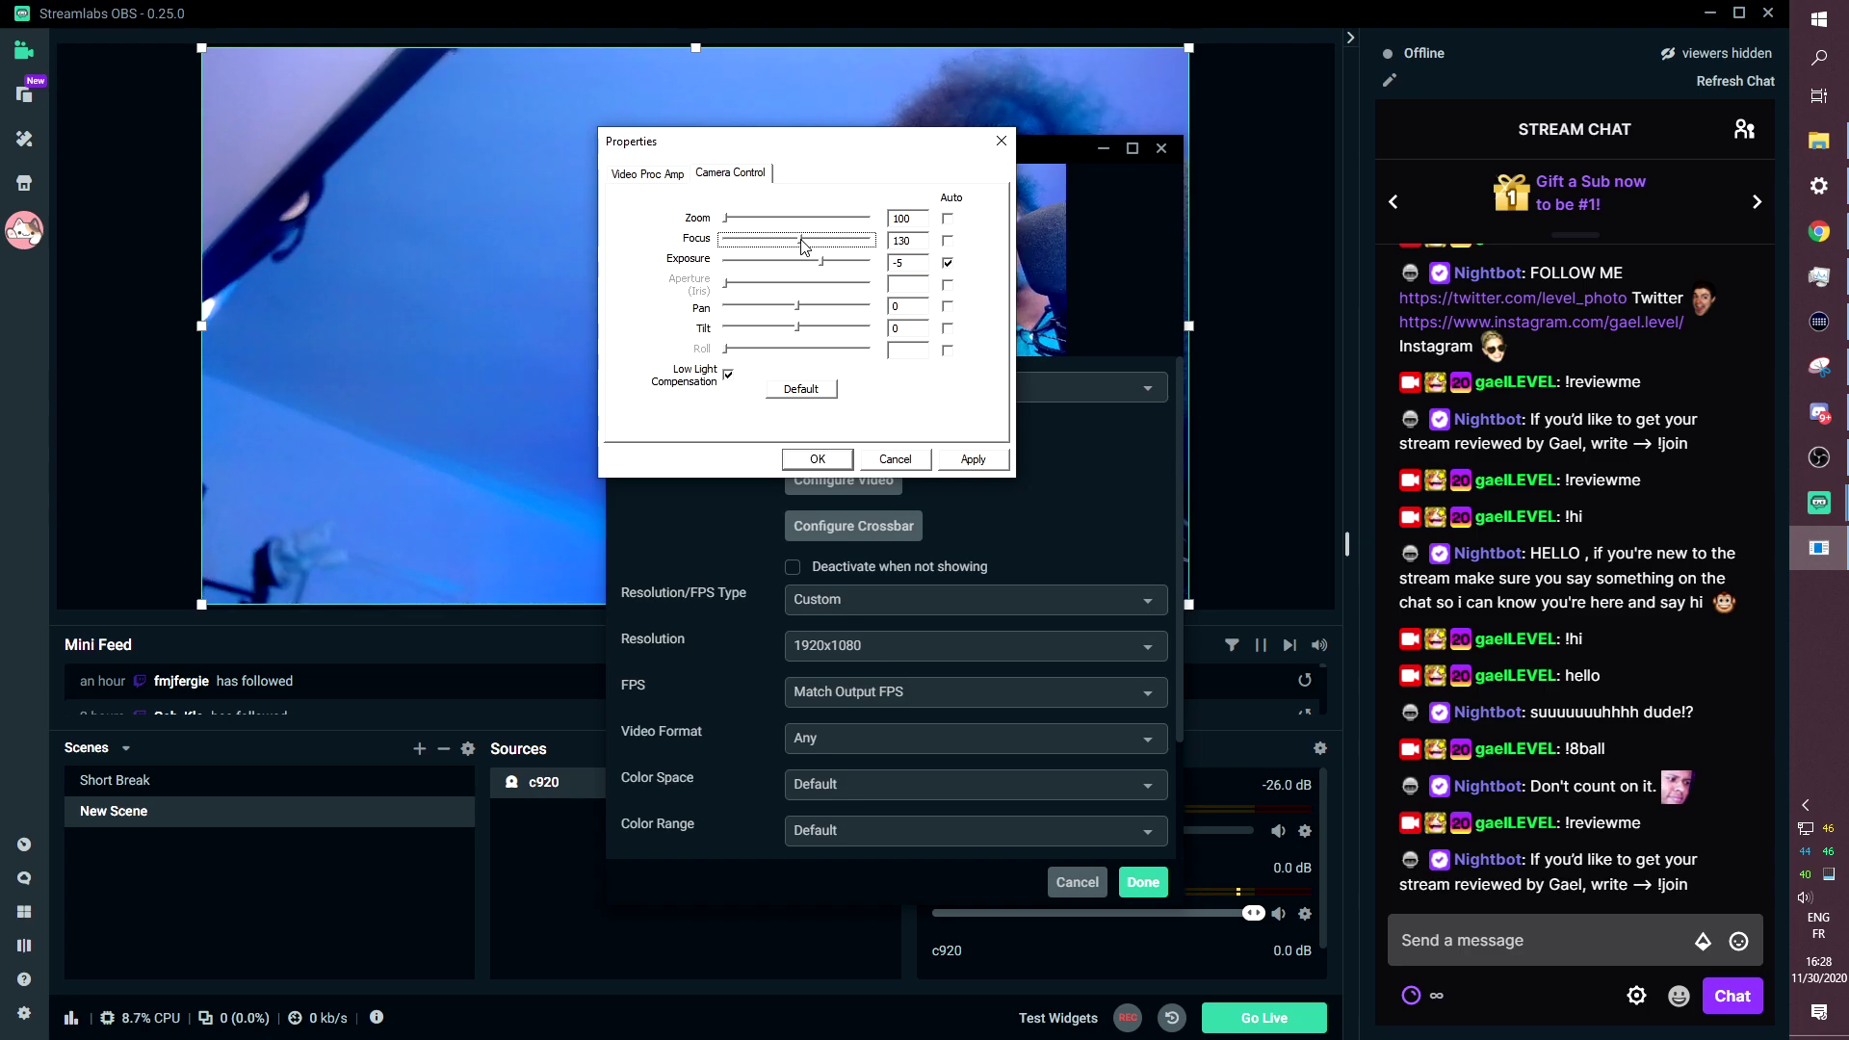
drag(803, 247, 418, 272)
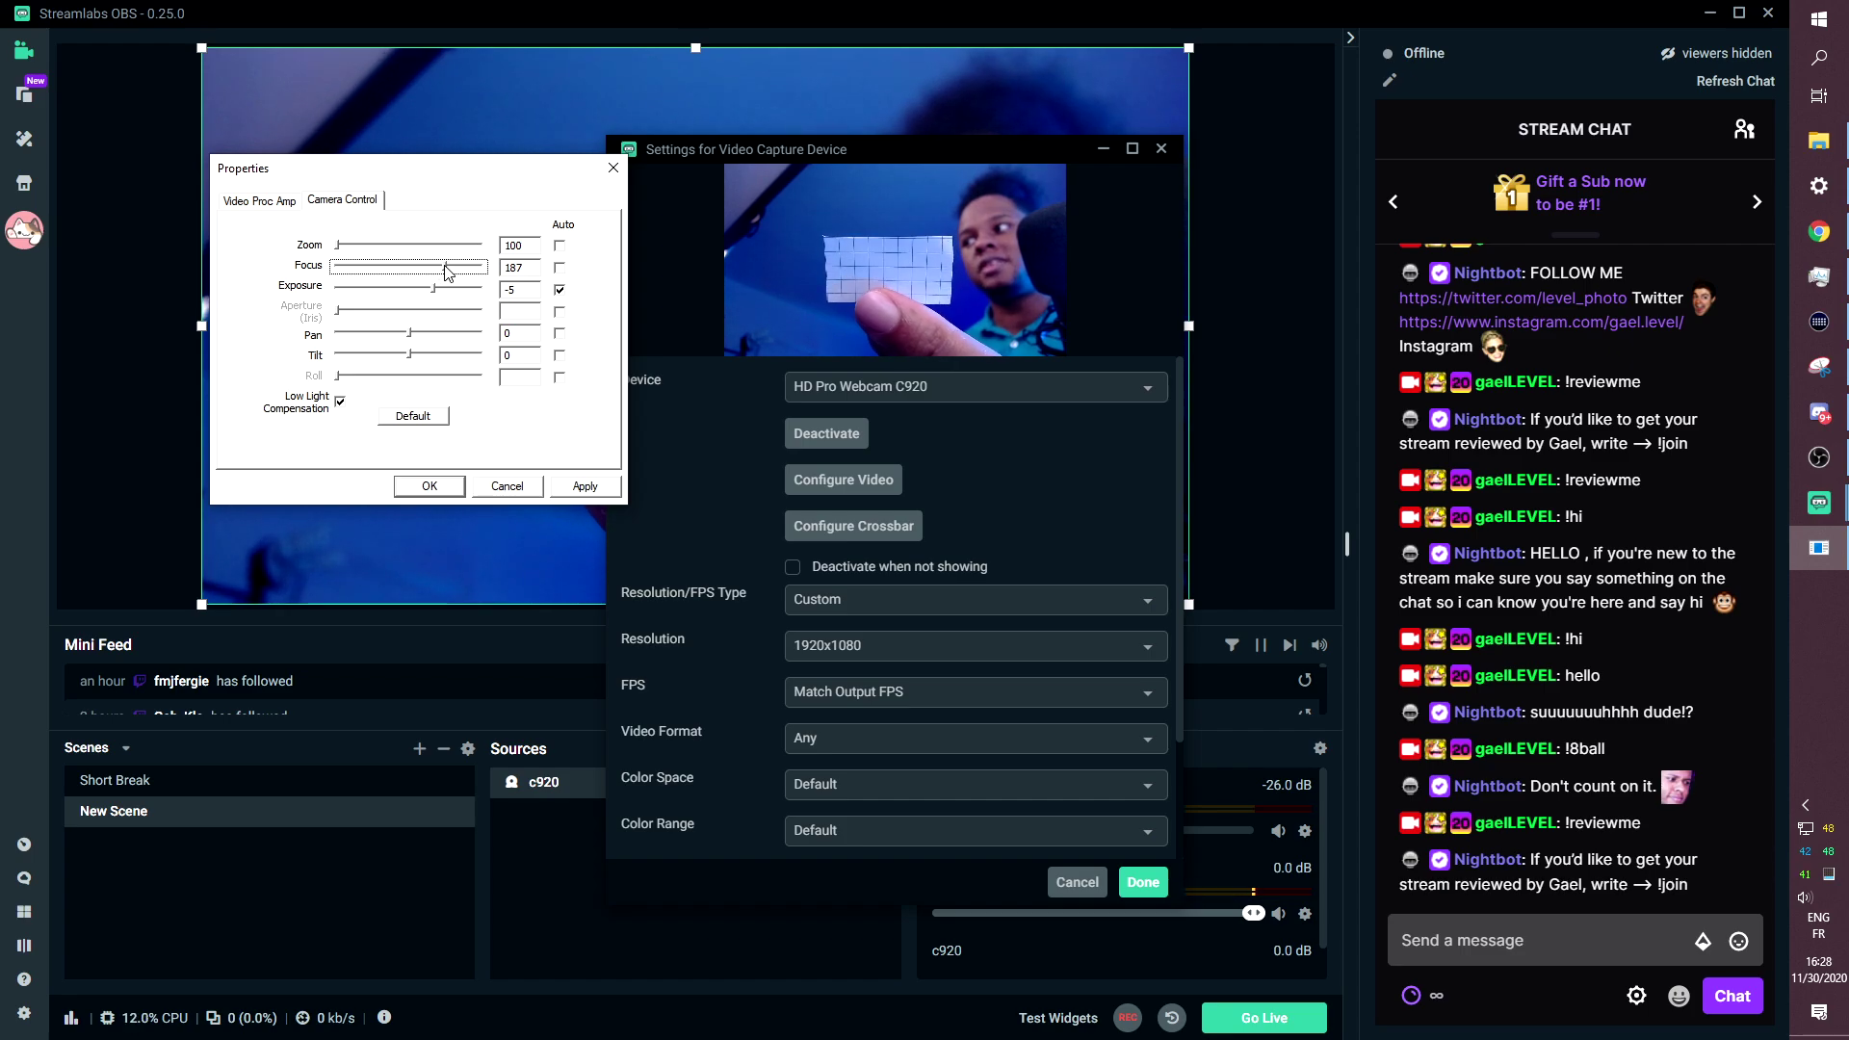
Turn off automatic exposure and raise the exposure slightly to -5.
drag(423, 172, 1042, 180)
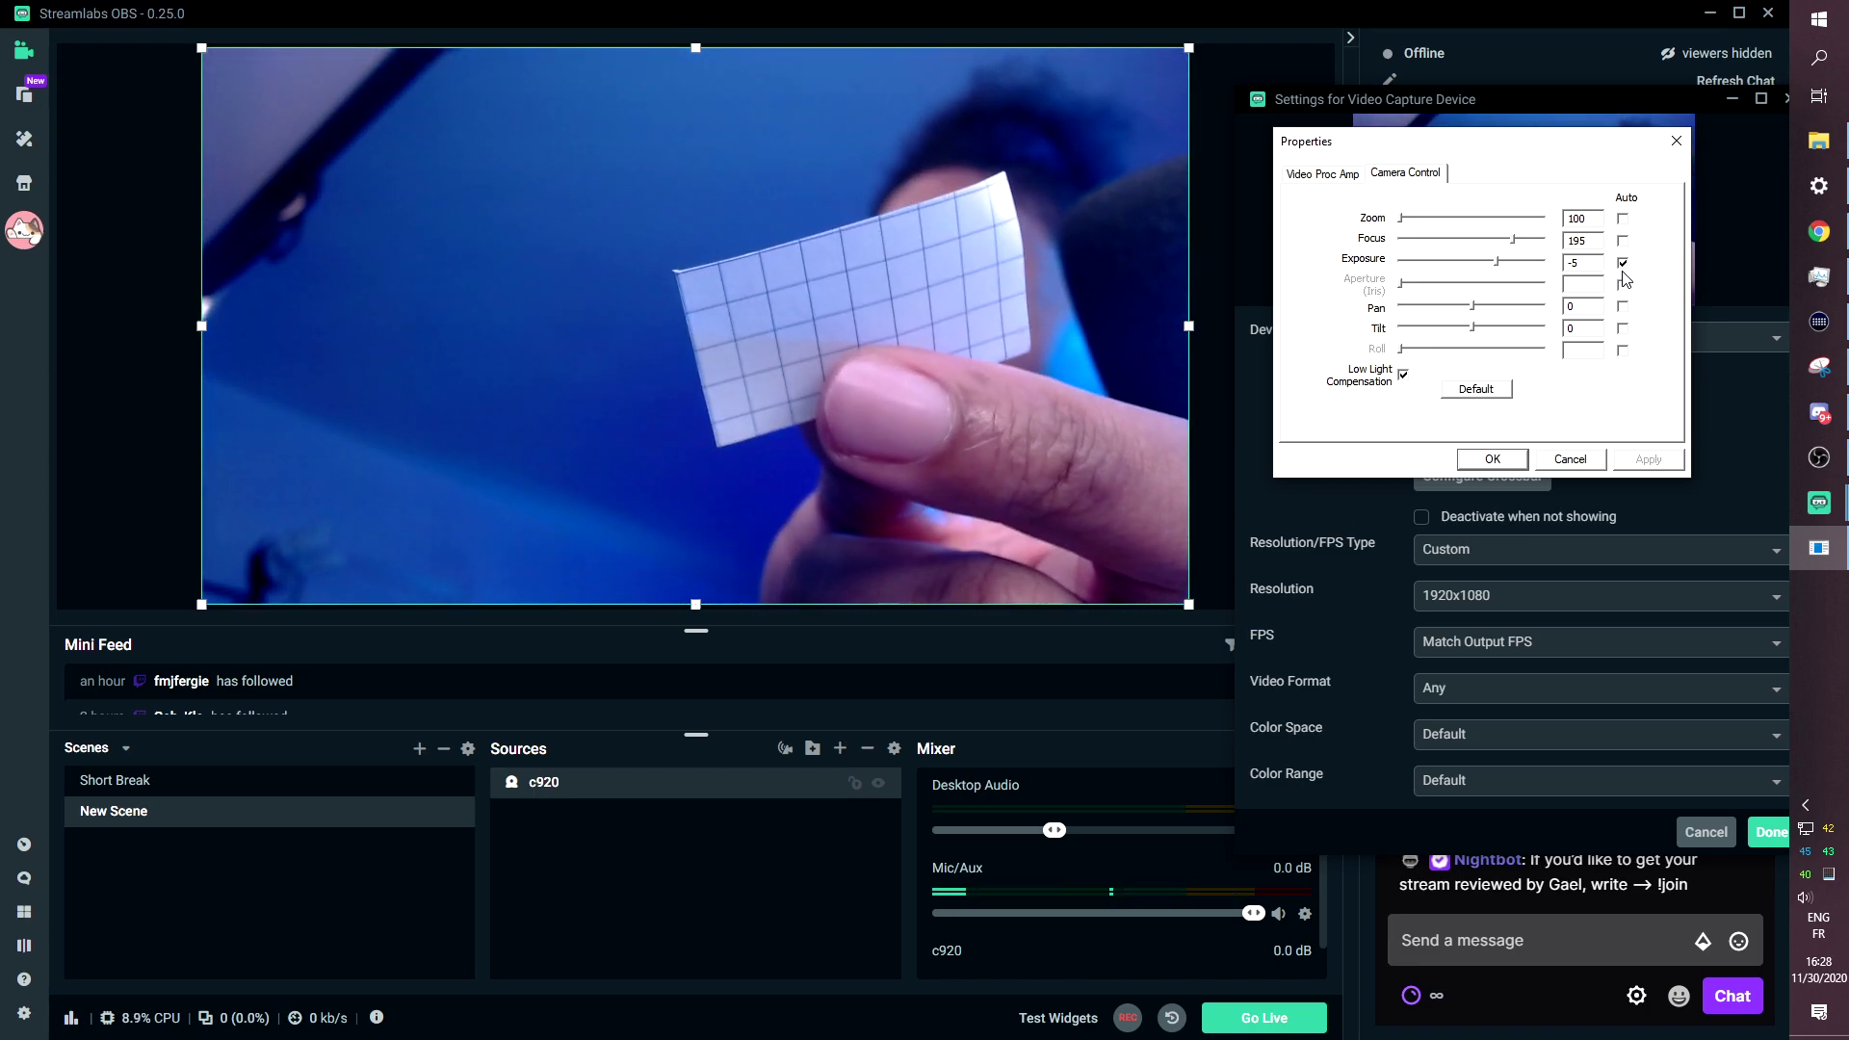
click(1622, 264)
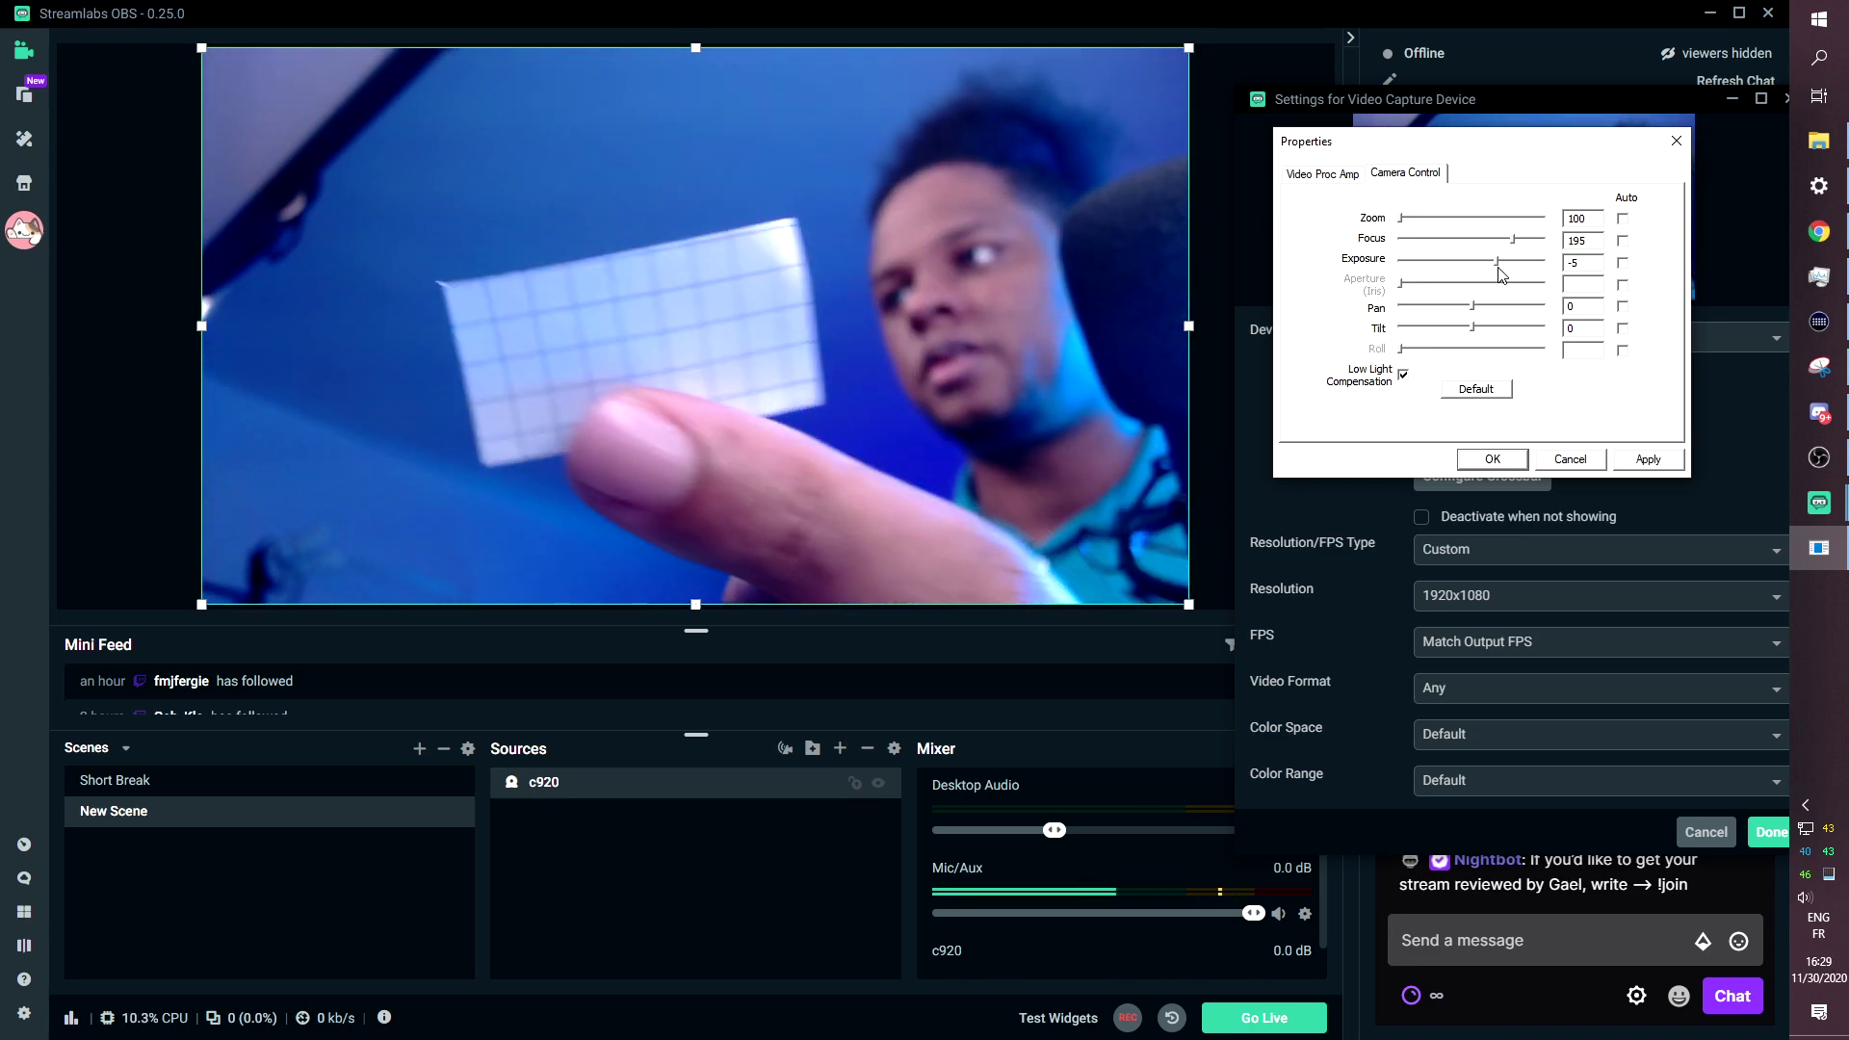
drag(1499, 270, 1501, 268)
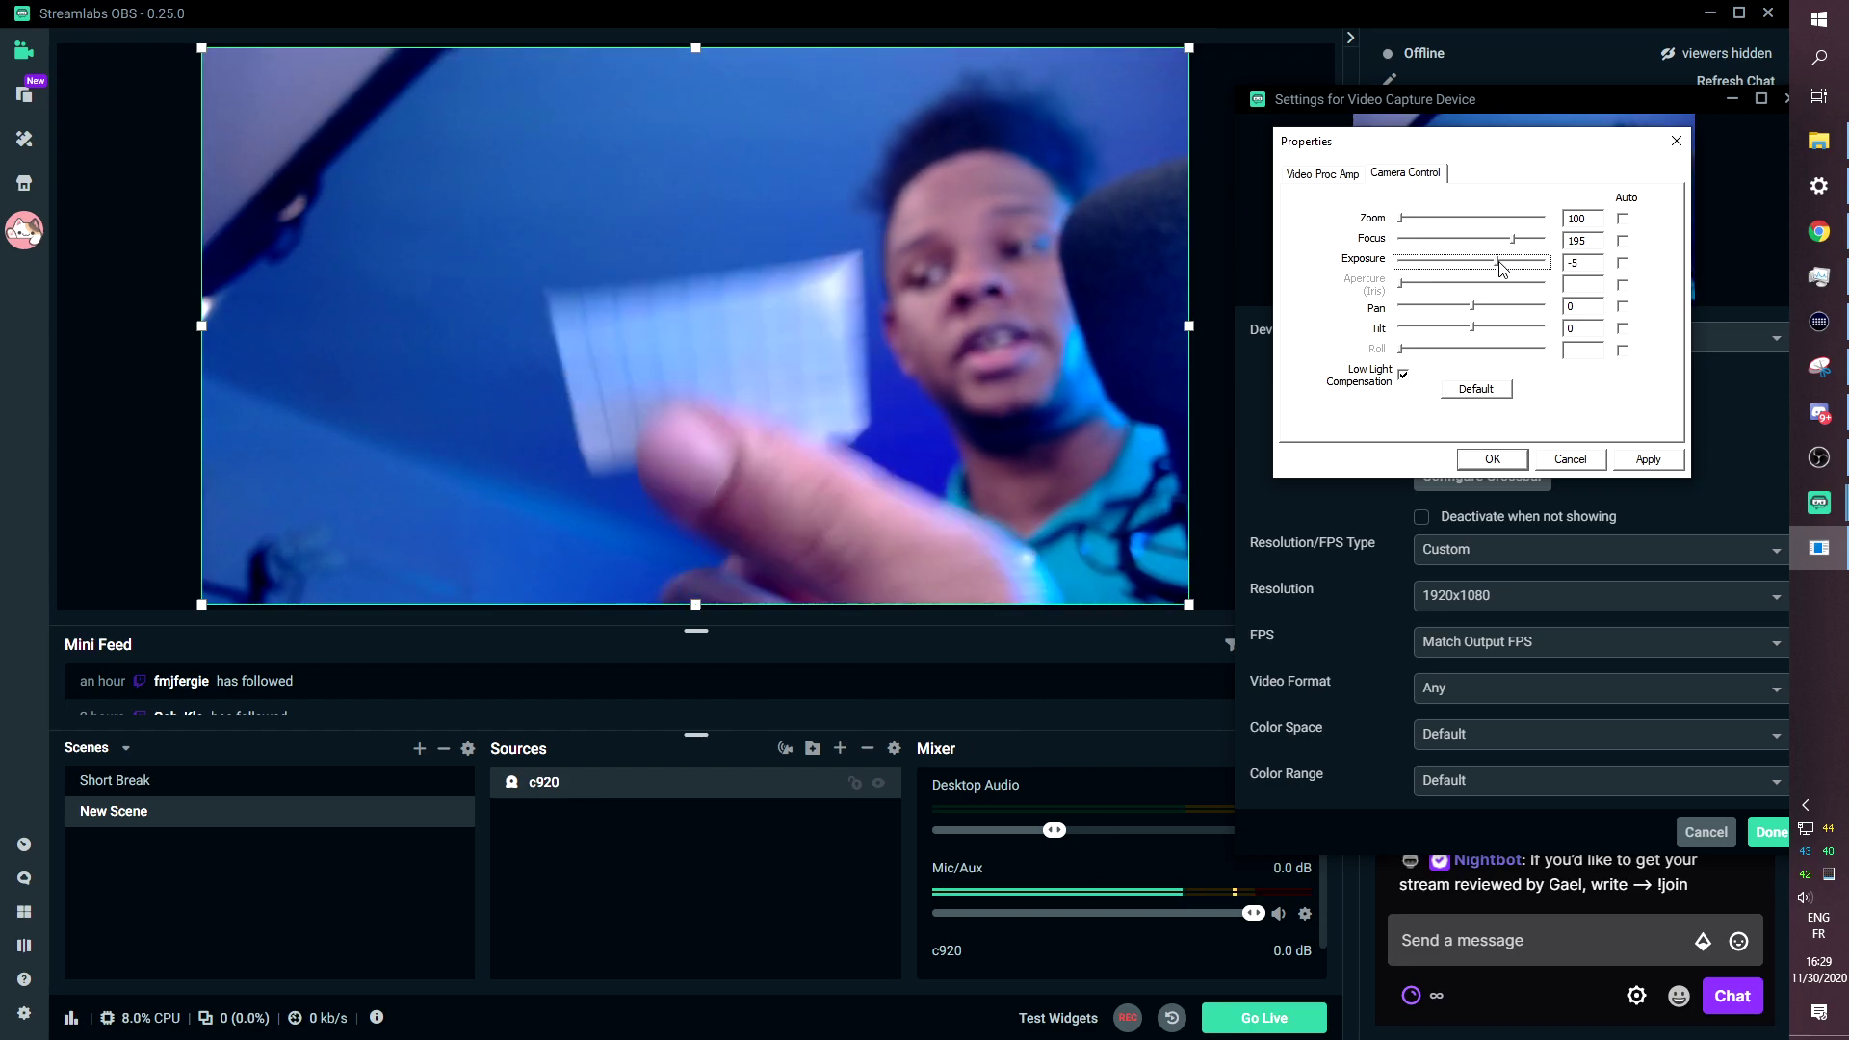